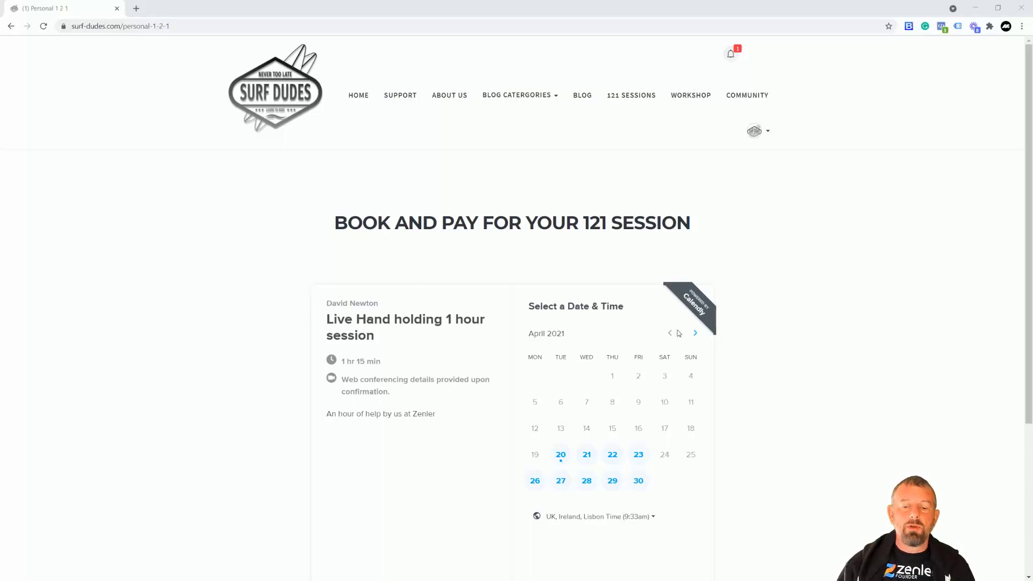
scroll(802, 261, "down", 3)
scroll(802, 261, "up", 3)
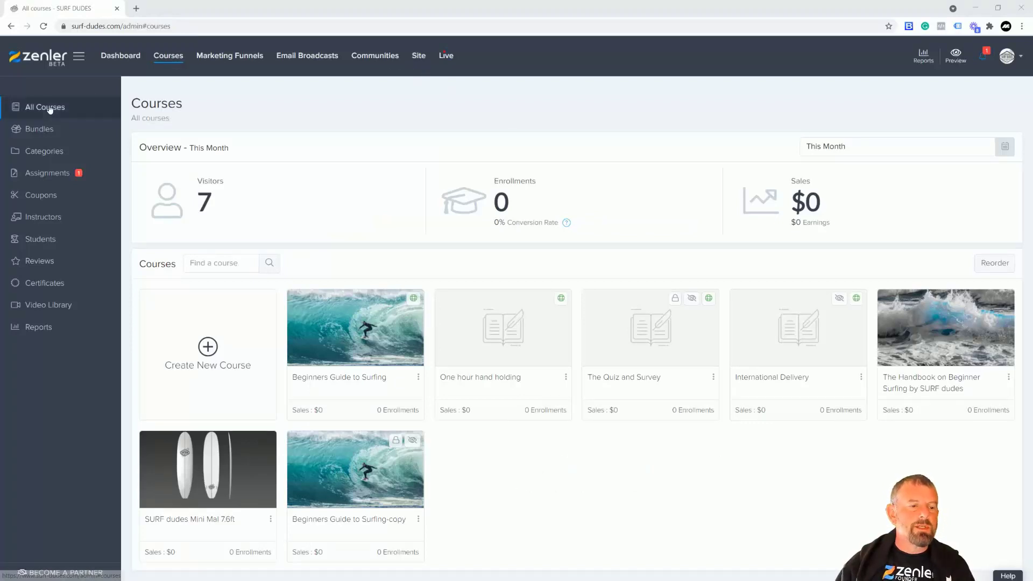
Start a new course titled "LIVE SESSION" with the subtitle "Live handholding".
left_click(208, 347)
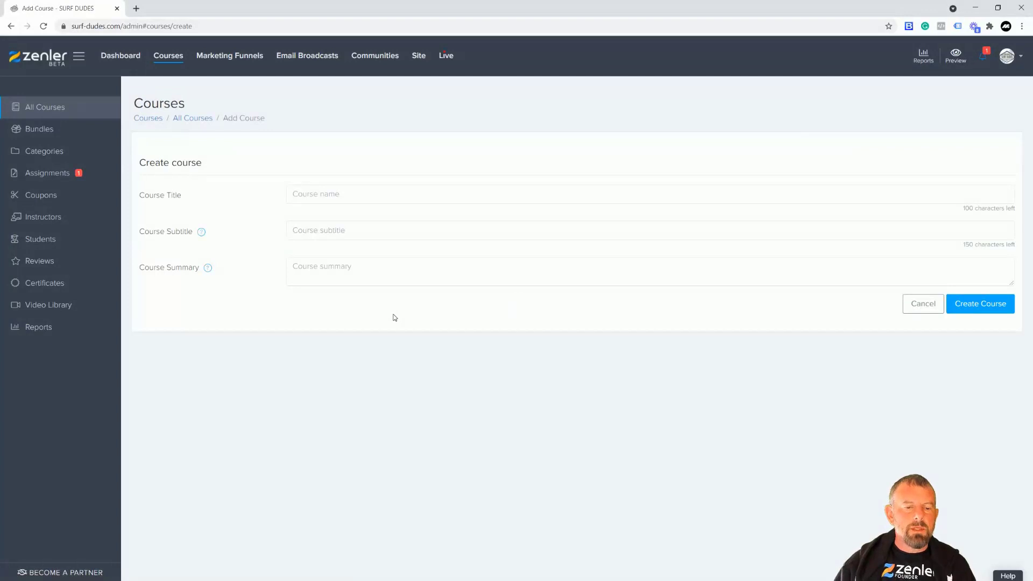
left_click(323, 195)
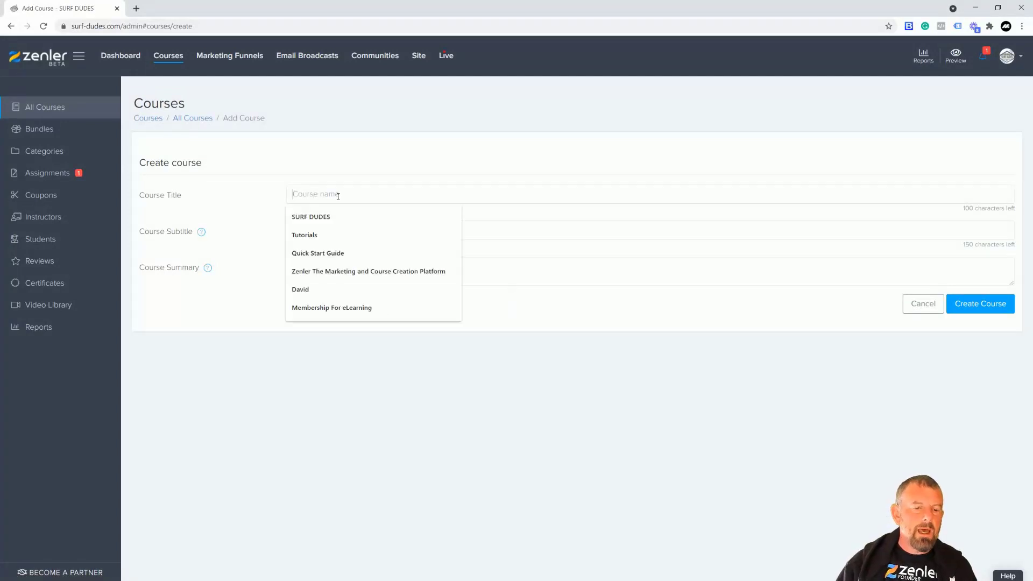
left_click(543, 311)
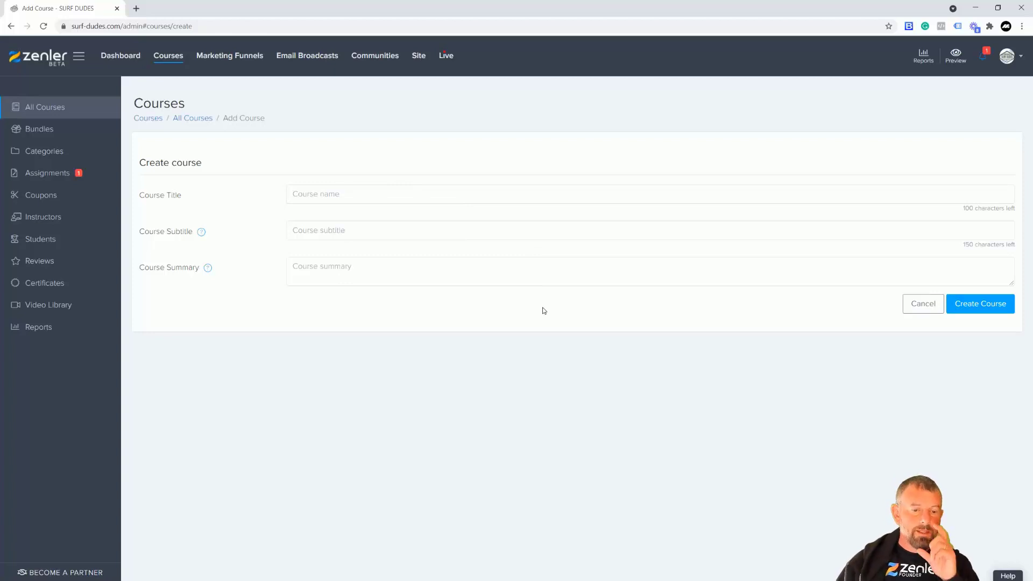
left_click(347, 195)
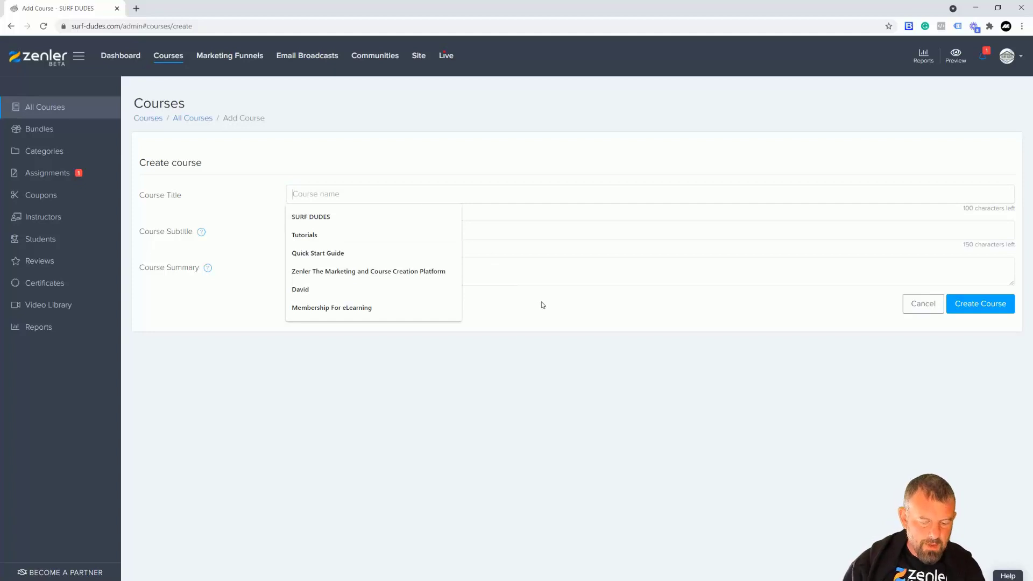
type("LIVE SESSION")
left_click(300, 236)
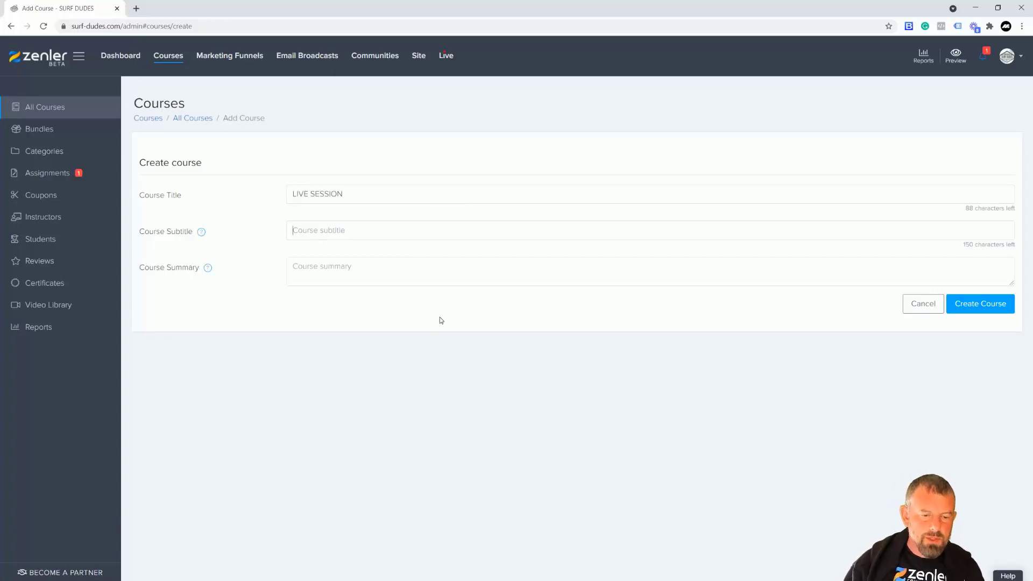
type("Live h")
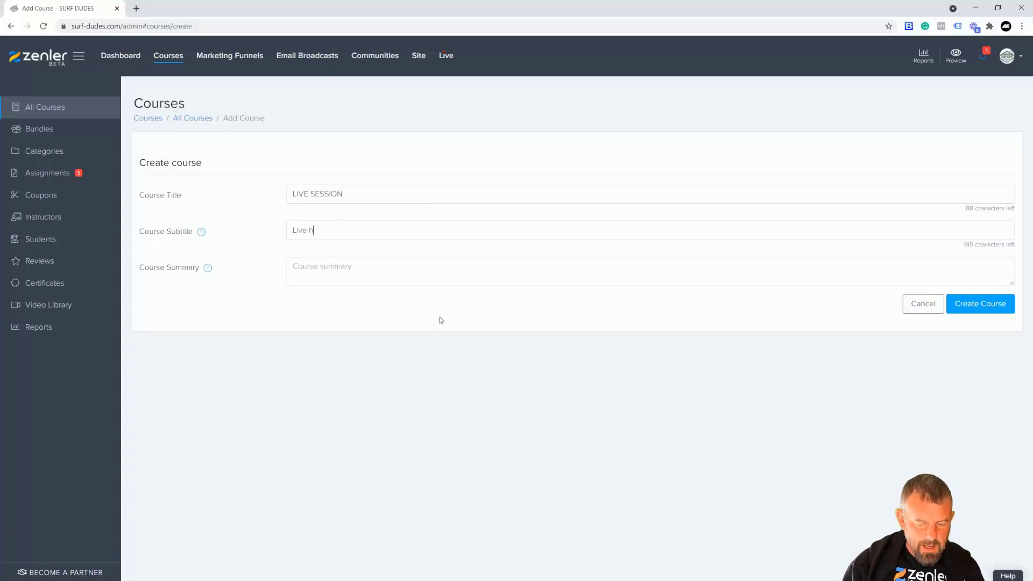
type("andholding")
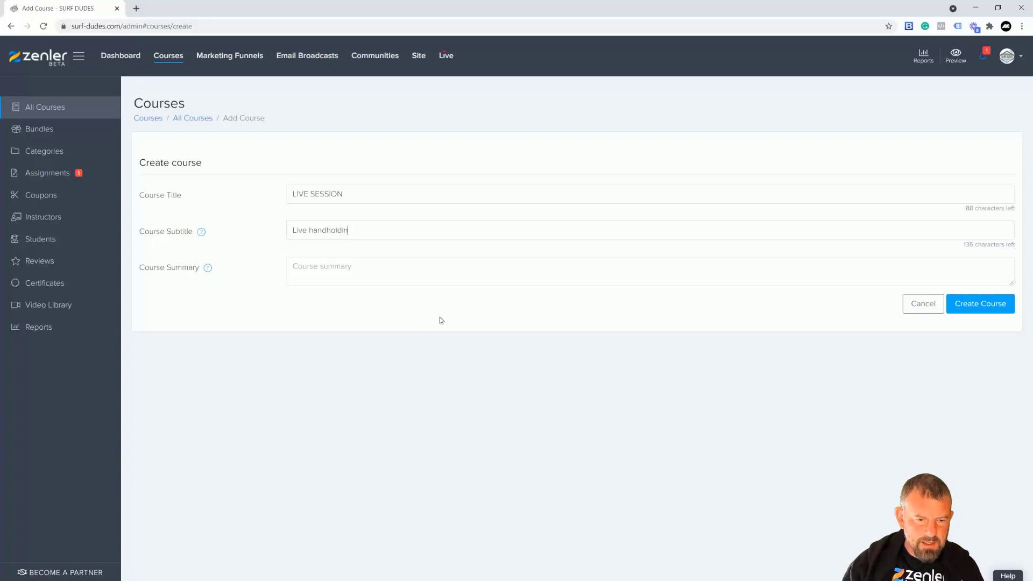
Enter the course summary "Let me show you surfing techniques 101" and create the course.
left_click(323, 269)
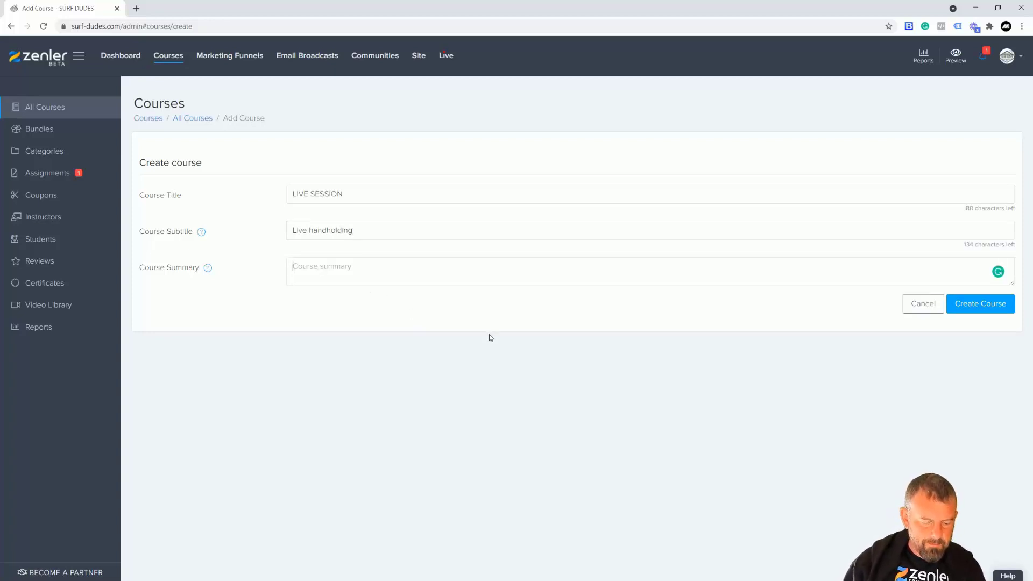
type("Let me")
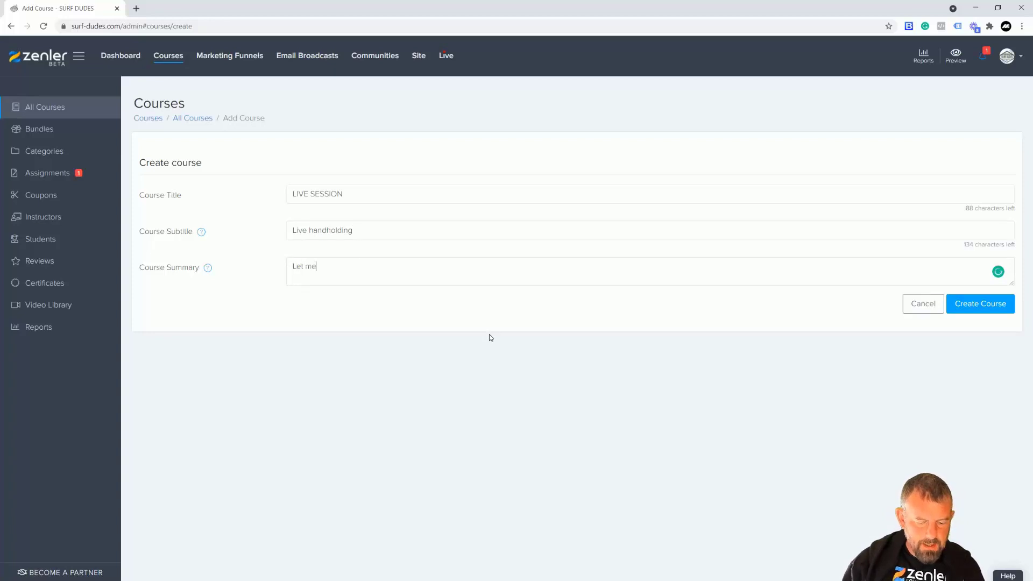
type(" show you ")
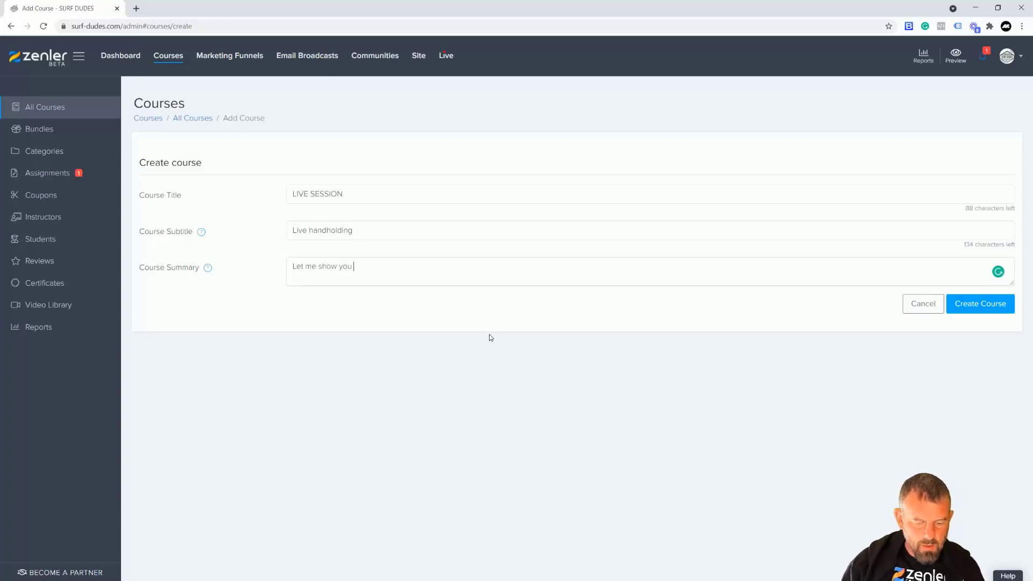
type("all about")
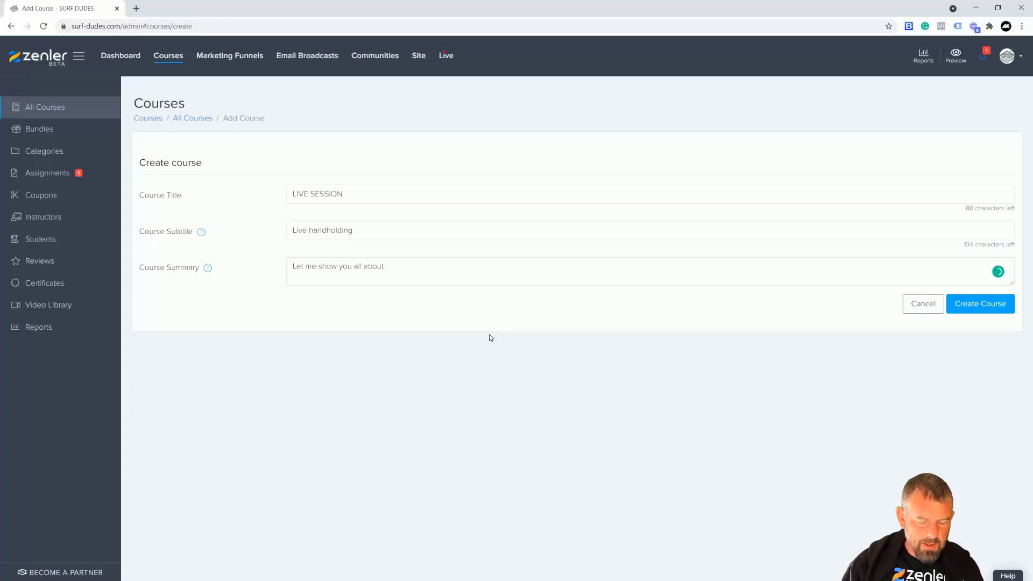
key("BackSpace")
key("BackSpace")
key("BackSpace")
key("BackSpace")
key("BackSpace")
key("BackSpace")
key("BackSpace")
key("BackSpace")
key("BackSpace")
key("BackSpace")
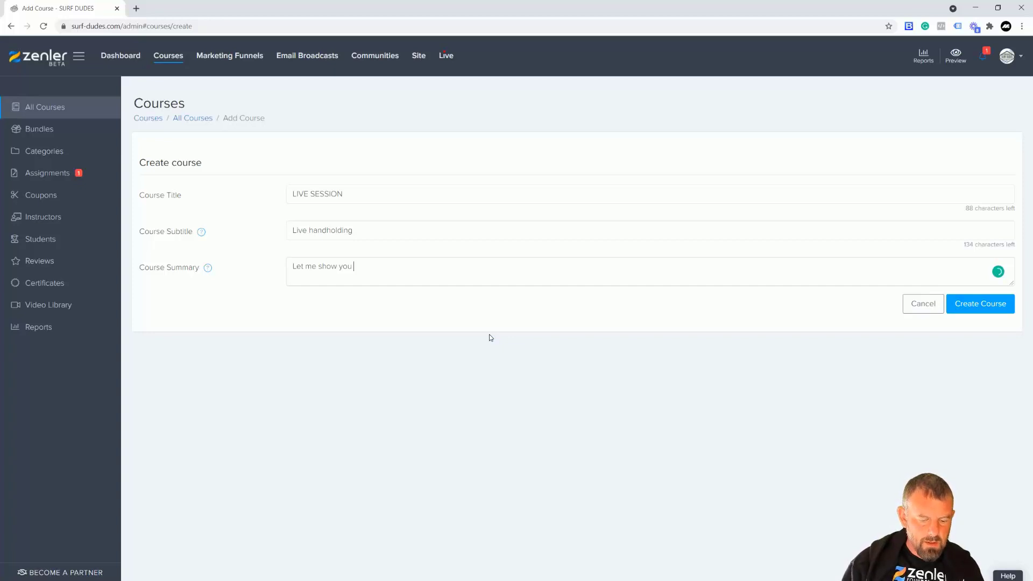
type("surfing techniques 101")
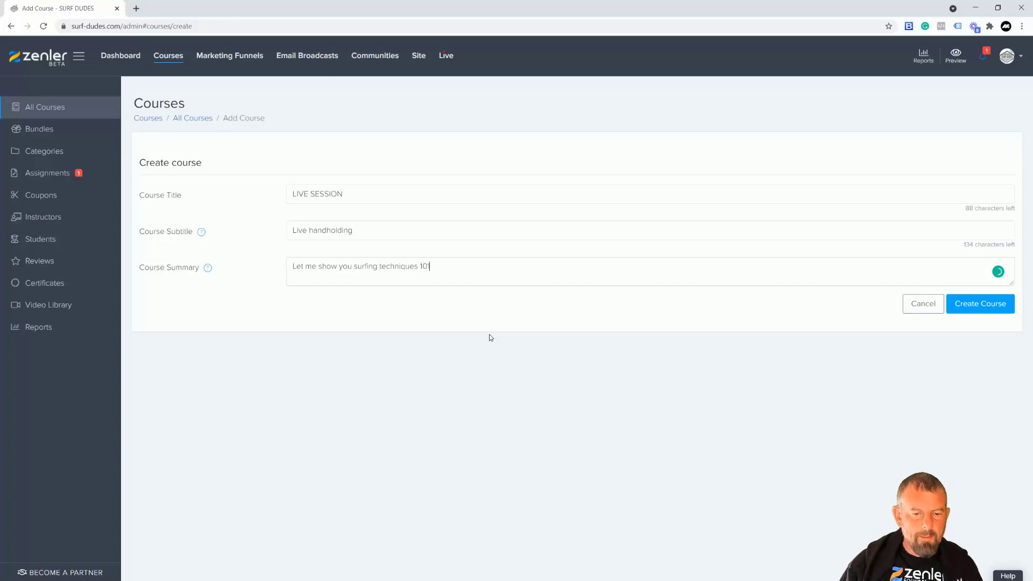
left_click(969, 307)
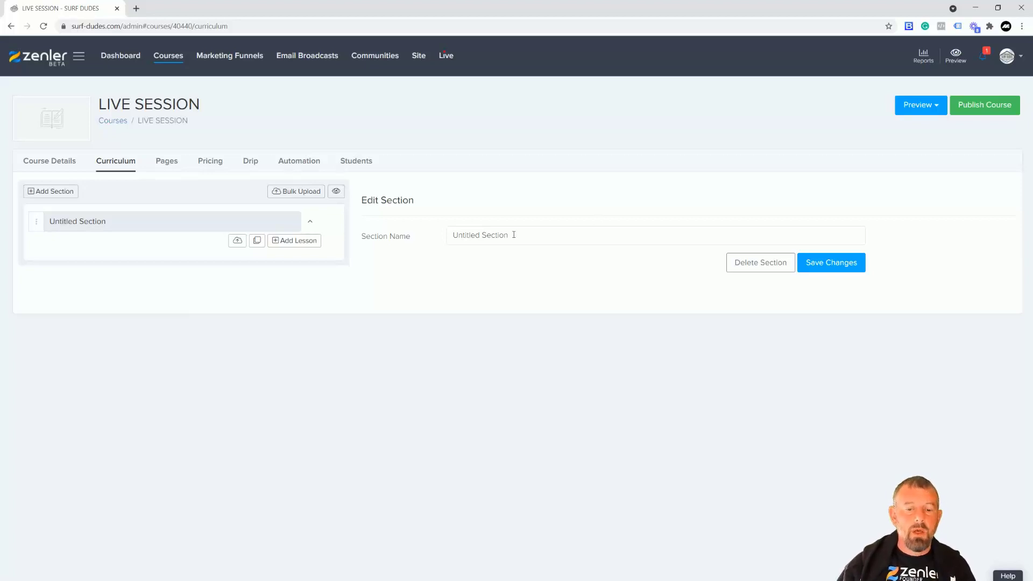
Rename the untitled section in the course curriculum to "tiers 1".
left_click_drag(511, 236, 445, 236)
type("tiers")
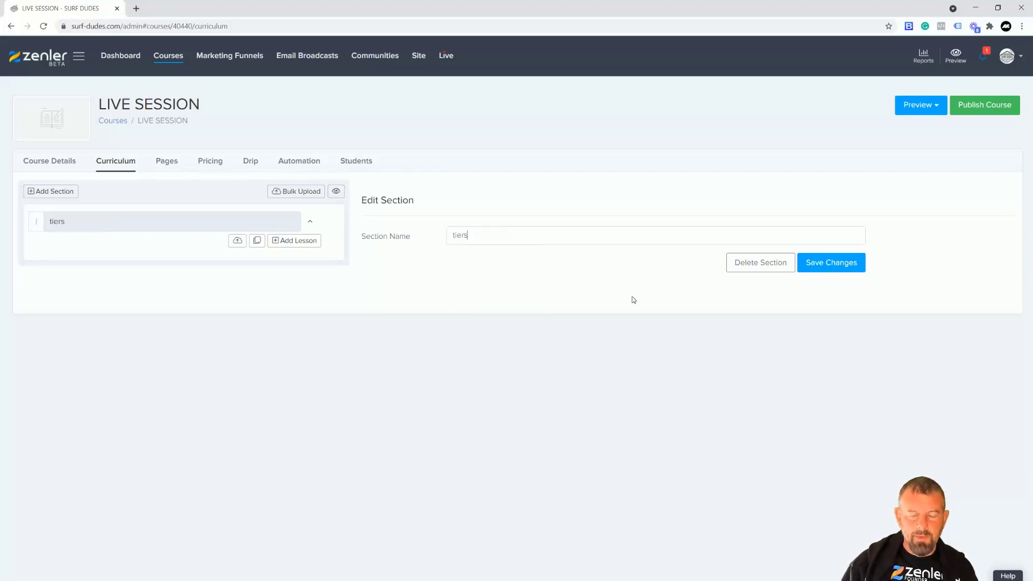
type(" 1")
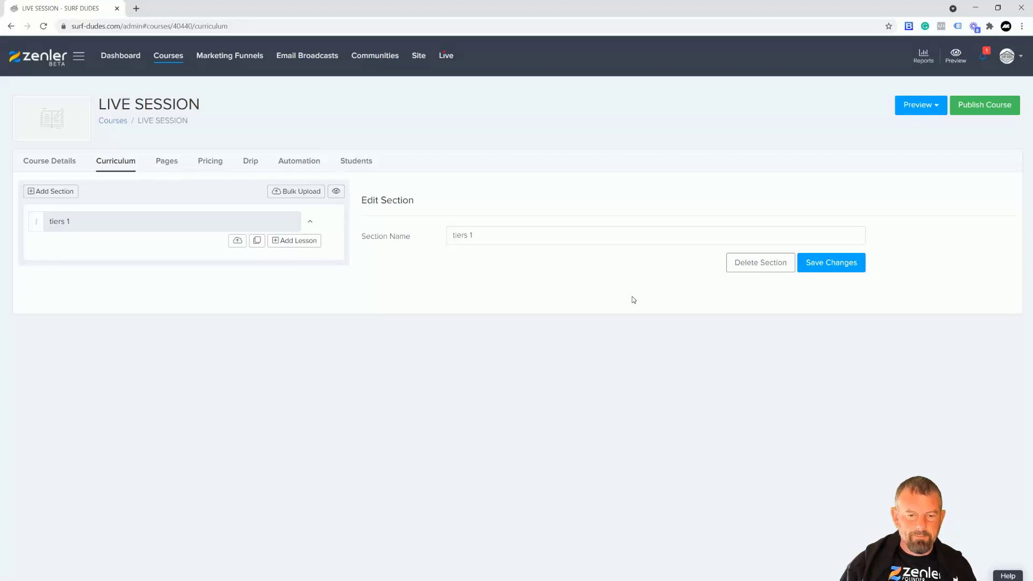
Add a second curriculum section named "tier 2 - 2 hours" and put a new lesson in it.
left_click(51, 191)
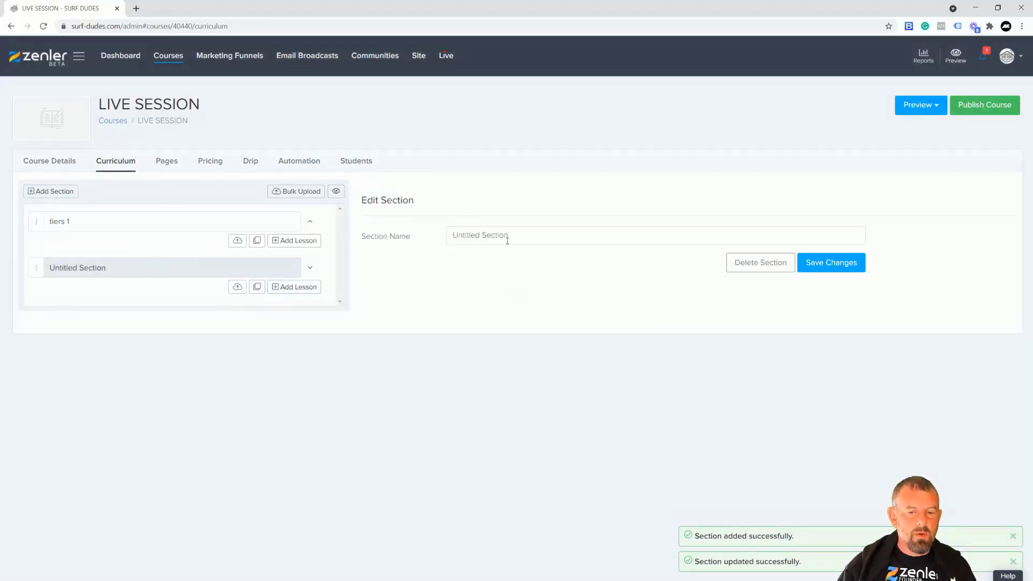
left_click_drag(507, 241, 433, 240)
type("tier 2")
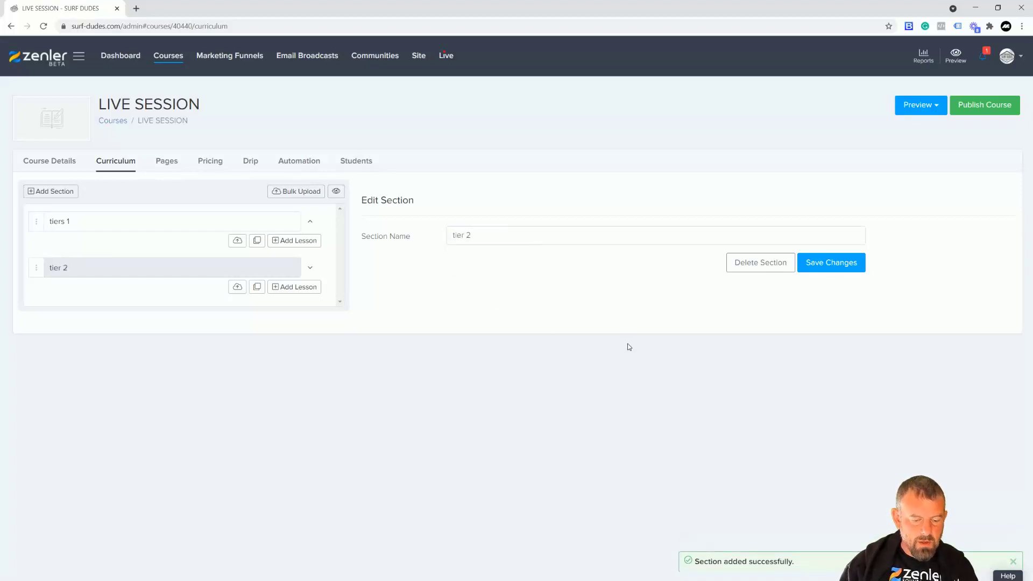
type(" - 2 hours")
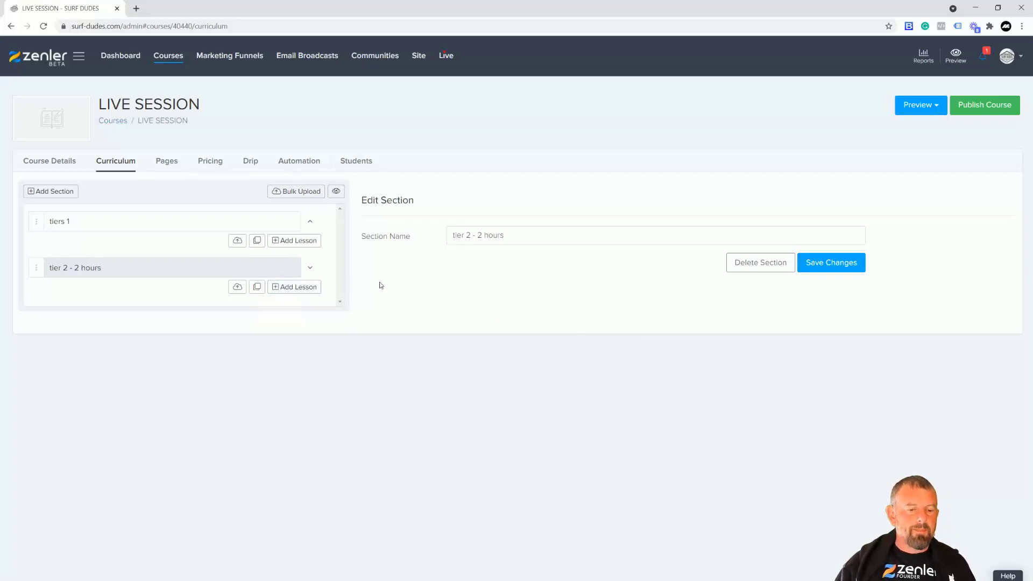
left_click(279, 291)
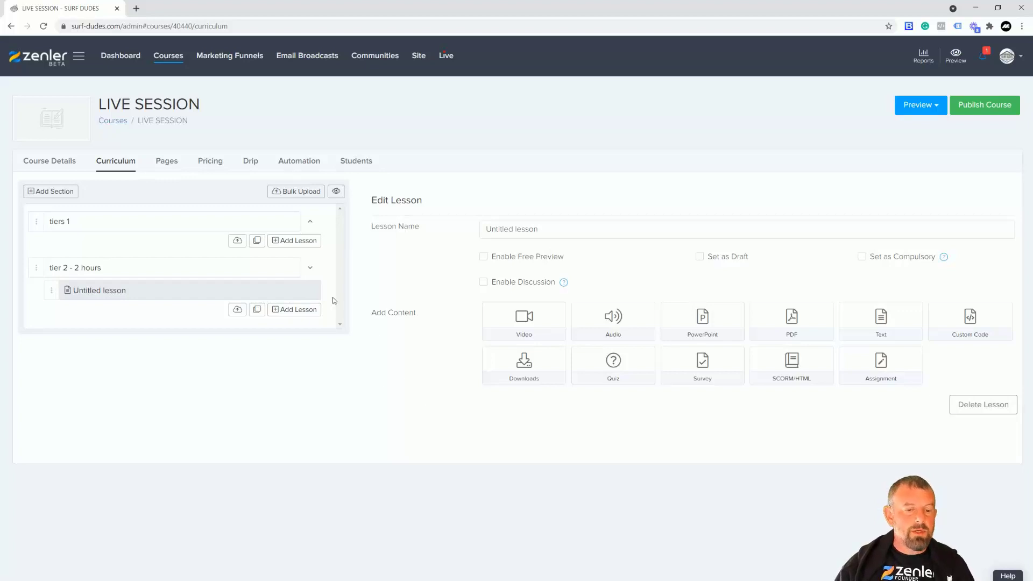
Delete the second section from the curriculum and confirm the deletion.
left_click(185, 272)
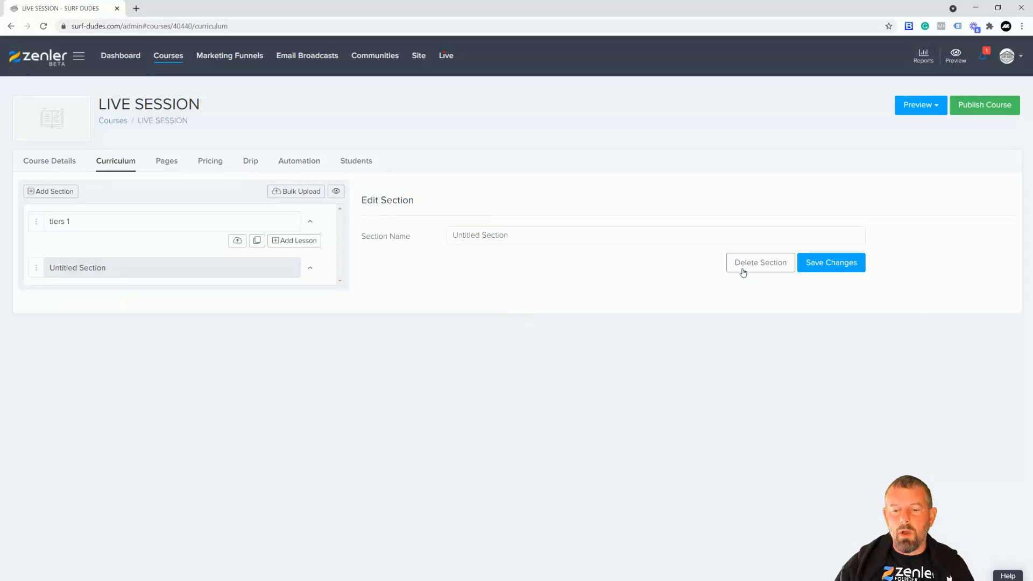
left_click(743, 272)
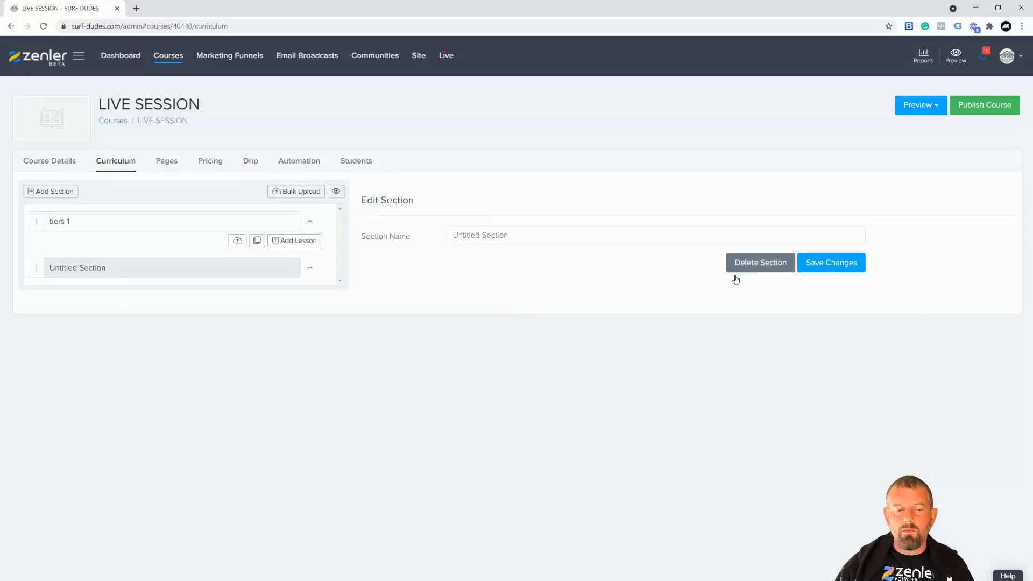
left_click(554, 362)
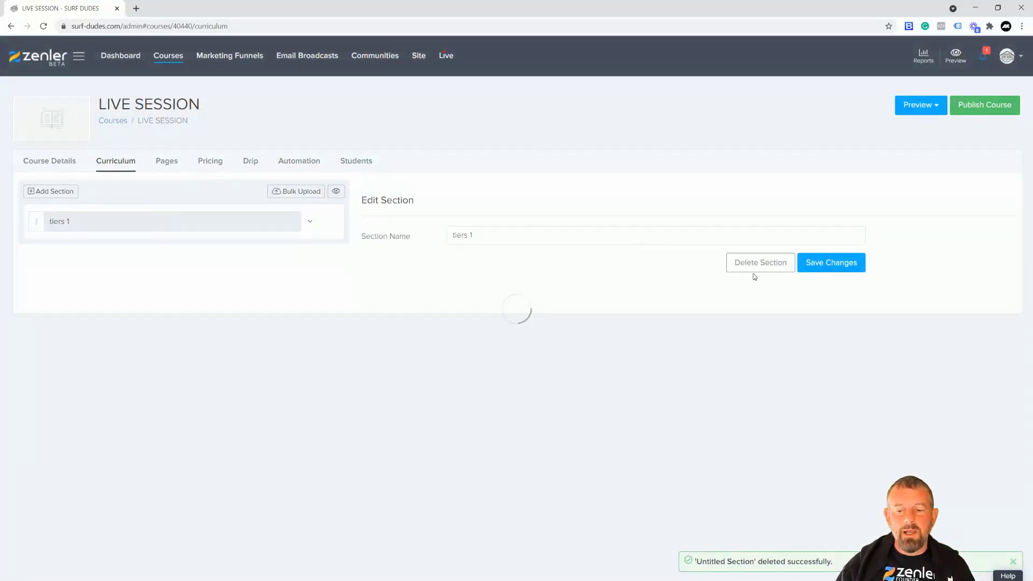
Try to delete the remaining "tiers 1" section from the curriculum.
left_click(750, 270)
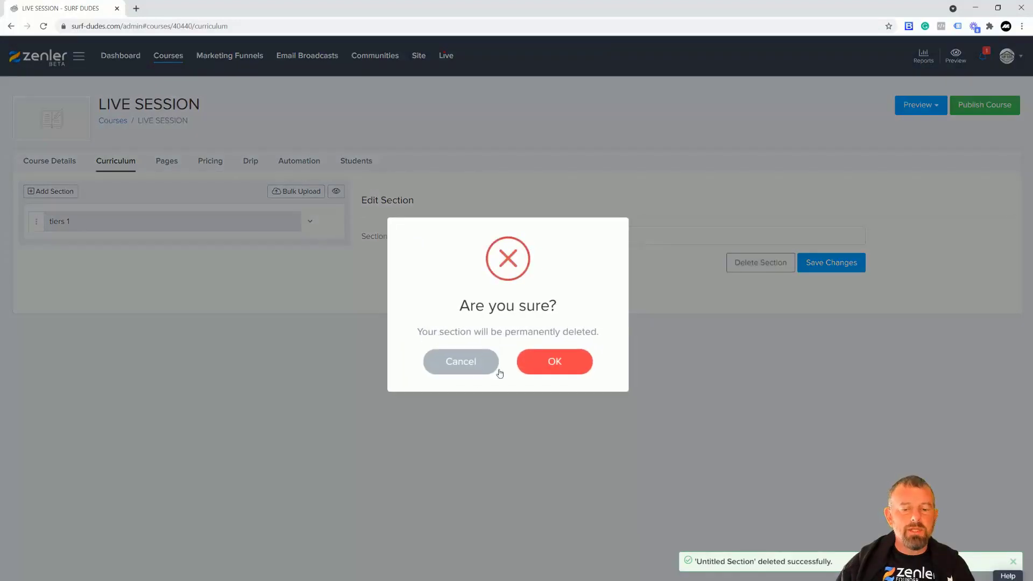
left_click(543, 364)
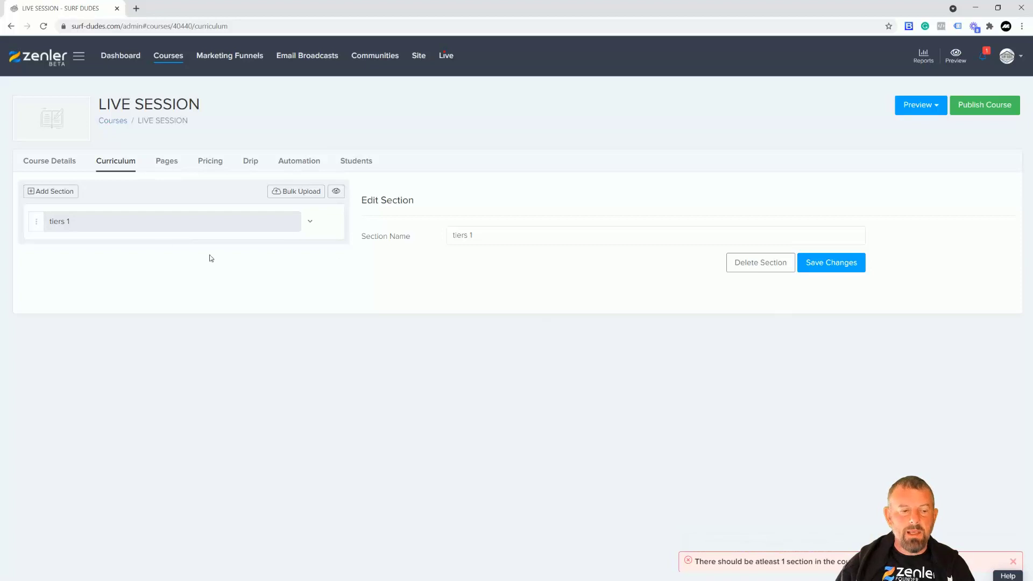
triple_click(487, 235)
left_click(491, 278)
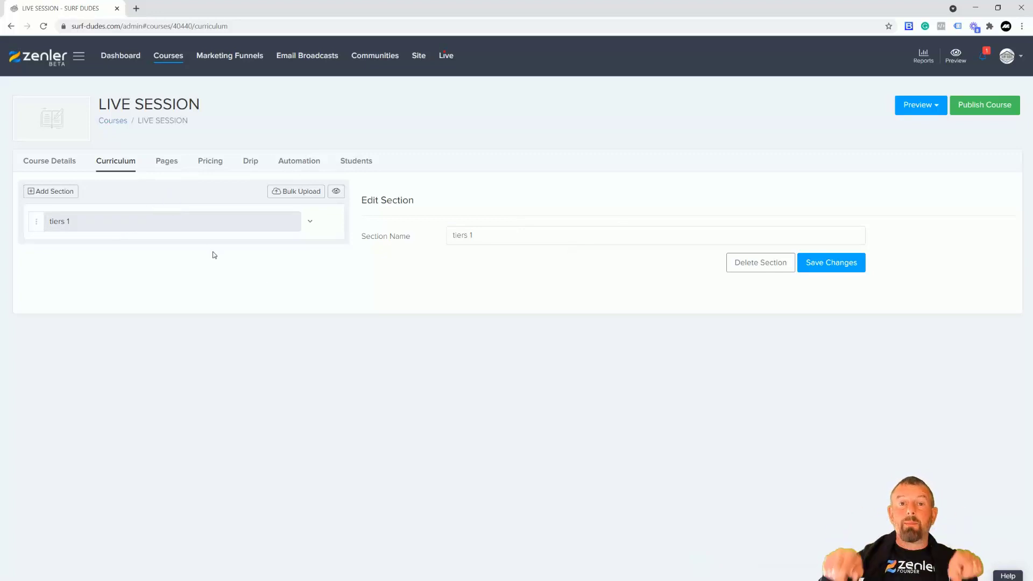
Preview the LIVE SESSION course's sales page and examine its enrollment, Course Summary and Course Curriculum blocks.
left_click(166, 162)
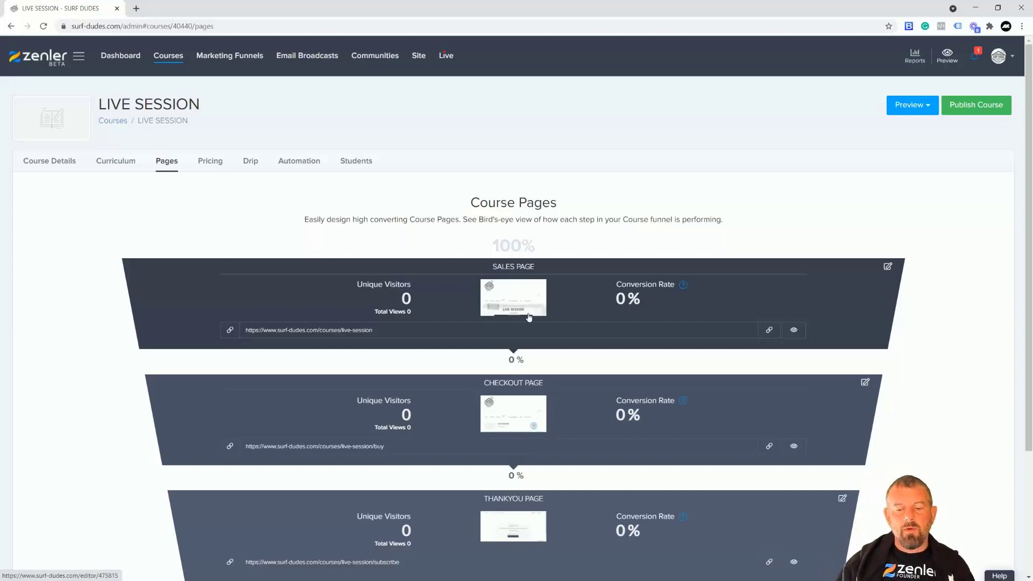
scroll(574, 399, "down", 3)
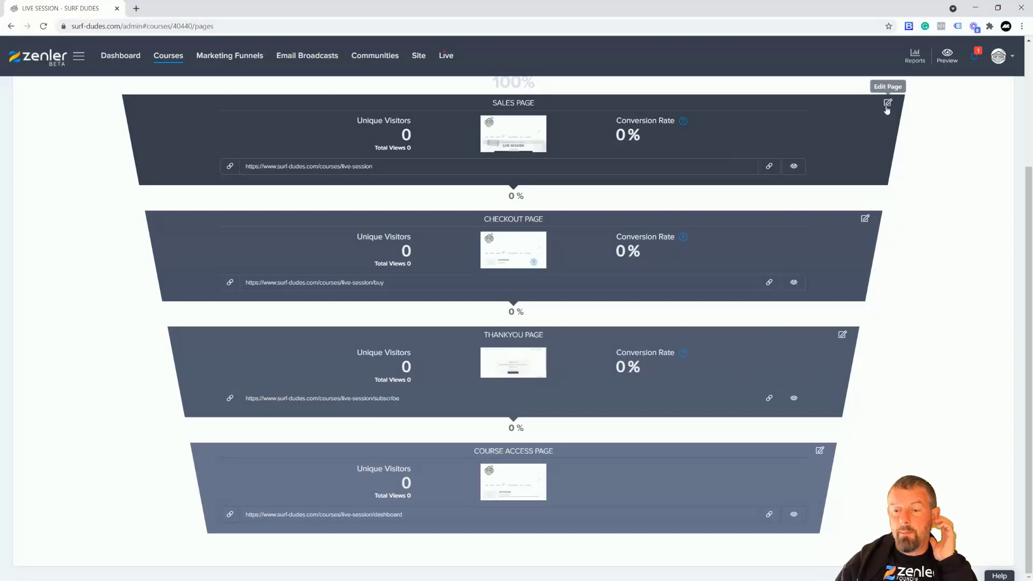
left_click(794, 166)
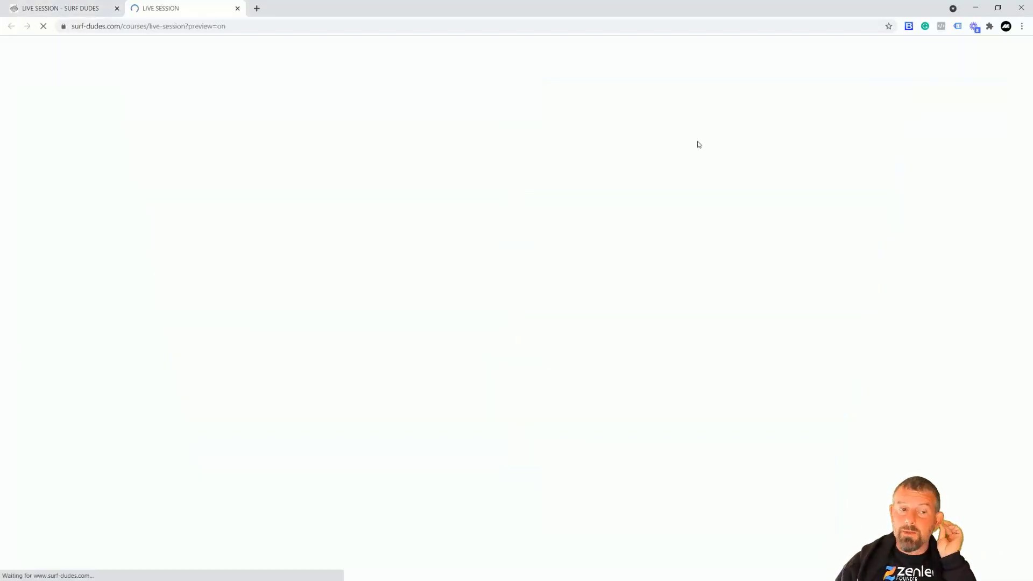
scroll(794, 261, "down", 5)
scroll(797, 264, "down", 4)
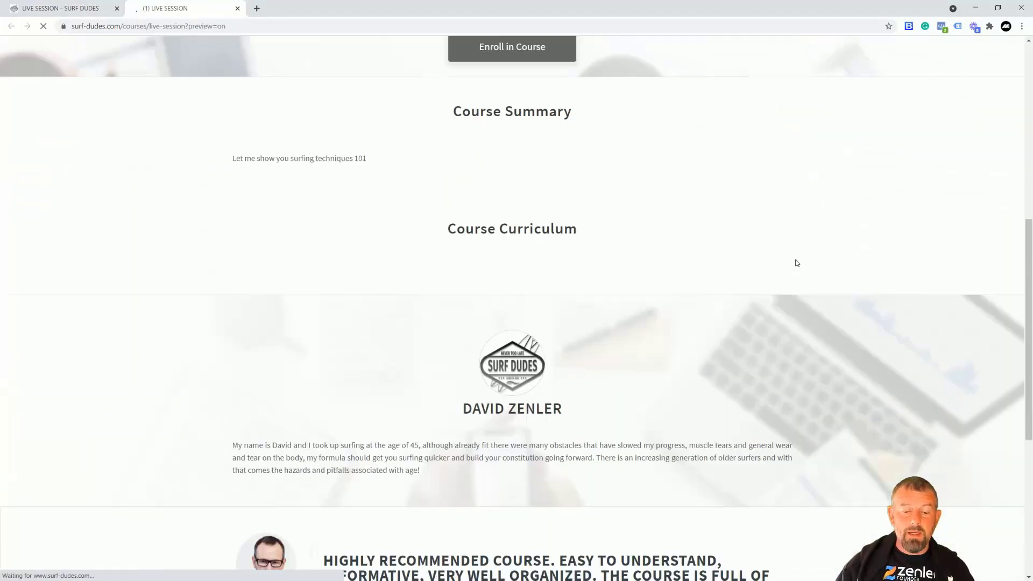
scroll(797, 263, "up", 4)
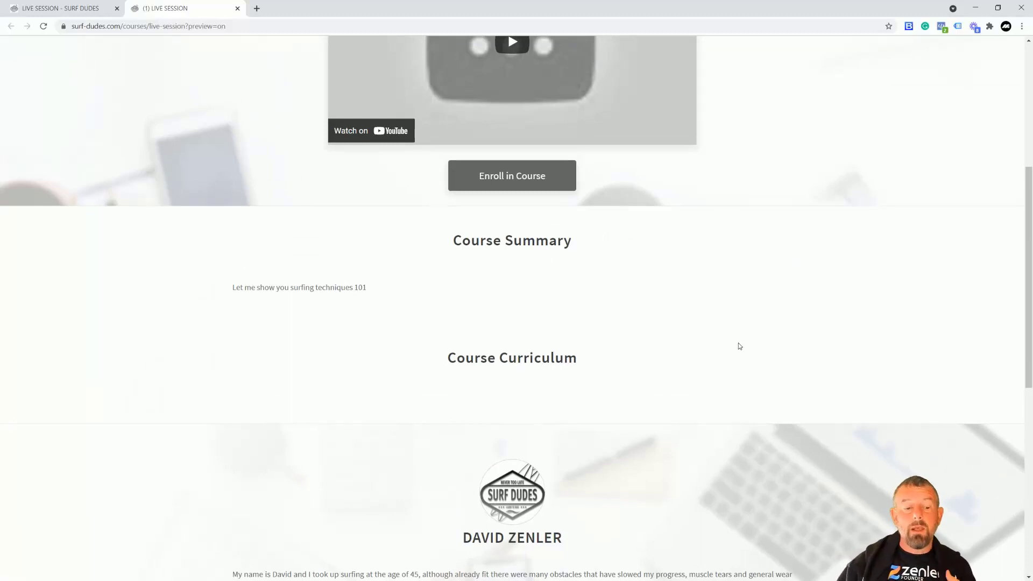
scroll(722, 334, "up", 4)
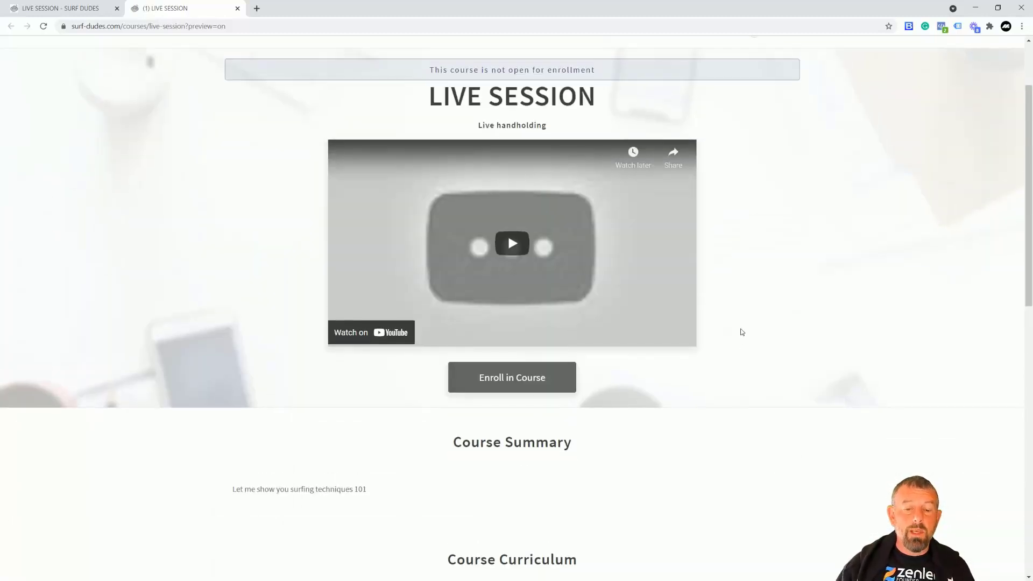
scroll(740, 330, "down", 3)
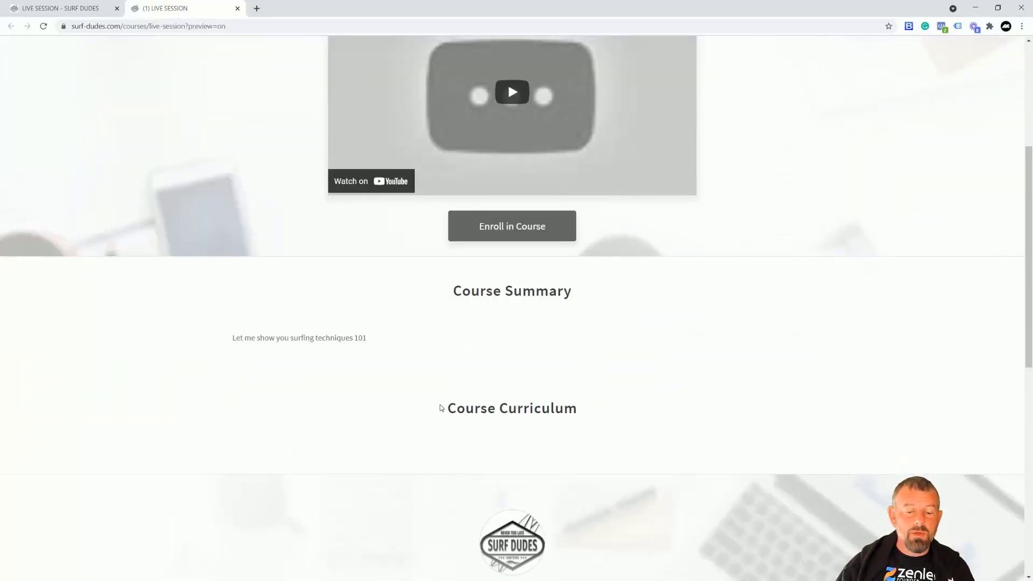
left_click_drag(445, 415, 621, 413)
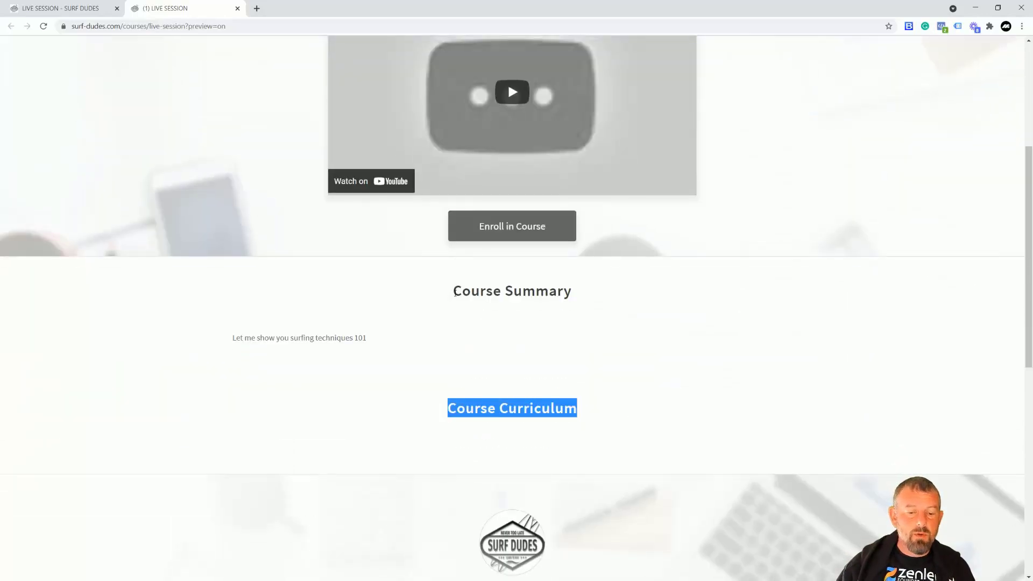
Examine the Course Summary text in the sales page preview and close the preview.
left_click_drag(454, 292, 518, 308)
left_click_drag(232, 338, 372, 339)
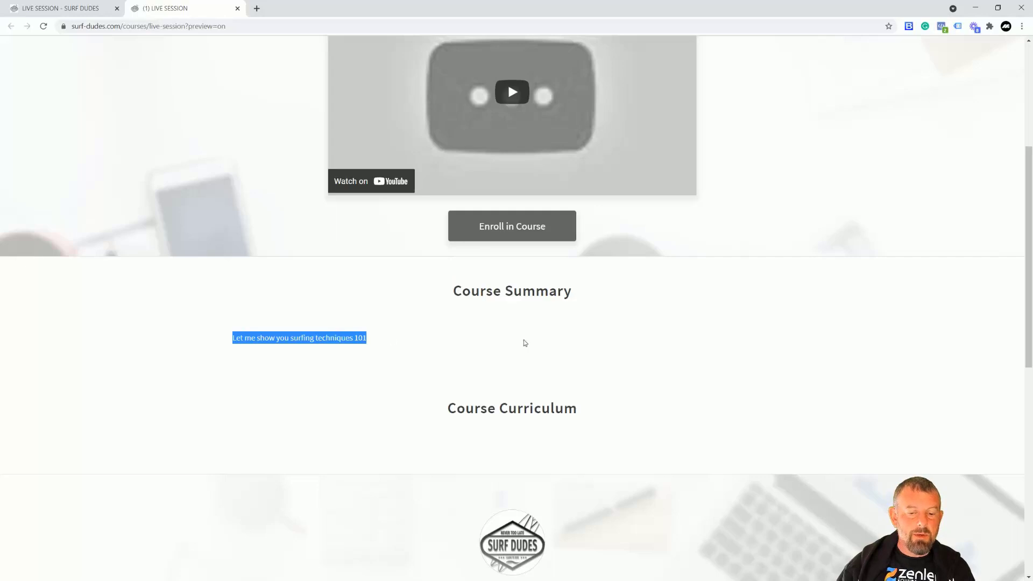
left_click(713, 349)
scroll(752, 368, "up", 5)
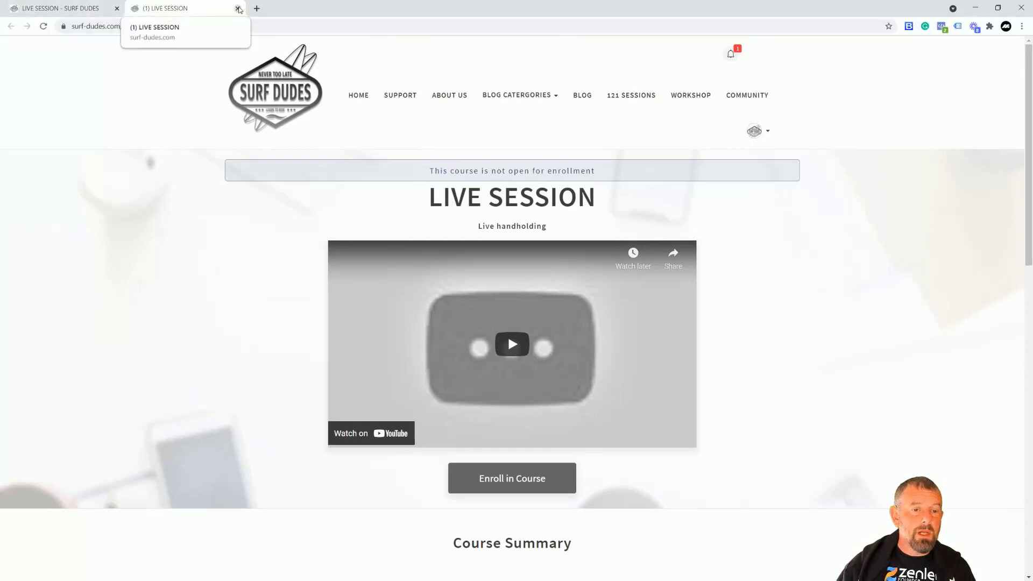
left_click(238, 8)
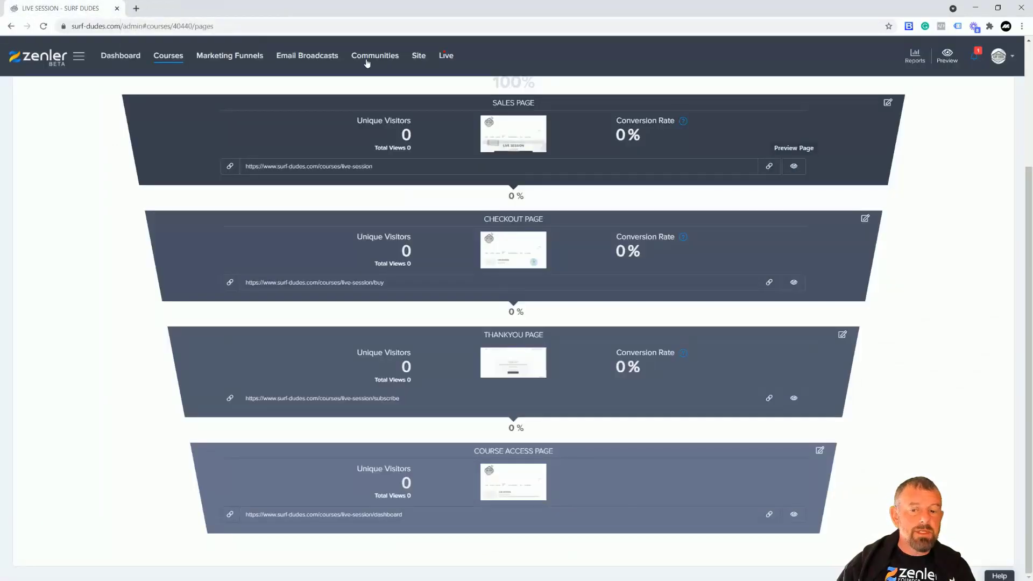
Open the LIVE SESSION sales page for editing and delete its hero block with the video and enroll button.
left_click(888, 106)
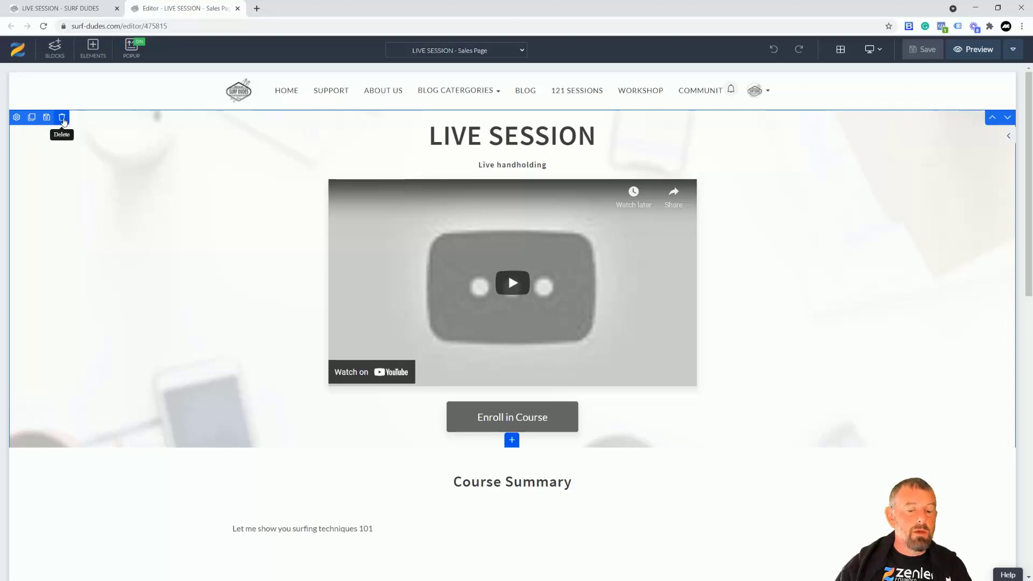
scroll(195, 315, "down", 3)
scroll(188, 307, "up", 3)
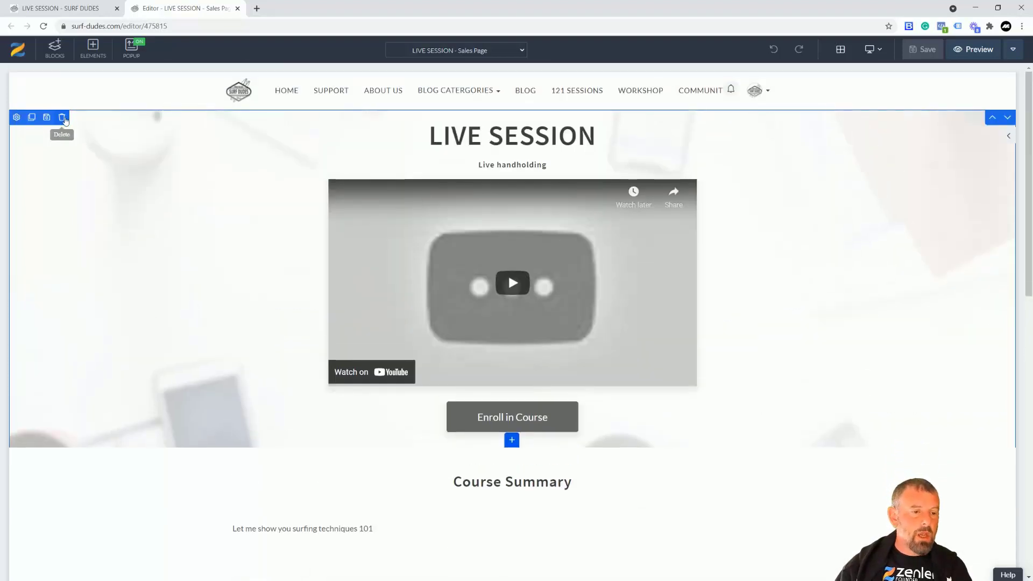
left_click(62, 118)
left_click(536, 156)
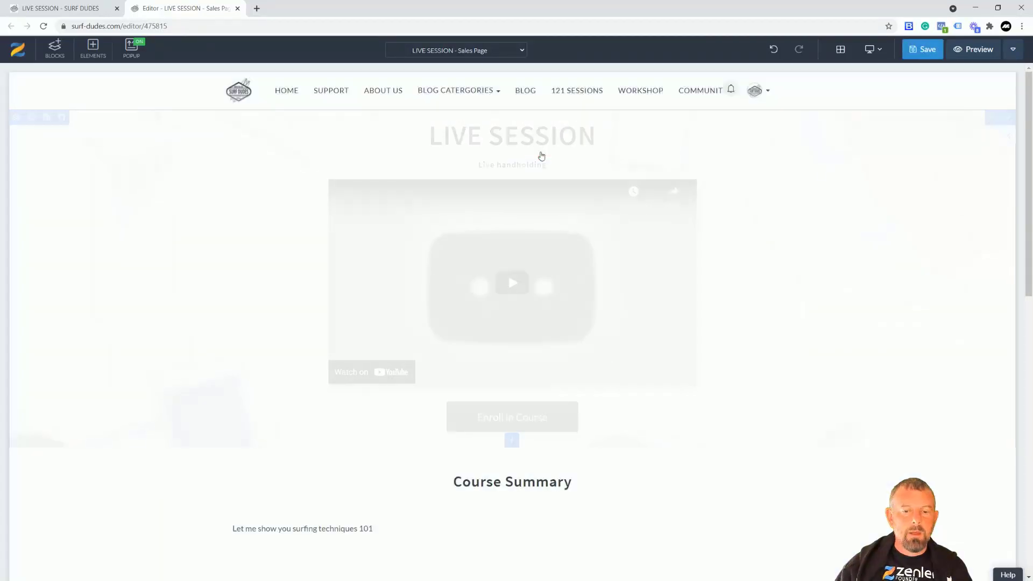
Insert an empty block above the Course Summary, with a one-column row containing an H1 heading.
left_click(54, 54)
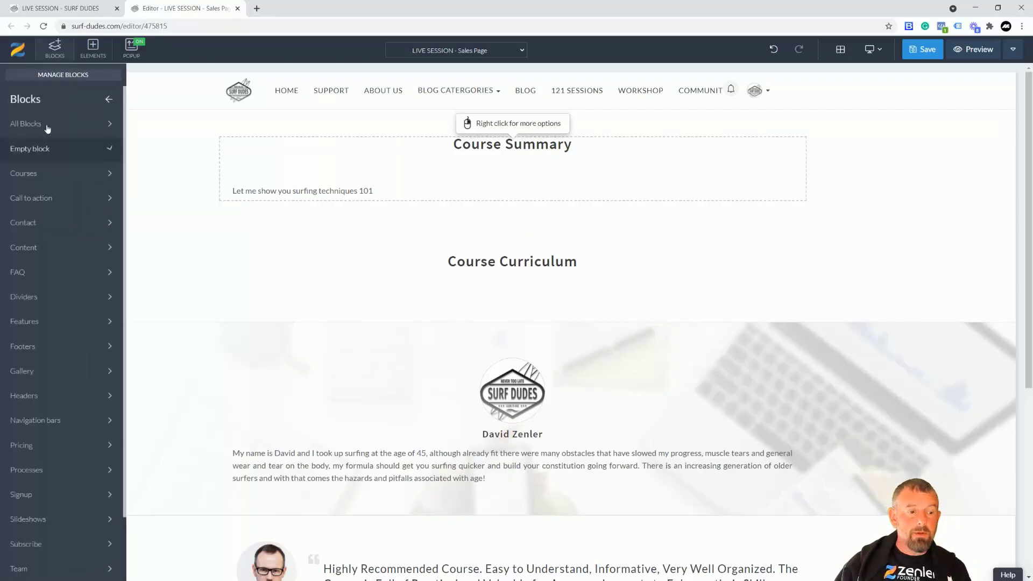
left_click(42, 152)
left_click_drag(46, 178, 526, 152)
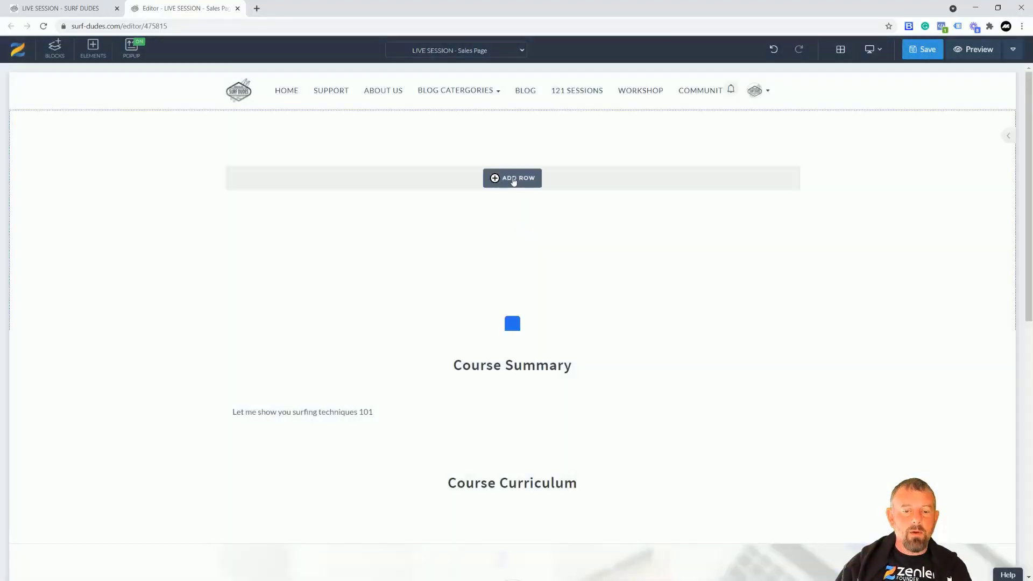
left_click(542, 183)
left_click(217, 148)
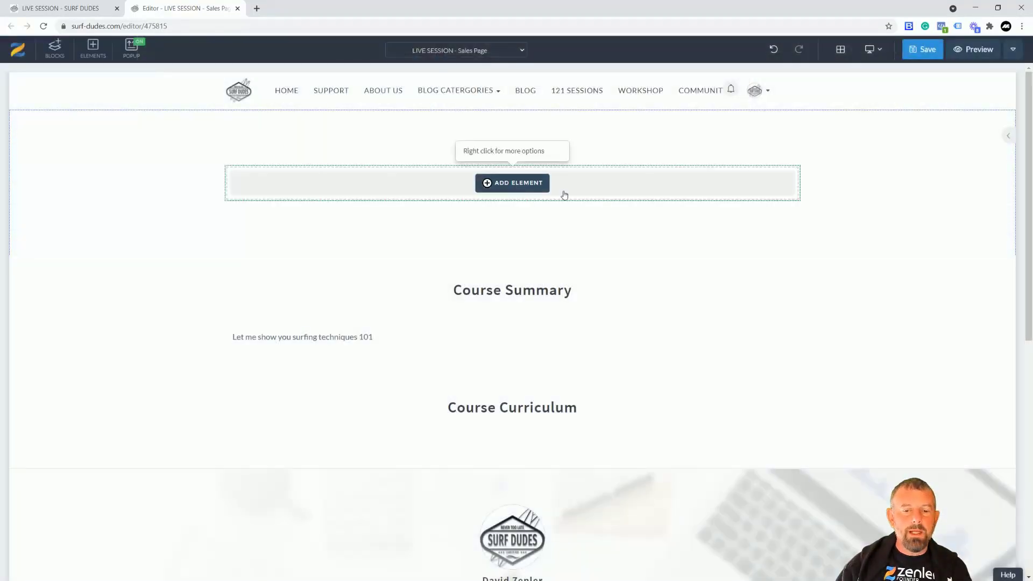
left_click(541, 185)
left_click(360, 356)
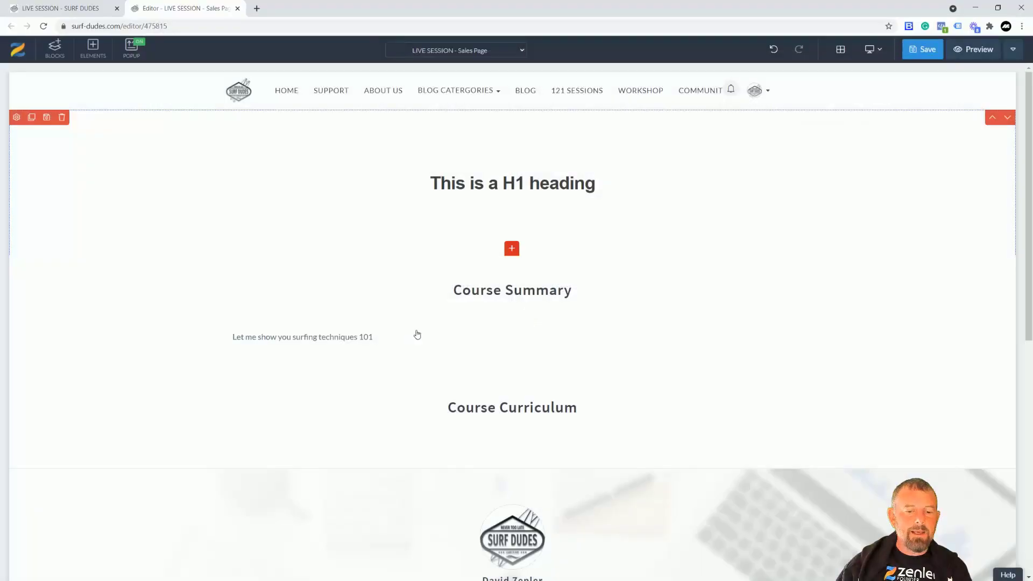
Replace the placeholder text of the new H1 heading with "LIVE SESSION ON SURFING".
left_click(585, 183)
left_click_drag(584, 183, 419, 182)
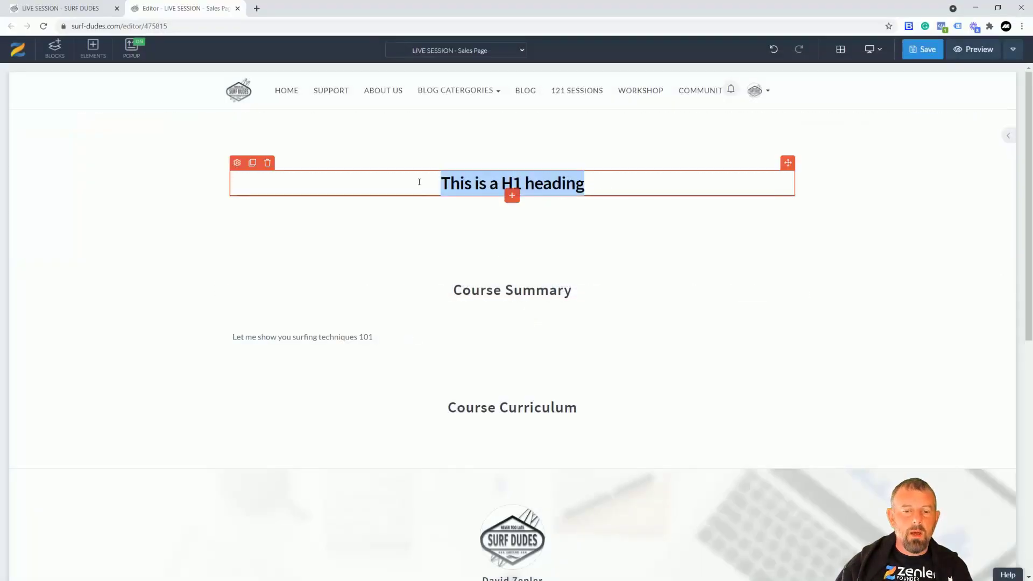
type("DETAIL")
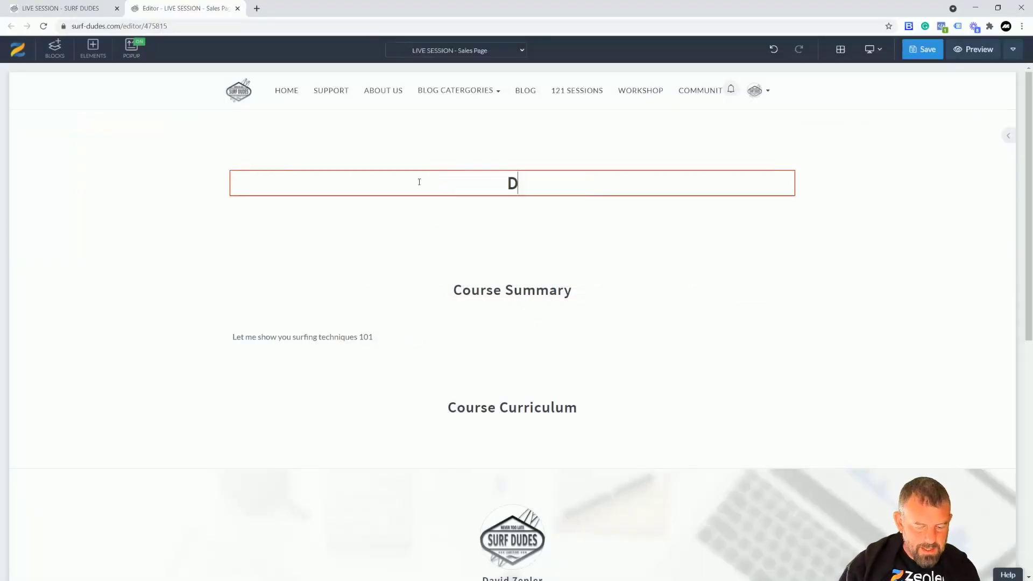
key("BackSpace")
key("BackSpace")
key("BackSpace")
key("BackSpace")
key("BackSpace")
key("BackSpace")
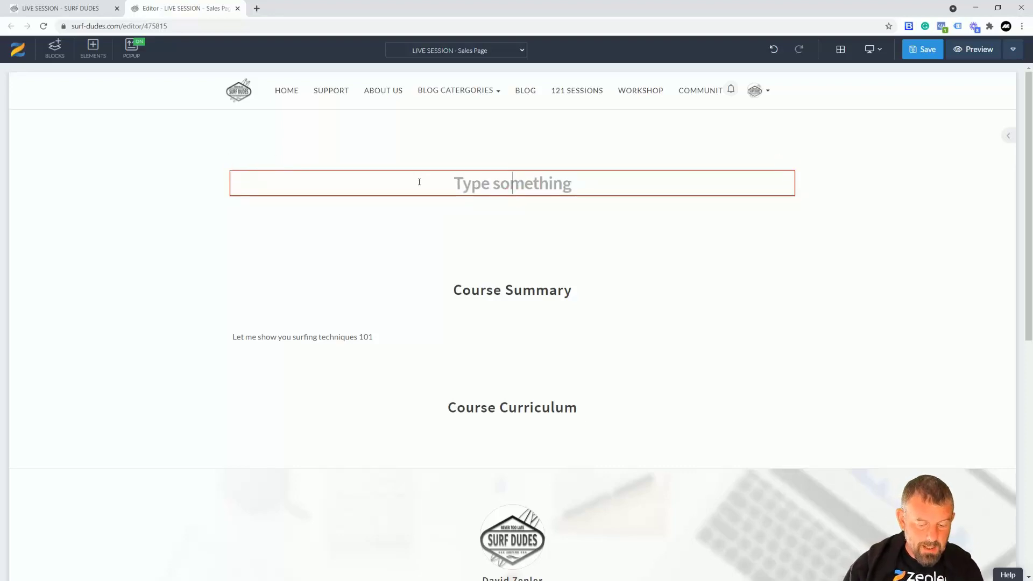
type("LIVE SES")
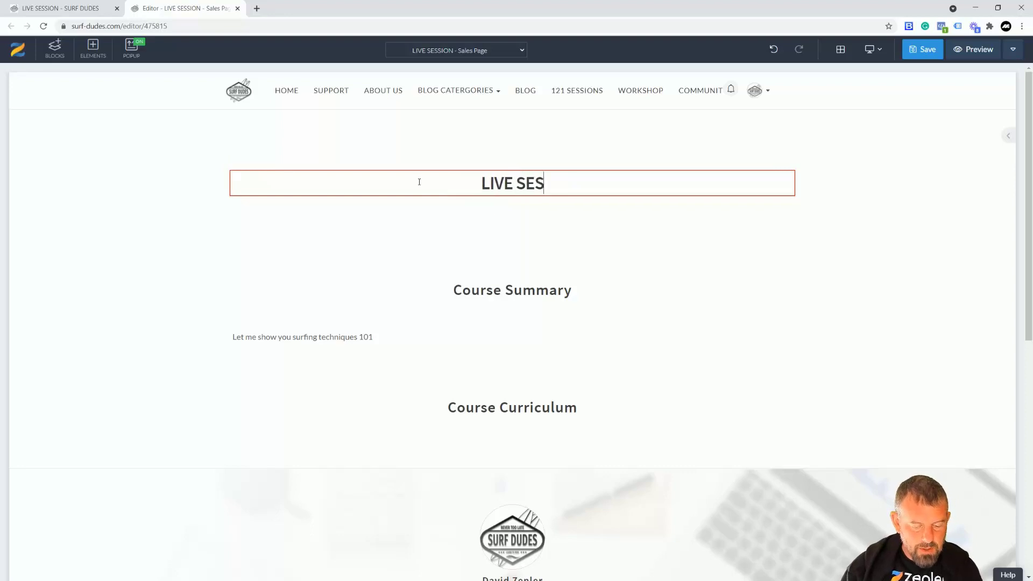
type("SION ON ")
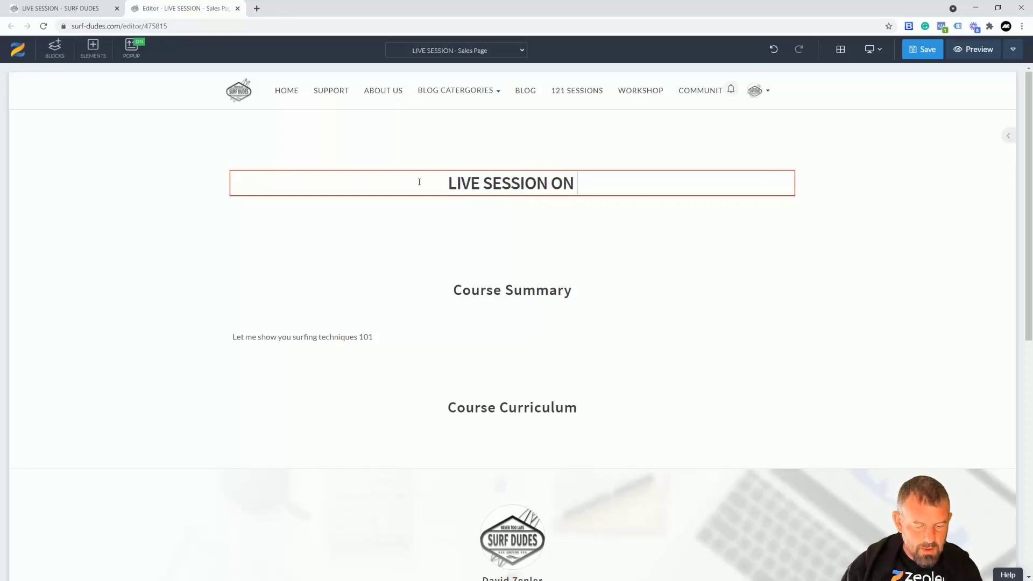
type("SURFING")
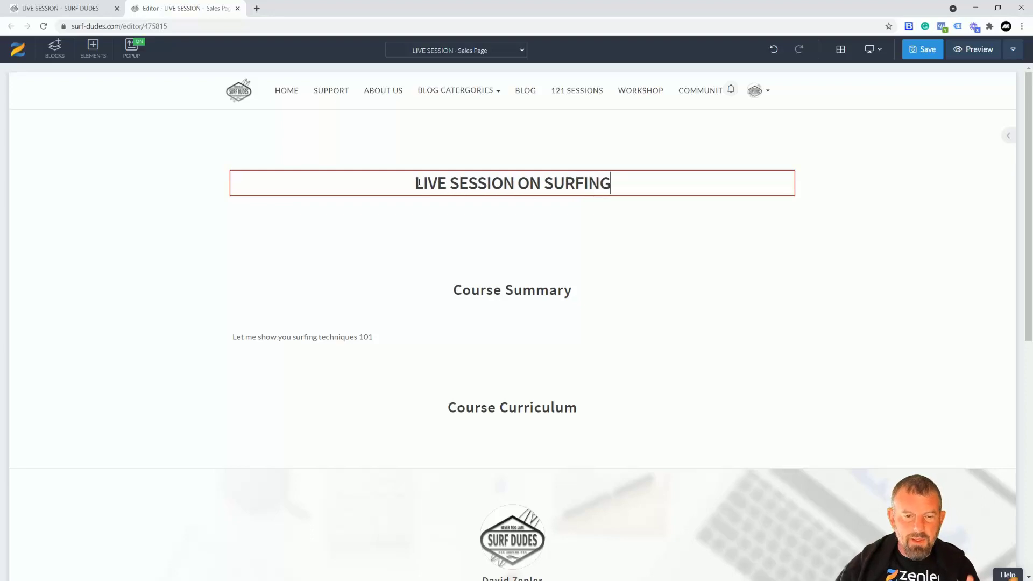
left_click(542, 296)
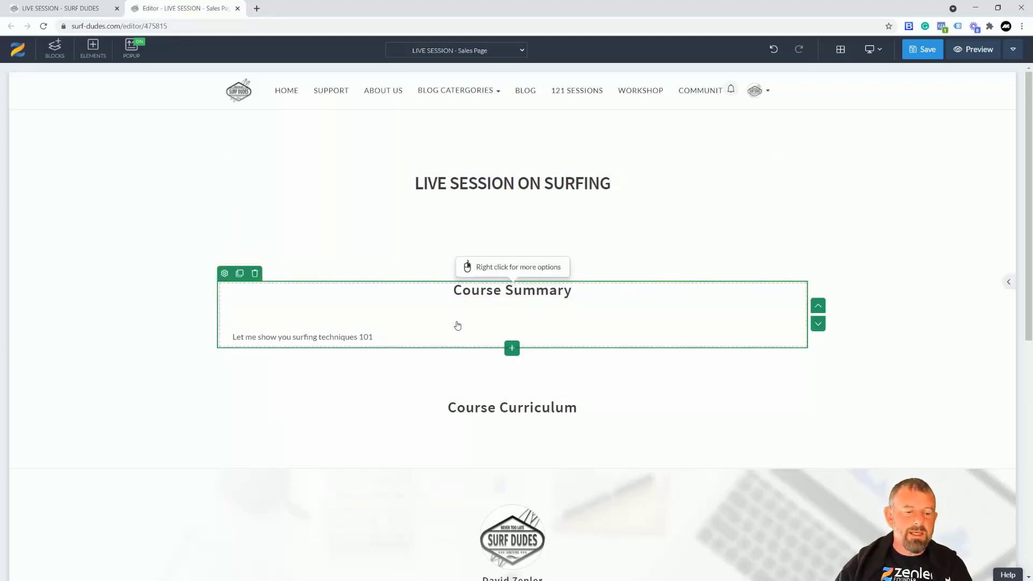
left_click(182, 315)
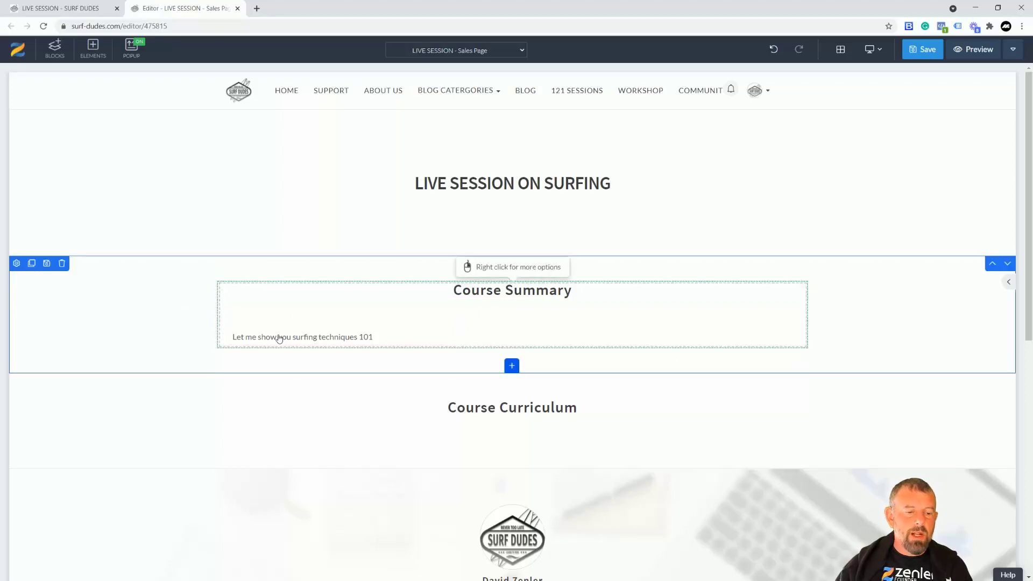
left_click(279, 338)
left_click_drag(379, 336, 282, 337)
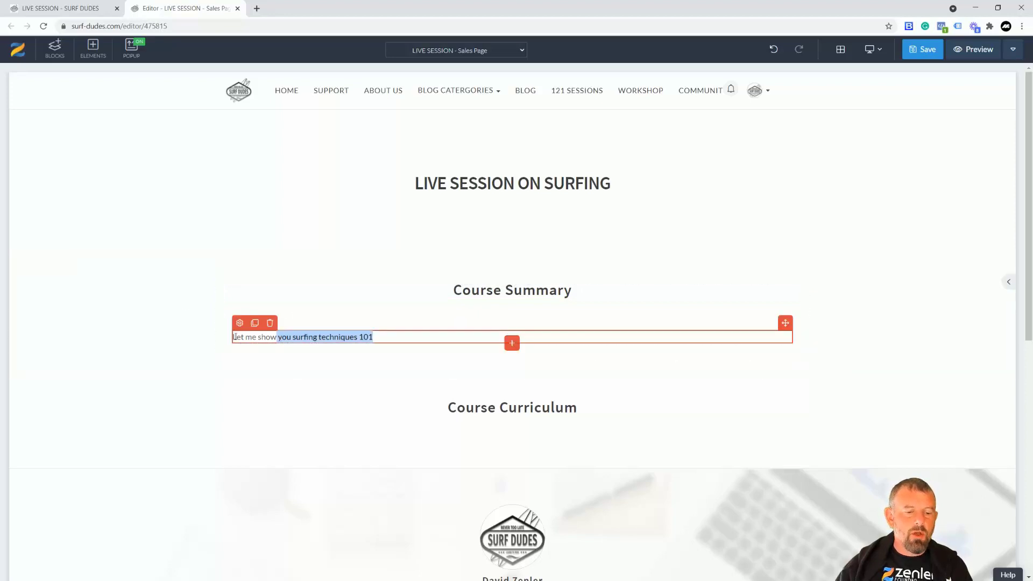
left_click(309, 337)
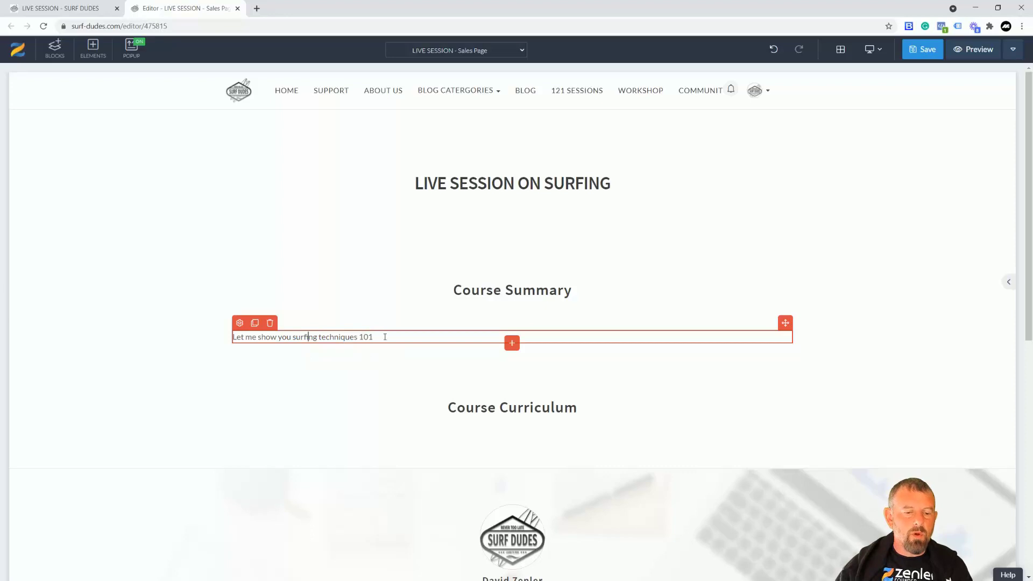
left_click_drag(380, 337, 241, 337)
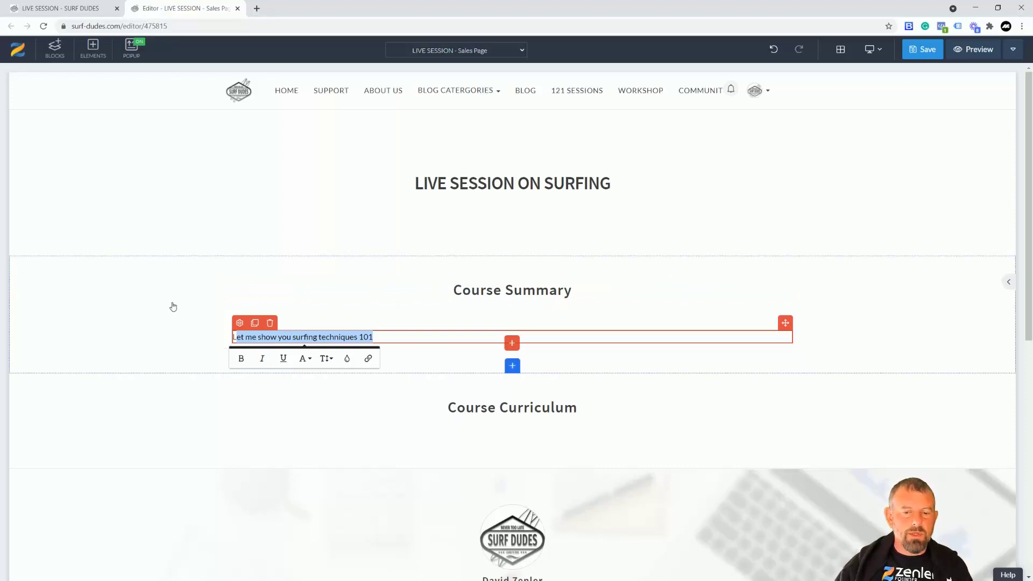
Delete the "Course Summary" heading above the description text and confirm the deletion.
left_click(481, 295)
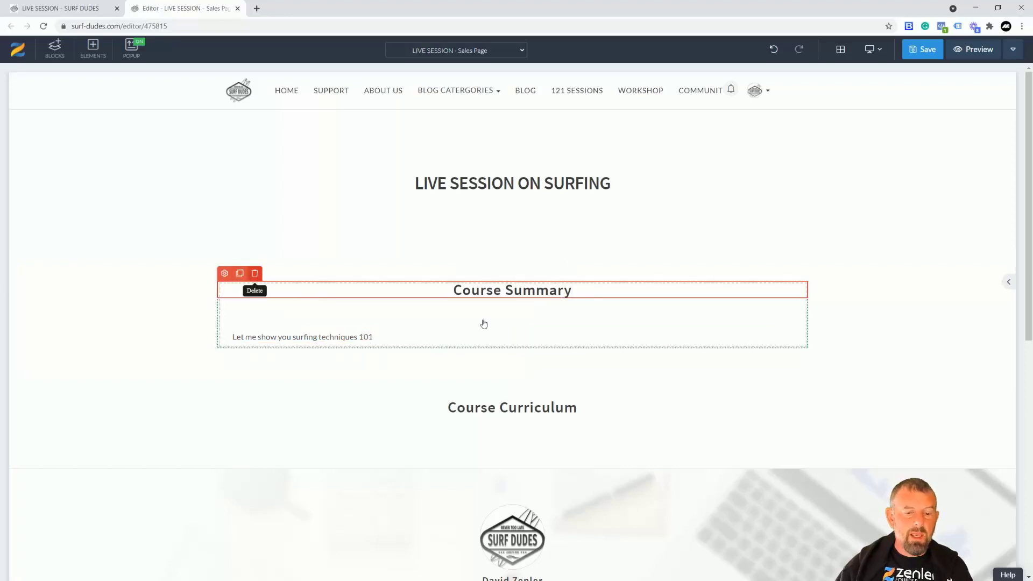
left_click(255, 274)
left_click(536, 162)
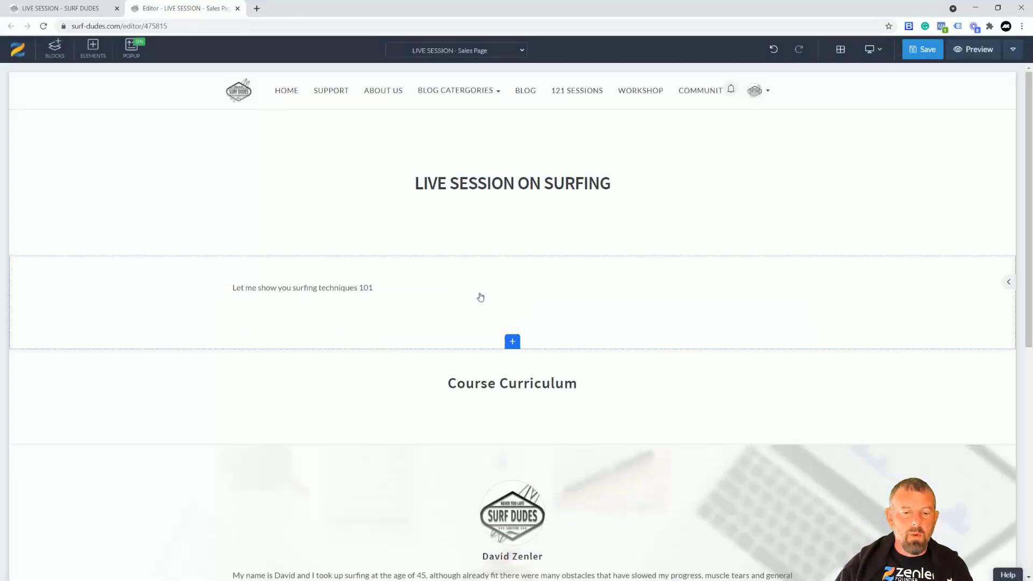
Rewrite the summary: "Join me and learn the principals for surfing, get great live help by me on all things Surfing and receives a free bar of wax!!".
left_click(380, 289)
left_click_drag(373, 288, 233, 295)
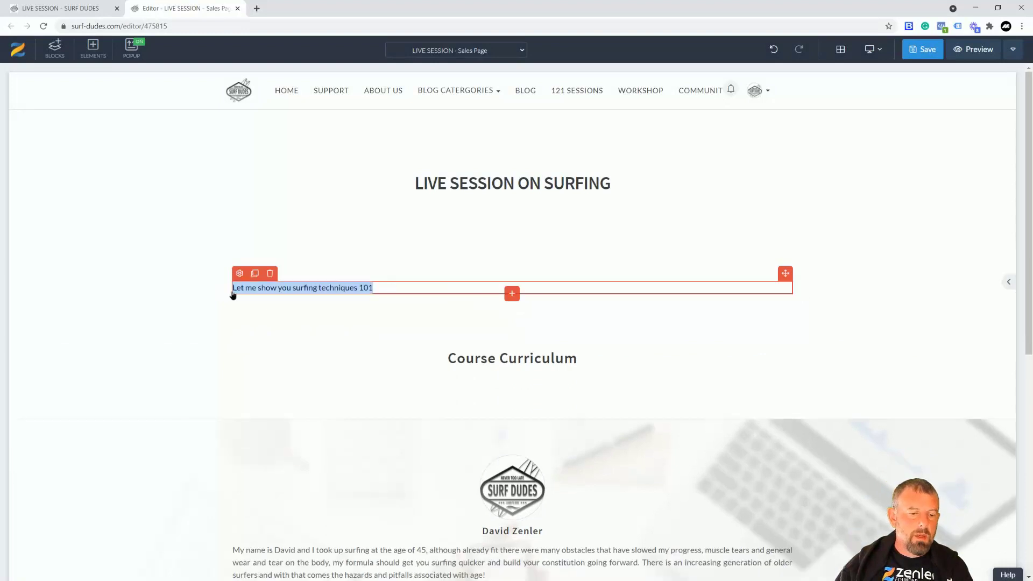
key("BackSpace")
type("Join me and ")
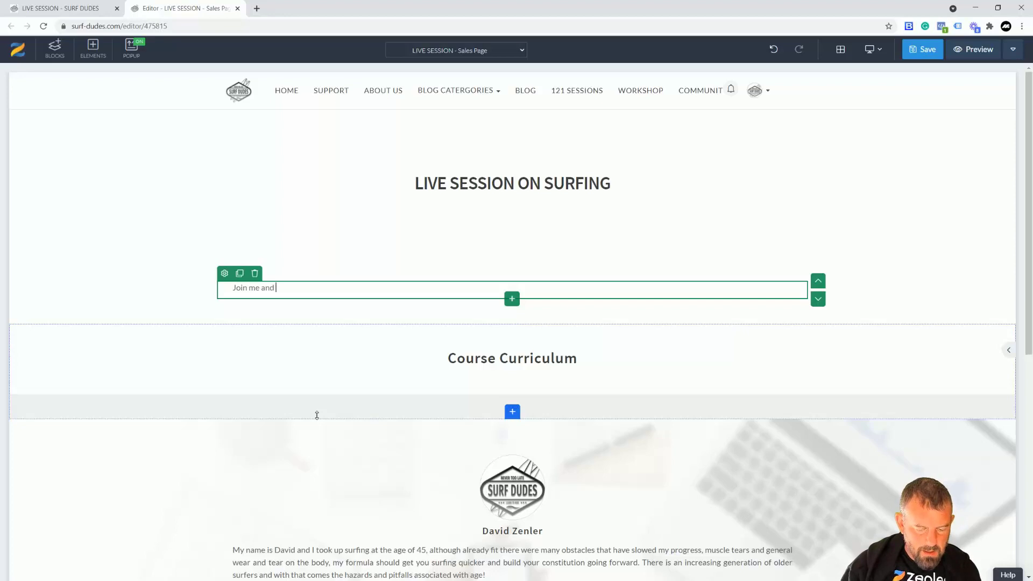
type("I")
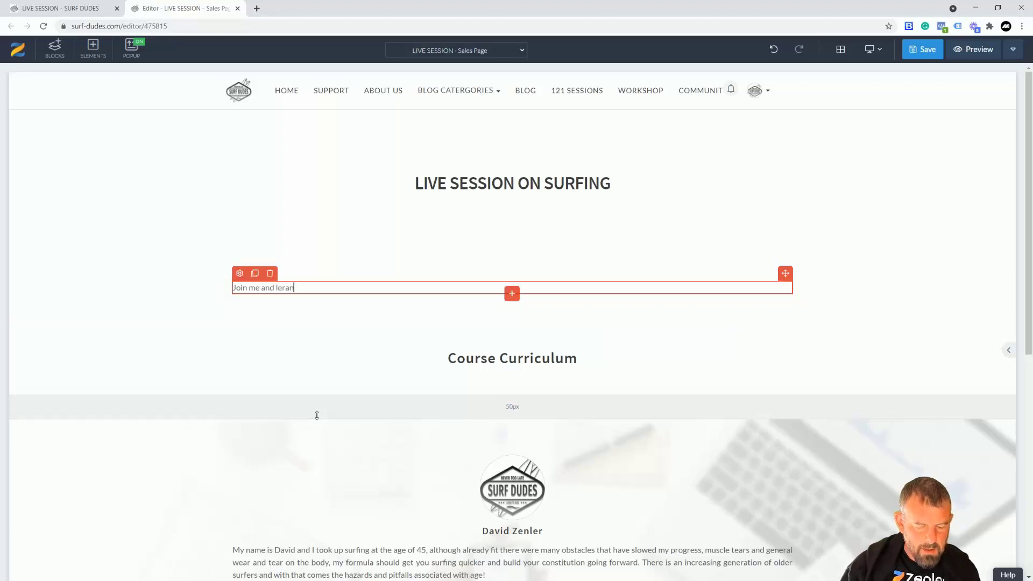
key("BackSpace")
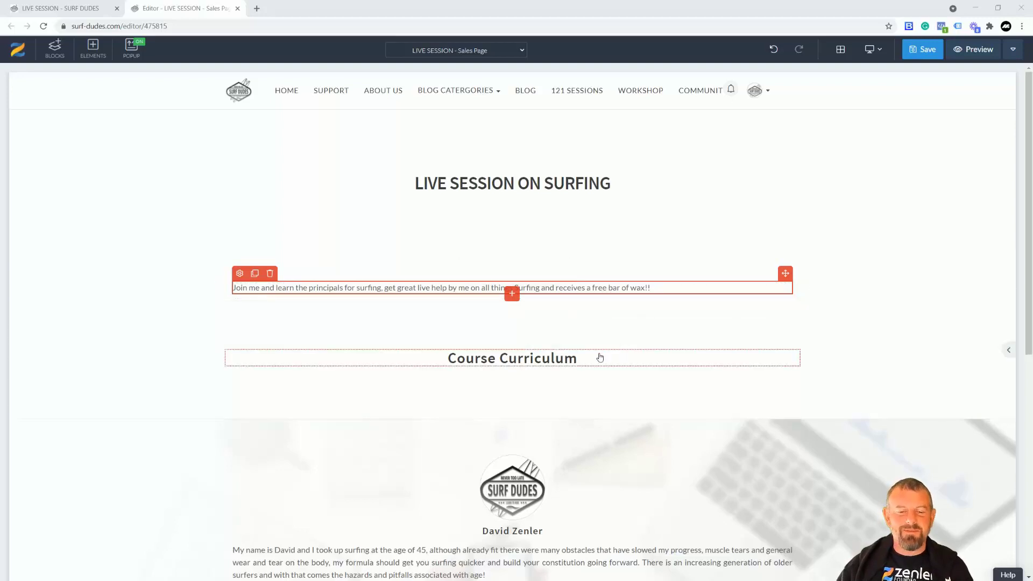
Check the sections and lessons in the LIVE SESSION course's curriculum, and return to the sales page editor.
left_click(164, 383)
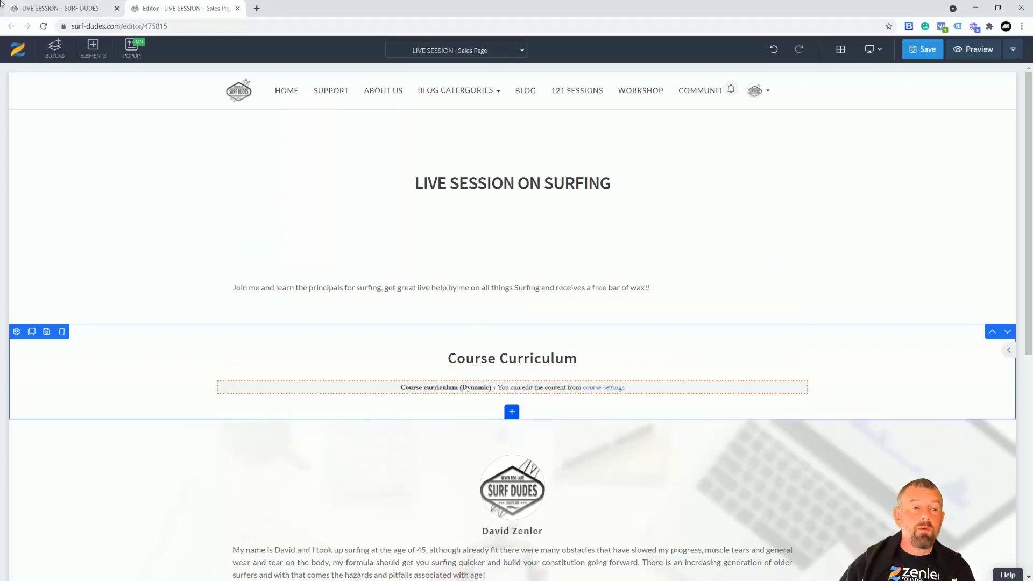
left_click(61, 8)
scroll(325, 91, "up", 3)
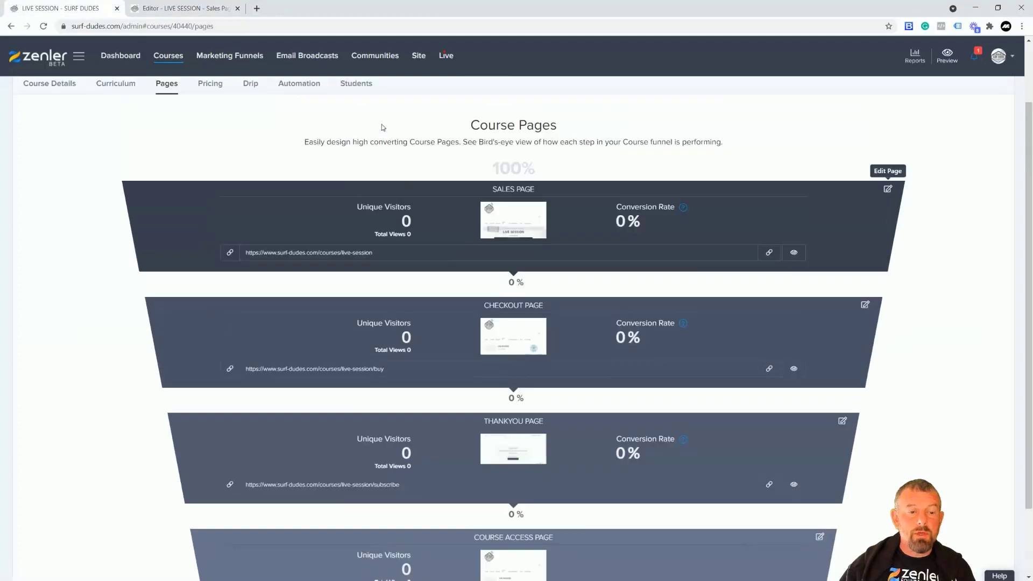
left_click(115, 161)
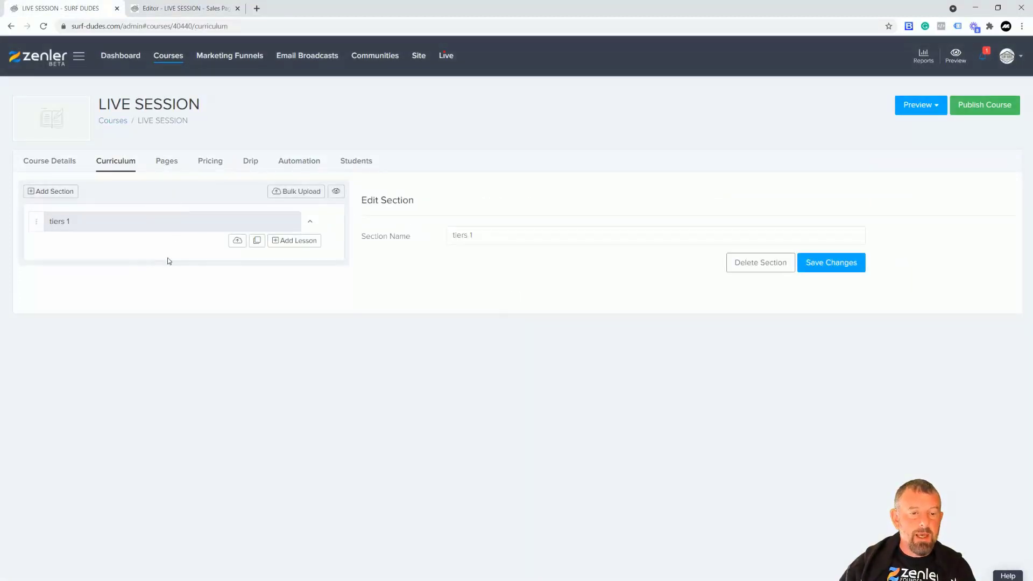
left_click(148, 11)
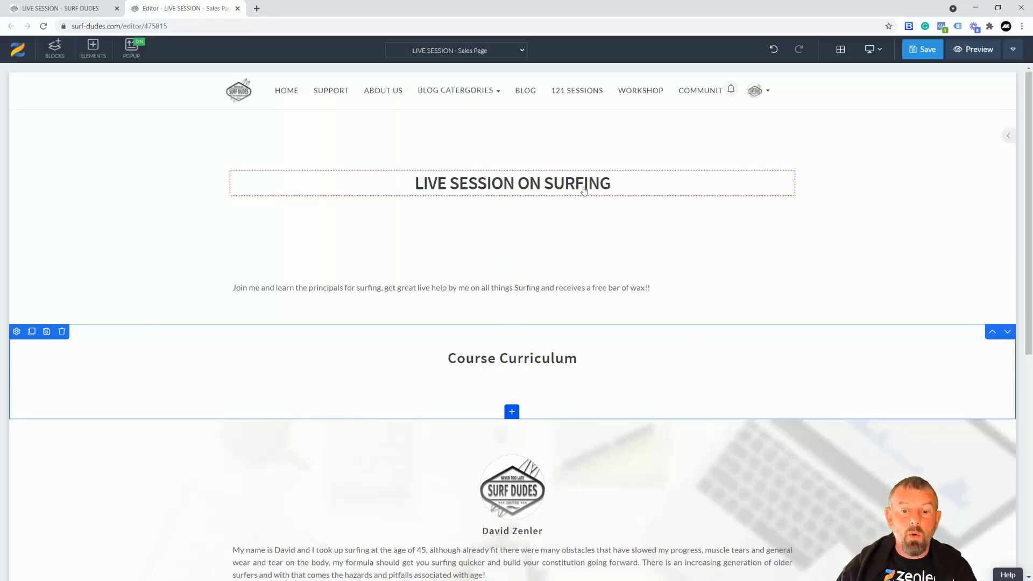
Duplicate the "LIVE SESSION ON SURFING" heading and replace the copy's text with "LIVE SESSION IS ON 20th April at 4:30 BST time".
left_click(609, 186)
left_click(250, 164)
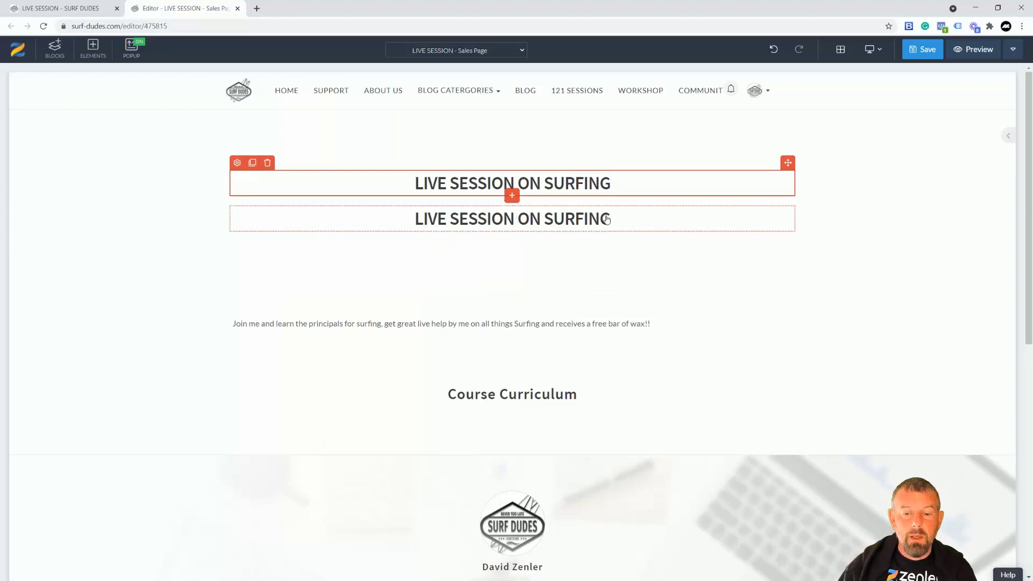
left_click(607, 220)
left_click_drag(609, 219, 295, 218)
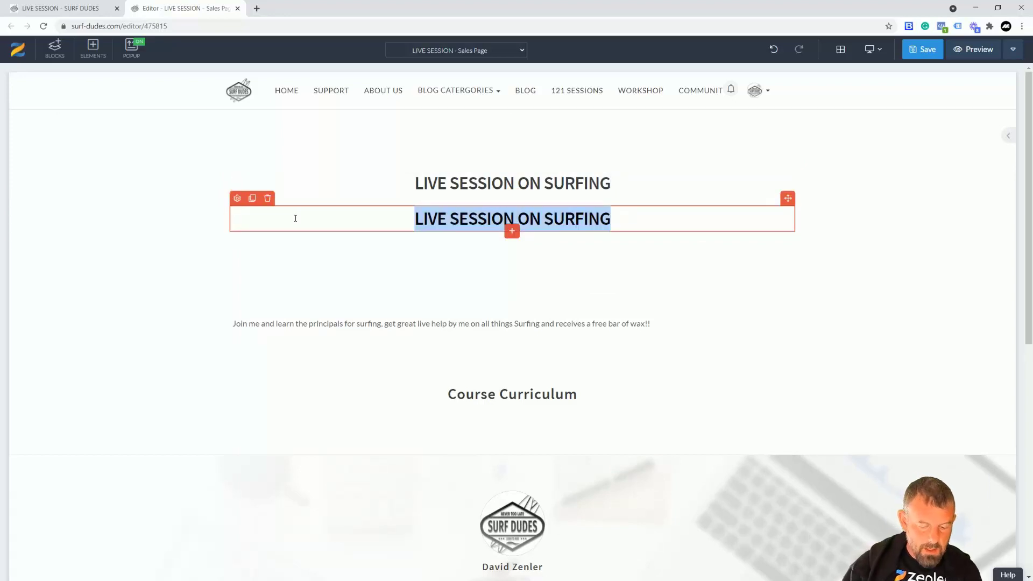
type("LIVE SESSION IS ON")
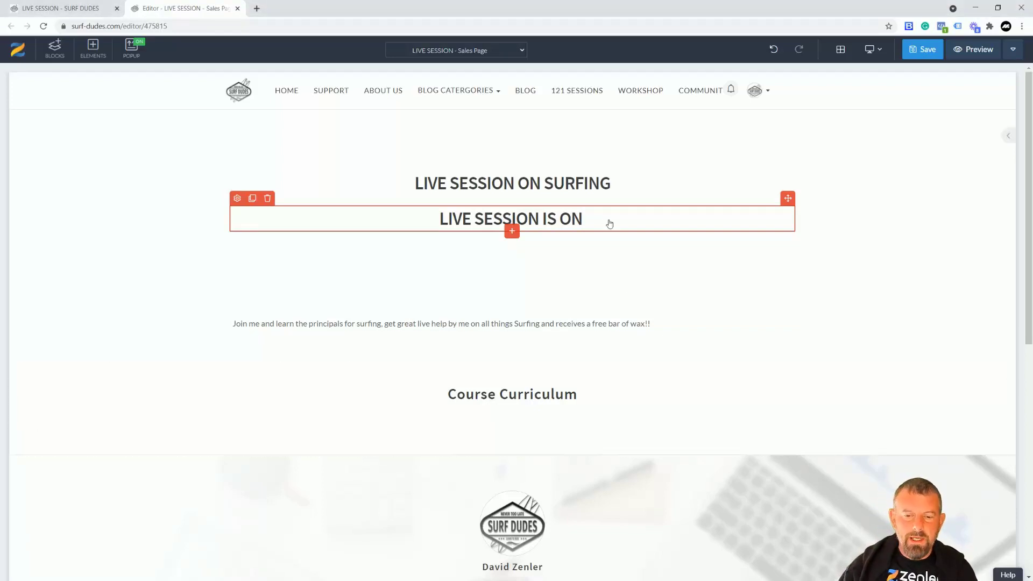
type("20")
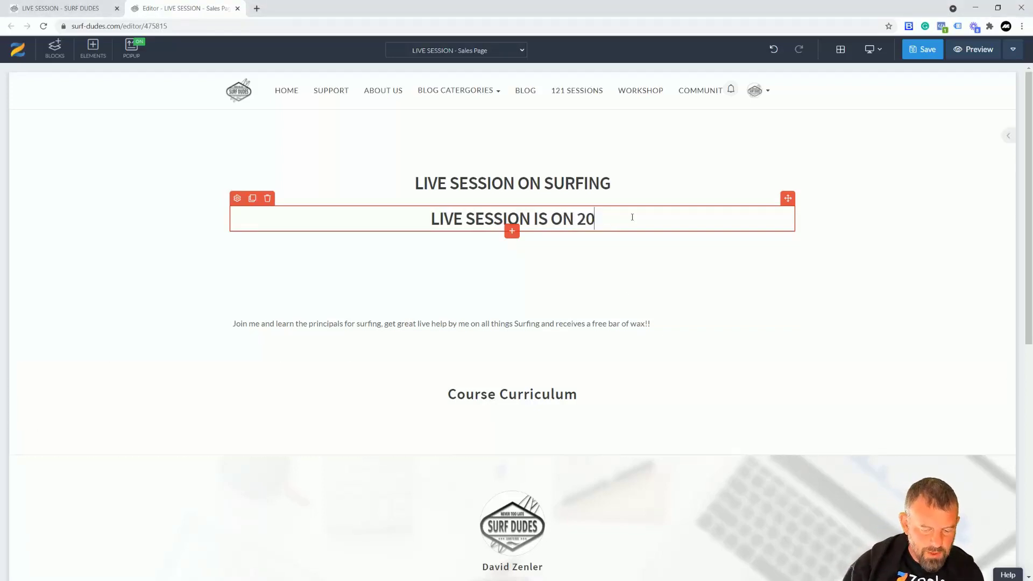
type("th Apr")
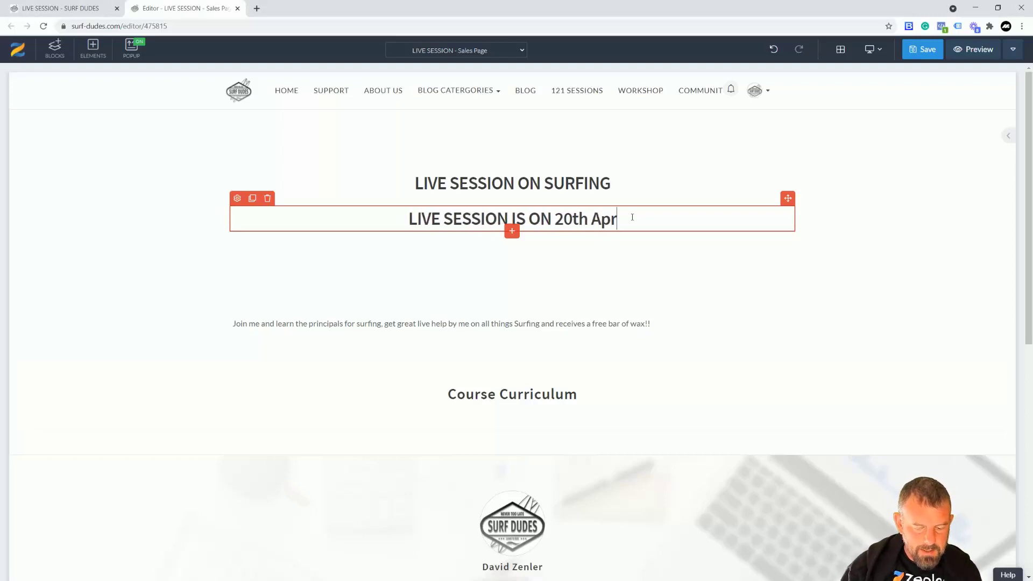
type("il a")
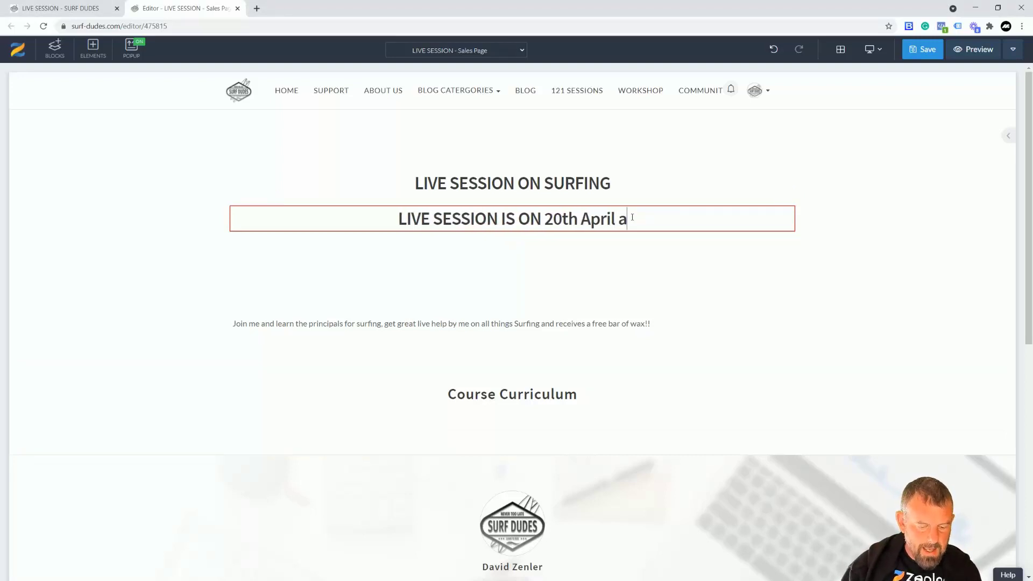
type("t 4:")
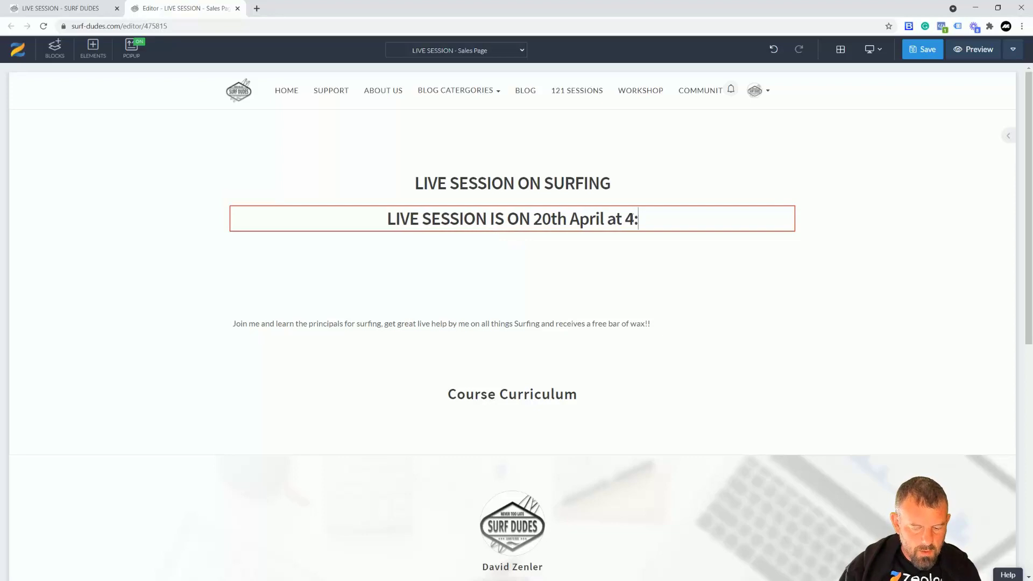
type("30 BST")
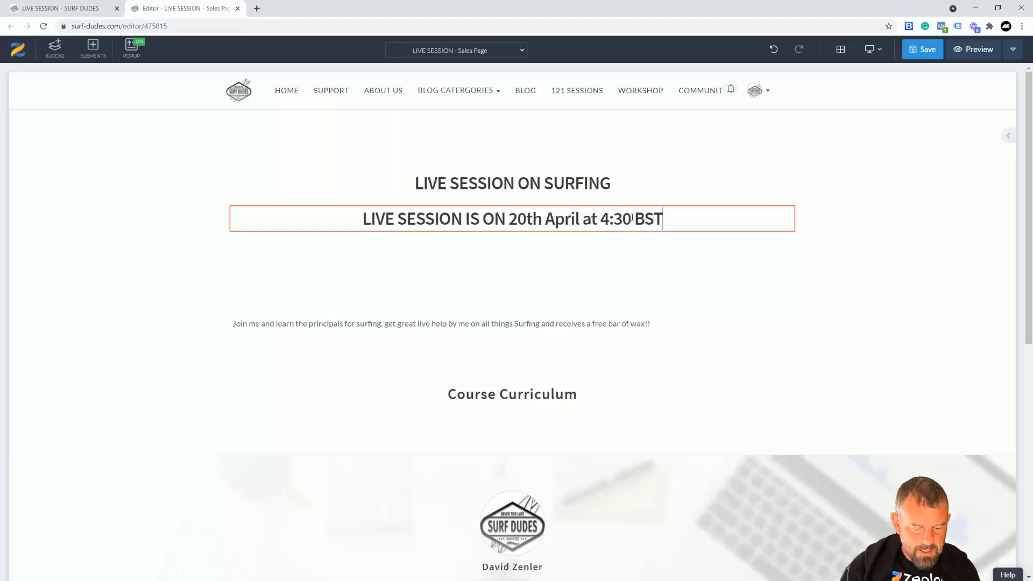
type(" time")
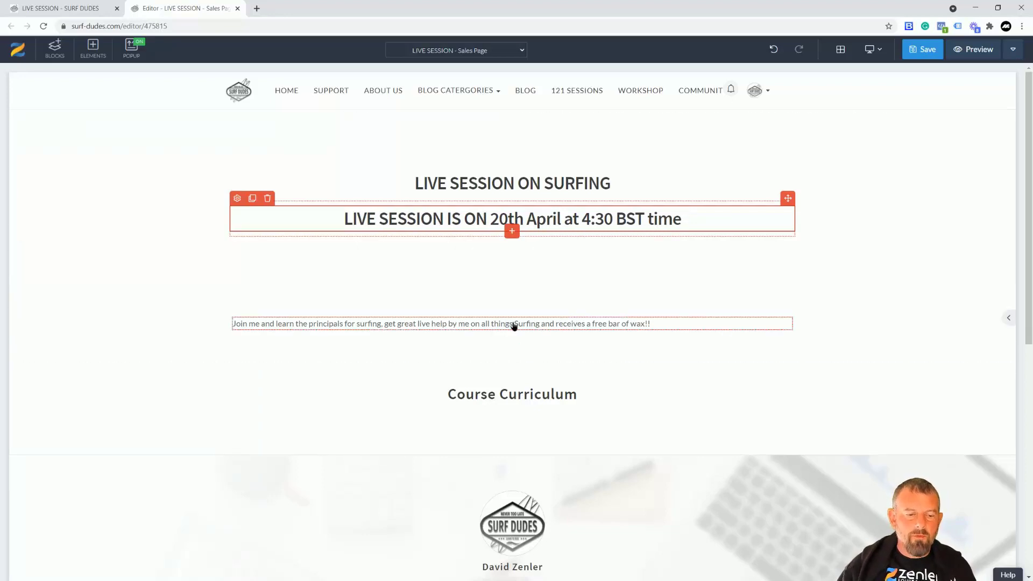
Start a new line after the date and time in the second heading.
left_click(249, 321)
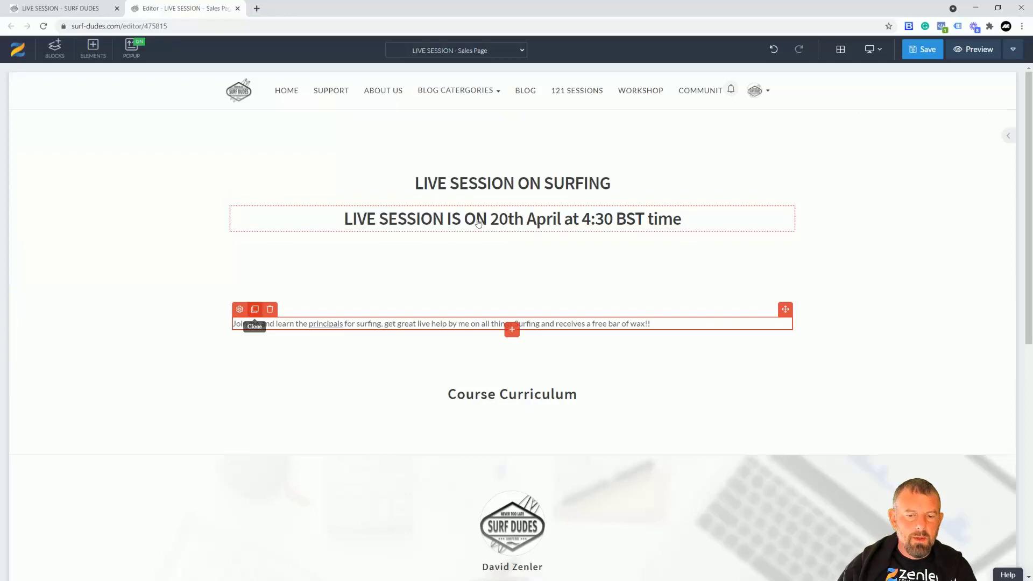
left_click(534, 225)
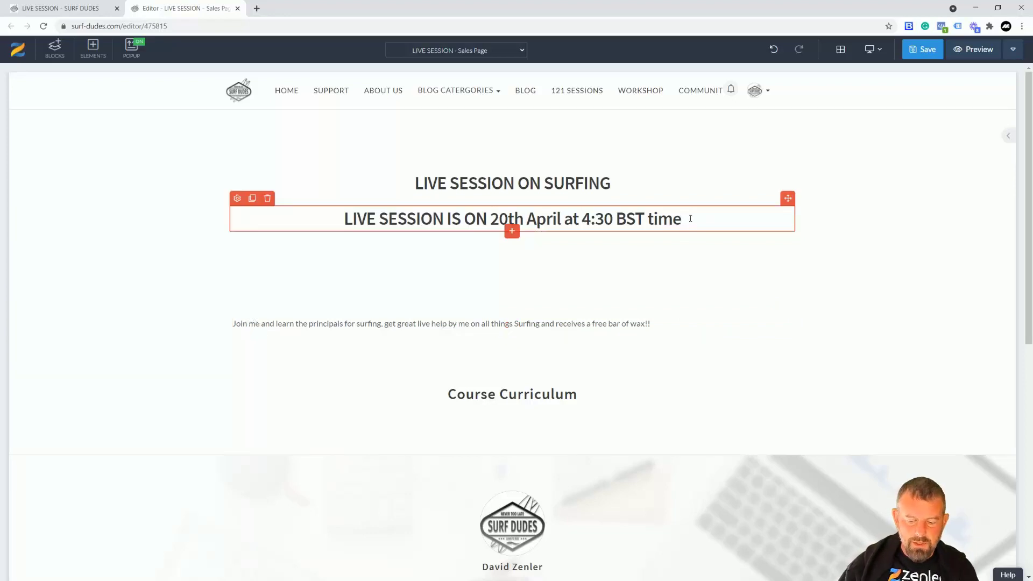
key("Return")
type("YOu will")
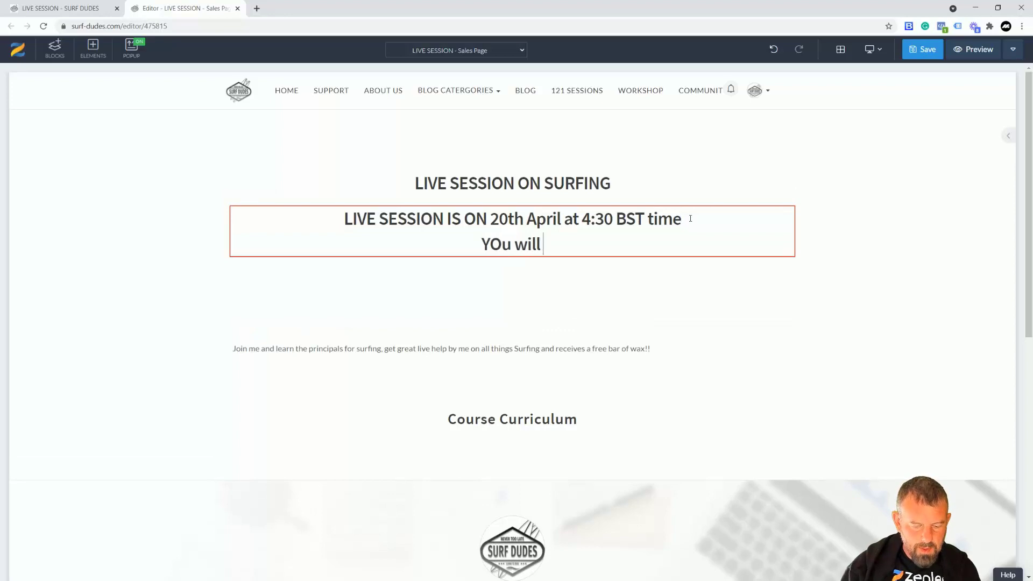
type(" be emailed the")
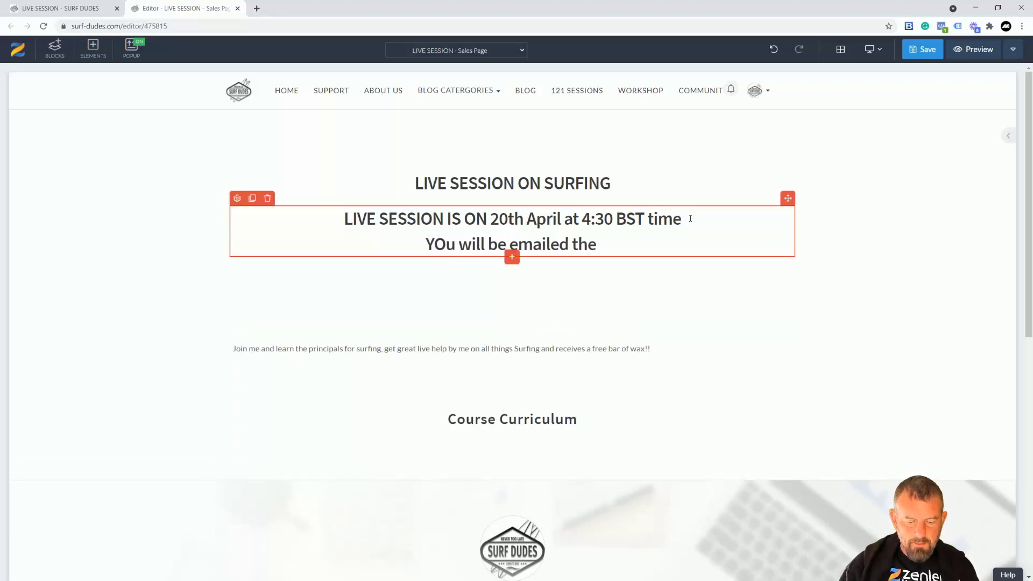
key("BackSpace")
key("BackSpace")
key("BackSpace")
key("BackSpace")
key("BackSpace")
key("BackSpace")
key("BackSpace")
key("BackSpace")
key("BackSpace")
key("BackSpace")
key("BackSpace")
key("BackSpace")
key("BackSpace")
key("BackSpace")
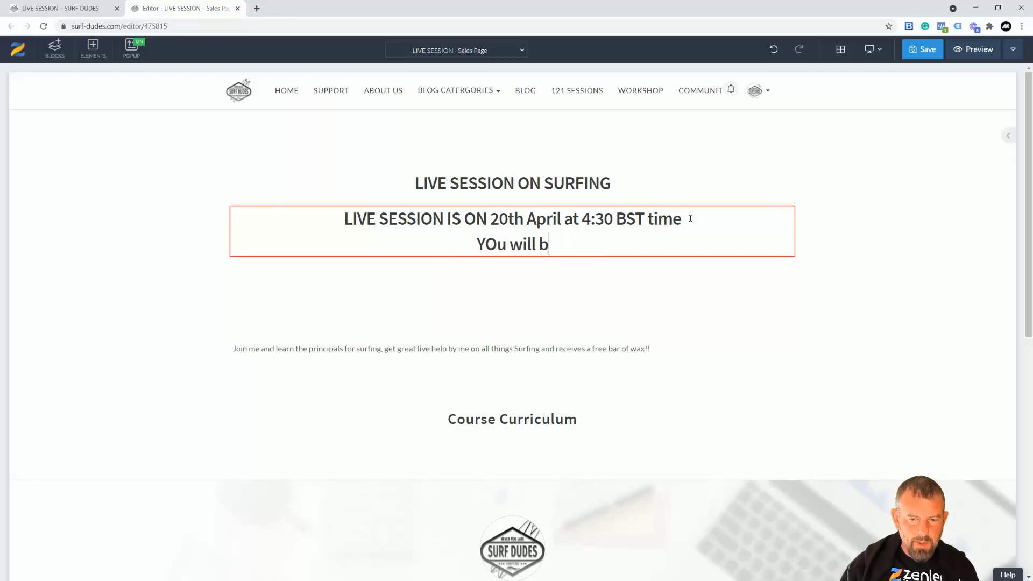
key("BackSpace")
key("BackSpace")
key("BackSpace")
key("BackSpace")
key("BackSpace")
key("BackSpace")
key("BackSpace")
key("BackSpace")
key("BackSpace")
Write "You will be emailed one day before and 1 hours before wit the link to join" as the second heading's second line.
type("You will be emailed")
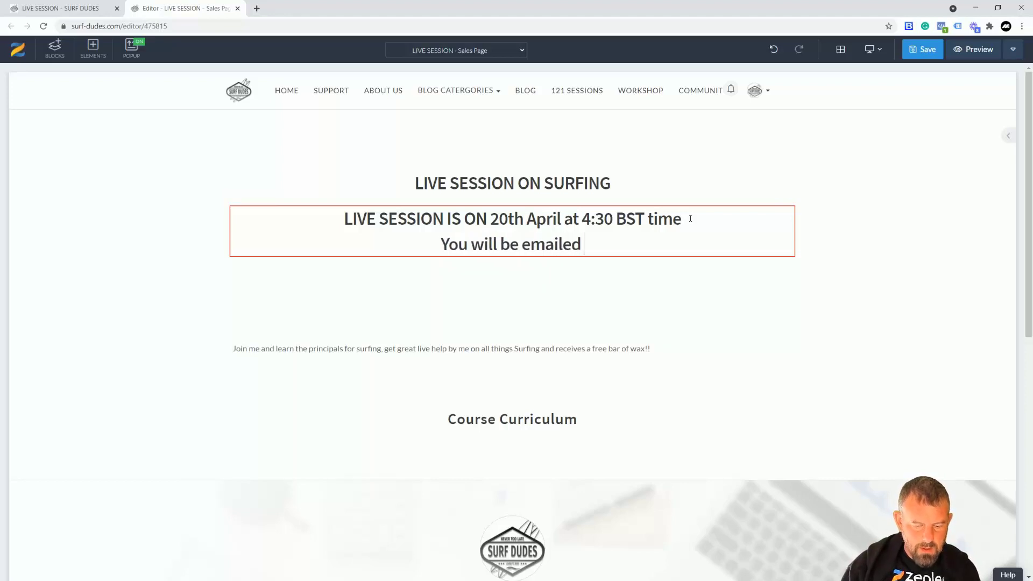
type(" one day ")
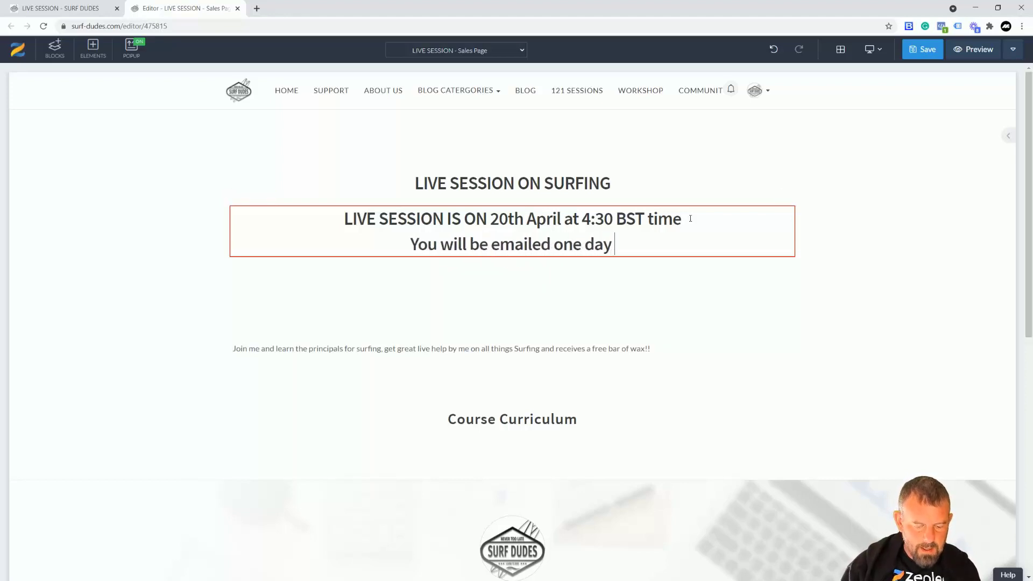
type("before an")
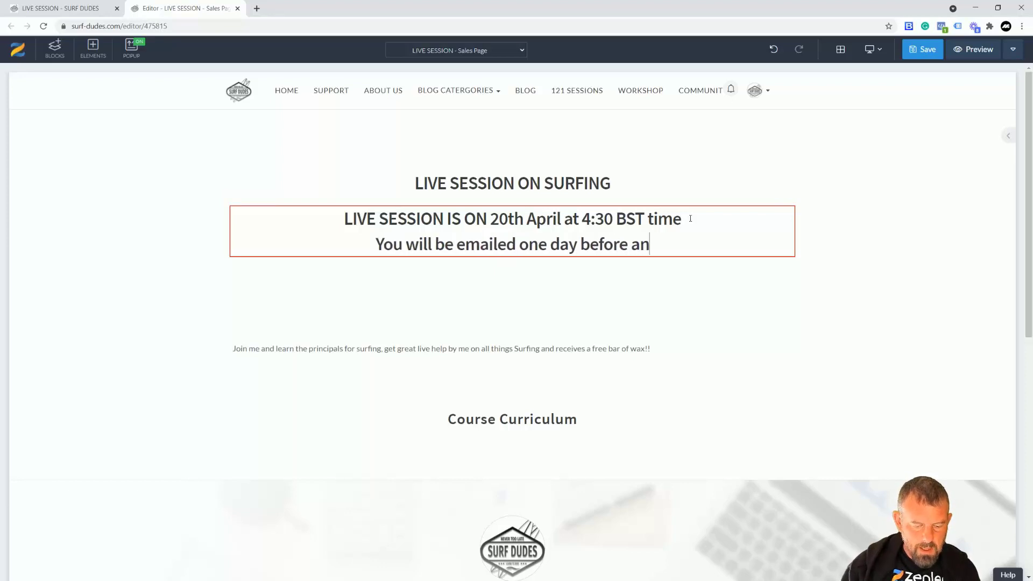
type("d 1 hou")
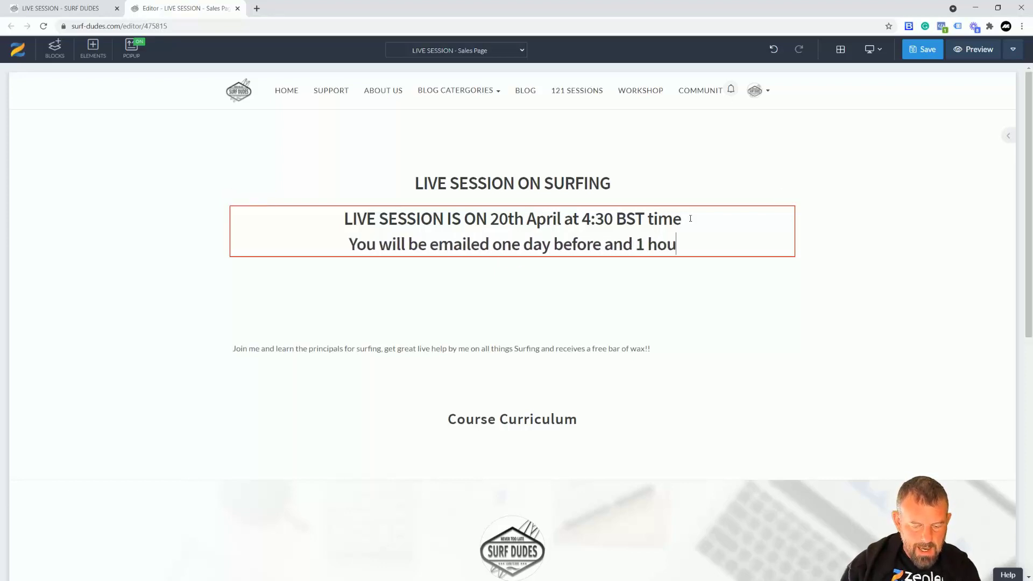
type("rs bebofr")
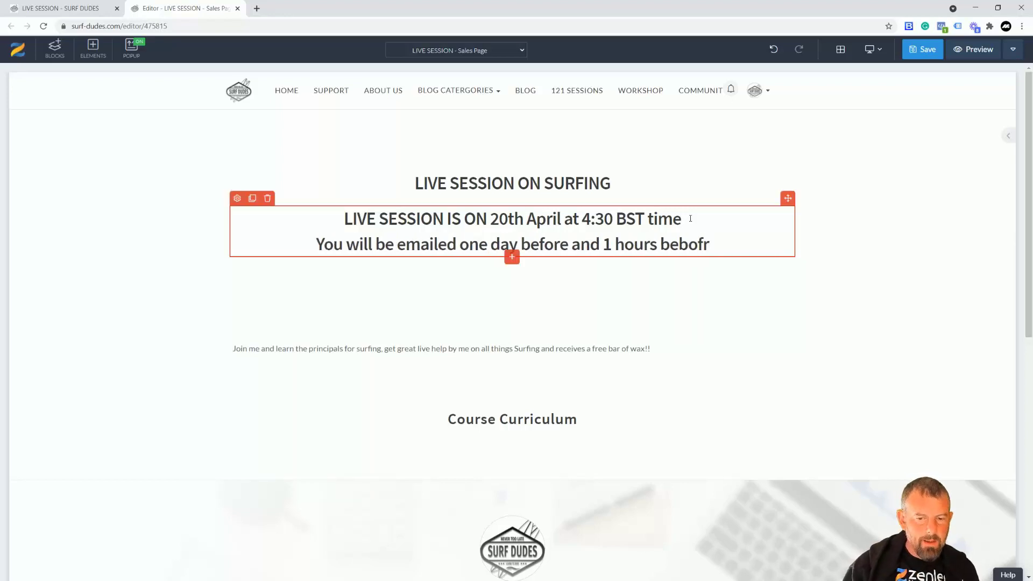
key("BackSpace")
key("BackSpace")
key("BackSpace")
key("BackSpace")
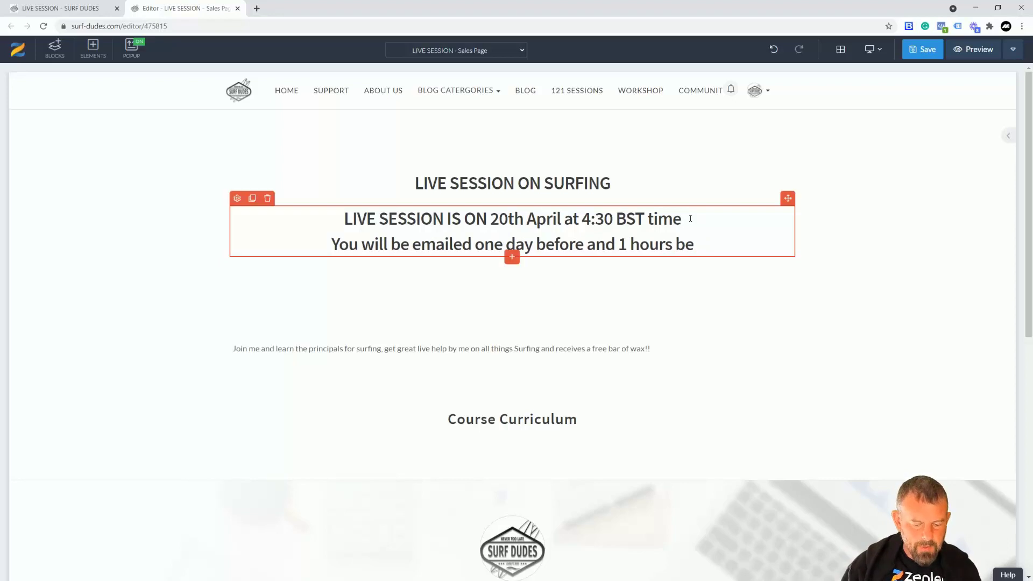
type("fore wit the link to join")
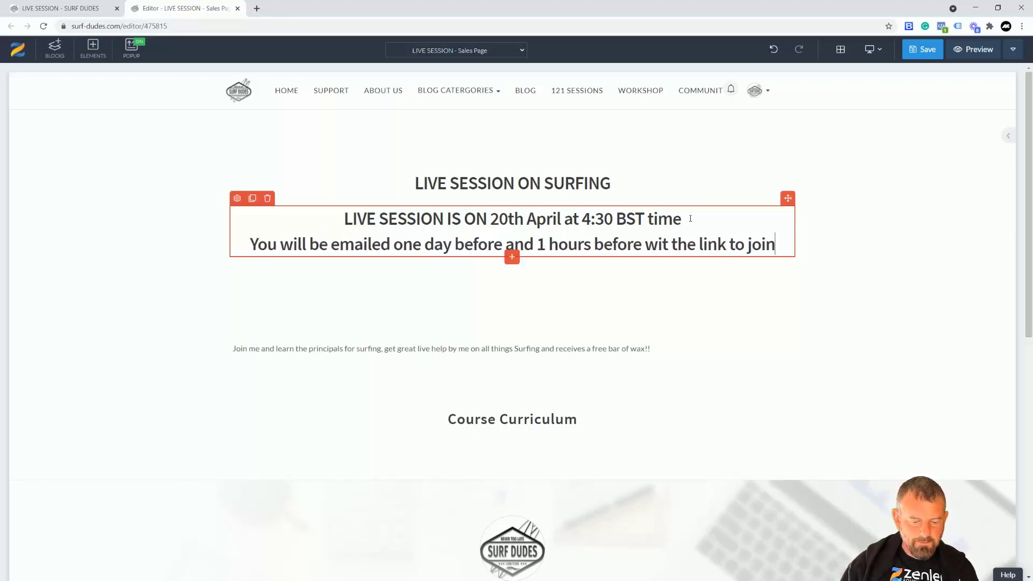
Add a third line reading "SIMPLE!!!" to the second heading.
key("Return")
type("SIMPLT!!!")
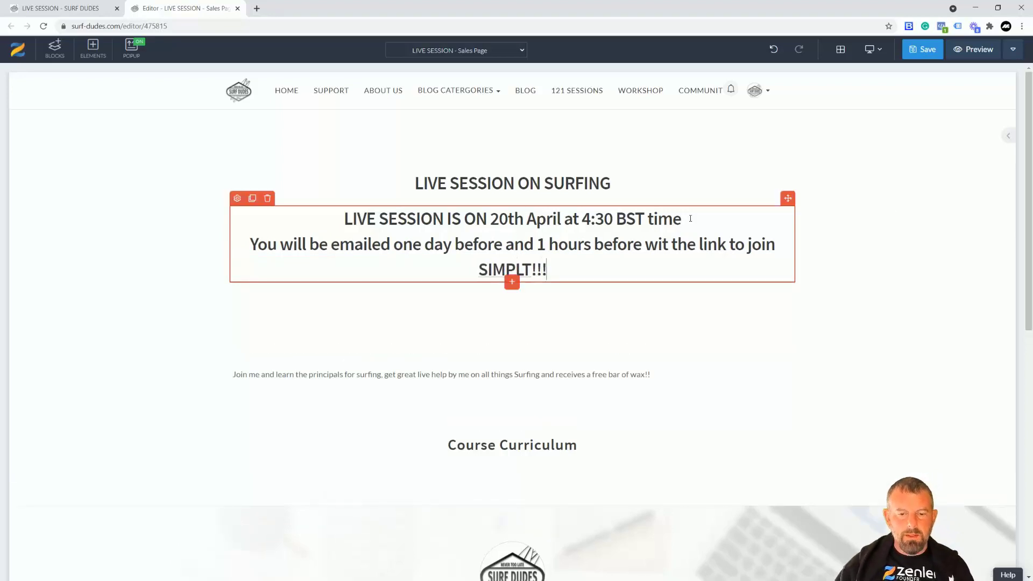
key("Left")
key("Left")
key("Left")
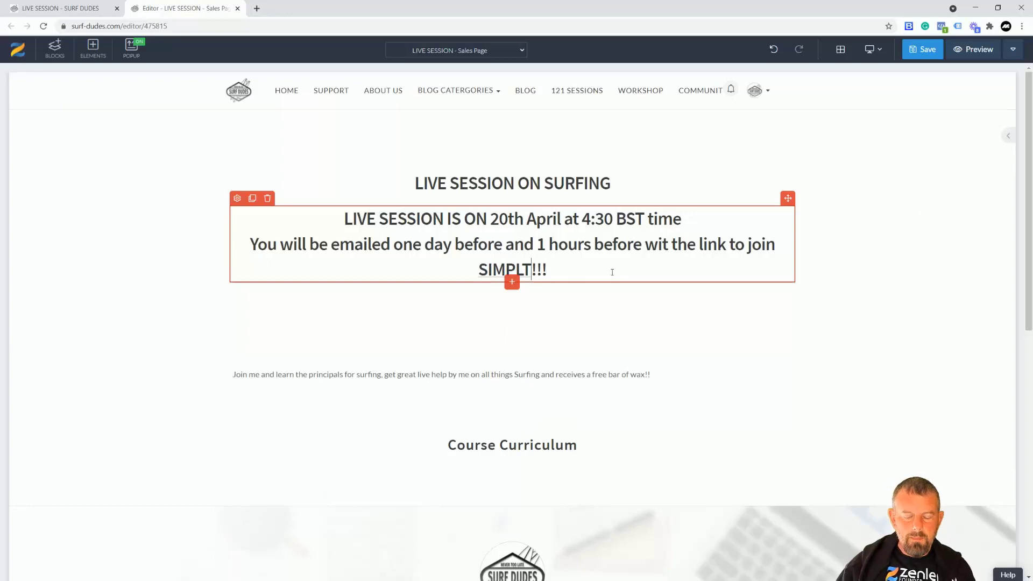
key("BackSpace")
type("E")
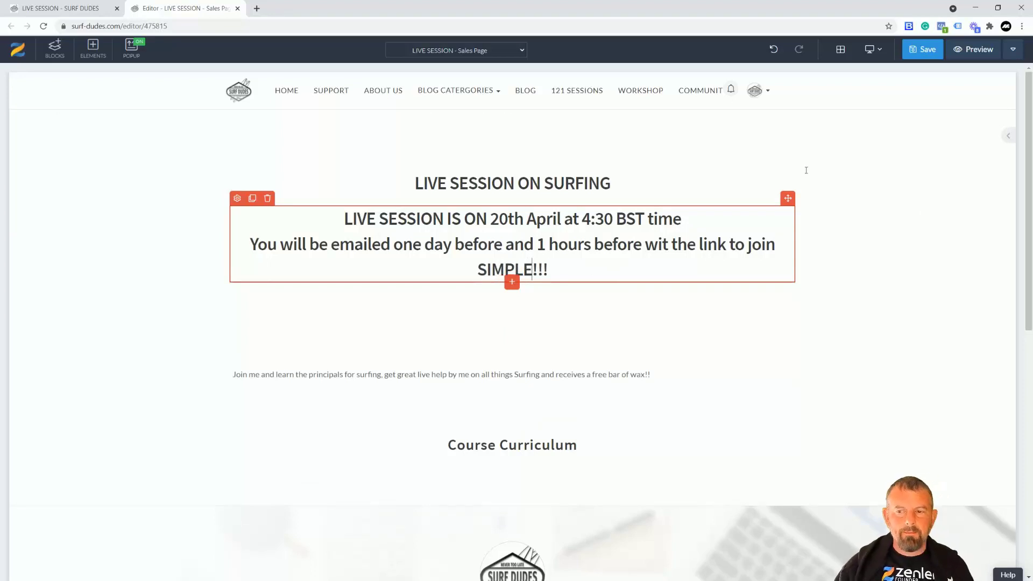
Delete the "Course Curriculum" block from the sales page and confirm the deletion.
scroll(503, 431, "down", 3)
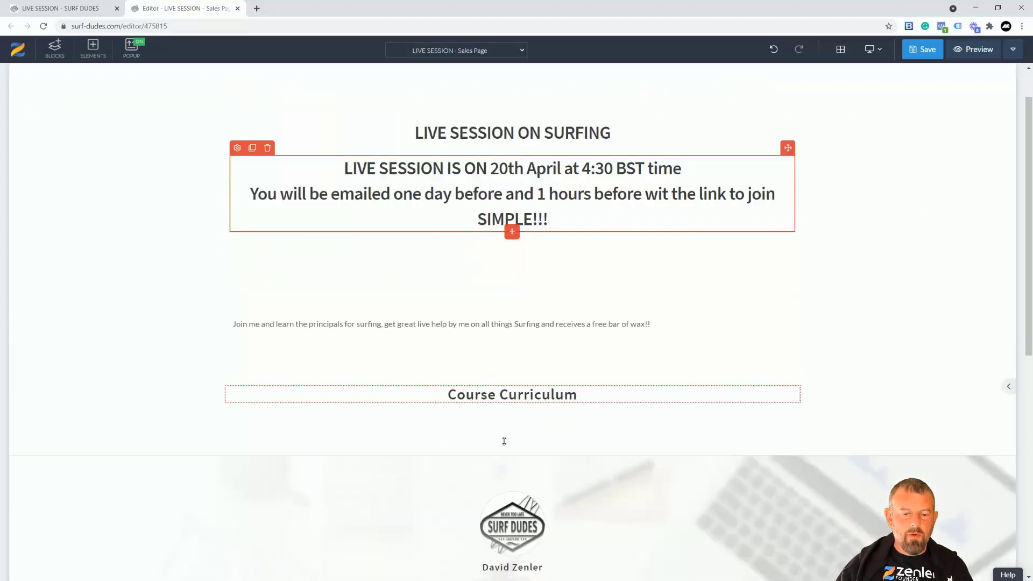
scroll(404, 323, "down", 1)
left_click(219, 276)
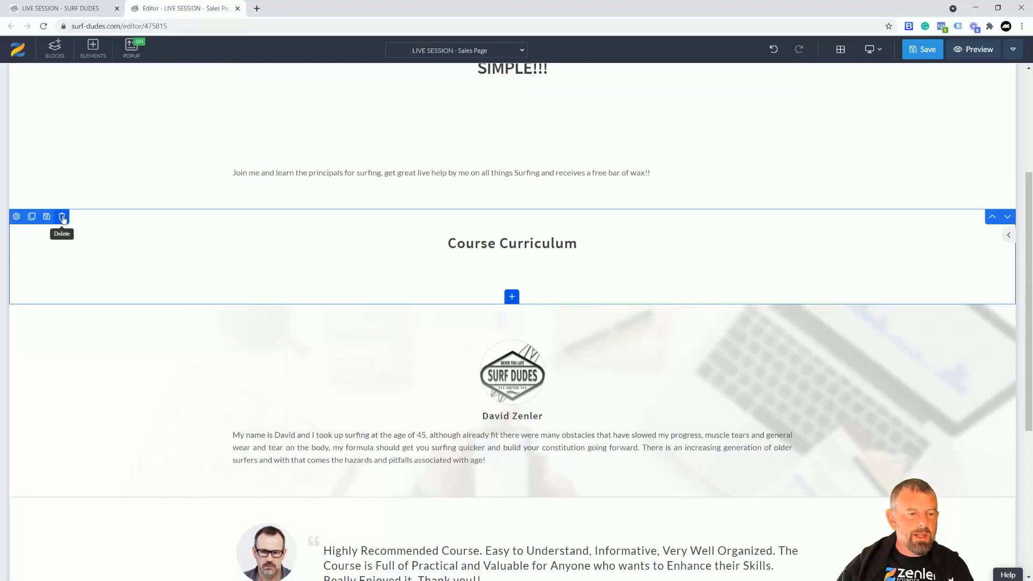
left_click(62, 217)
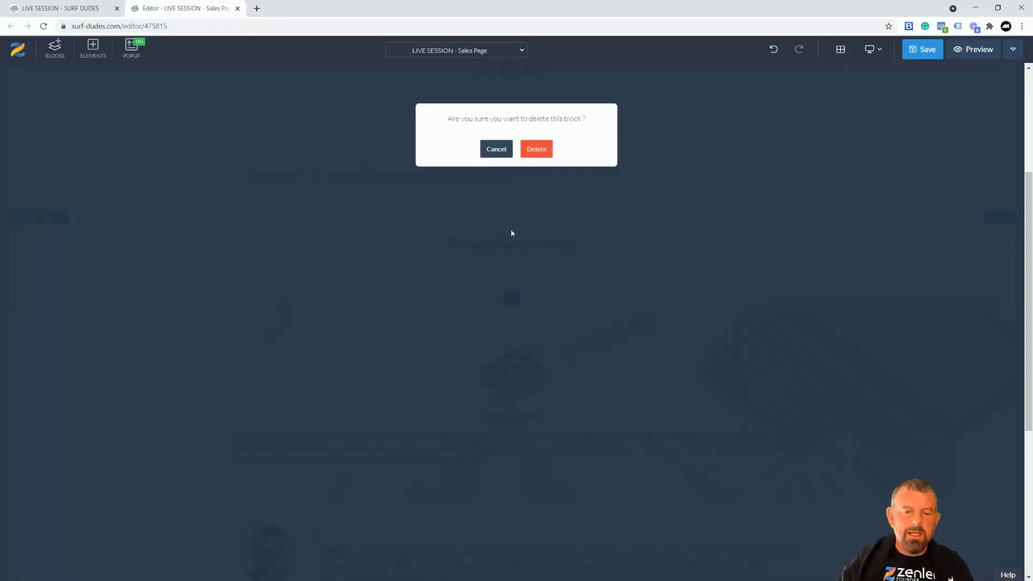
left_click(538, 153)
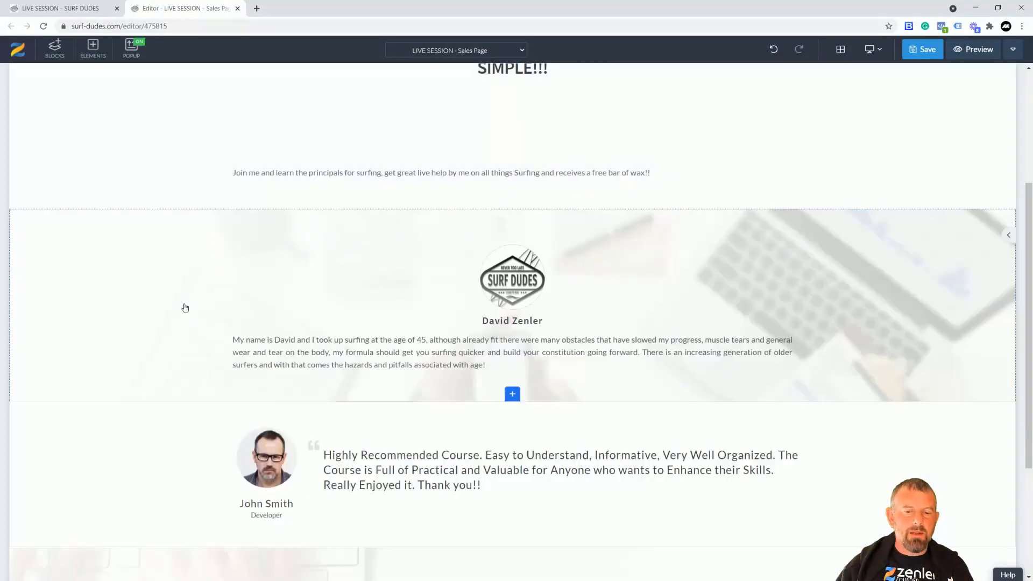
Delete the instructor biography block and the customer testimonial block below it, confirming each deletion.
mouse_move(122, 263)
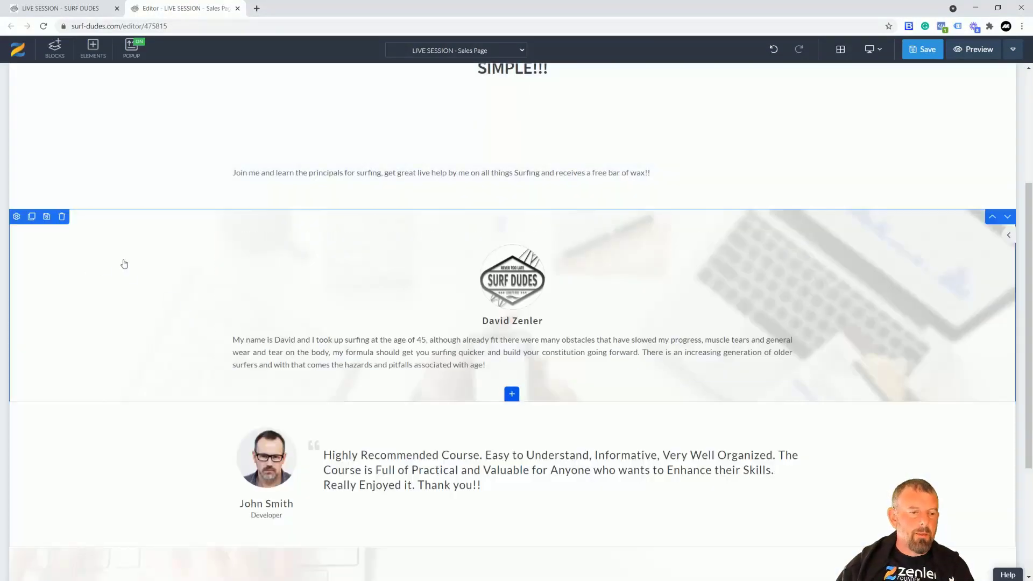
left_click(63, 216)
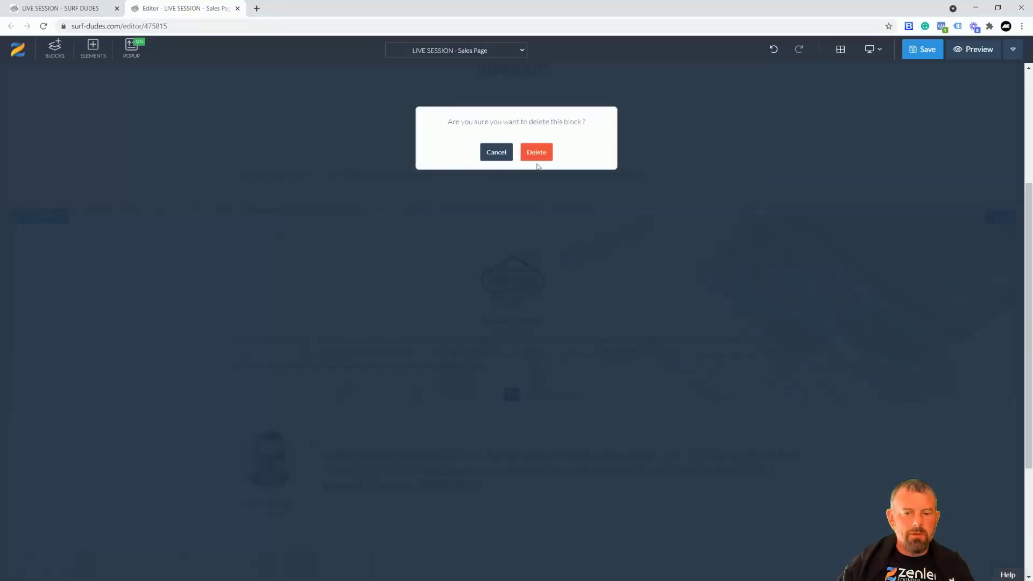
left_click(626, 232)
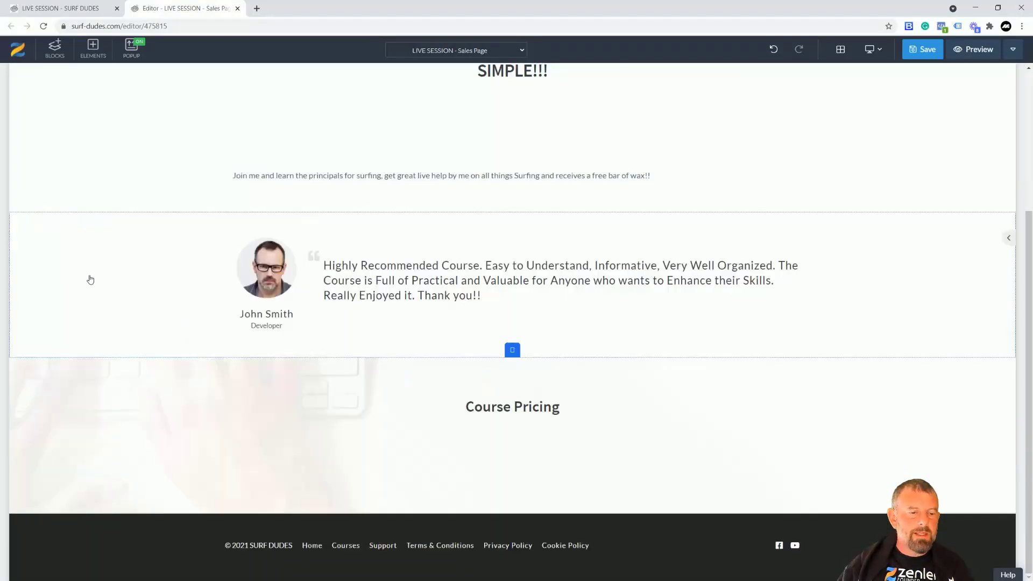
mouse_move(58, 249)
left_click(63, 221)
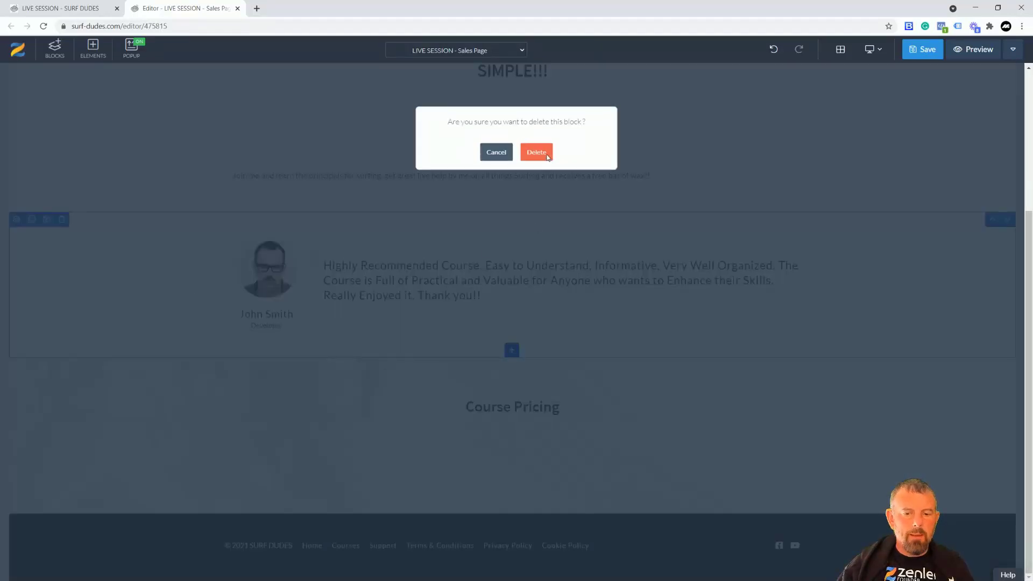
left_click(547, 157)
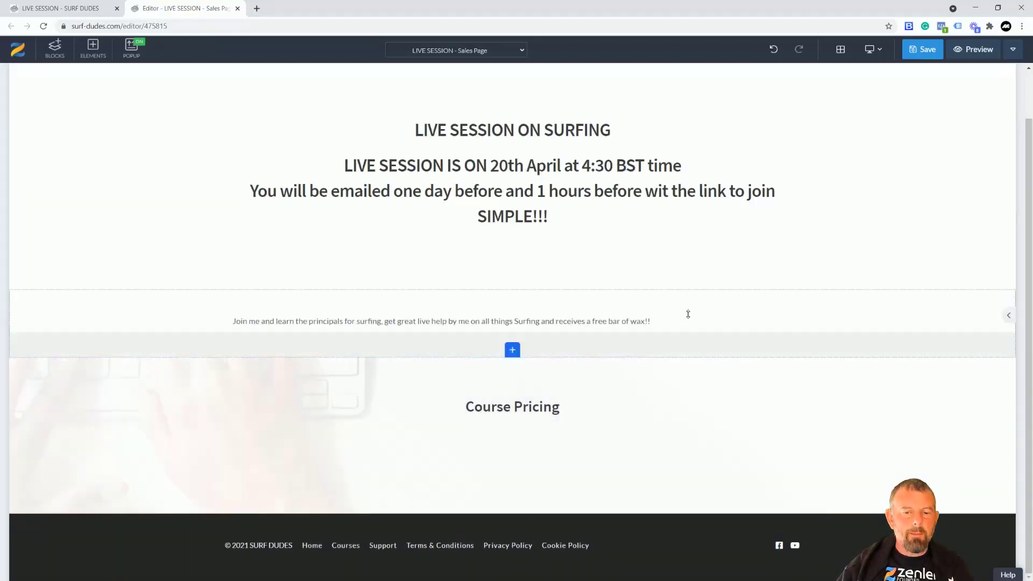
Replace the "Course Pricing" heading with "ATTEND THE LIVE BUY NOW!" and save the sales page.
scroll(540, 432, "up", 2)
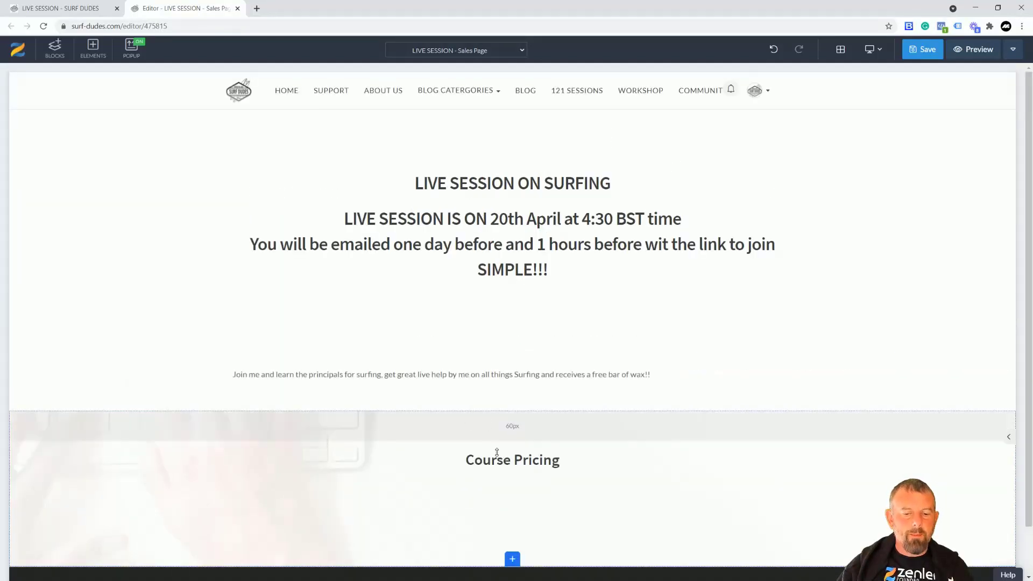
left_click(570, 460)
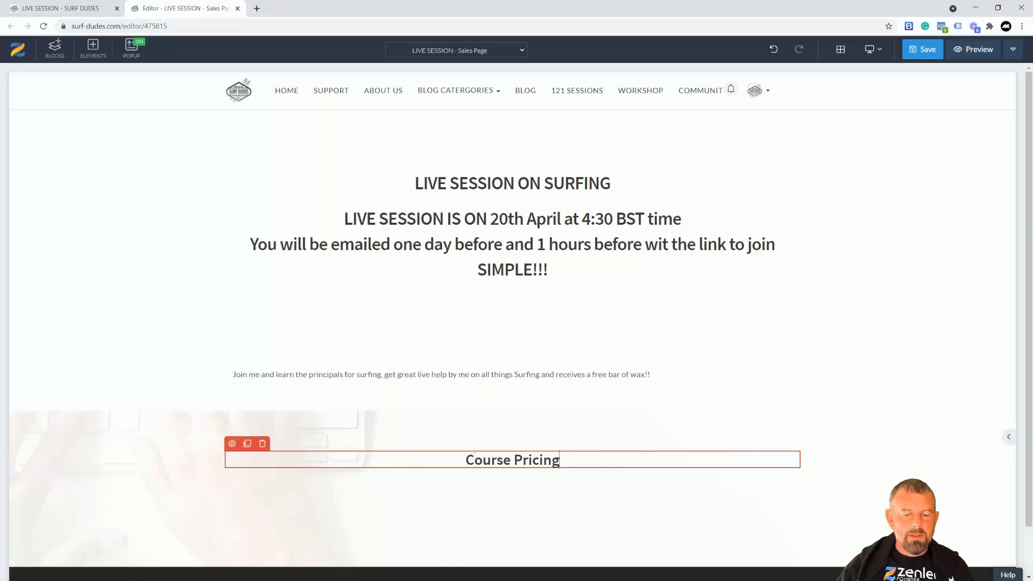
left_click_drag(560, 460, 467, 458)
type("ATTEND THE")
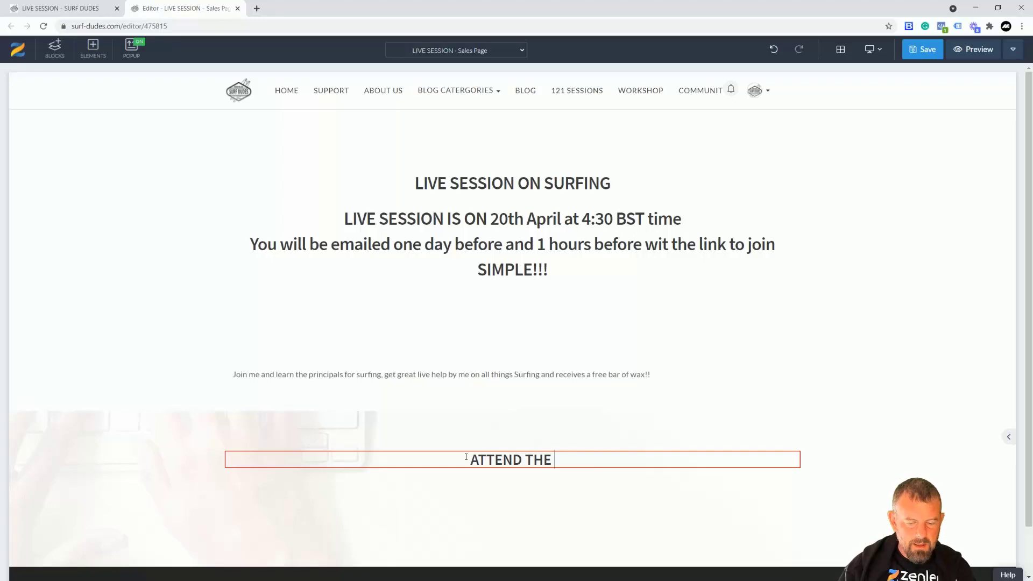
type(" LIVE ")
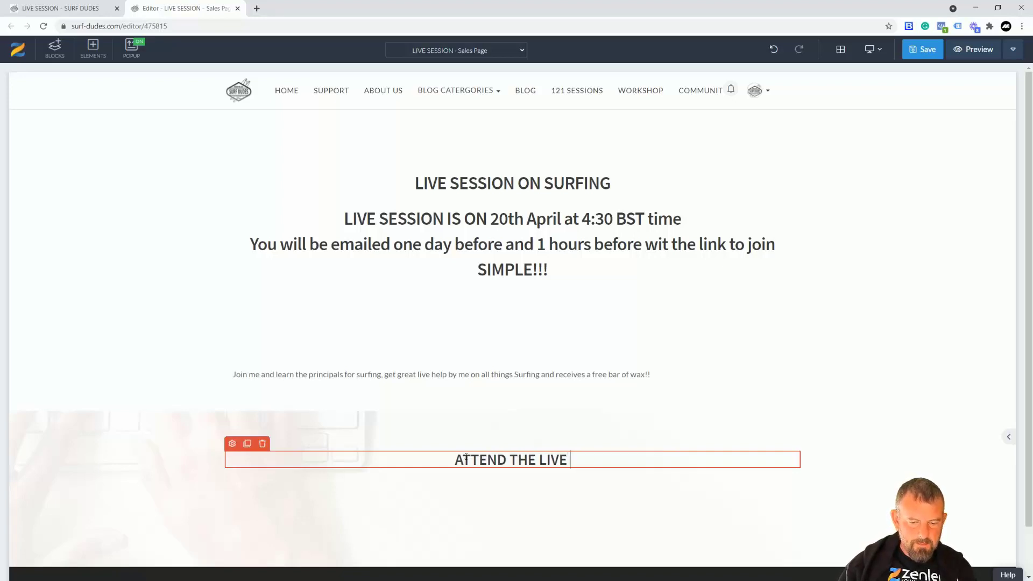
type("BU")
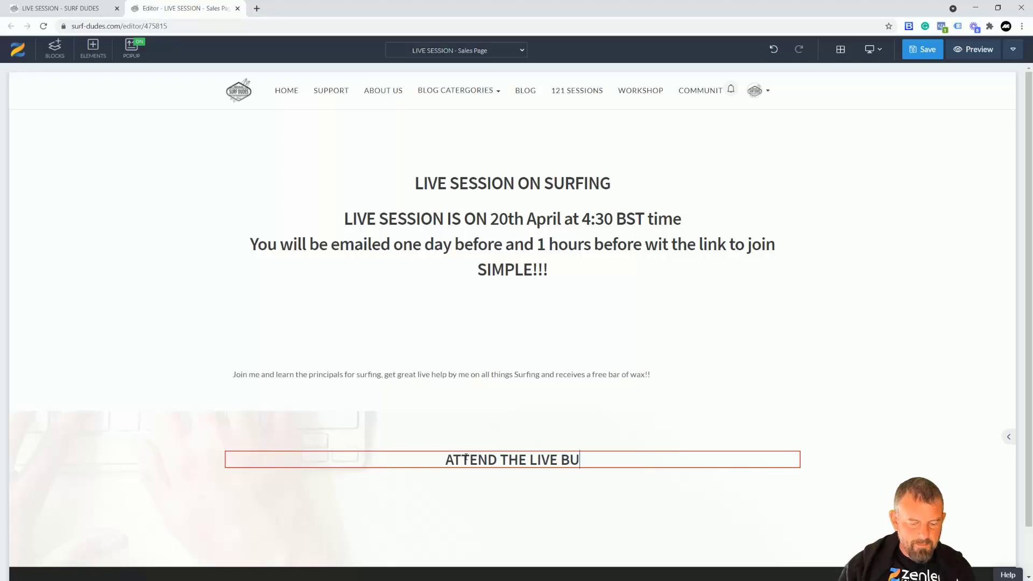
type("Y NOW!")
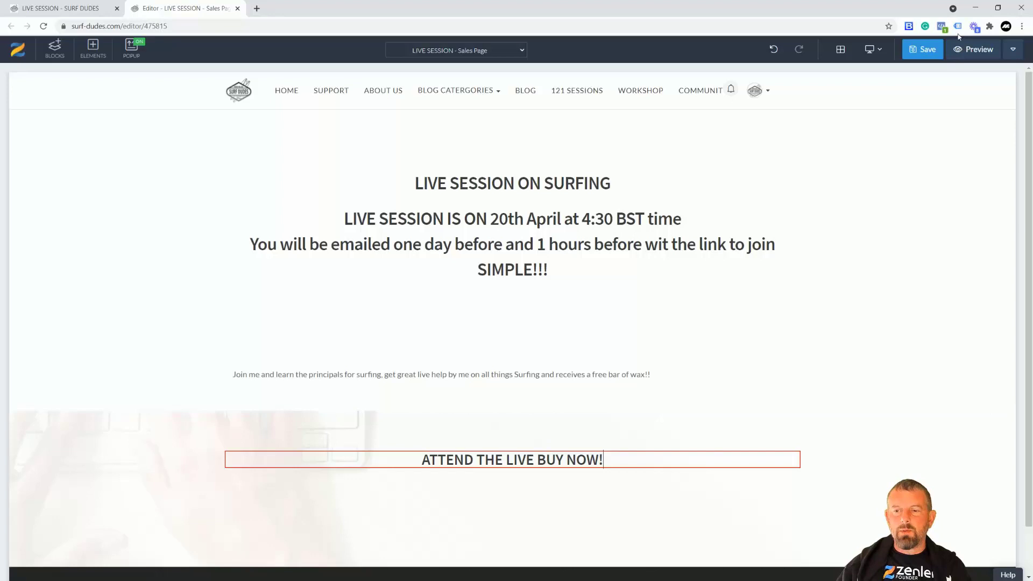
left_click(922, 52)
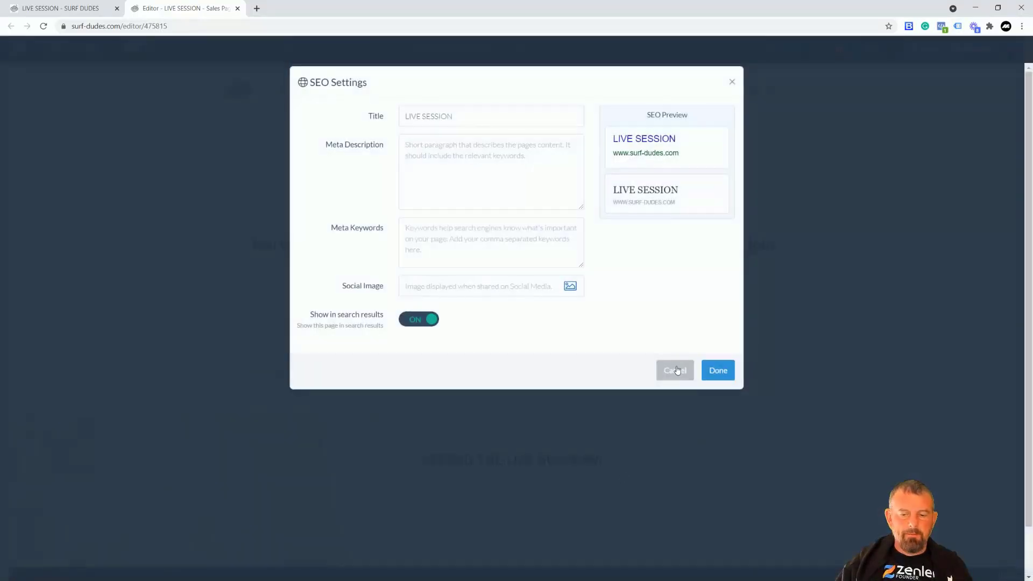
left_click_drag(455, 116, 388, 118)
left_click(426, 194)
left_click(418, 231)
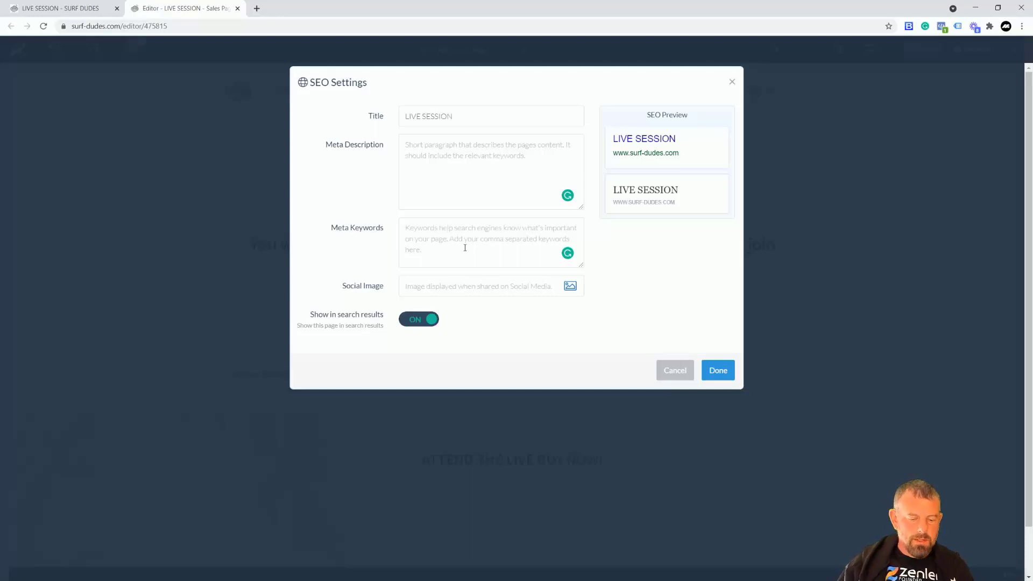
type("seo, specail,")
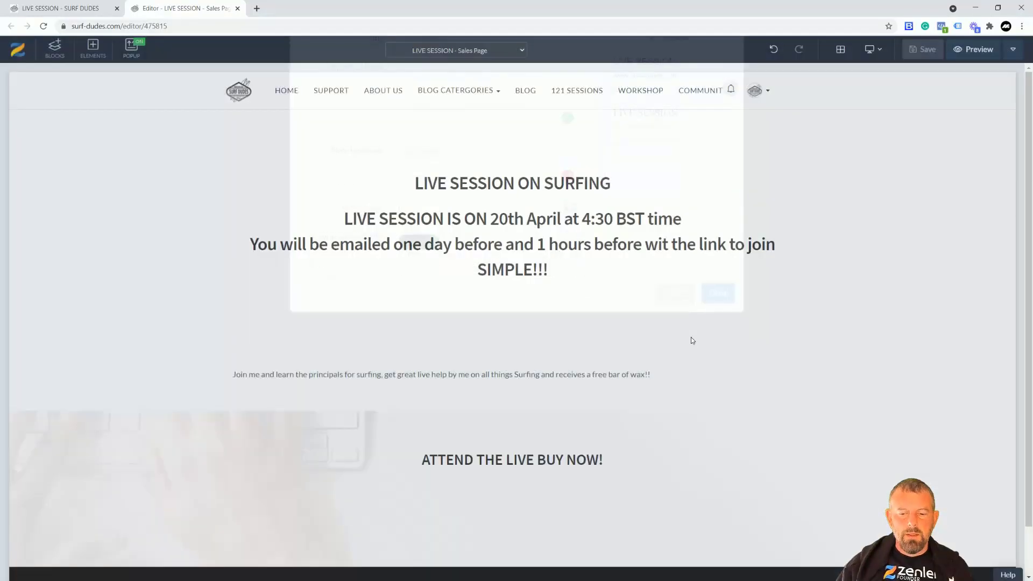
left_click(673, 371)
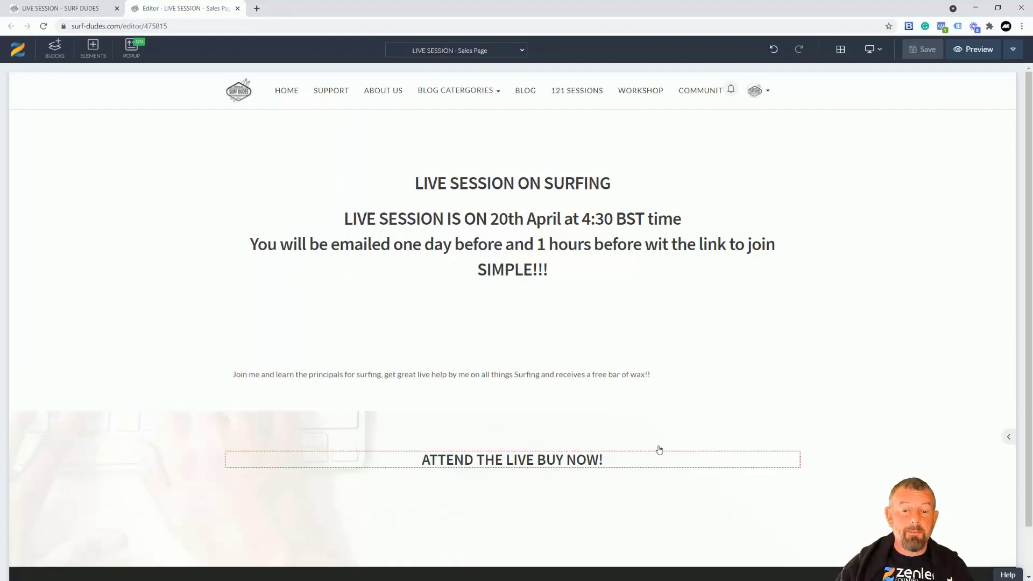
Look over the course's page funnel, then preview the edited sales page and check its layout.
left_click(90, 12)
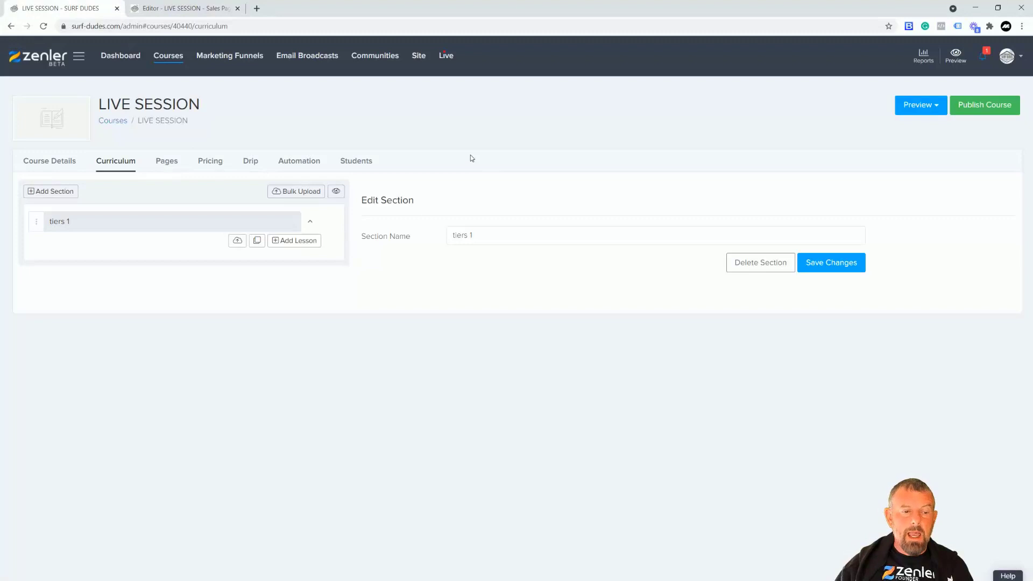
left_click(167, 161)
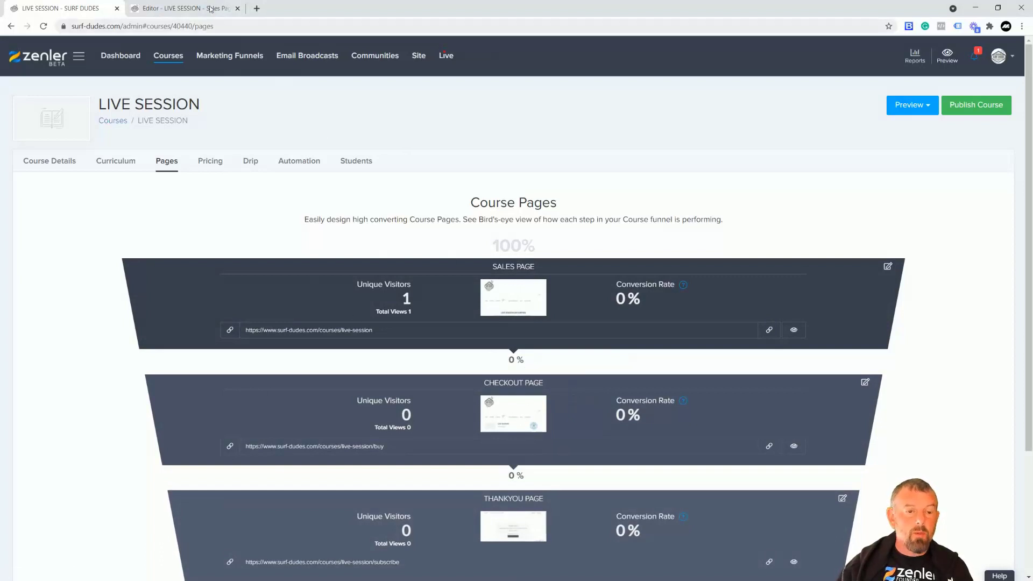
left_click(173, 9)
left_click(964, 49)
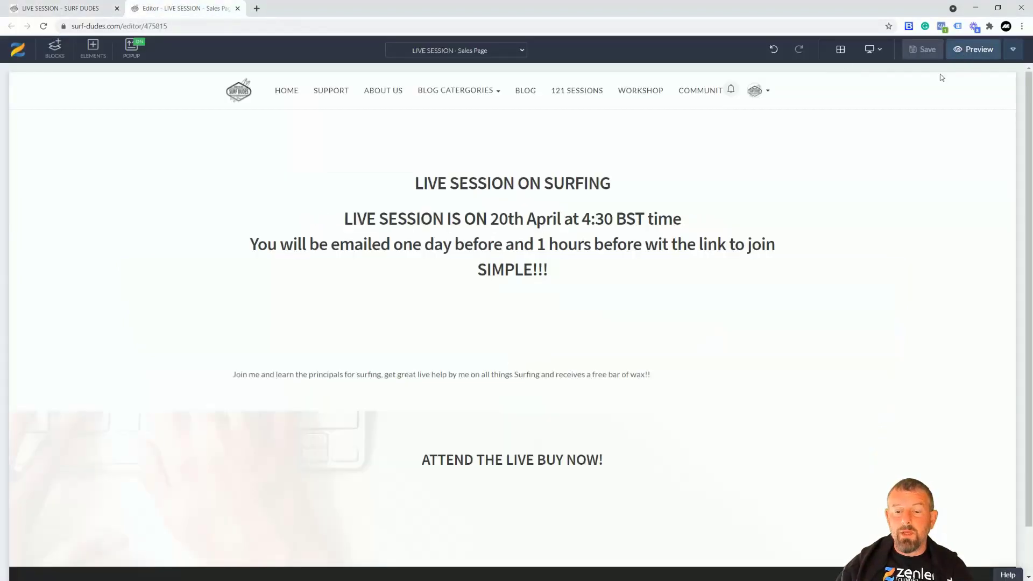
scroll(741, 330, "down", 2)
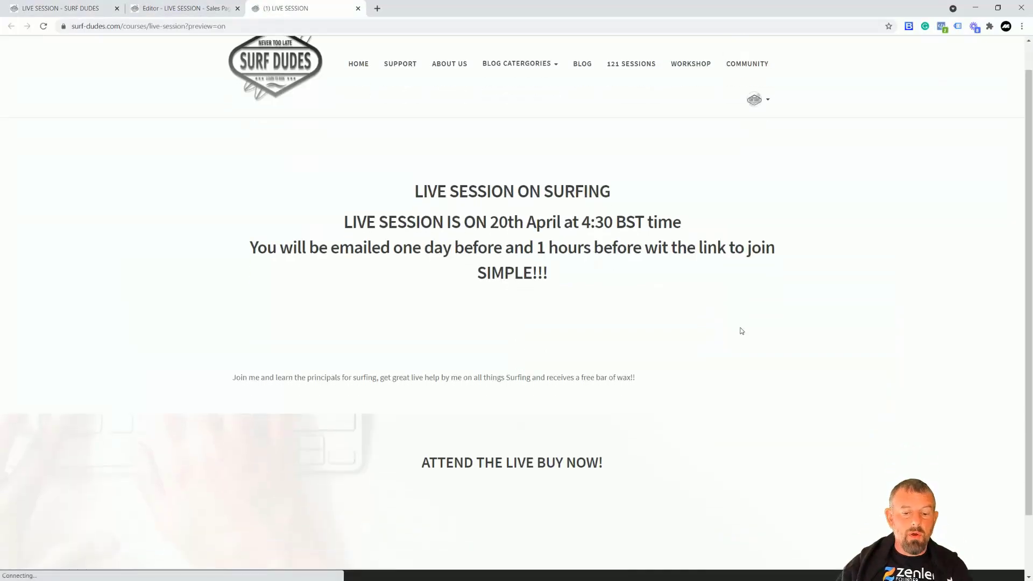
scroll(741, 332, "up", 2)
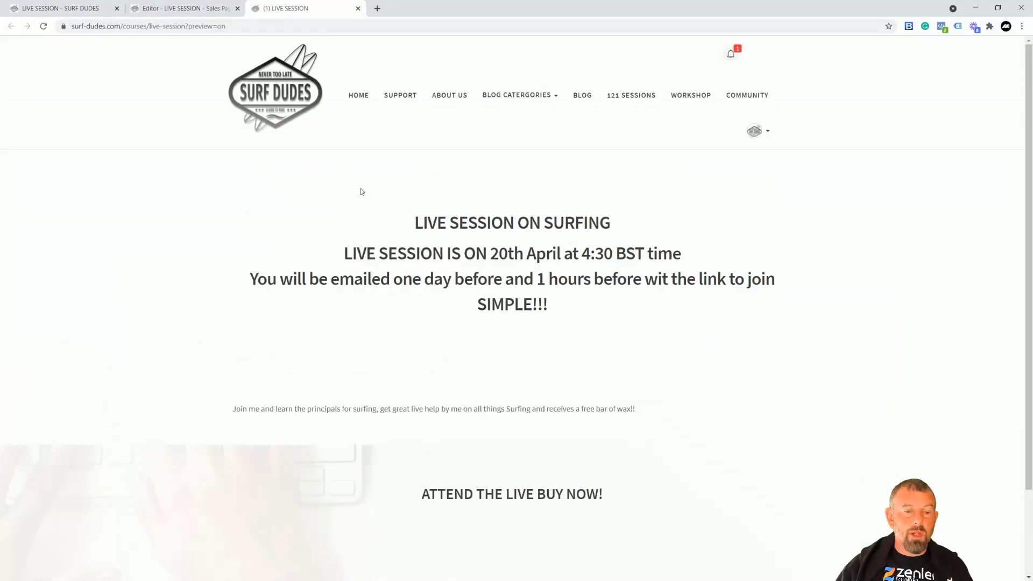
Return to the LIVE SESSION course administration and start adding a one-time pricing plan.
left_click(190, 14)
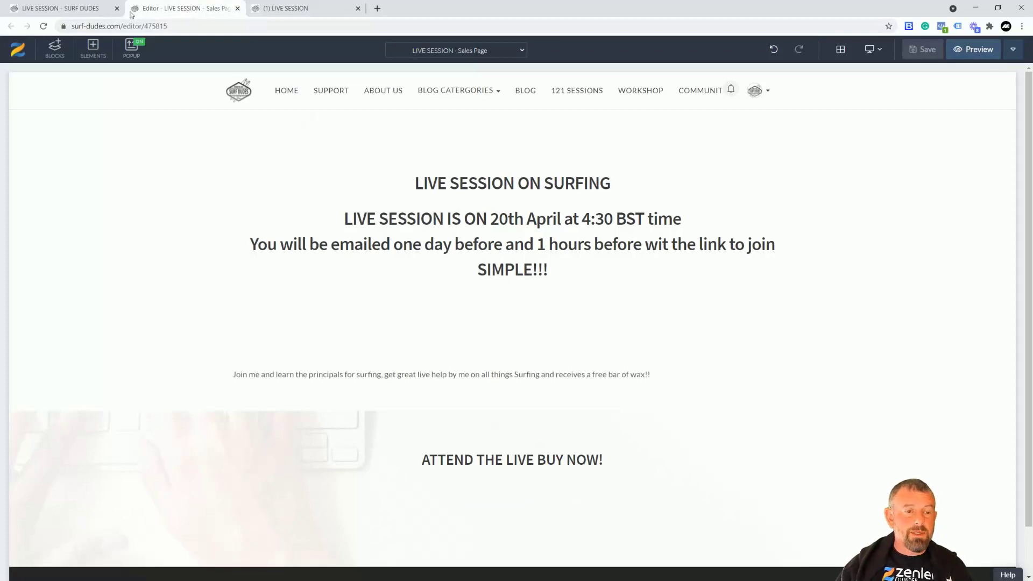
left_click(91, 12)
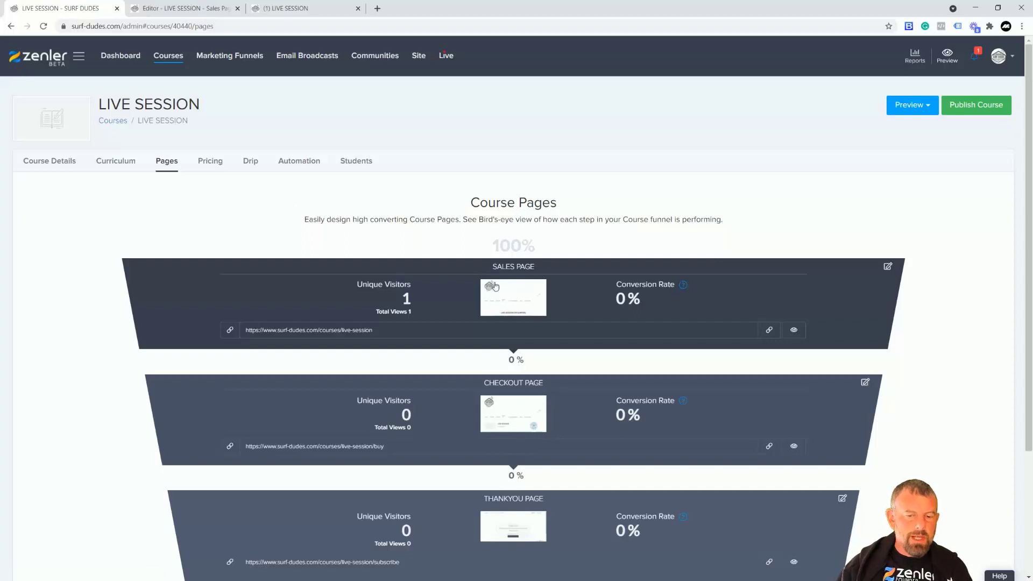
left_click(210, 164)
left_click(529, 363)
left_click(392, 325)
left_click(974, 525)
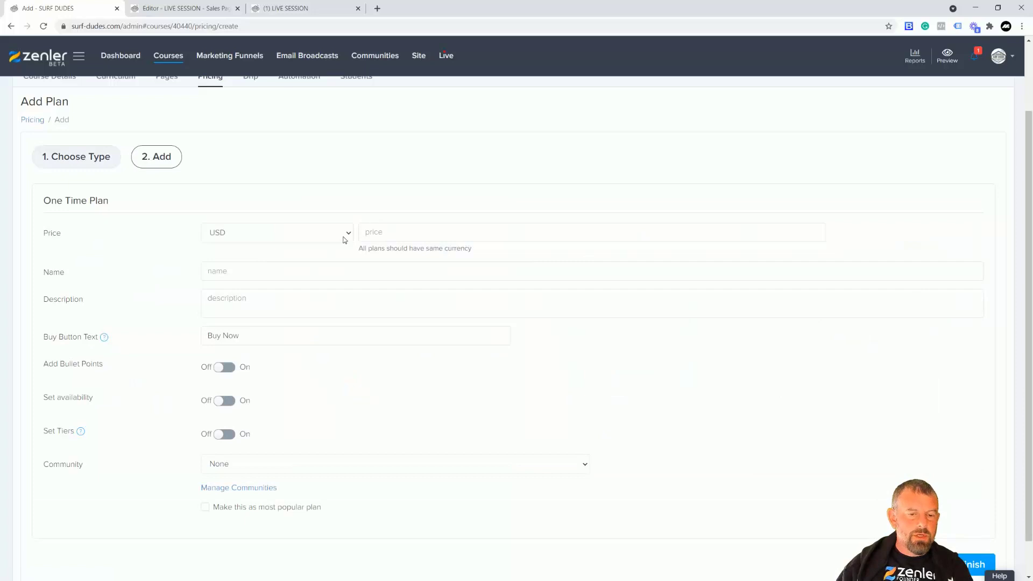
Set the plan's price to 200 GBP and name the plan "LIVE SESSION COST".
left_click(348, 234)
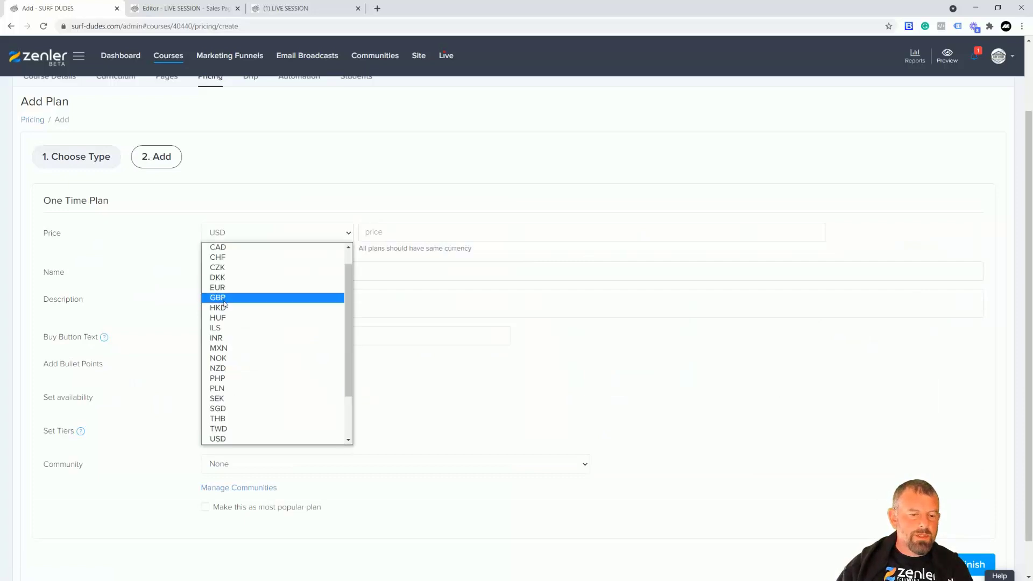
left_click(223, 298)
left_click(385, 235)
type("200")
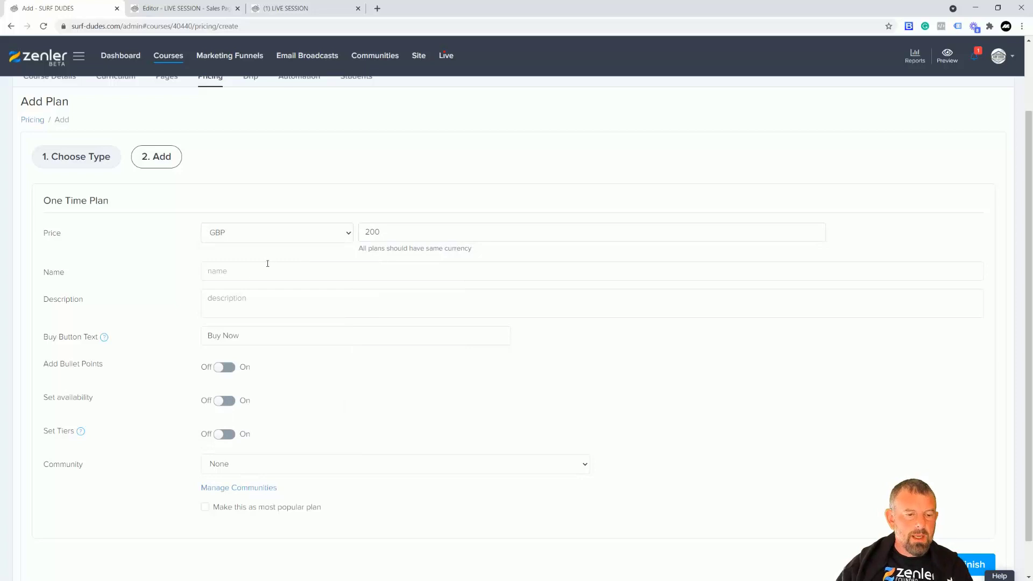
left_click(256, 270)
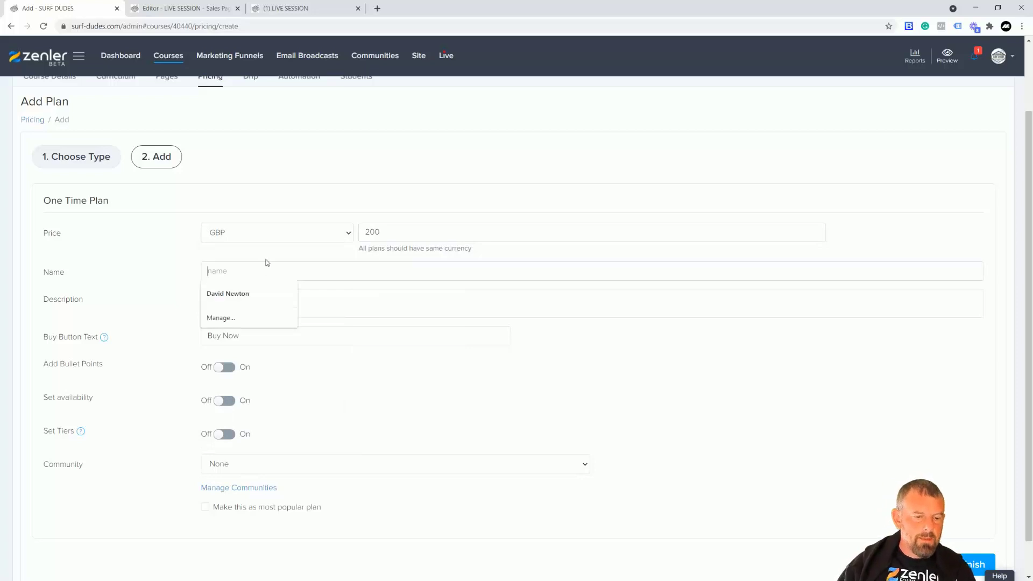
type("LIVE")
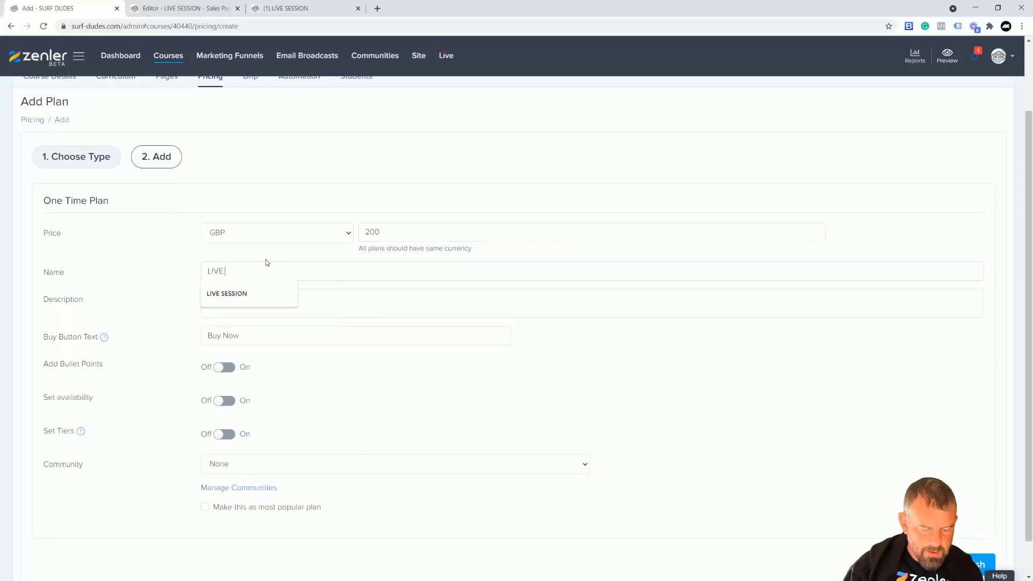
type(" SESSION COST")
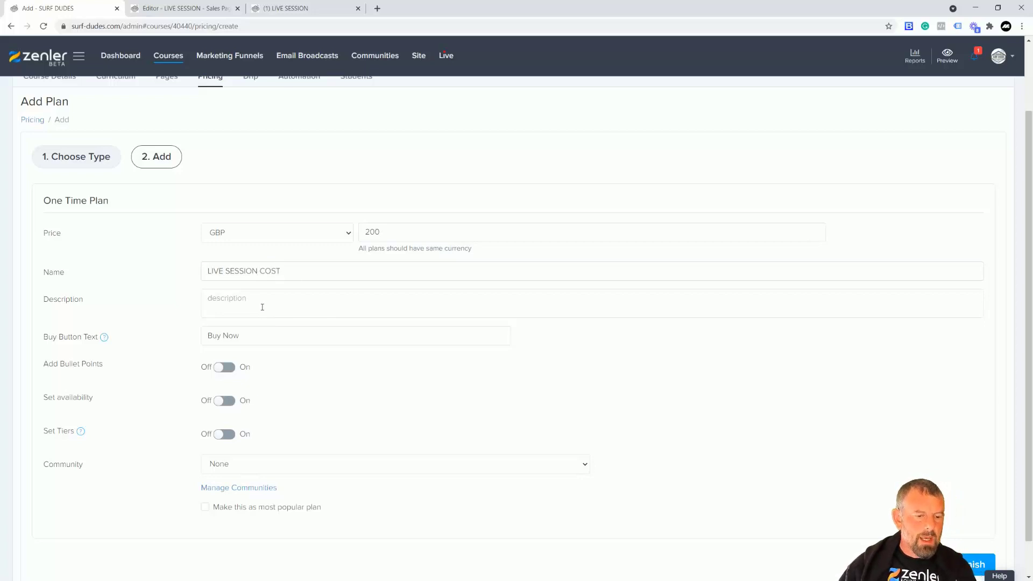
Describe the plan as "Learn the basics", set its buy button text to "JOIN OUR LIVE", and finish adding the plan.
left_click(247, 300)
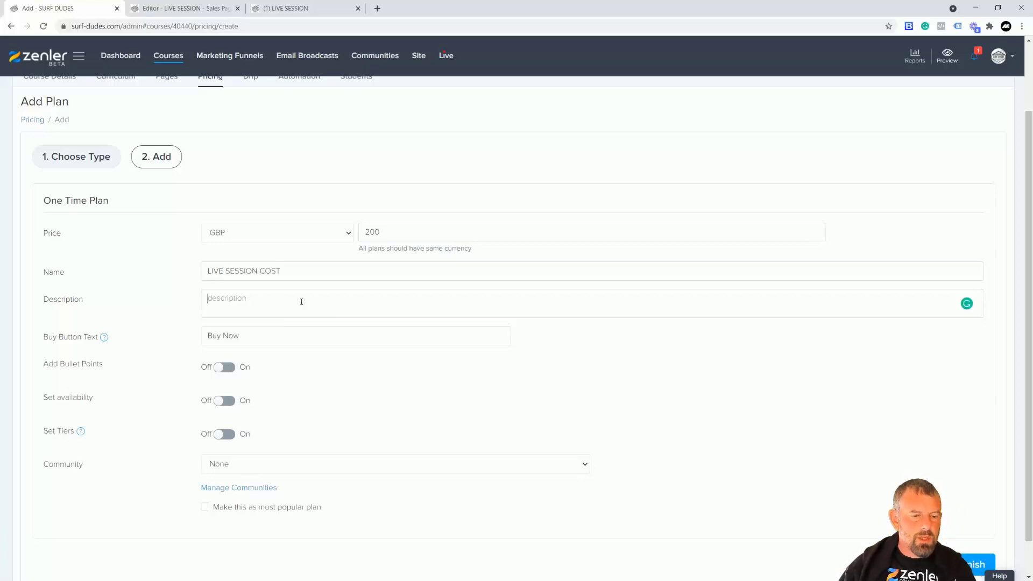
type("Learn the basics")
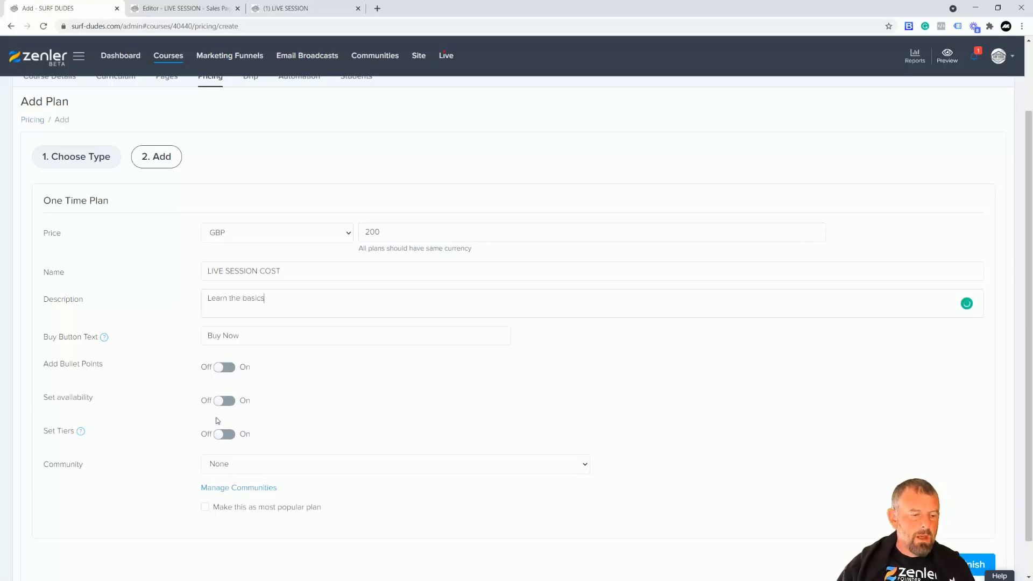
left_click_drag(247, 335, 198, 339)
type("JO")
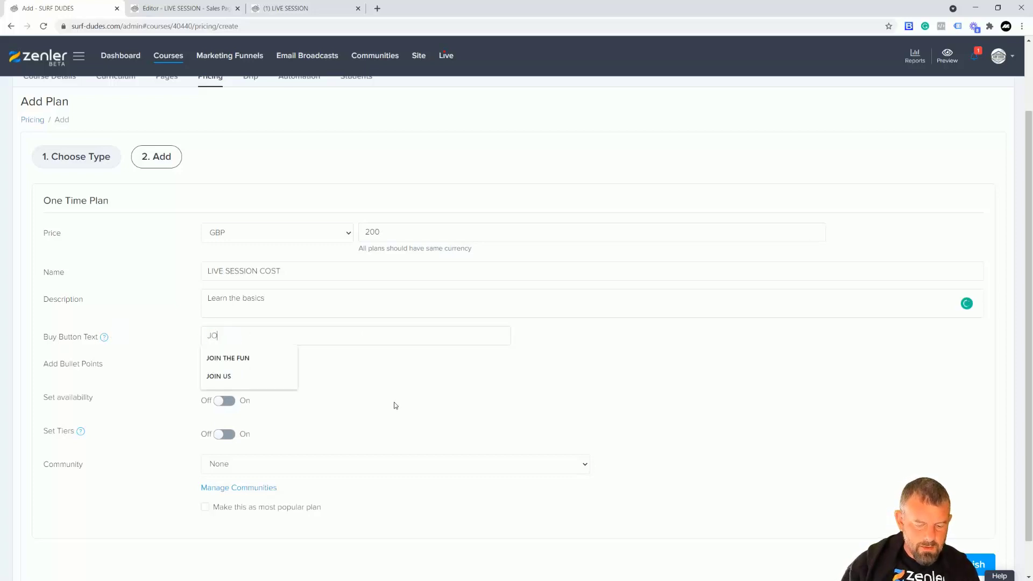
type("IN OUR KLIVE")
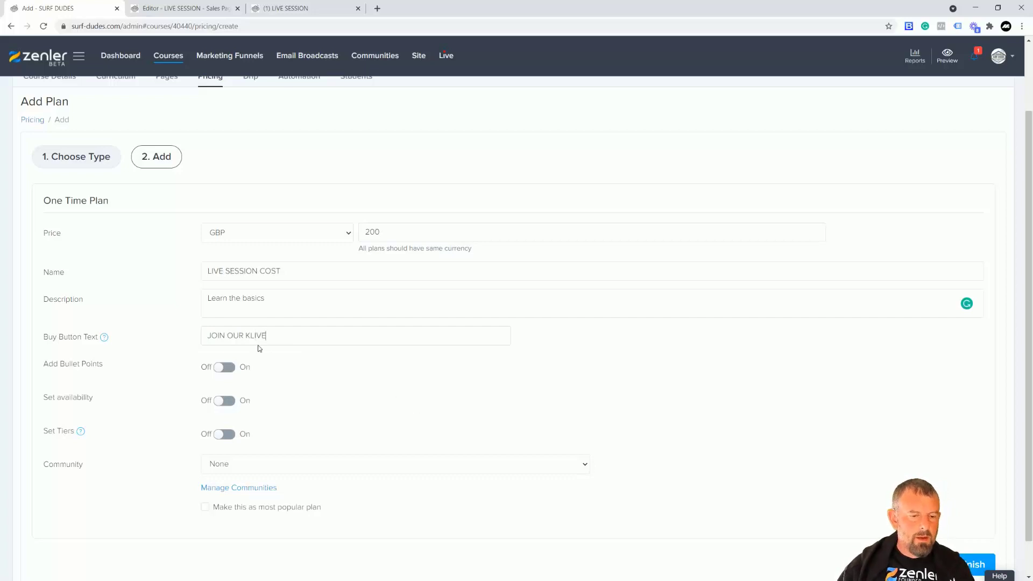
key("BackSpace")
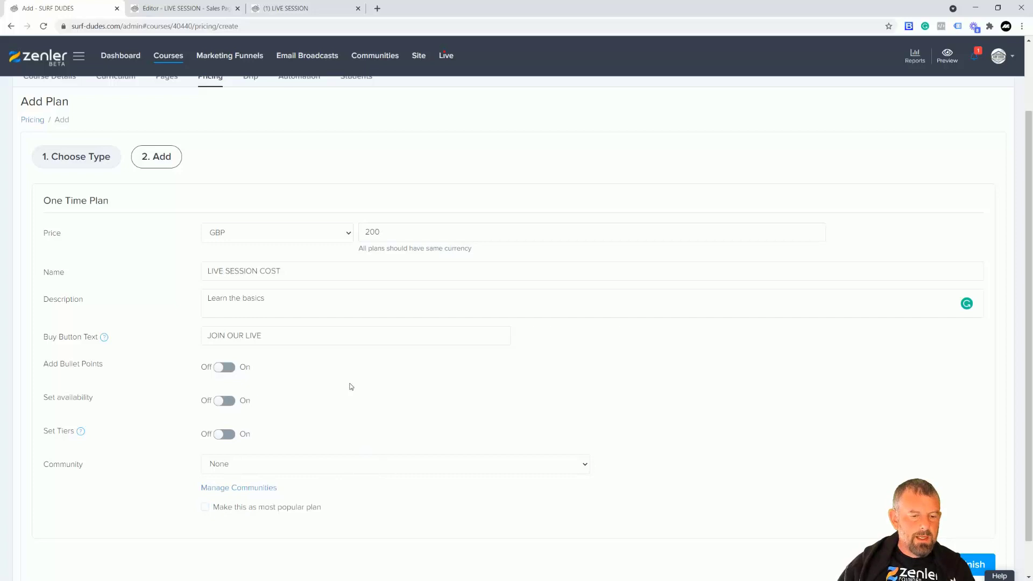
left_click(977, 565)
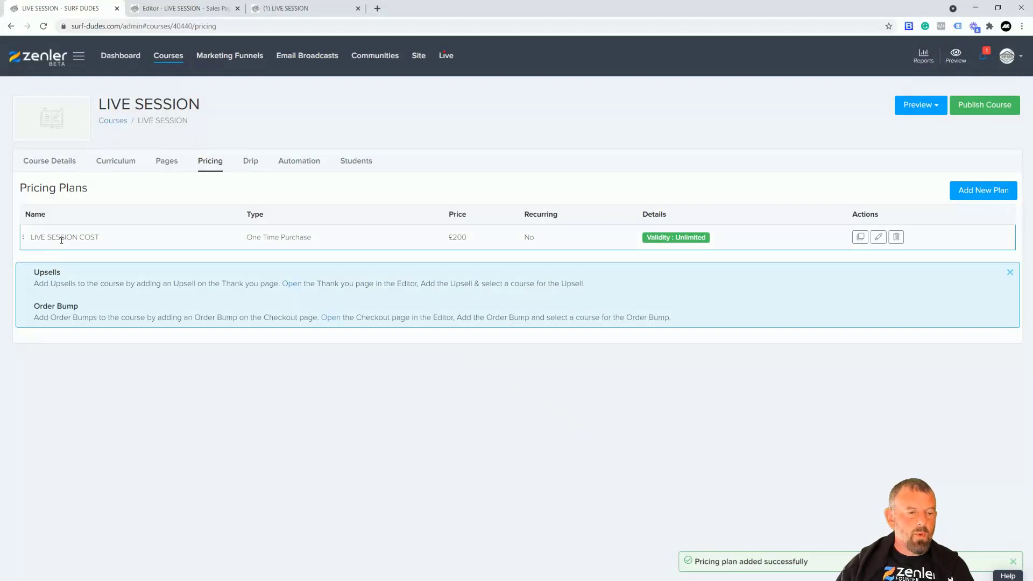
Reload the sales page preview and check how the pricing plan is displayed.
left_click(280, 8)
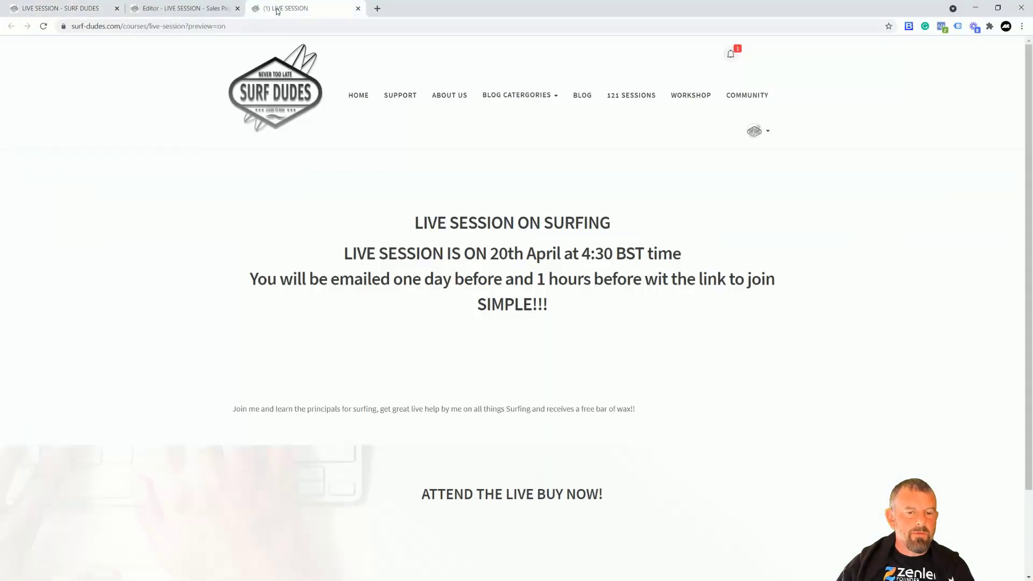
left_click(43, 26)
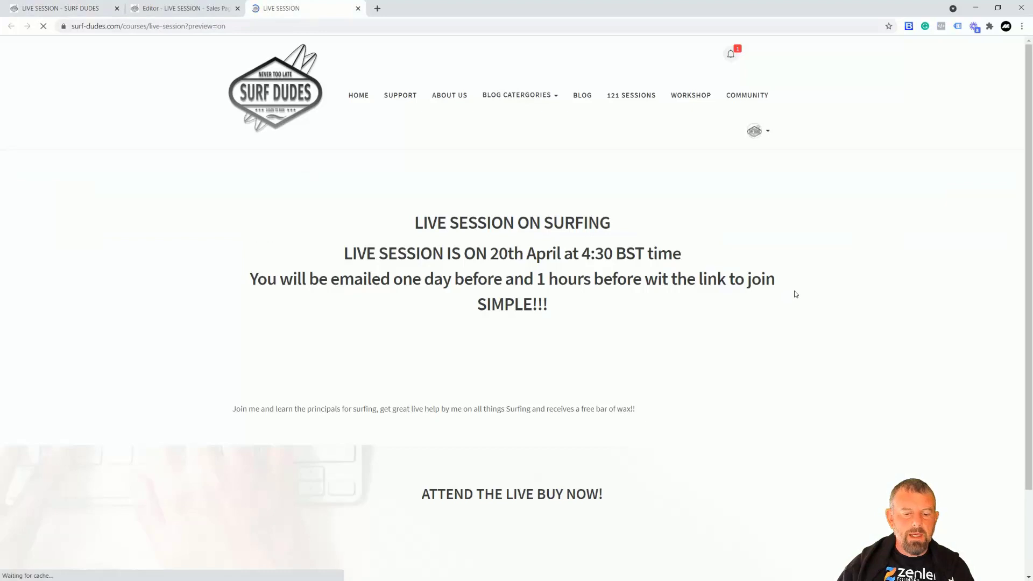
scroll(796, 294, "down", 3)
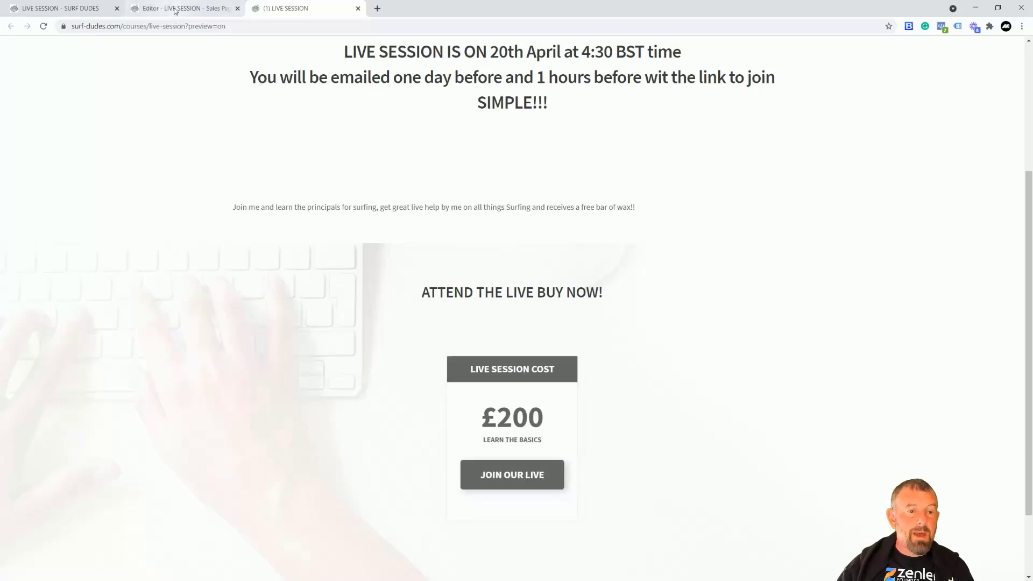
scroll(349, 139, "up", 3)
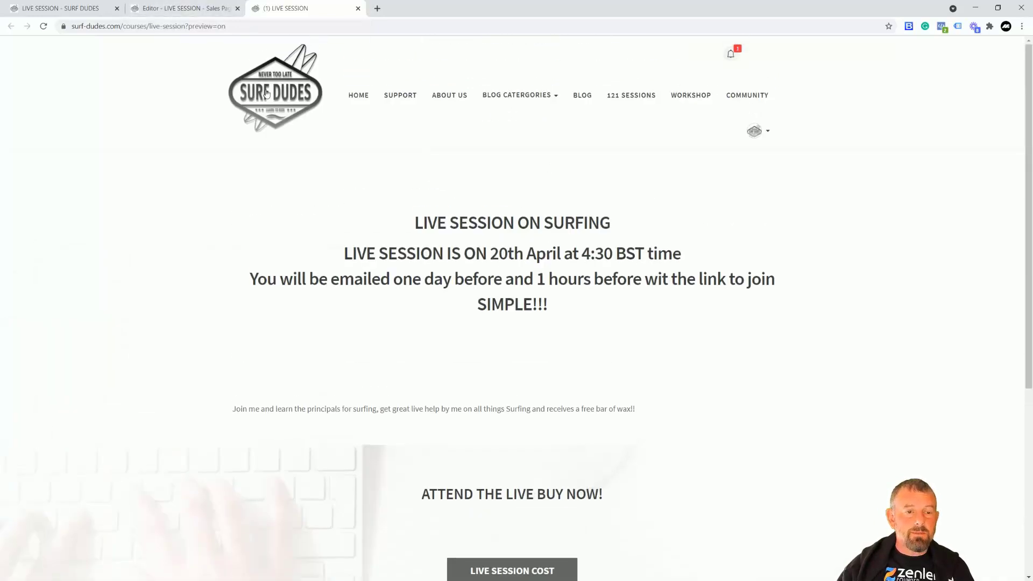
Review the LIVE SESSION course's funnel pages in the course administration and preview the Course Access Page.
left_click(209, 11)
left_click(68, 9)
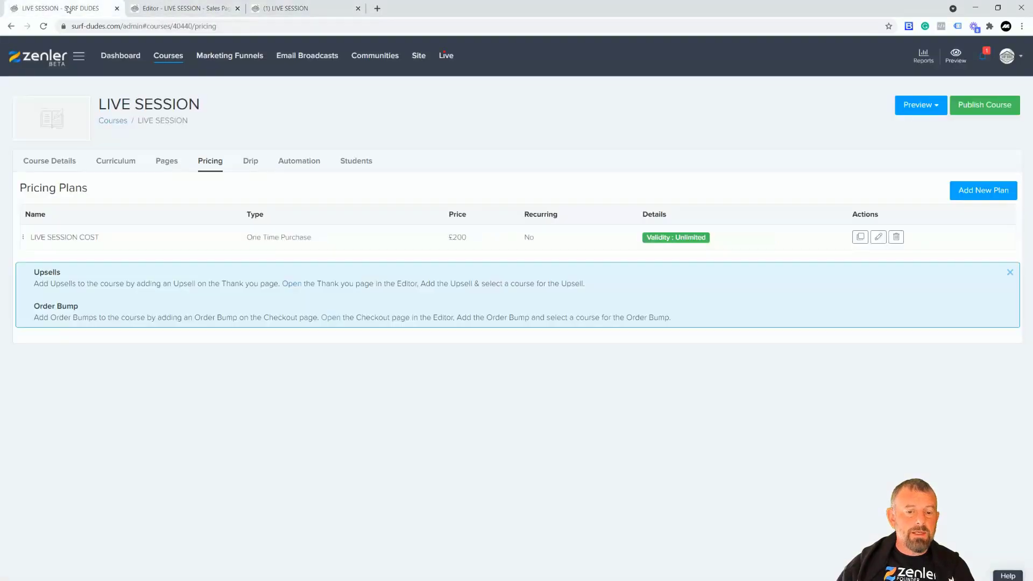
left_click(167, 160)
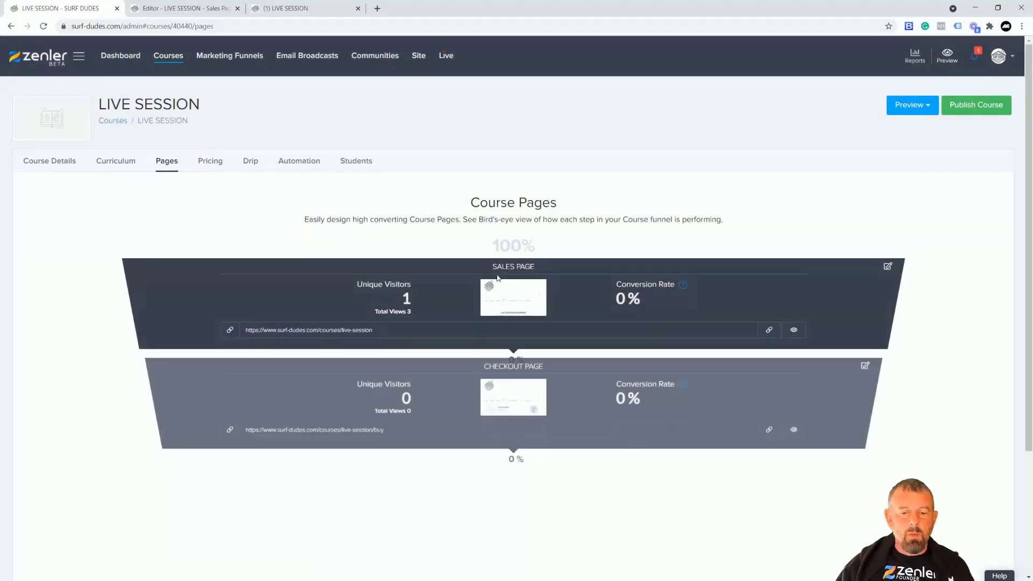
scroll(572, 304, "down", 1)
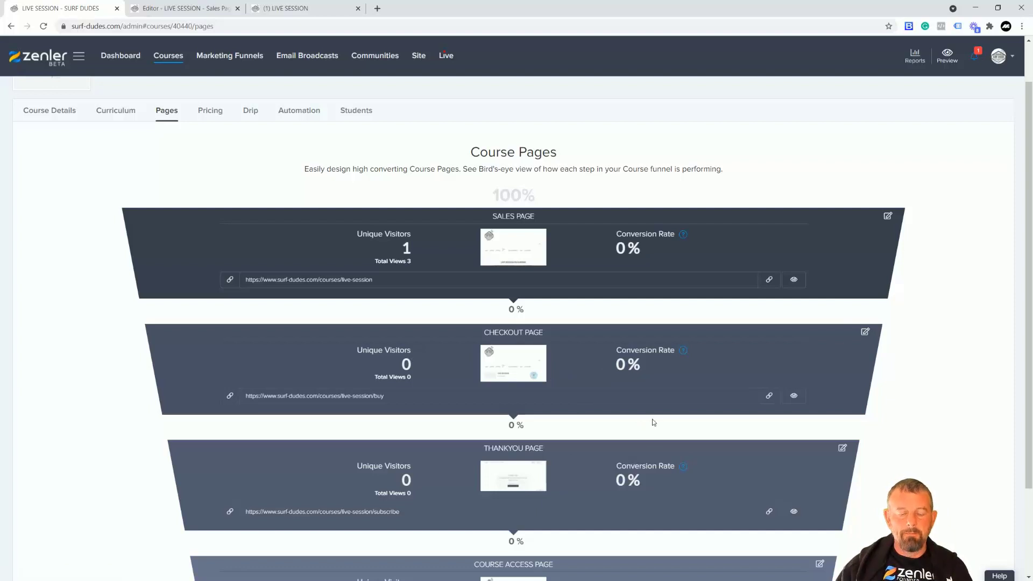
scroll(666, 418, "down", 2)
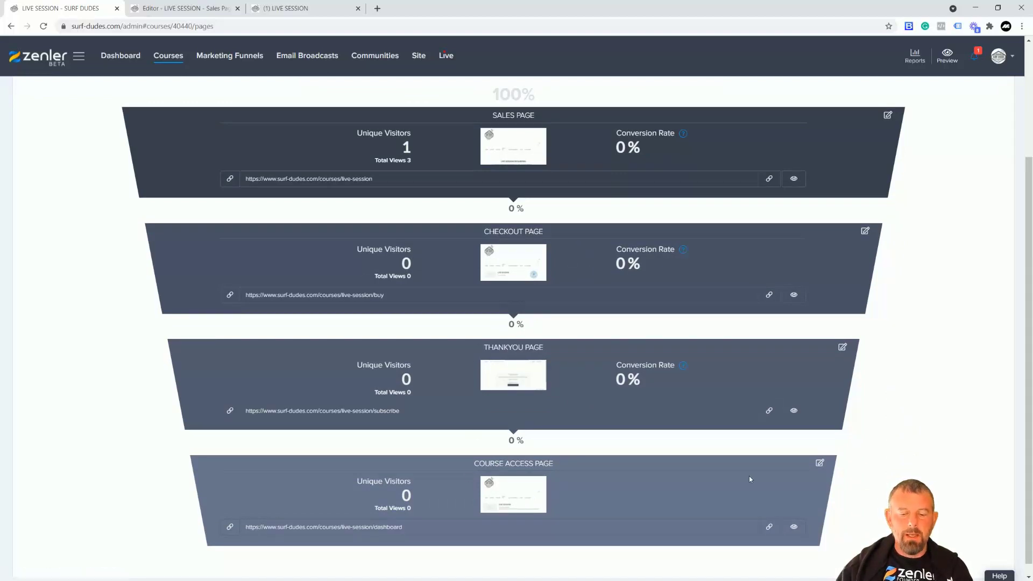
left_click(794, 528)
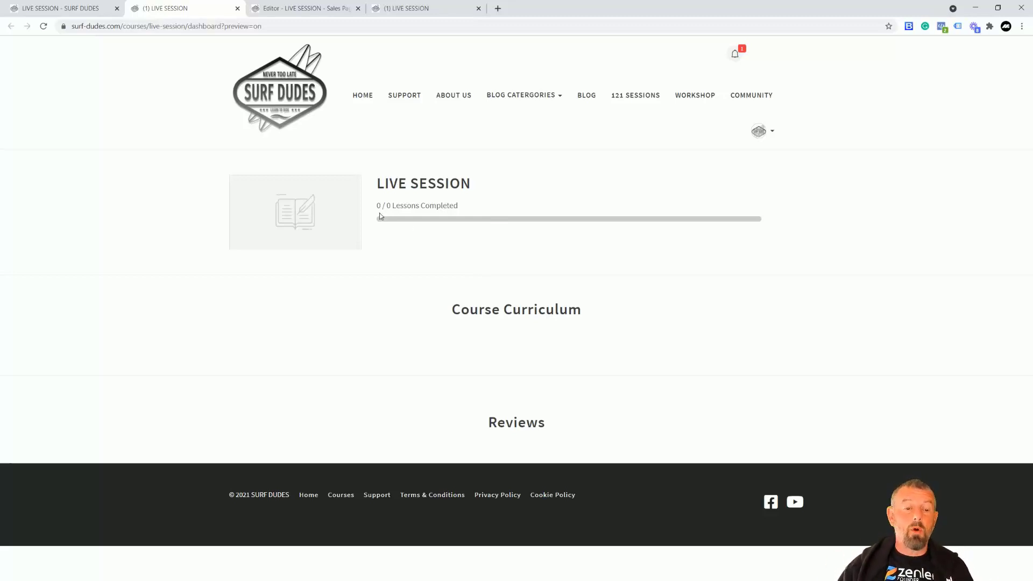
Close the old sales page preview and switch the page editor to the LIVE SESSION Course Access Page.
left_click(75, 9)
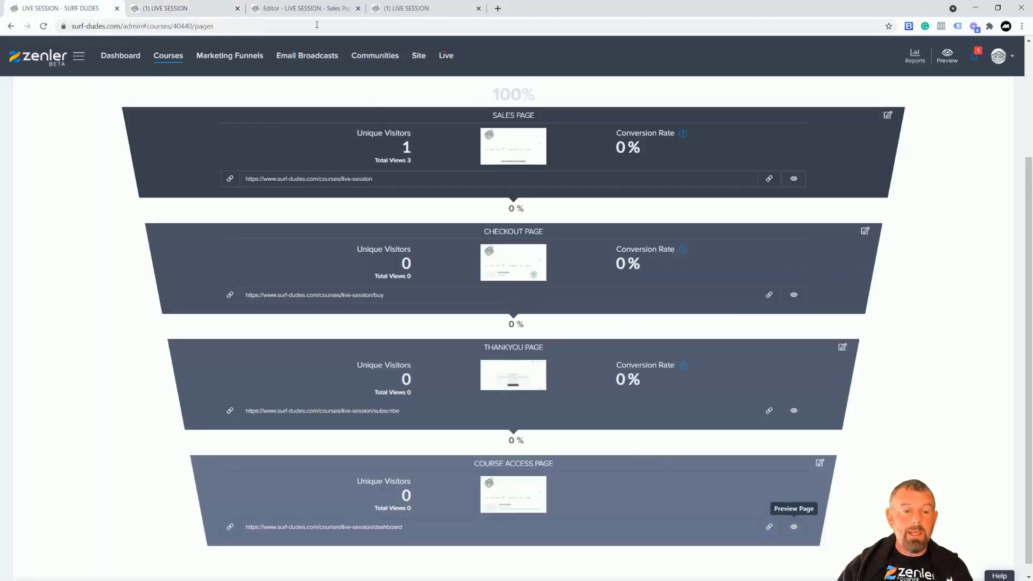
left_click(420, 9)
left_click(479, 8)
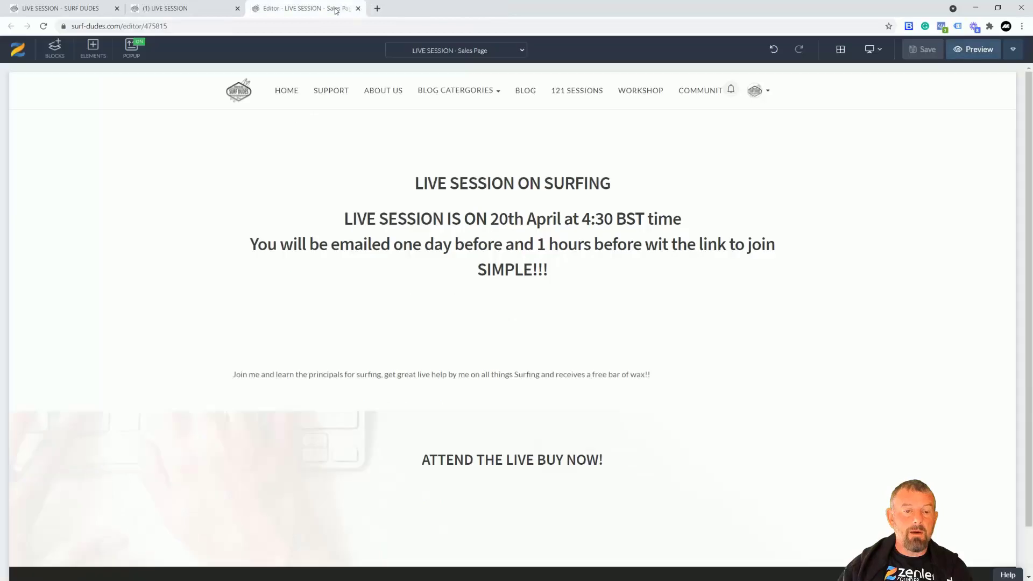
left_click(522, 52)
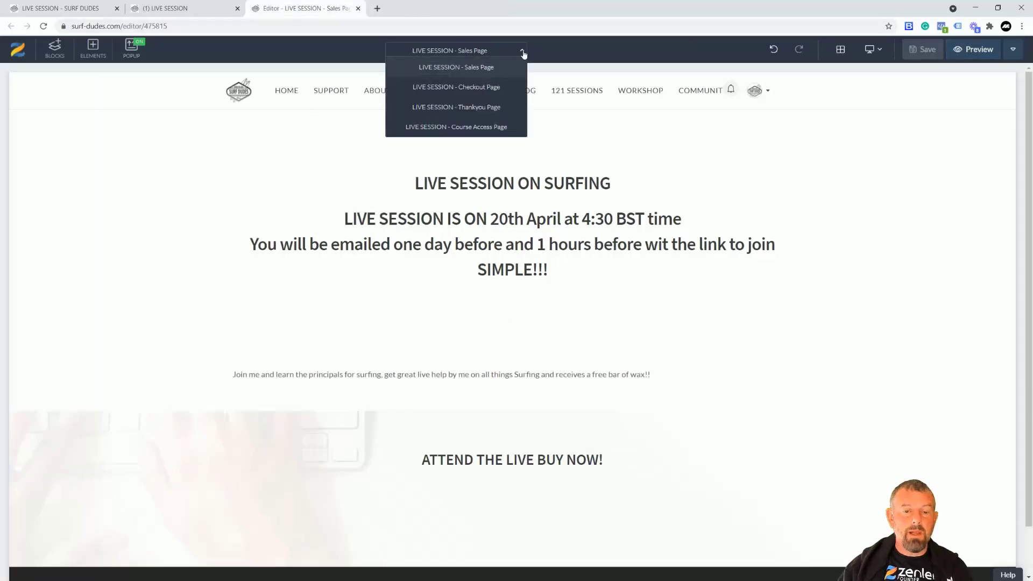
left_click(481, 130)
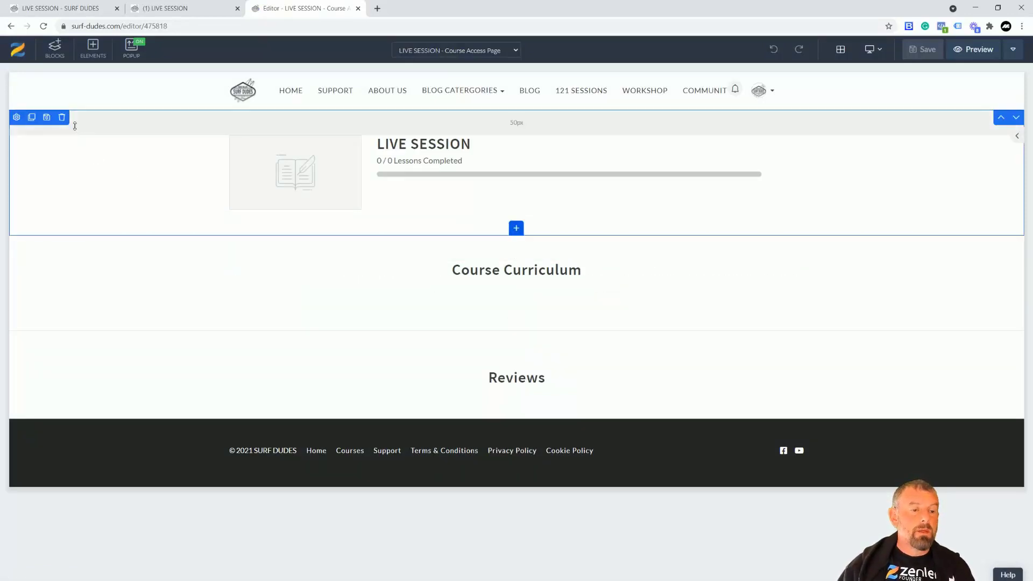
Delete the course title, Course Curriculum and Reviews blocks from the Course Access Page.
left_click(62, 117)
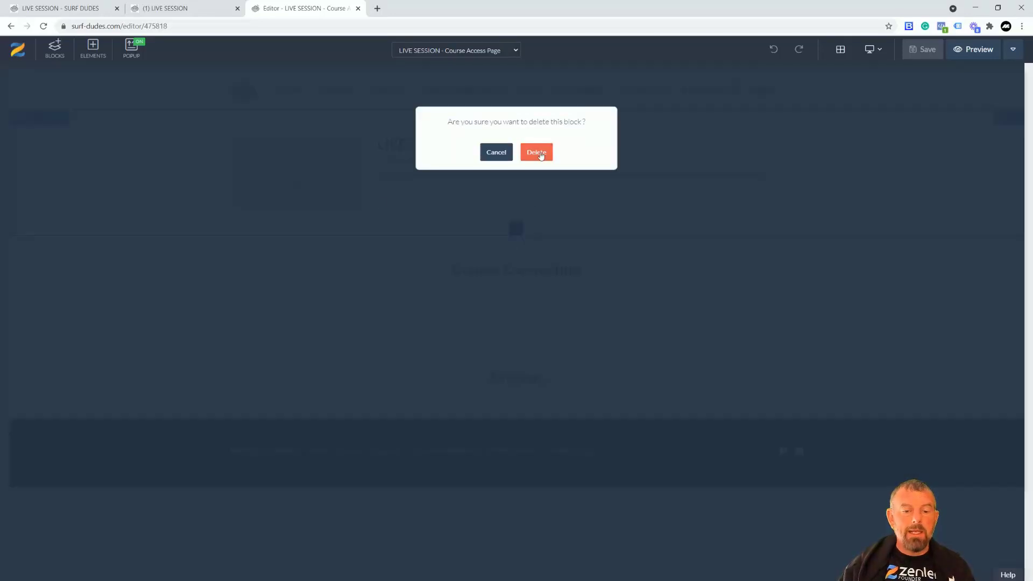
left_click(537, 153)
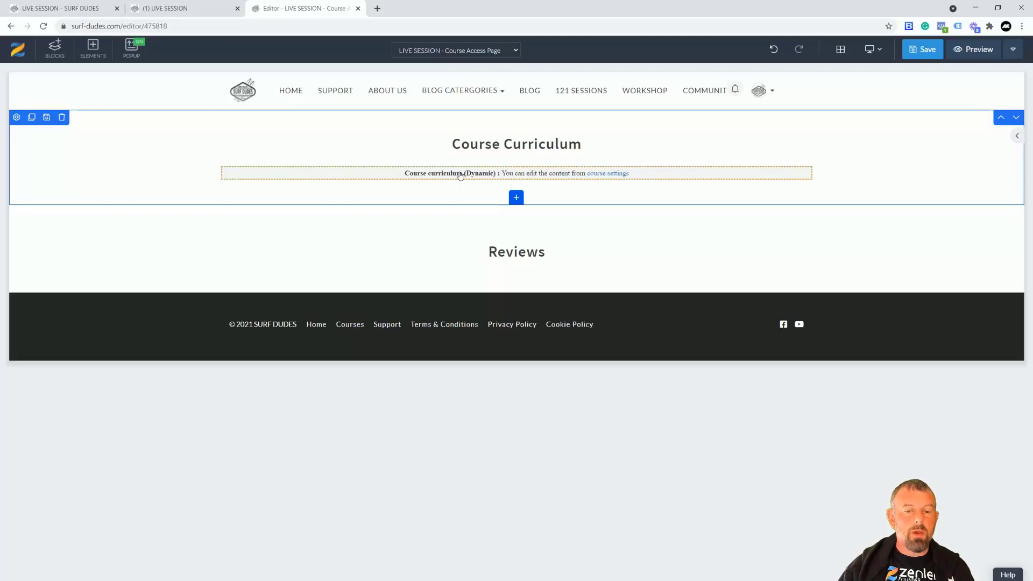
left_click(62, 117)
left_click(530, 157)
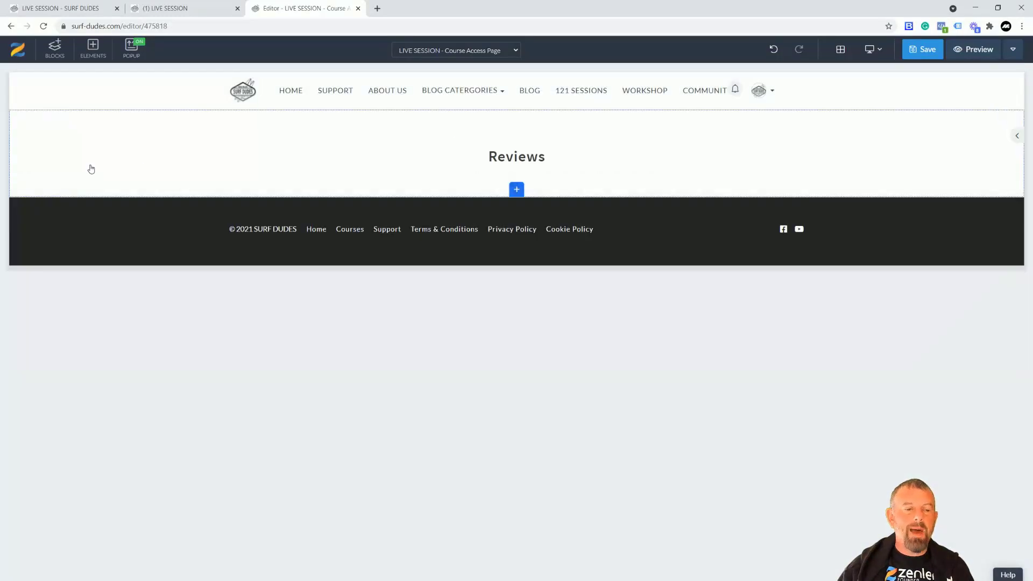
mouse_move(64, 138)
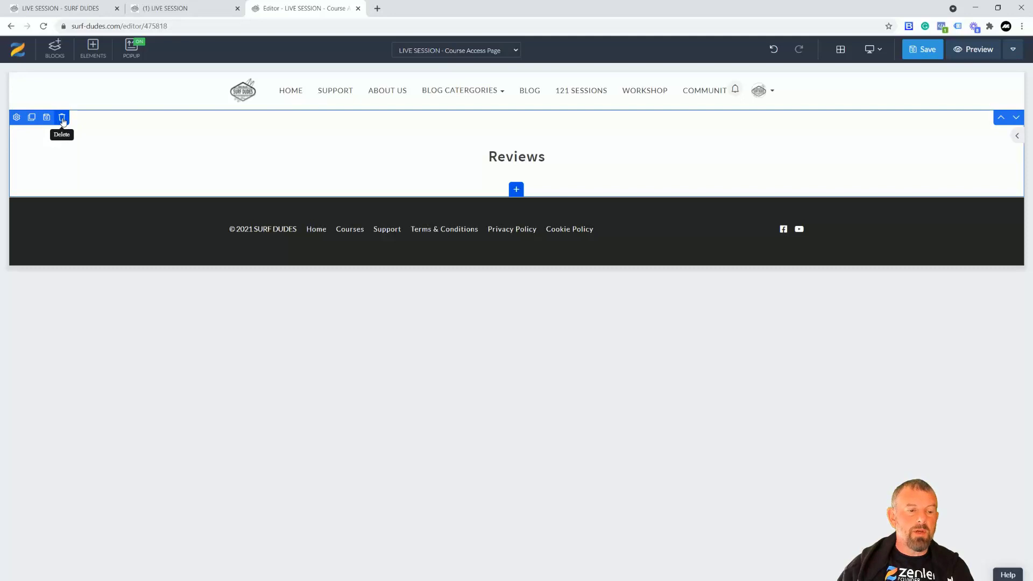
left_click(62, 121)
left_click(534, 153)
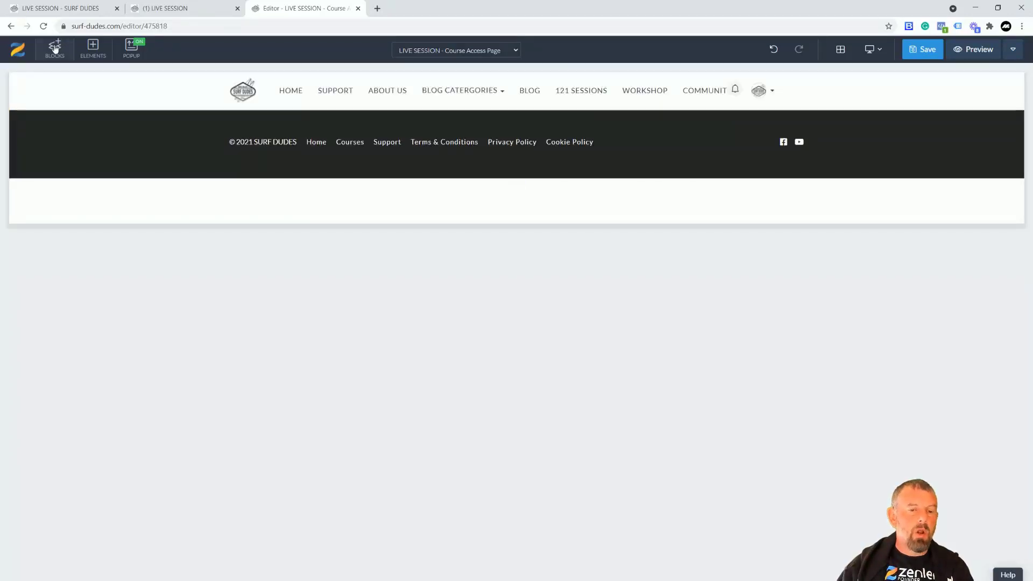
Add a new empty block between the site header and footer and give it a single 100% row.
left_click(55, 49)
left_click(44, 129)
mouse_move(41, 150)
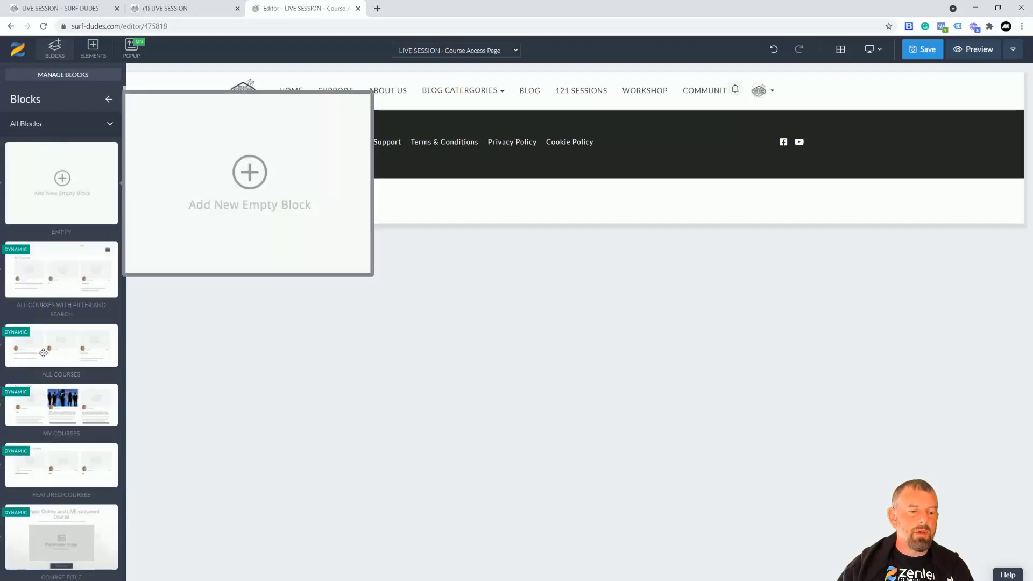
left_click_drag(61, 178, 372, 160)
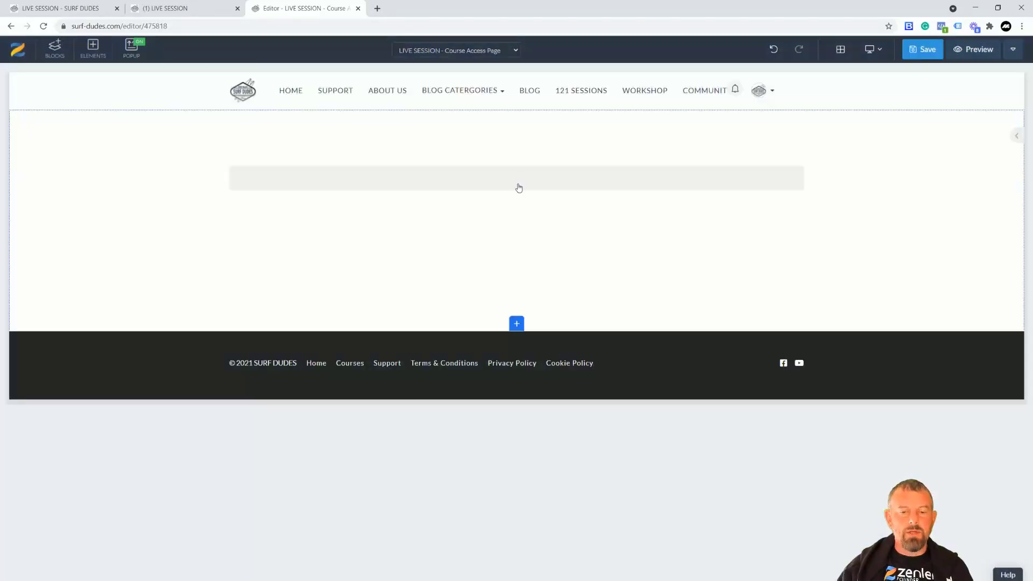
left_click(514, 179)
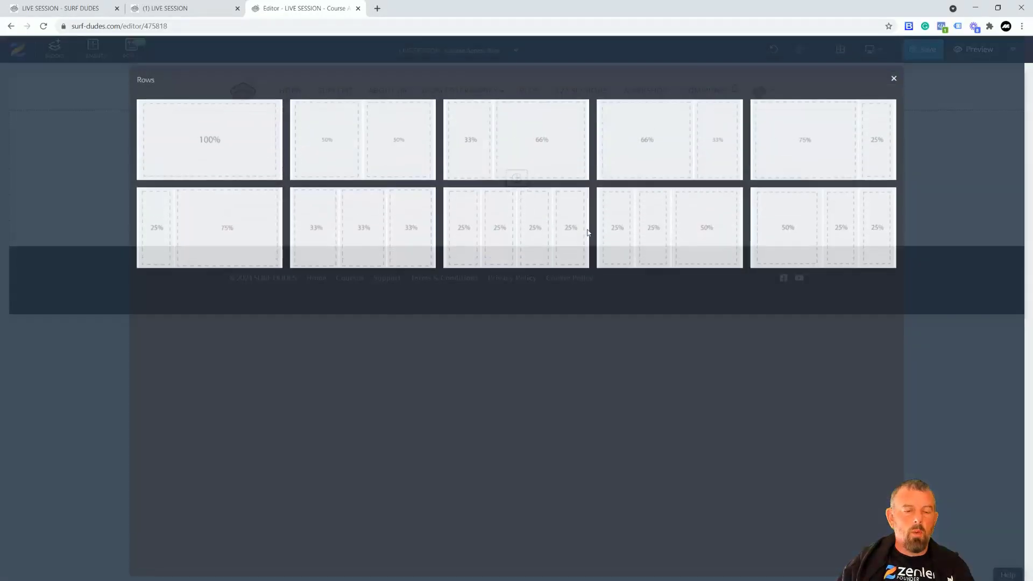
left_click(273, 165)
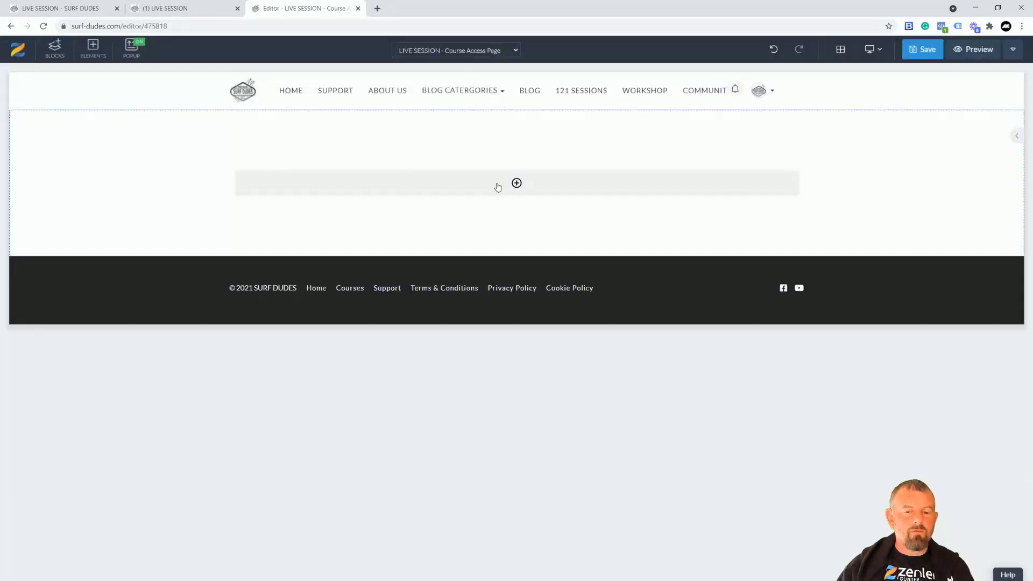
Insert a Heading 1 element in the row and set its text to "WELCOME THE LIVE SESSION WILL BE HELD".
left_click(535, 186)
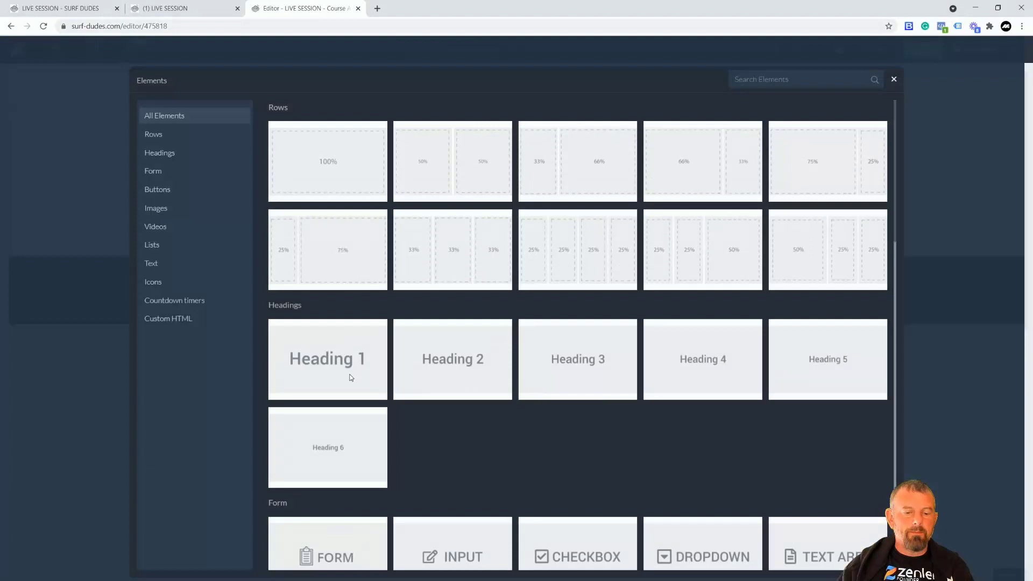
left_click(387, 347)
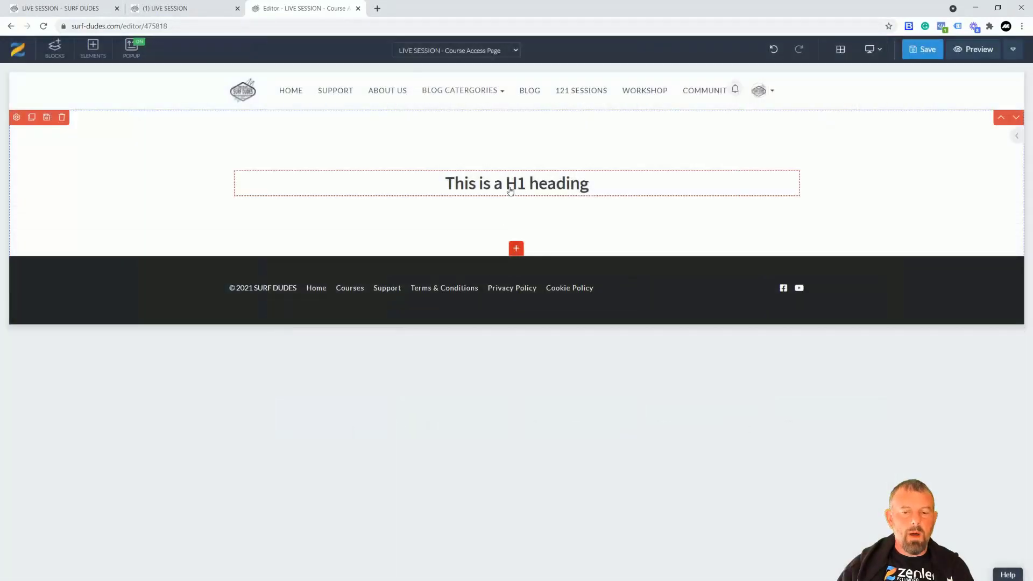
left_click(597, 183)
left_click_drag(597, 183, 418, 185)
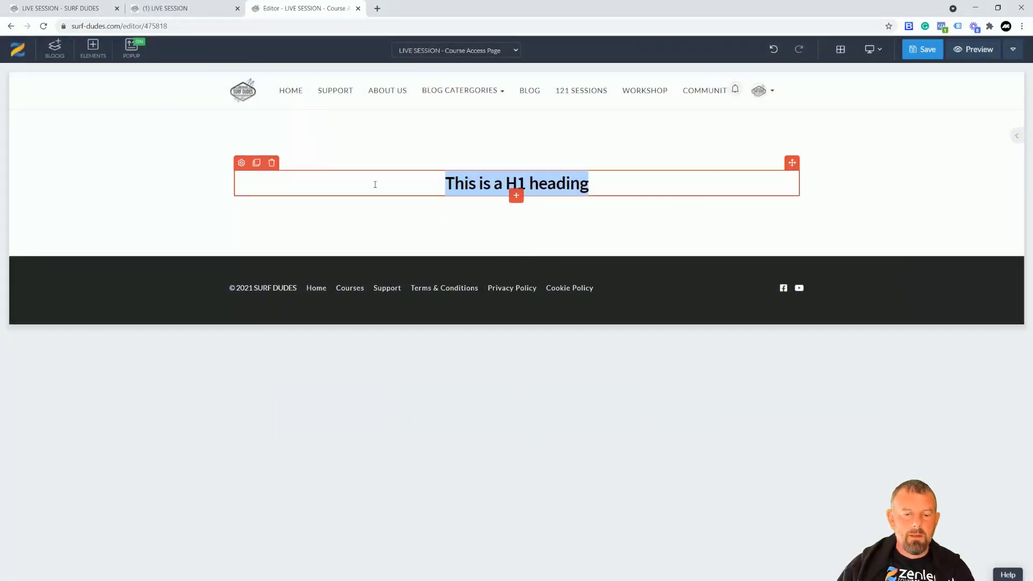
type("WELCOME THE CO")
key("BackSpace")
key("BackSpace")
type("LIVE SESSION WILL BEGIN")
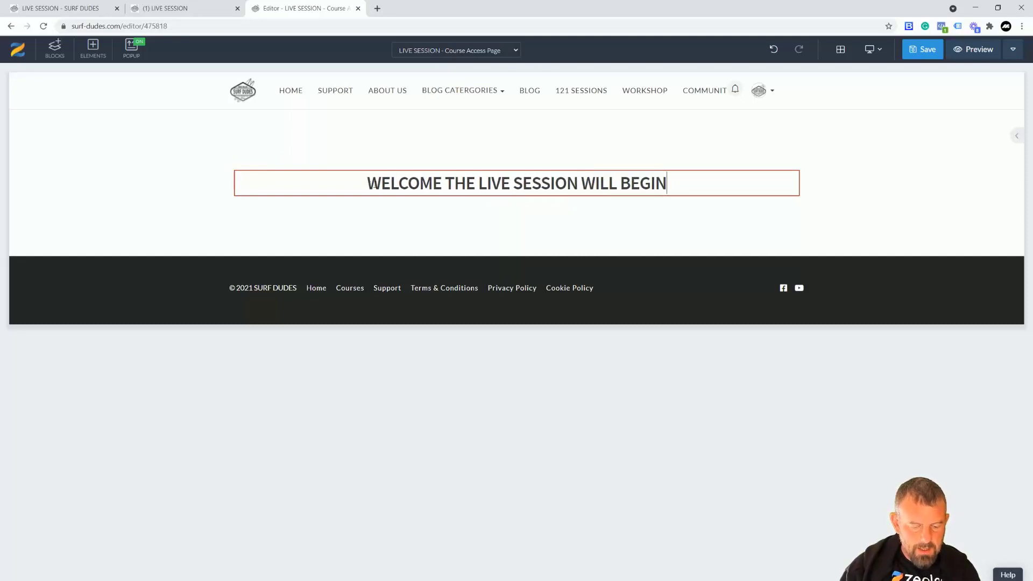
key("BackSpace")
key("BackSpace")
key("BackSpace")
key("BackSpace")
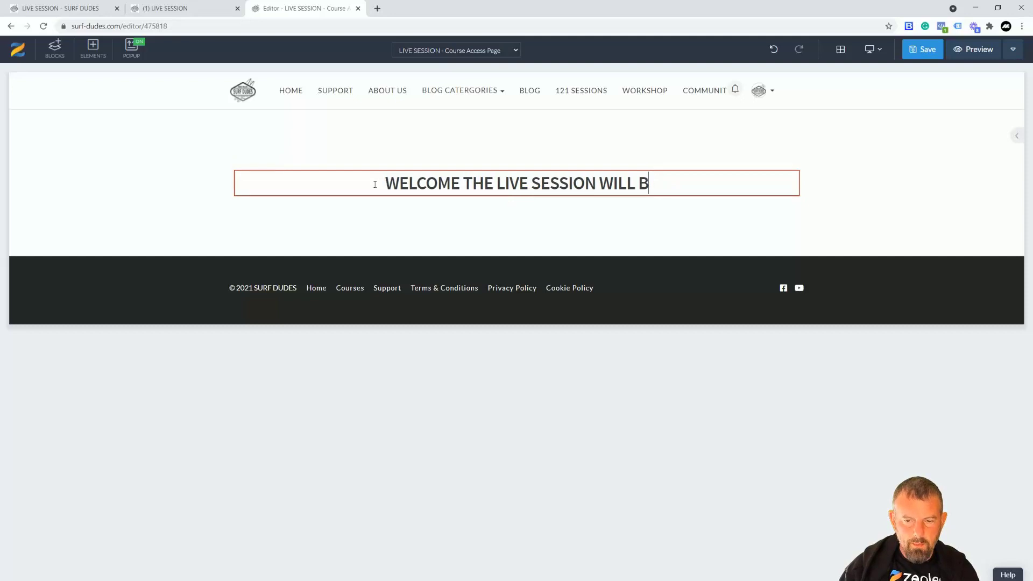
type("E H")
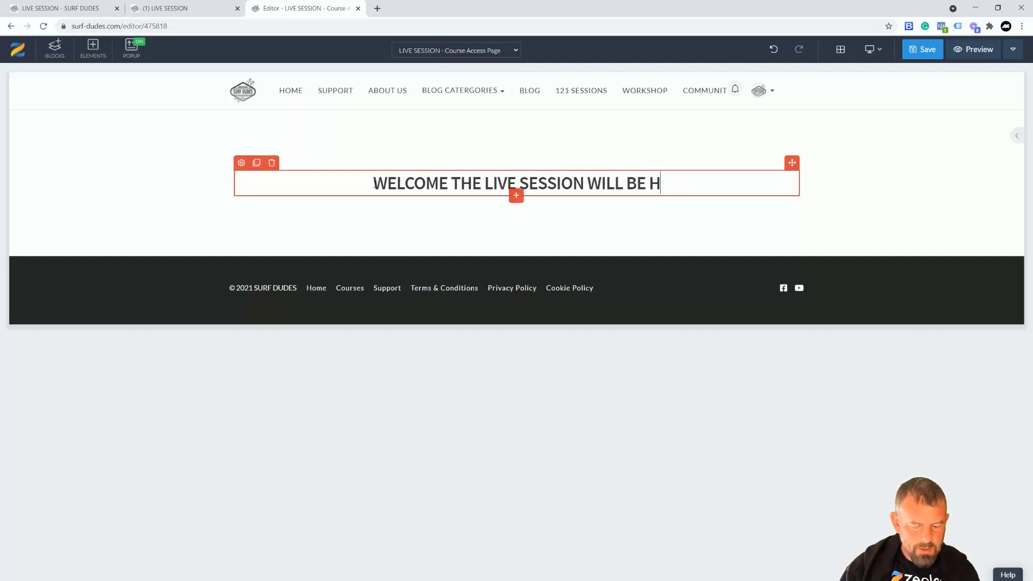
type("ELD")
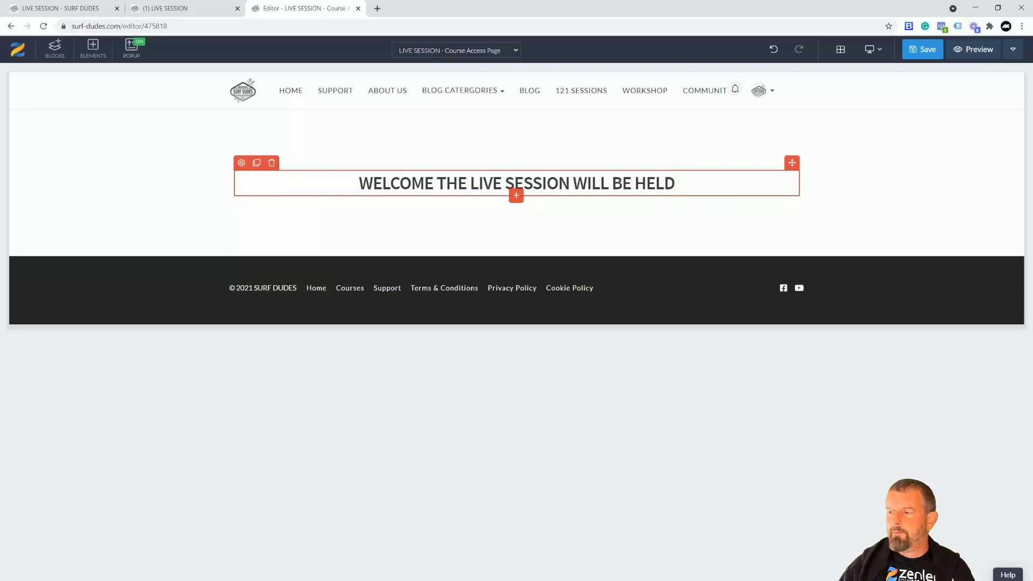
Extend the heading with "ON THE 20th April at 4:30am BST", the email reminders, and the no-refund and 24-hour rescheduling terms, and save the page.
type("ON THE 20th April at 4:30am BST You will receive an email 1 Day and then 1 hours before the event Please note no refunds are given if you cannot attend, if you need to reschedule for the next Live you must inform us 24 hours before the event.")
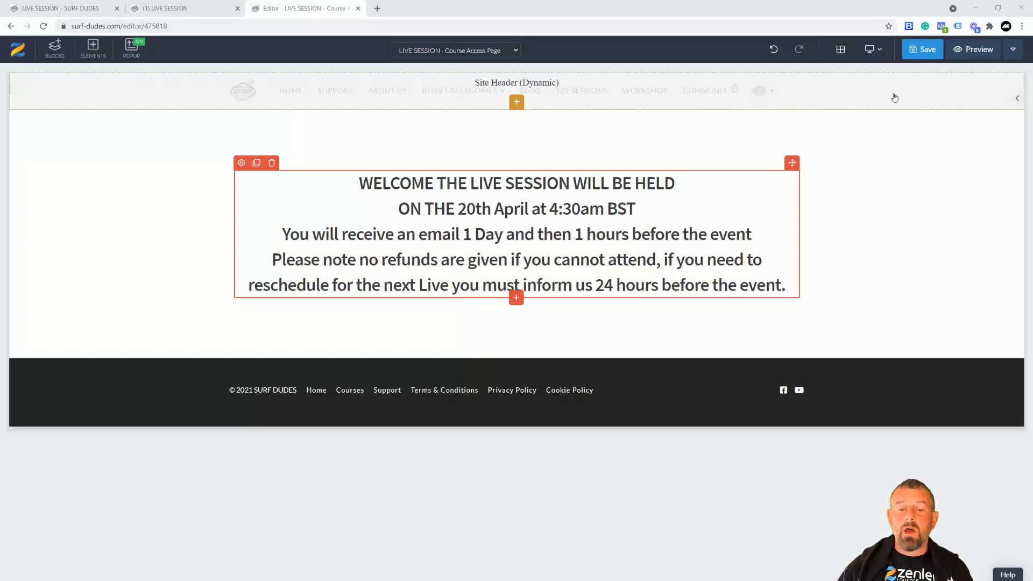
left_click(915, 49)
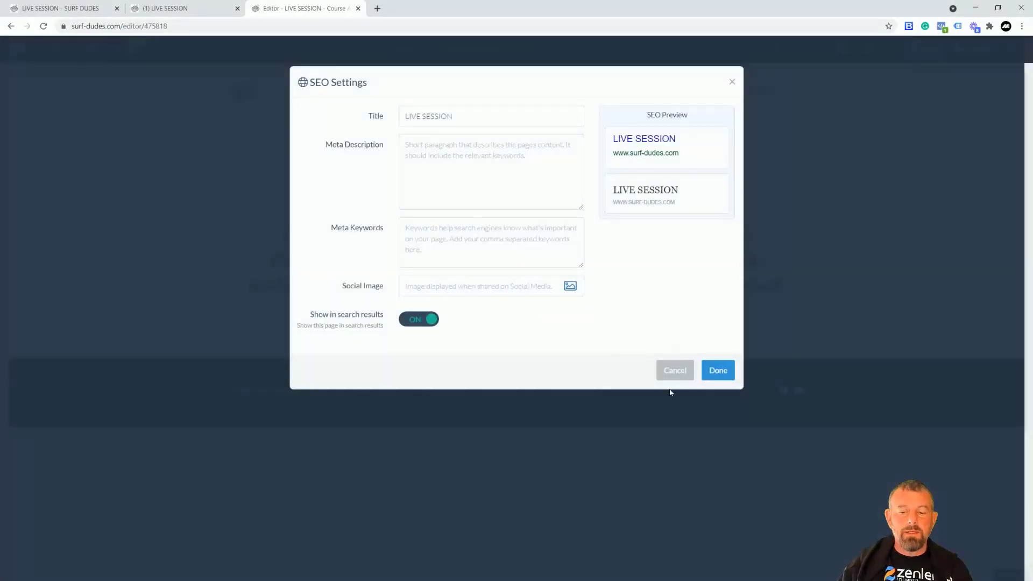
left_click(675, 371)
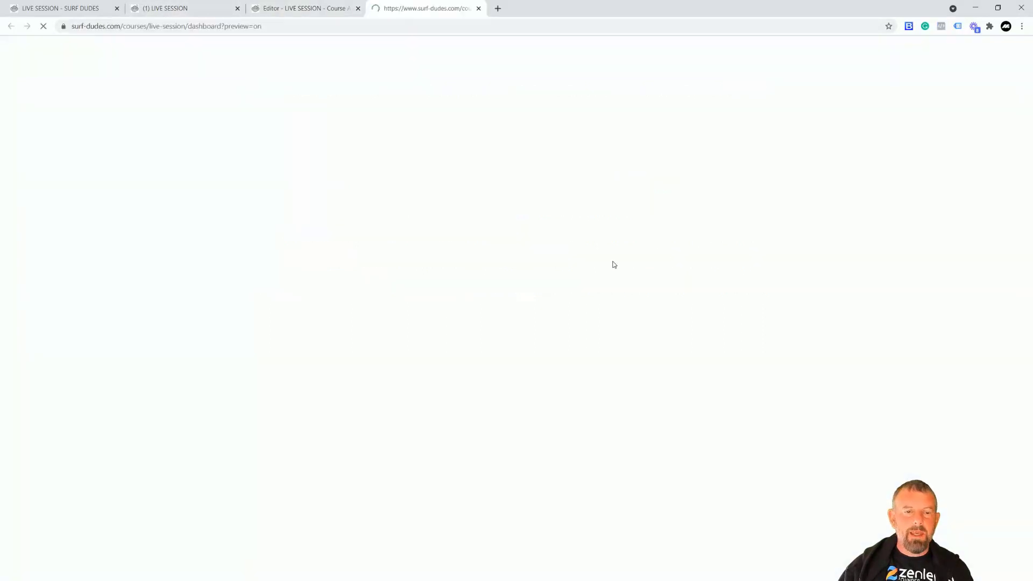
Close the Course Access Page previews and return to the course's funnel pages overview.
left_click(478, 10)
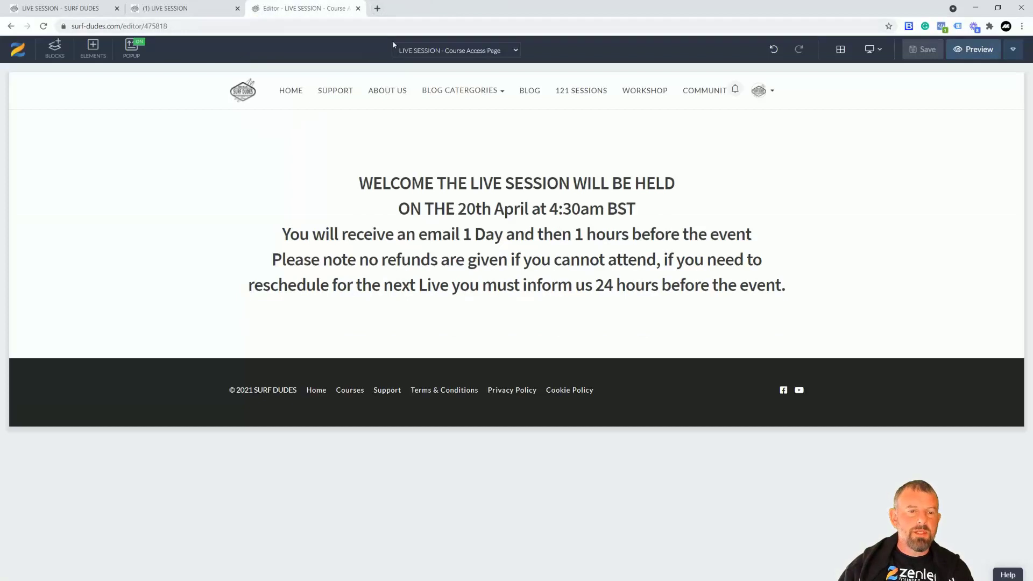
left_click(192, 15)
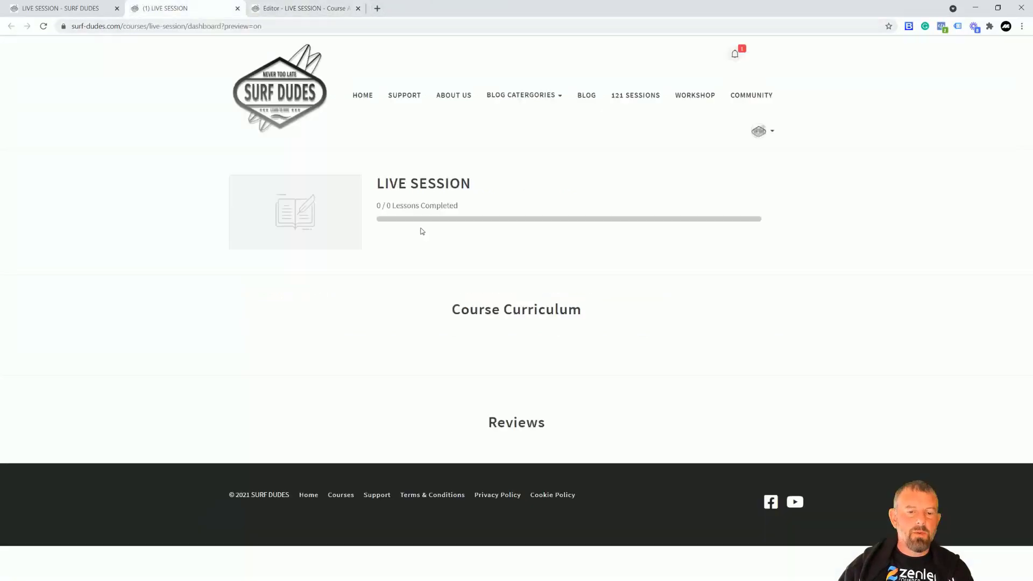
left_click(237, 10)
left_click(60, 8)
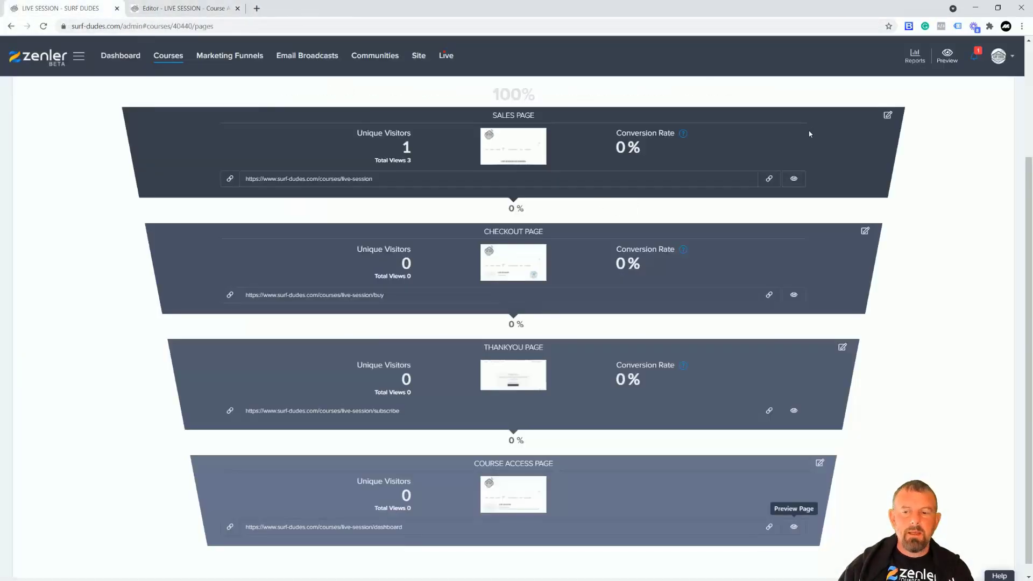
Preview the sales page, follow its "JOIN OUR LIVE" button to the checkout page, and review the order summary and payment sections.
left_click(794, 179)
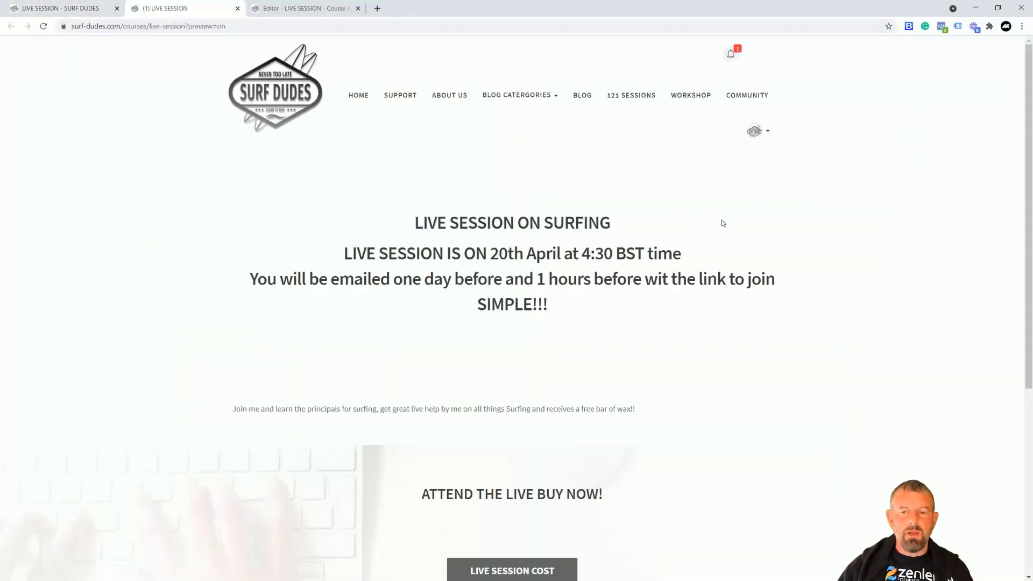
scroll(723, 223, "down", 5)
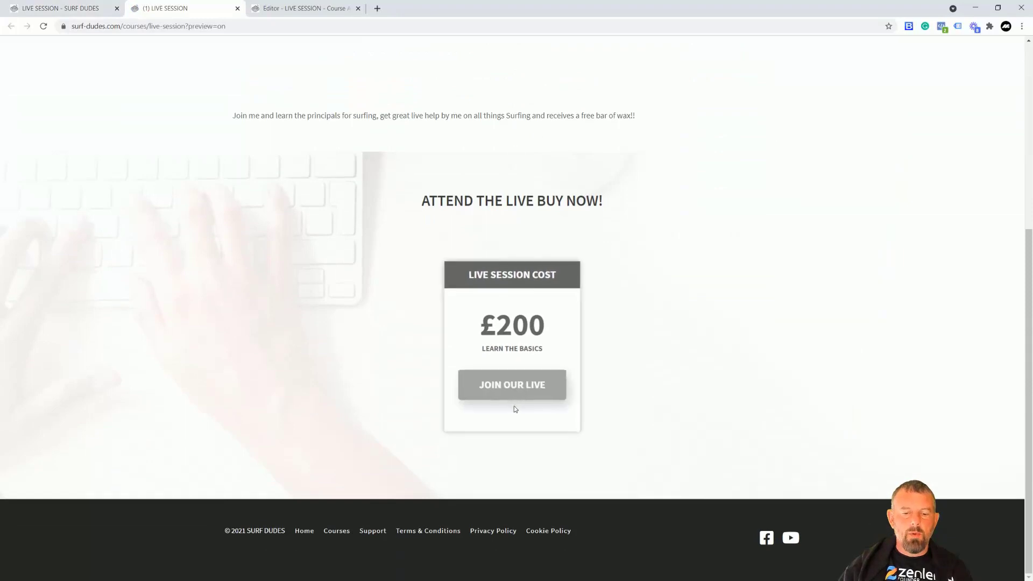
left_click(499, 388)
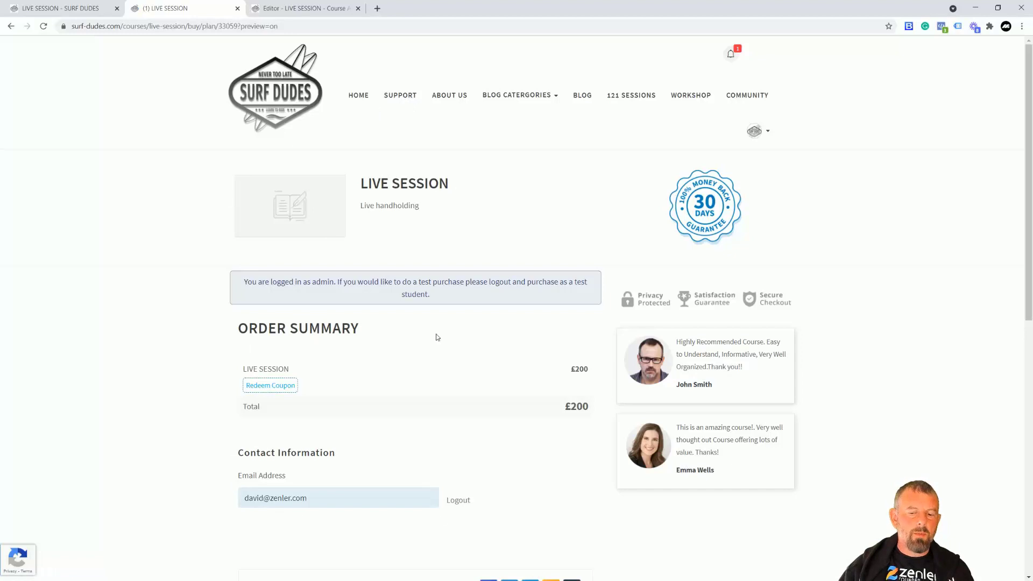
scroll(886, 243, "down", 5)
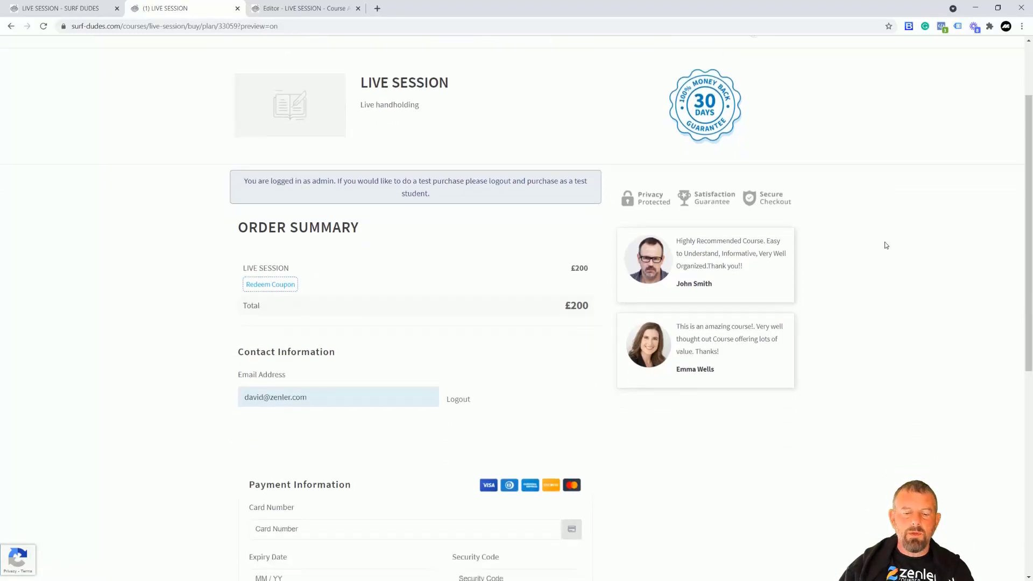
Examine the checkout page's contact details, card payment fields and PayPal option.
scroll(886, 245, "down", 2)
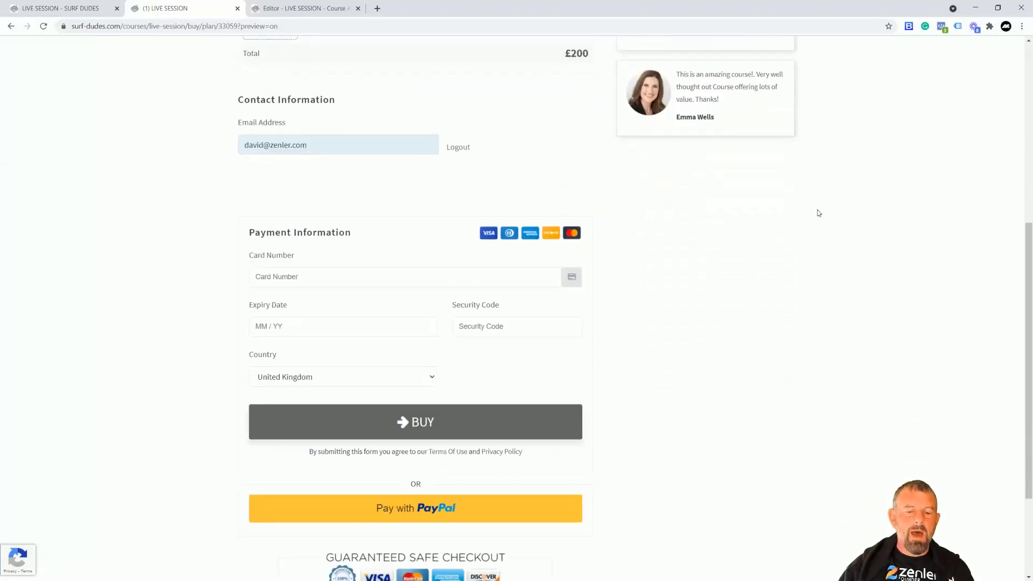
scroll(816, 211, "down", 2)
scroll(816, 212, "up", 6)
Open the LIVE SESSION Thankyou Page in the editor and examine its continue button and the funnel's page list.
left_click(286, 10)
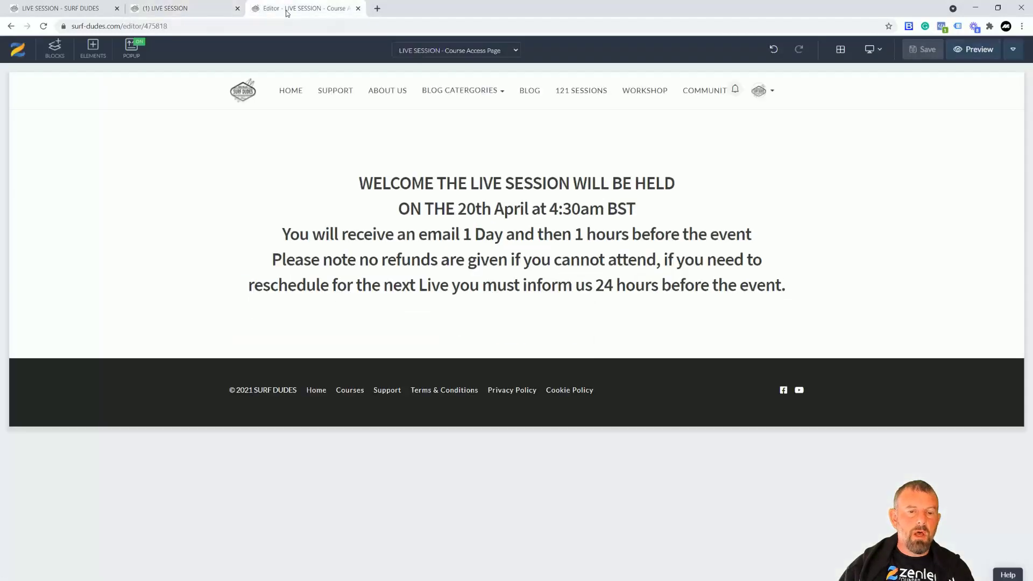
left_click(518, 50)
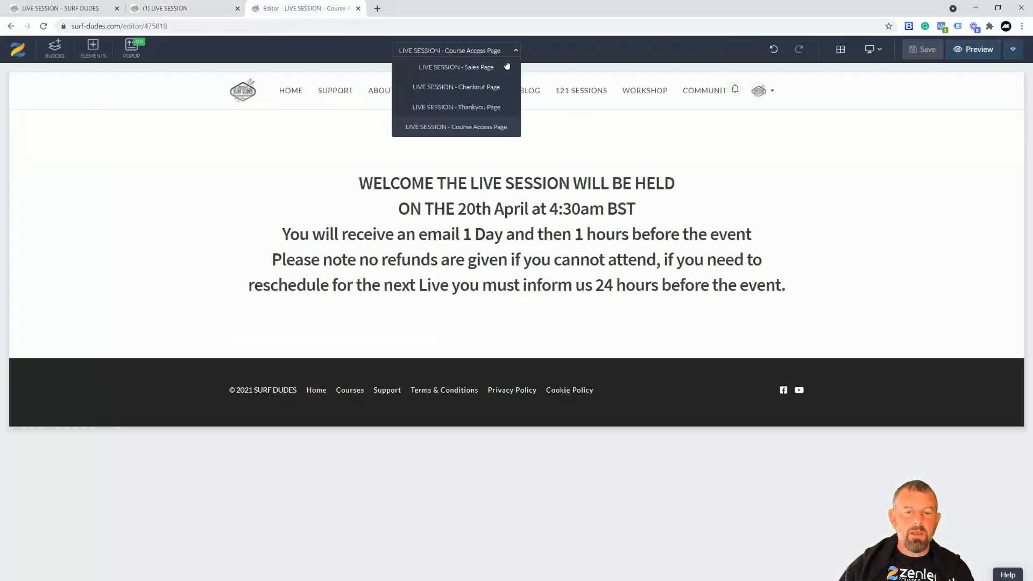
left_click(473, 110)
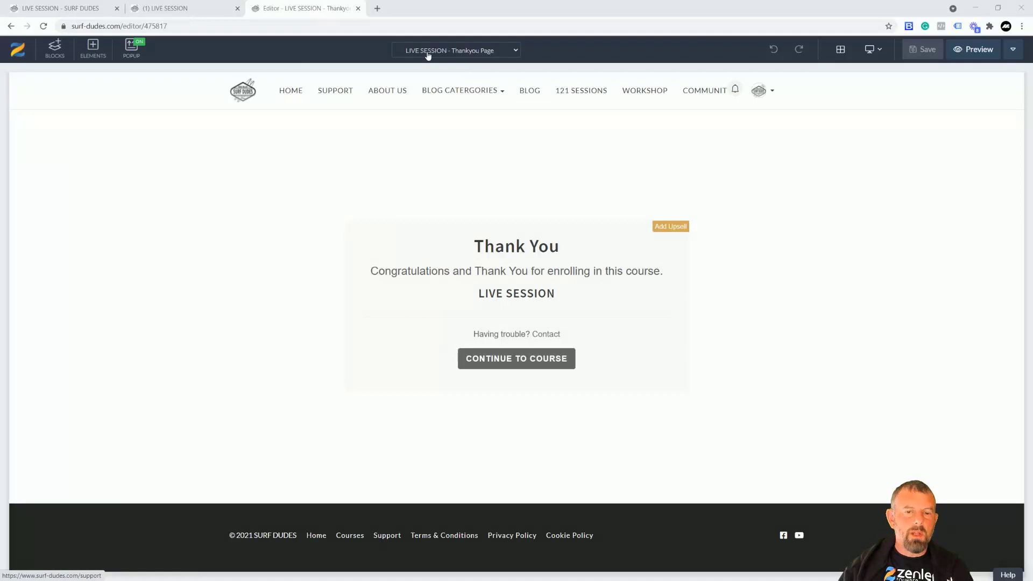
left_click(515, 53)
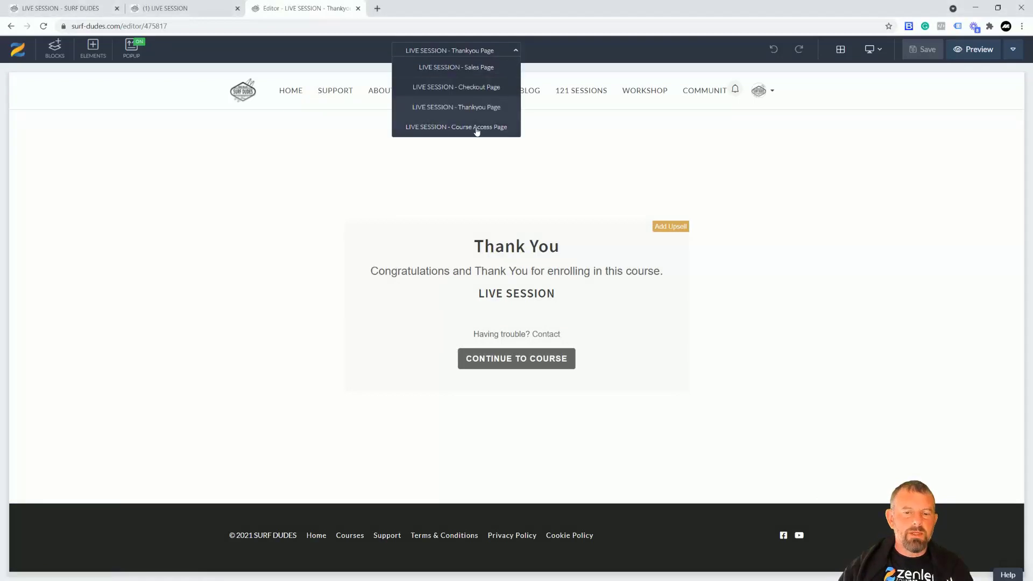
left_click(762, 320)
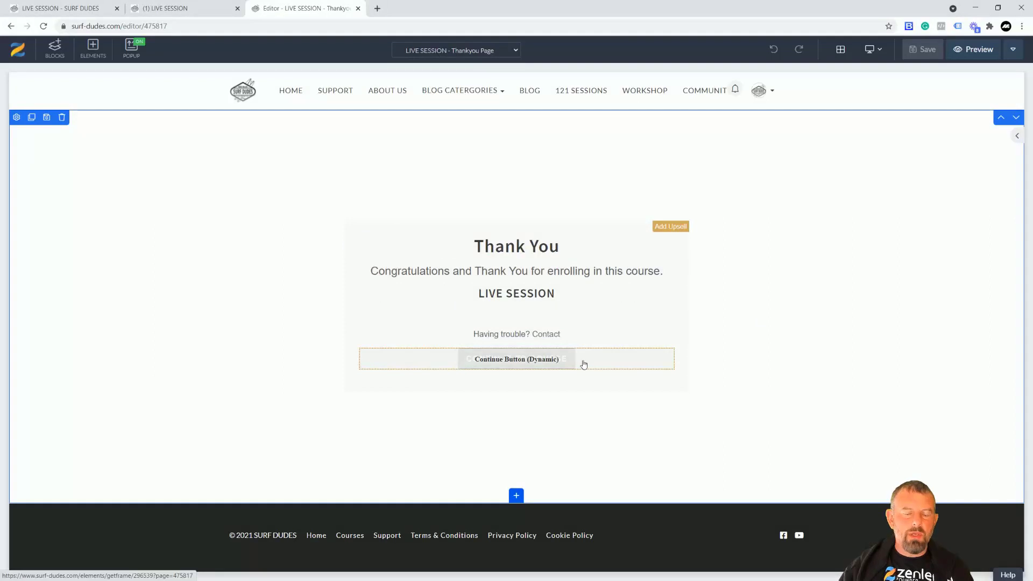
left_click(220, 8)
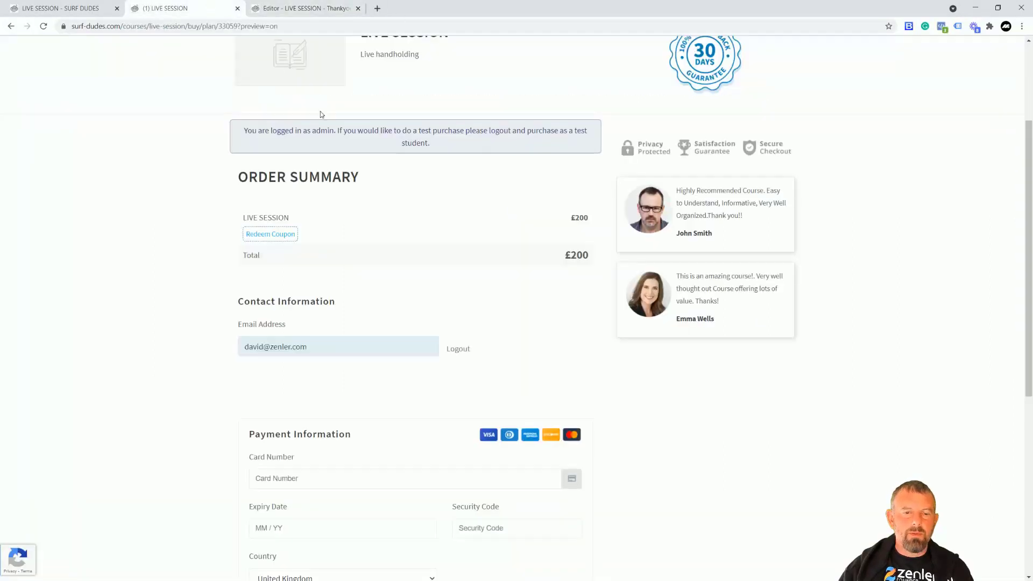
left_click(303, 8)
Copy the Course Access Page URL from the funnel pages overview and return to the Thankyou Page editor.
left_click(74, 8)
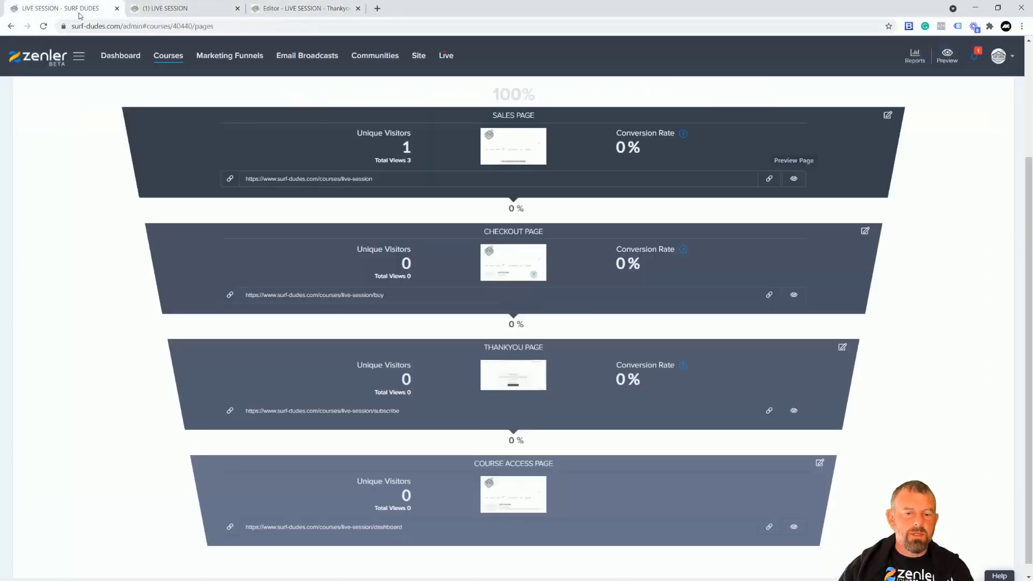
left_click(769, 530)
left_click(321, 15)
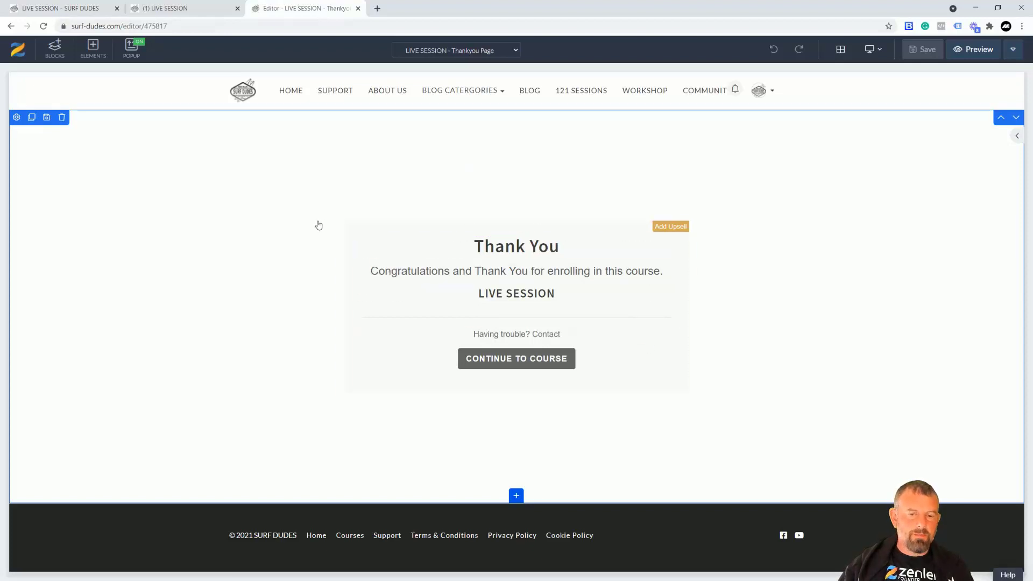
Inspect the Thankyou Page's heading and contact text to check which elements are editable.
left_click(354, 265)
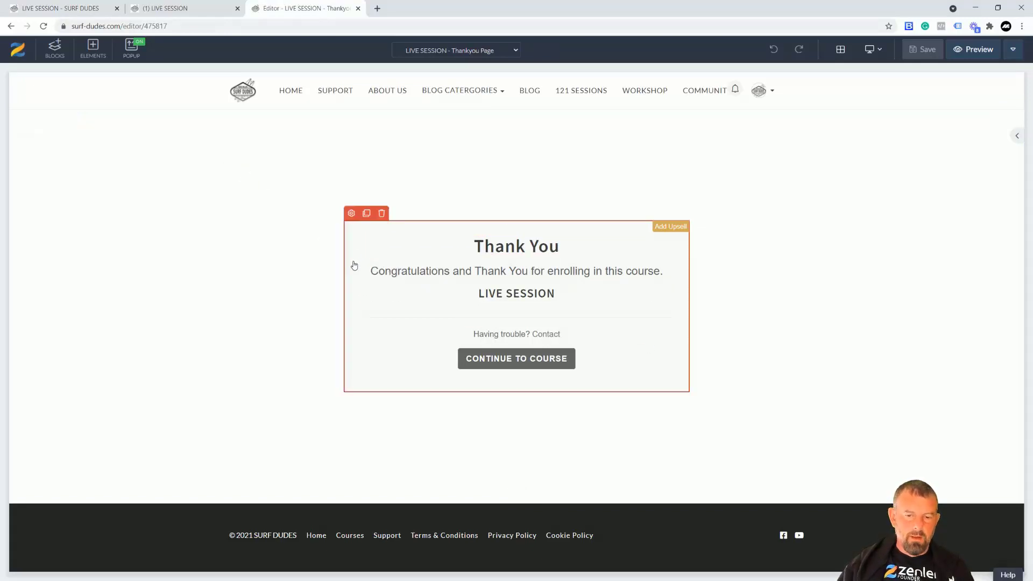
left_click(552, 248)
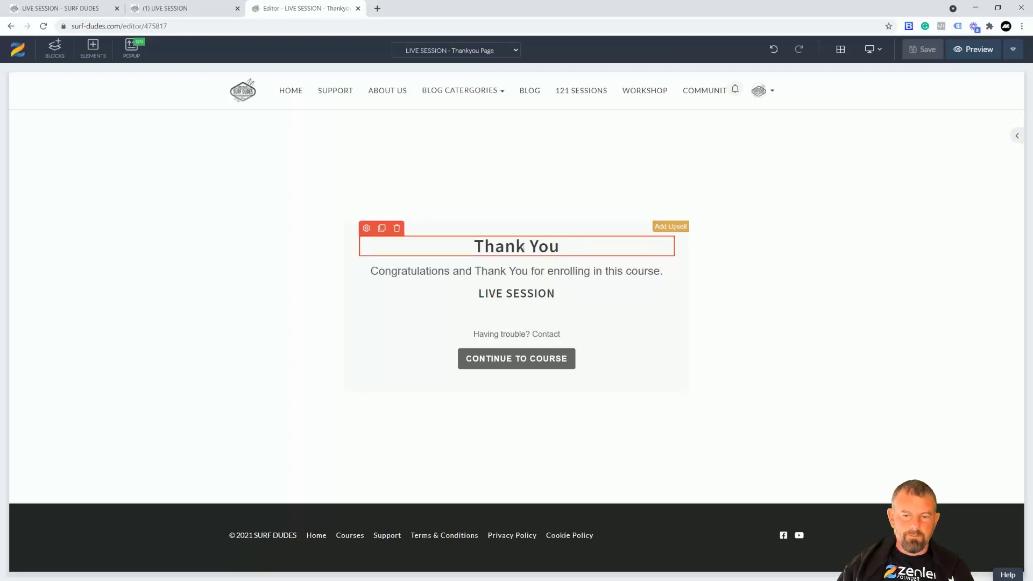
left_click_drag(559, 247, 446, 243)
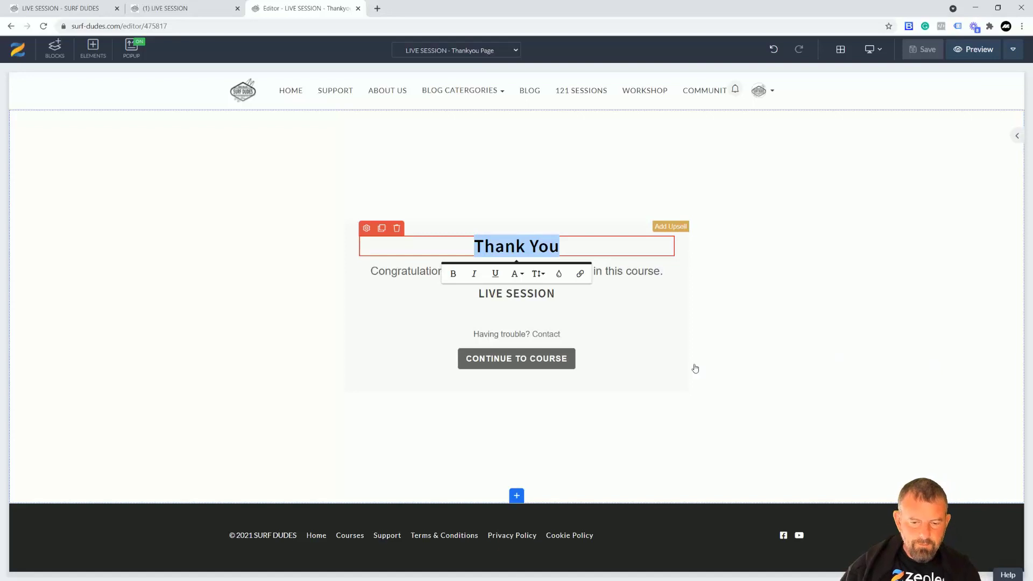
left_click(504, 335)
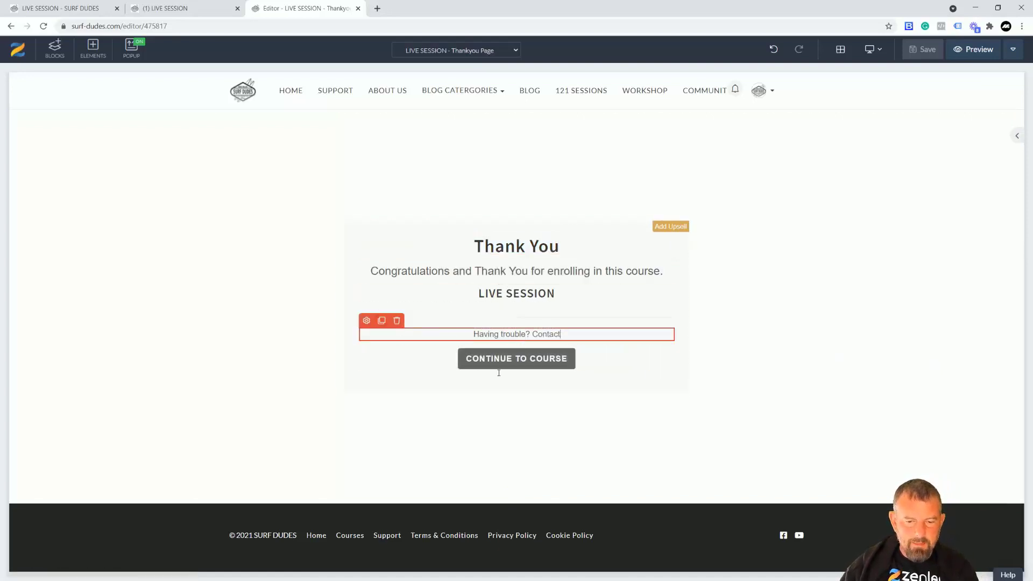
left_click(530, 404)
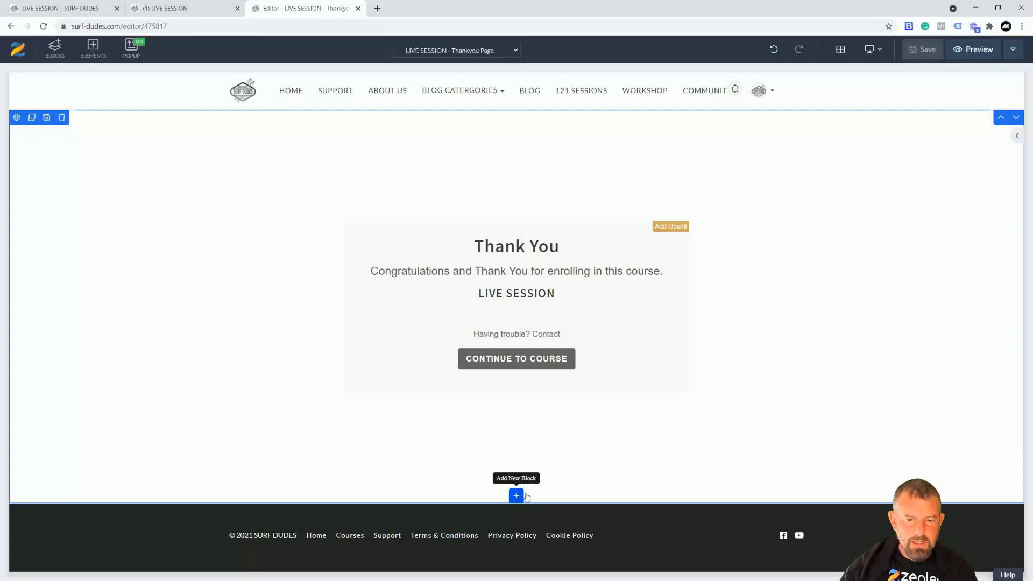
Add a blank block below the thank-you section with a 100% row containing a Submit button.
left_click(516, 495)
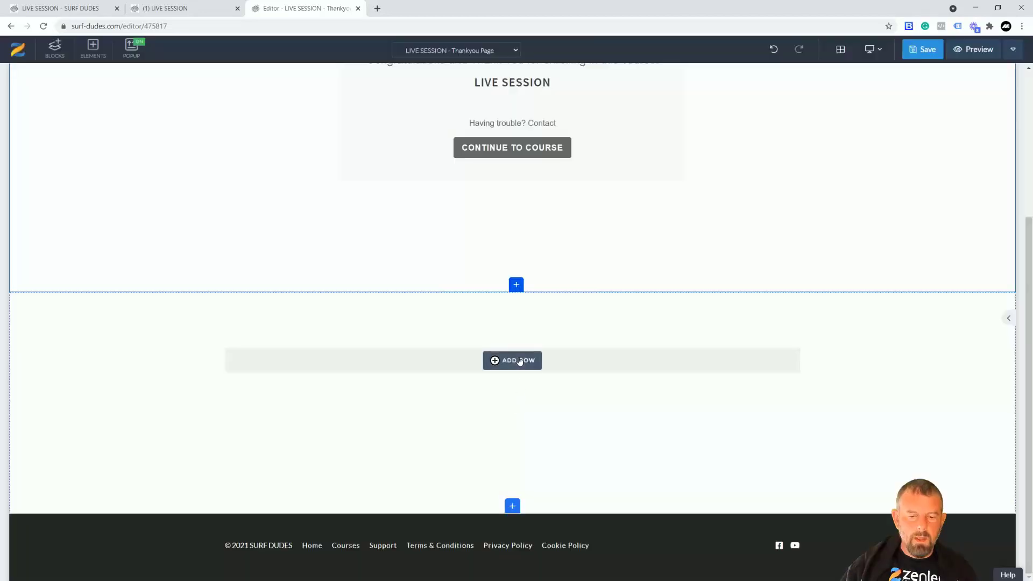
left_click(520, 360)
left_click(230, 143)
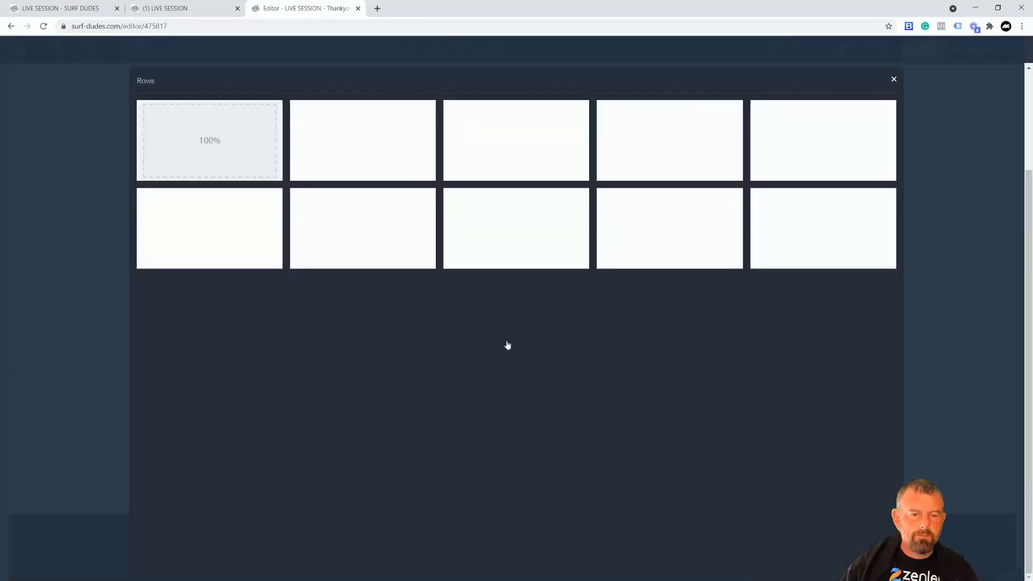
left_click(513, 439)
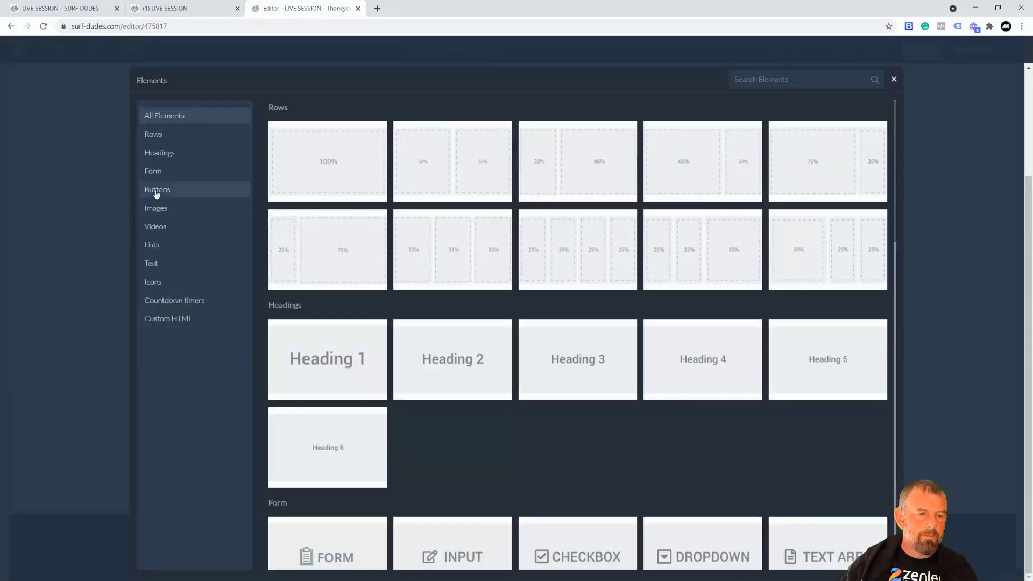
left_click(159, 189)
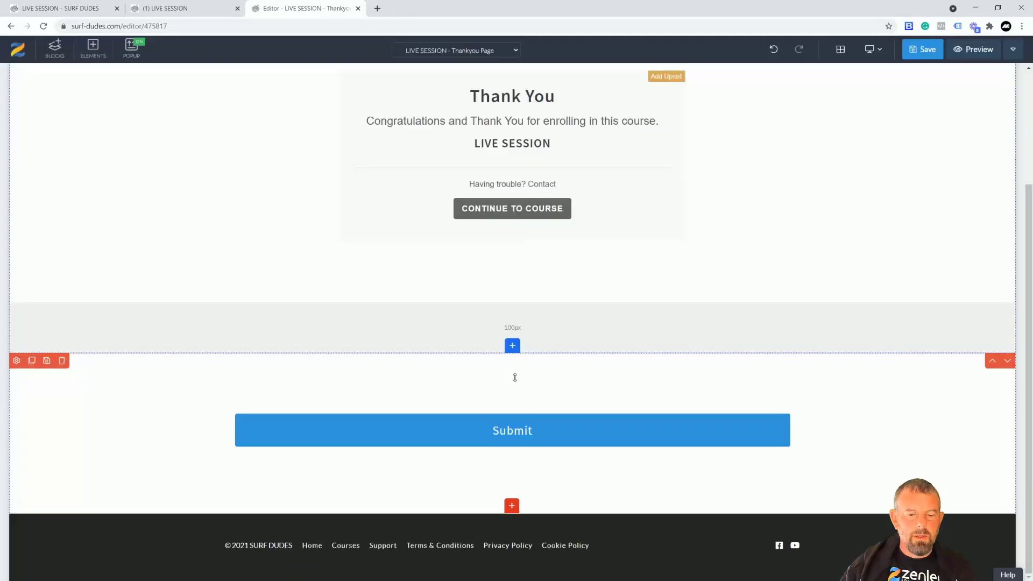
Set the Submit button's action to Go to Link and use the copied Course Access Page URL as its link.
left_click(242, 407)
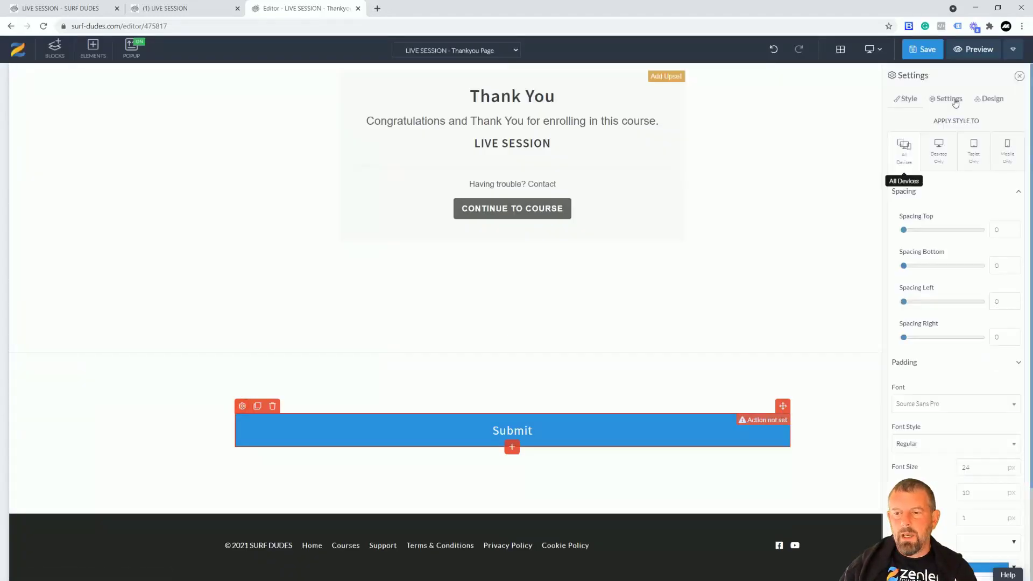
left_click(949, 99)
left_click(1008, 198)
left_click(985, 229)
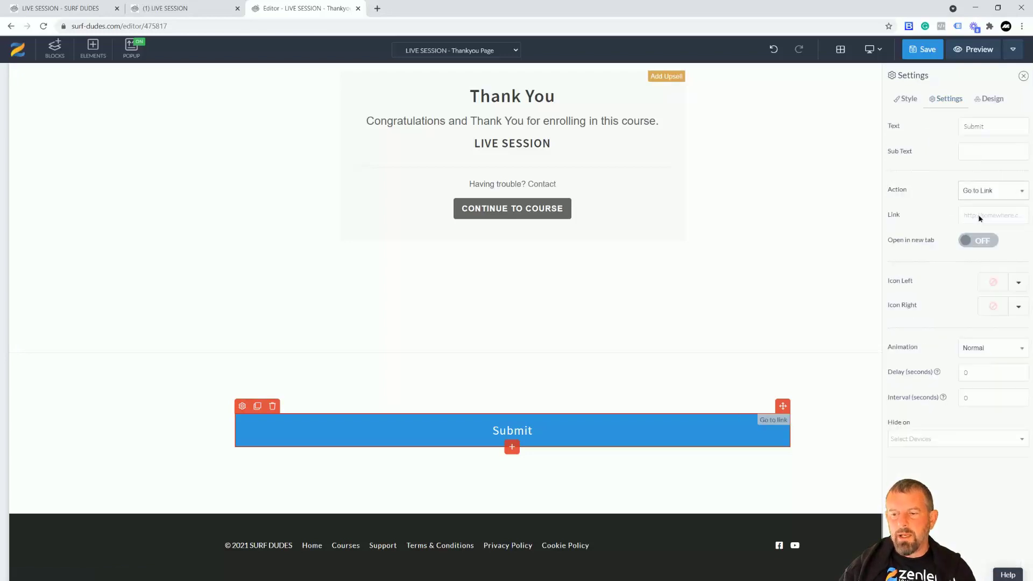
key("ctrl+v")
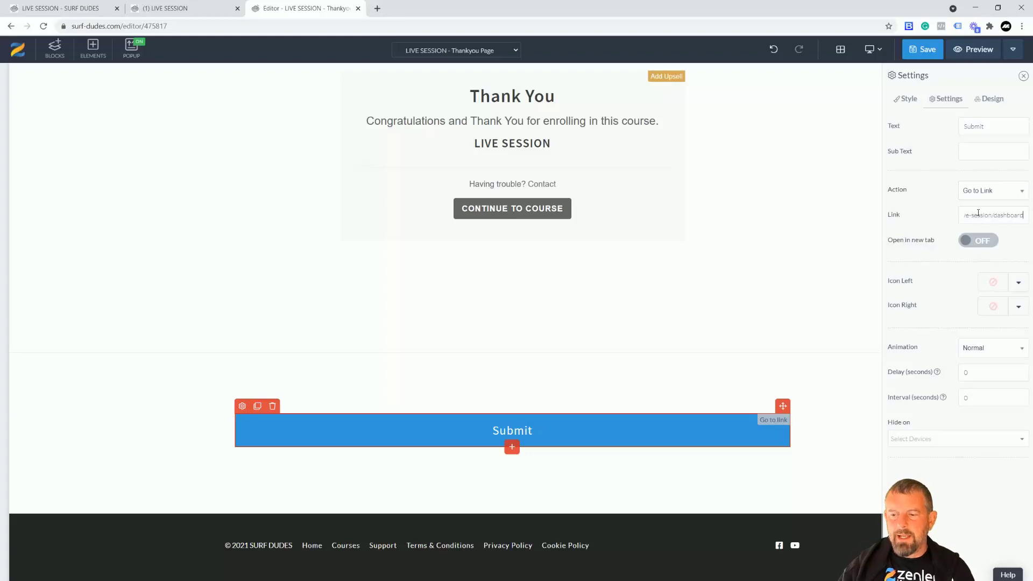
Check the Course Access Page in the funnel overview, and return to the Thankyou Page to compare the Submit button with the thank-you box.
left_click(59, 8)
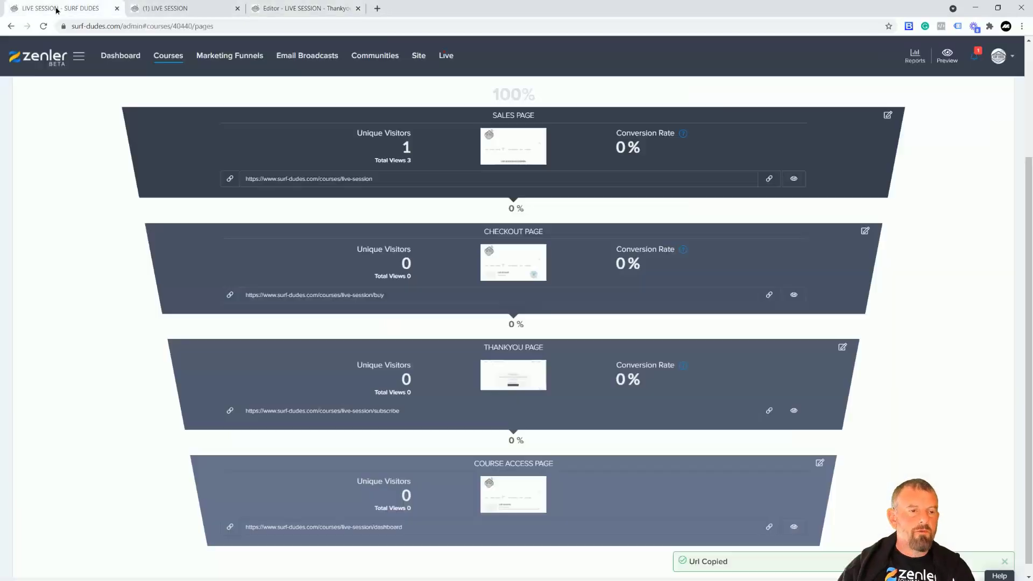
left_click(296, 16)
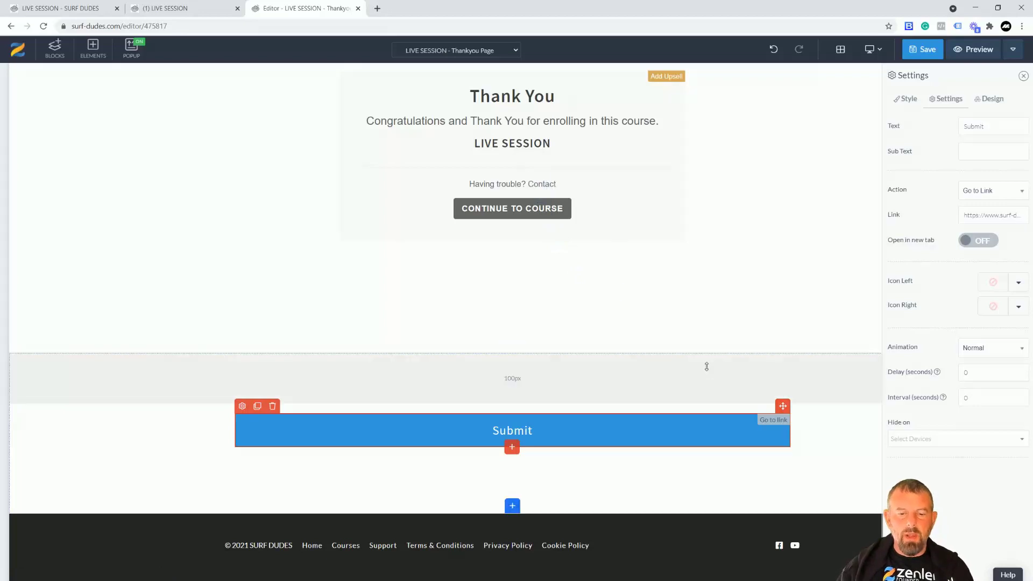
scroll(392, 191, "up", 1)
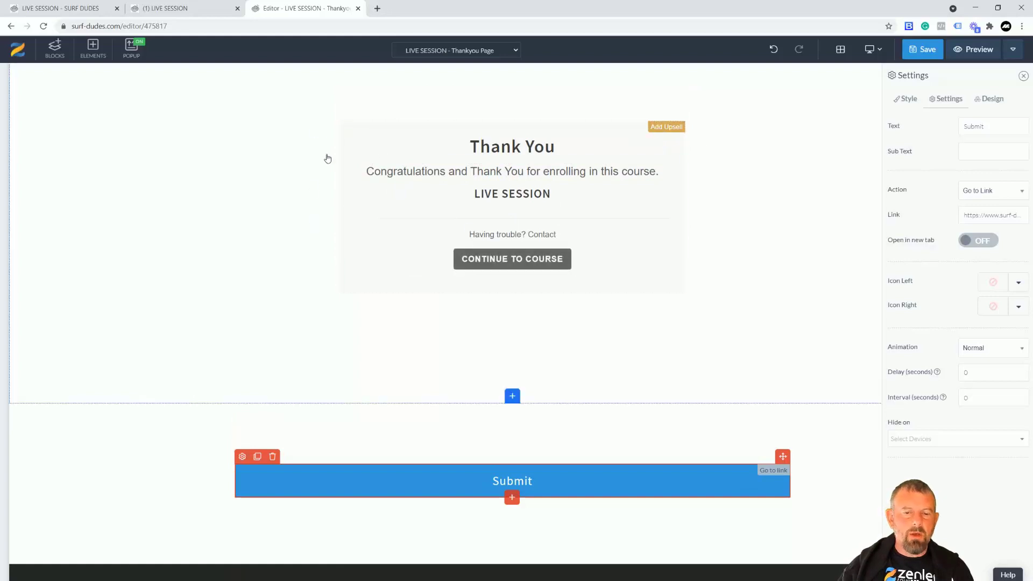
left_click_drag(783, 457, 487, 199)
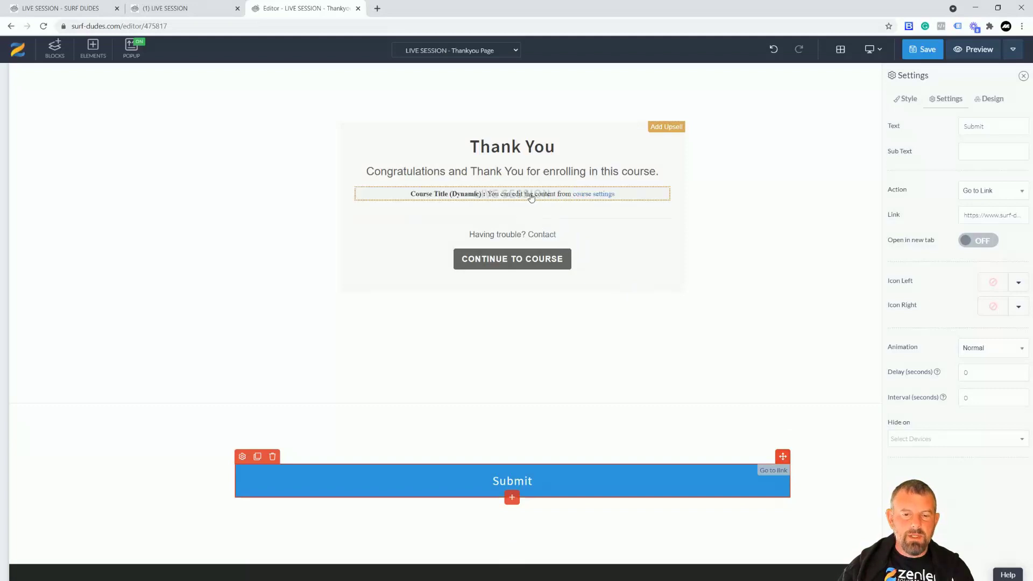
Delete the block containing the Submit button from the Thankyou Page.
left_click(514, 176)
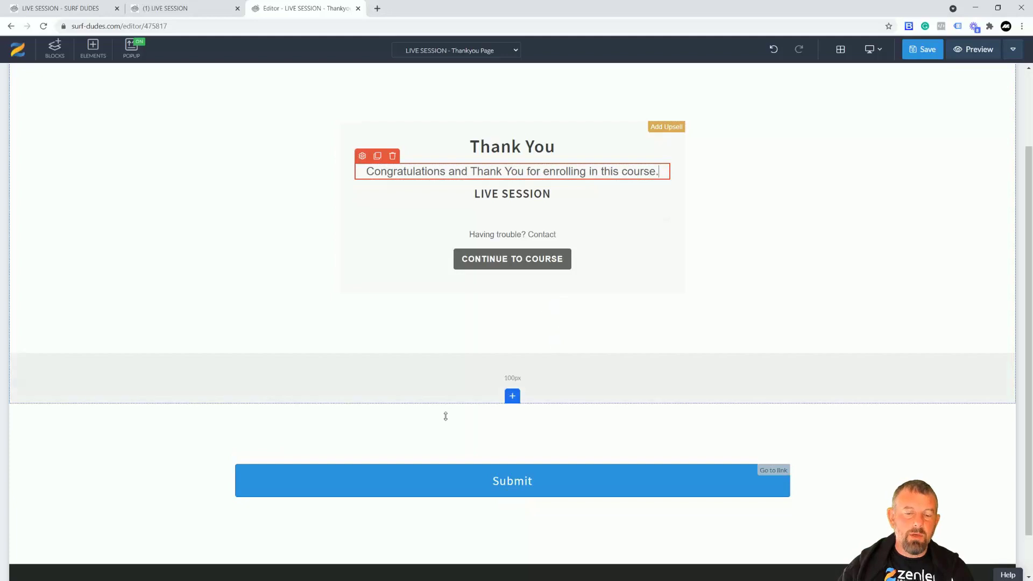
left_click(62, 411)
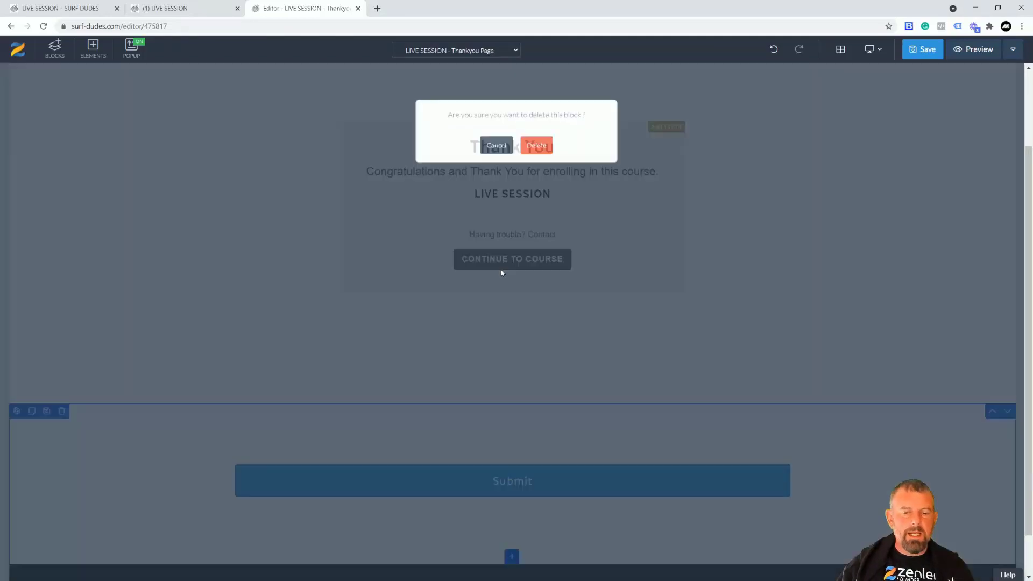
left_click(536, 154)
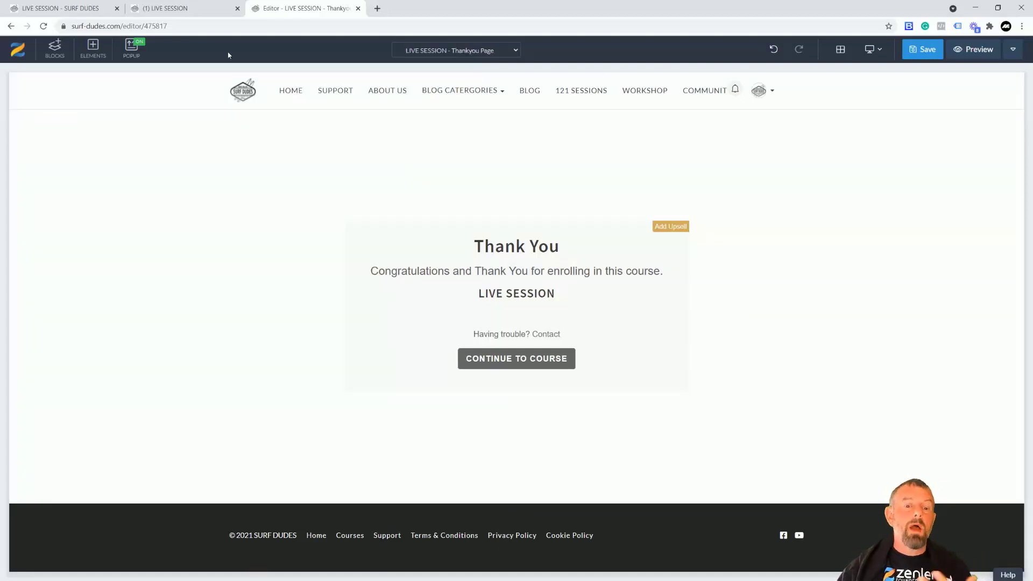
Open the LIVE SESSION course from the course list and review its pricing plans.
left_click(187, 12)
left_click(79, 11)
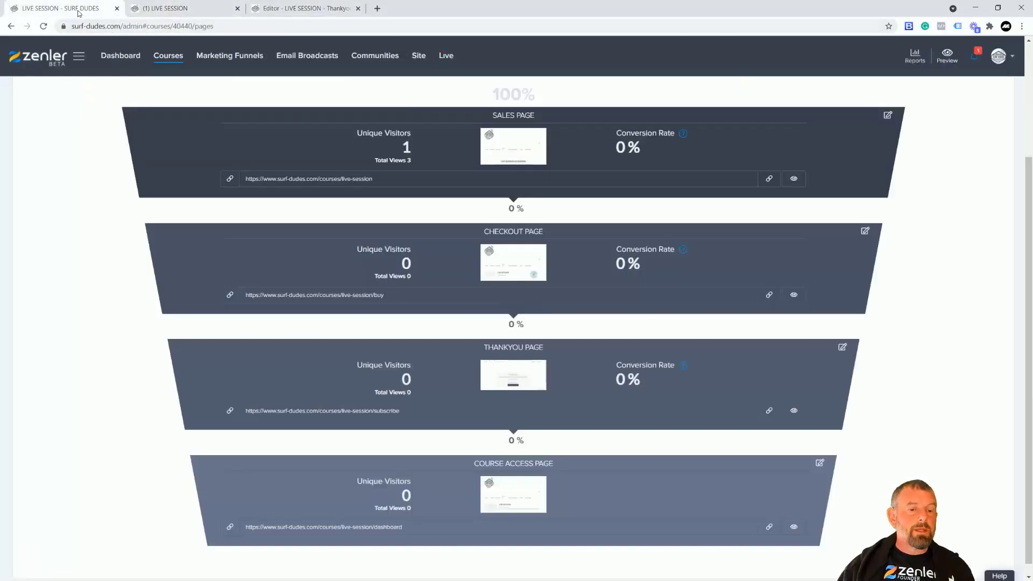
left_click(168, 60)
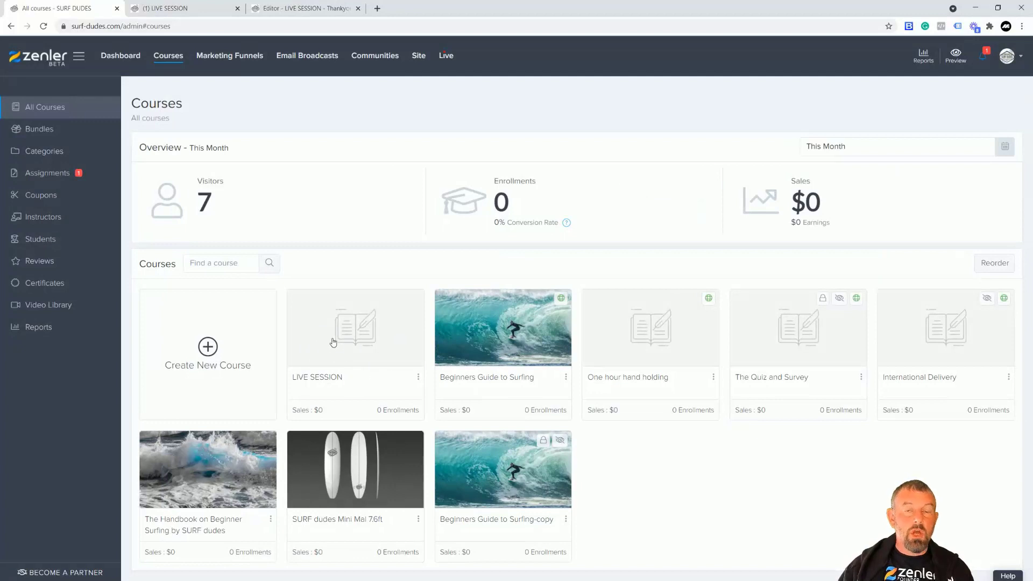
left_click(363, 322)
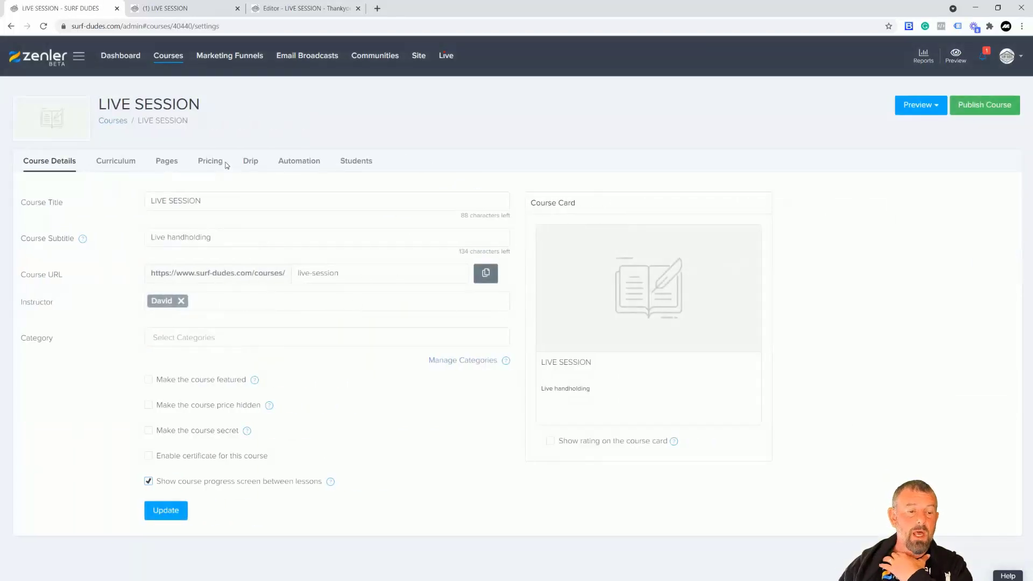
left_click(210, 165)
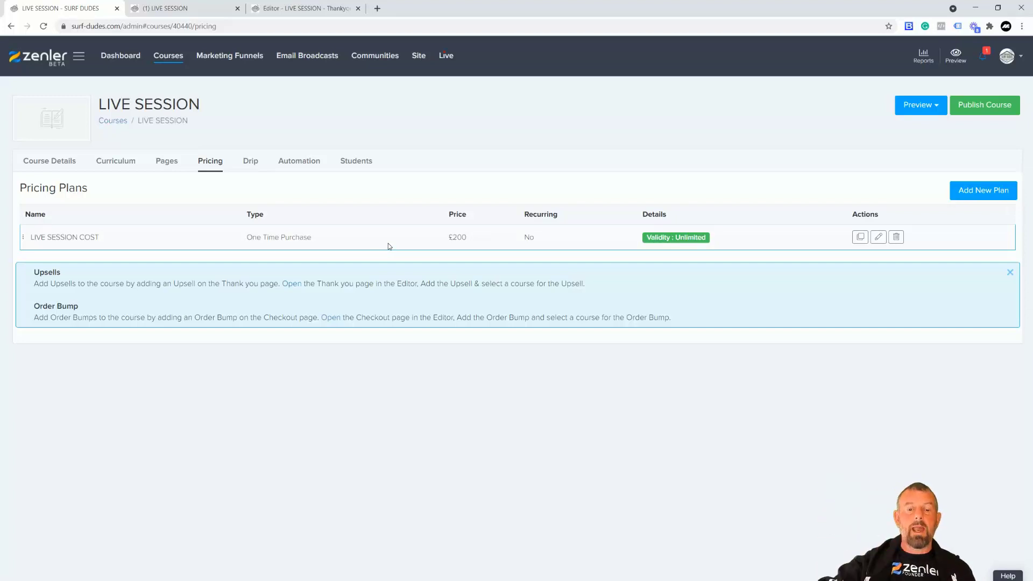
Open the creation form for a new live class in the Live area.
left_click(447, 59)
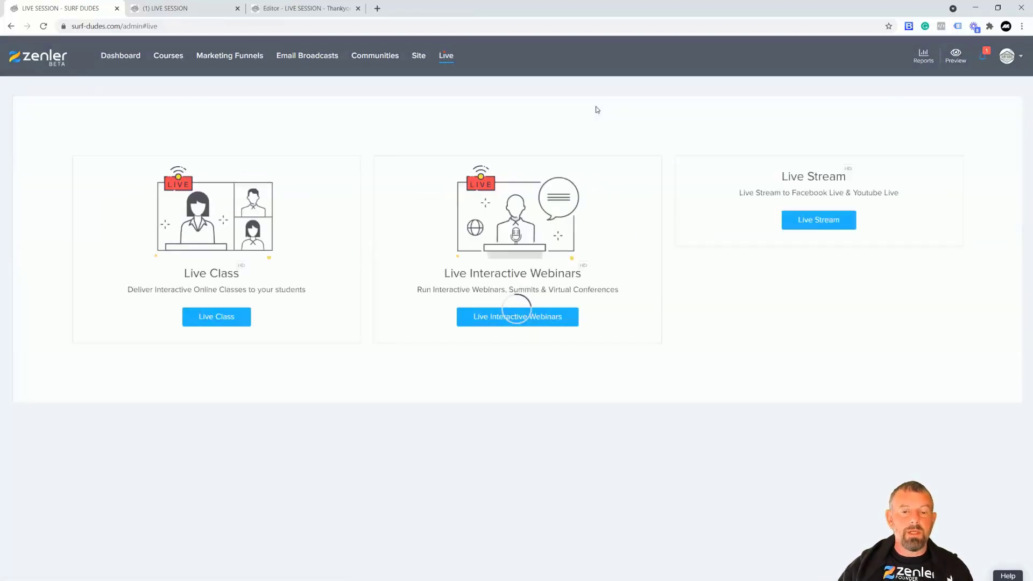
left_click(211, 321)
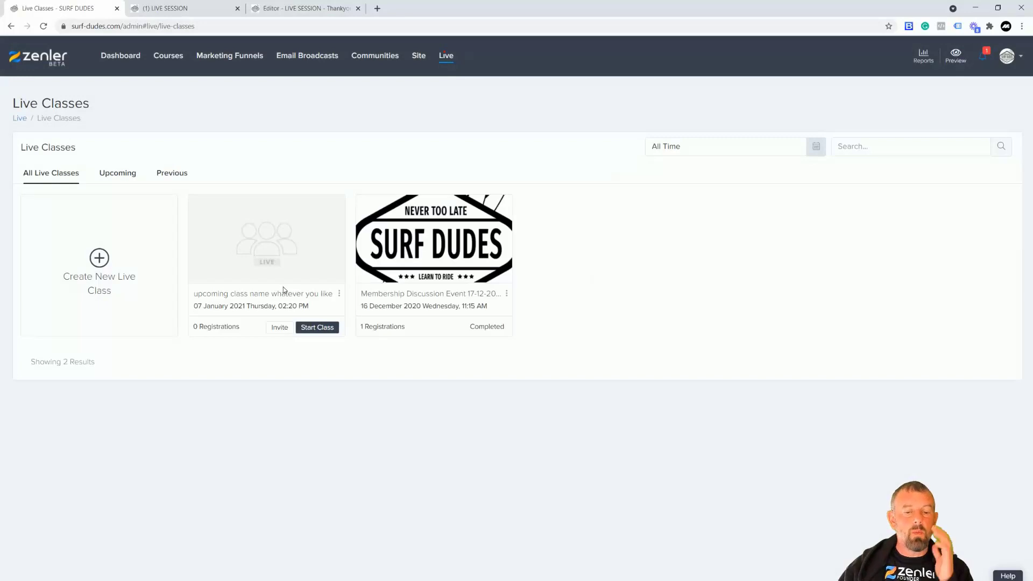
left_click(101, 261)
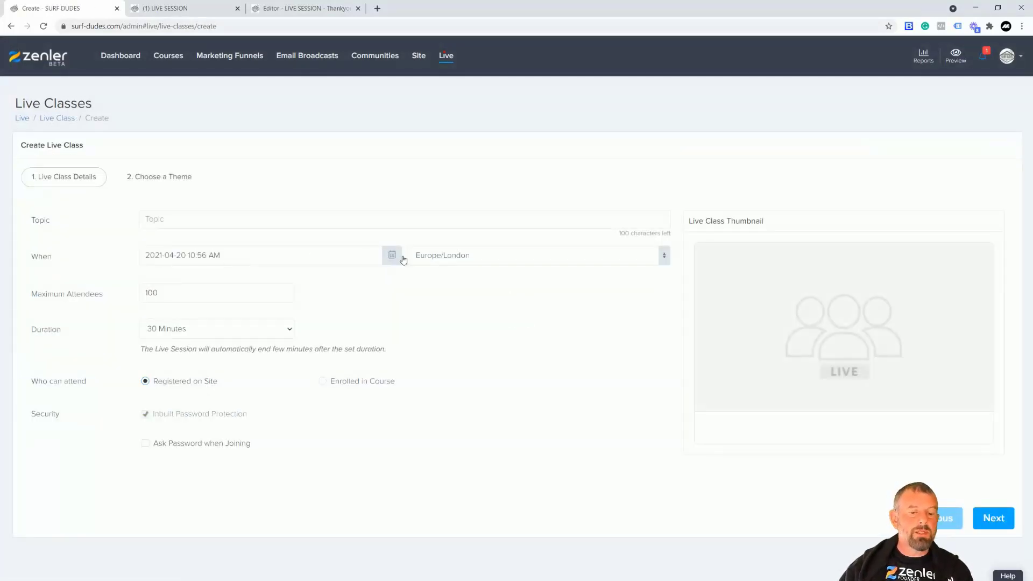
Set the live class's start to 20 April 2021 at 4:30 PM.
left_click(394, 260)
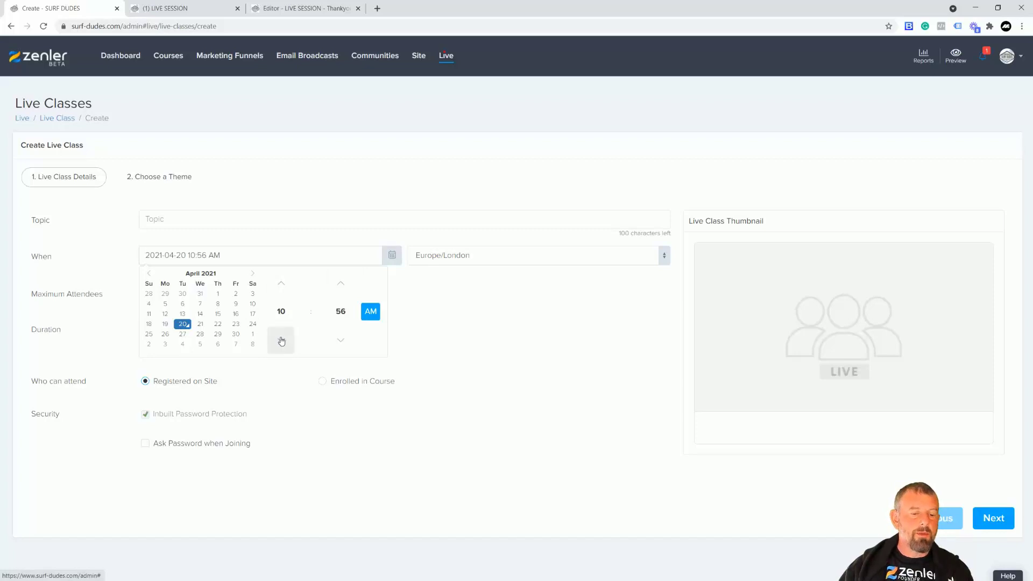
double_click(281, 293)
left_click(282, 293)
double_click(282, 293)
double_click(281, 294)
double_click(281, 293)
double_click(281, 293)
double_click(281, 293)
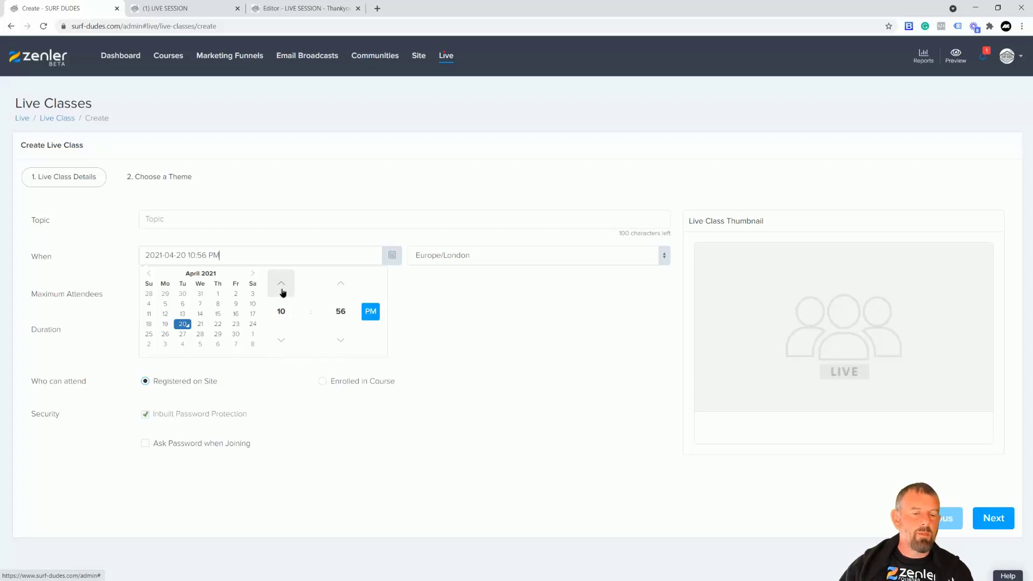
left_click(282, 294)
left_click(281, 293)
left_click(282, 294)
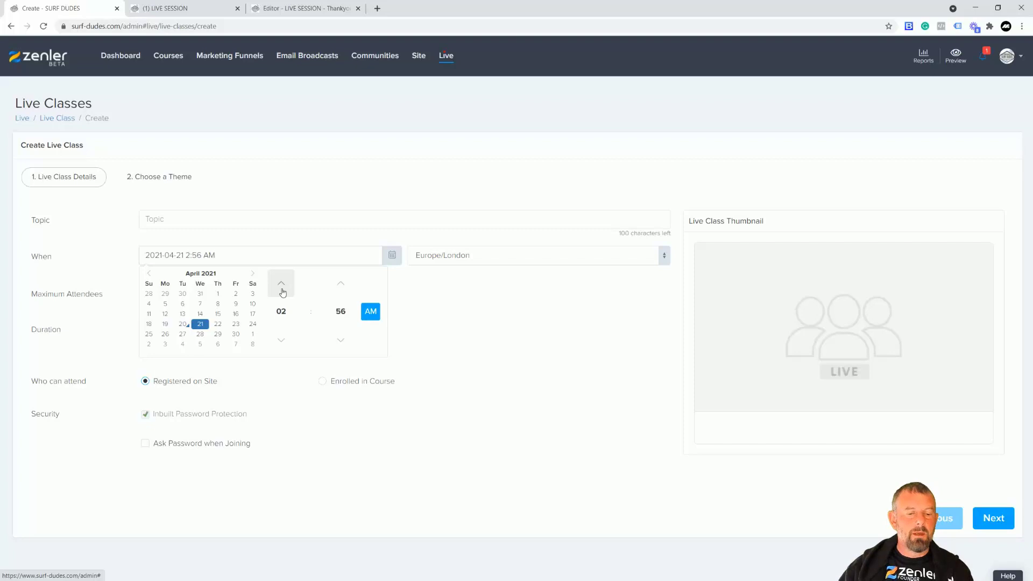
double_click(282, 340)
left_click(281, 340)
double_click(281, 341)
left_click(282, 340)
left_click(282, 341)
left_click(282, 340)
left_click(282, 341)
left_click(340, 308)
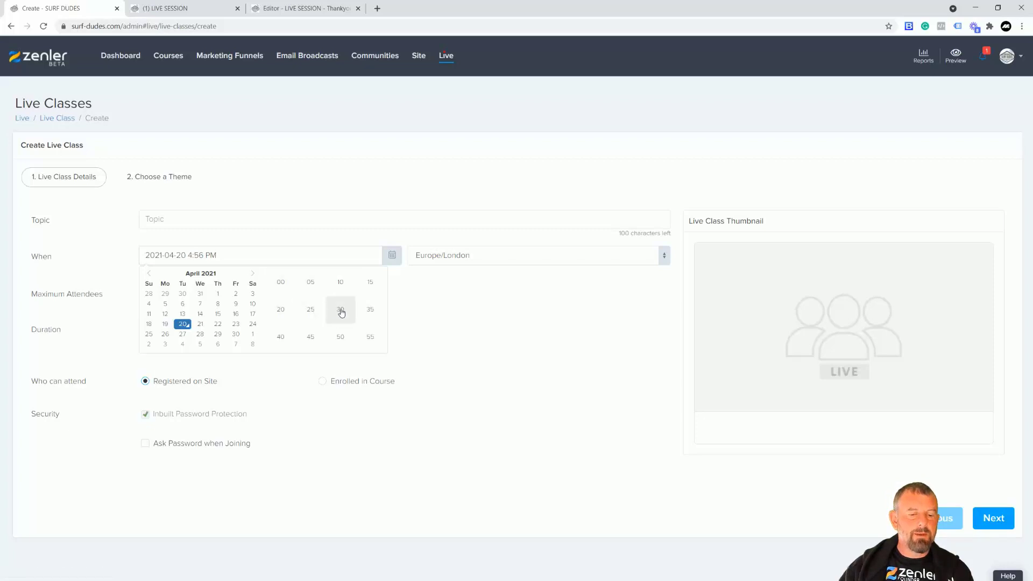
left_click(340, 310)
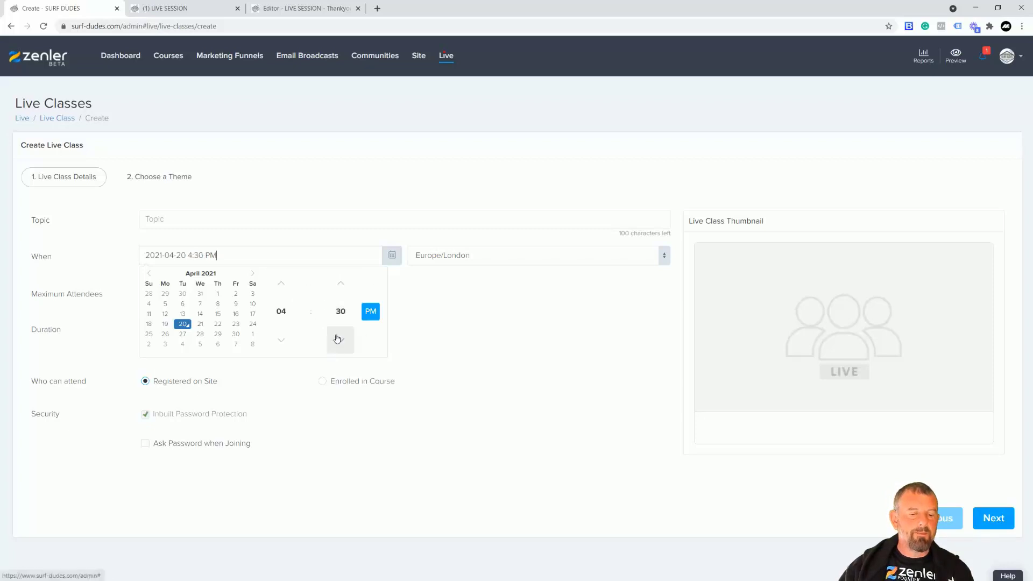
left_click(510, 358)
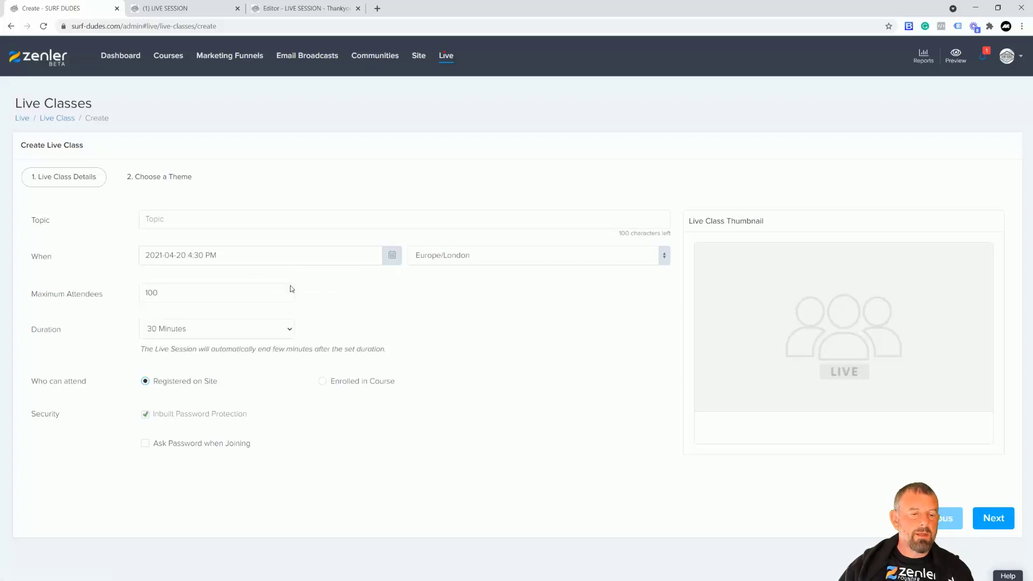
Enter "LIVE SESSION FOR 20th April Surf Basics" as the live class topic.
left_click(171, 219)
type("LIV")
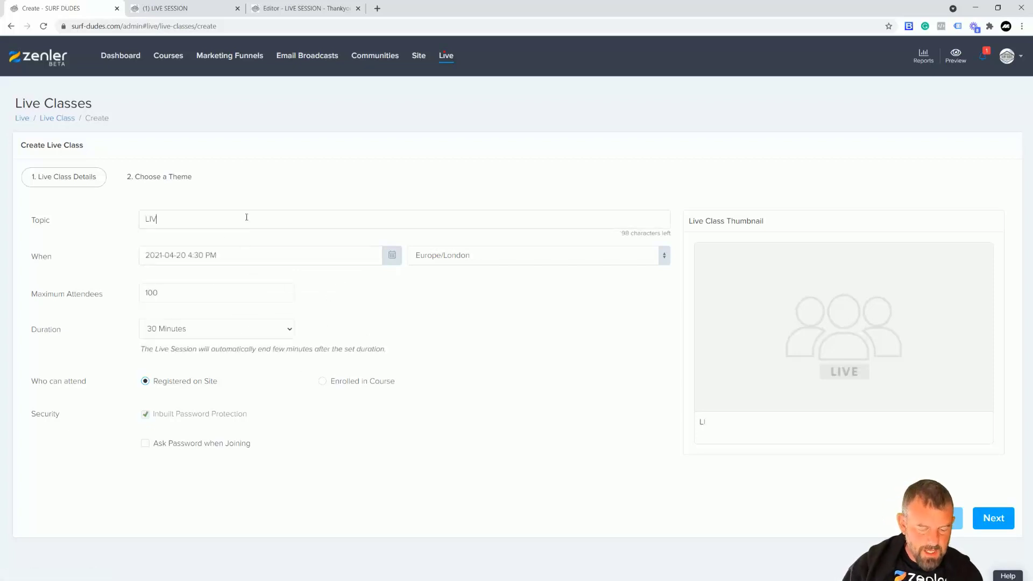
type("E SESSI")
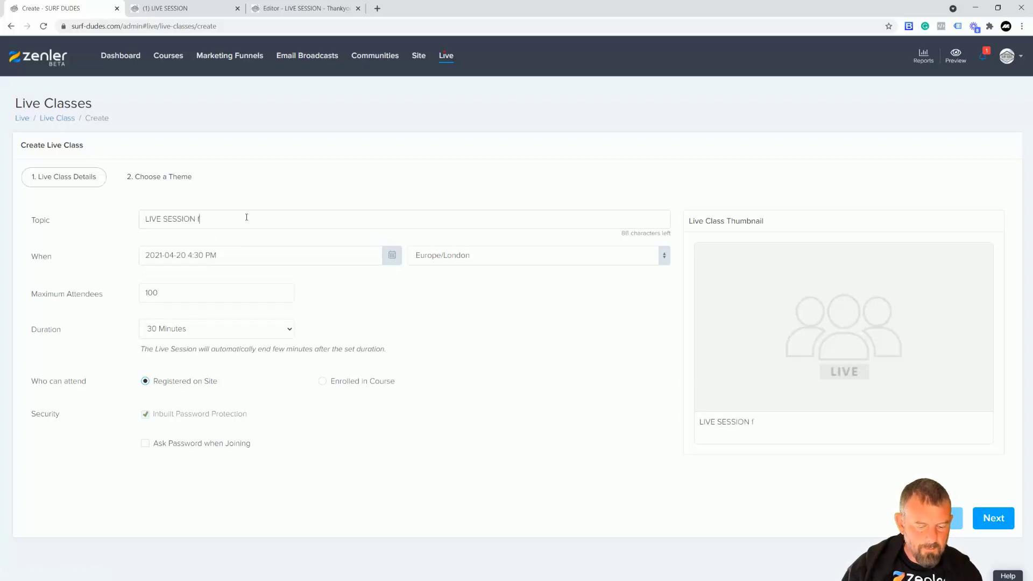
type("ON FOR 20th Apri")
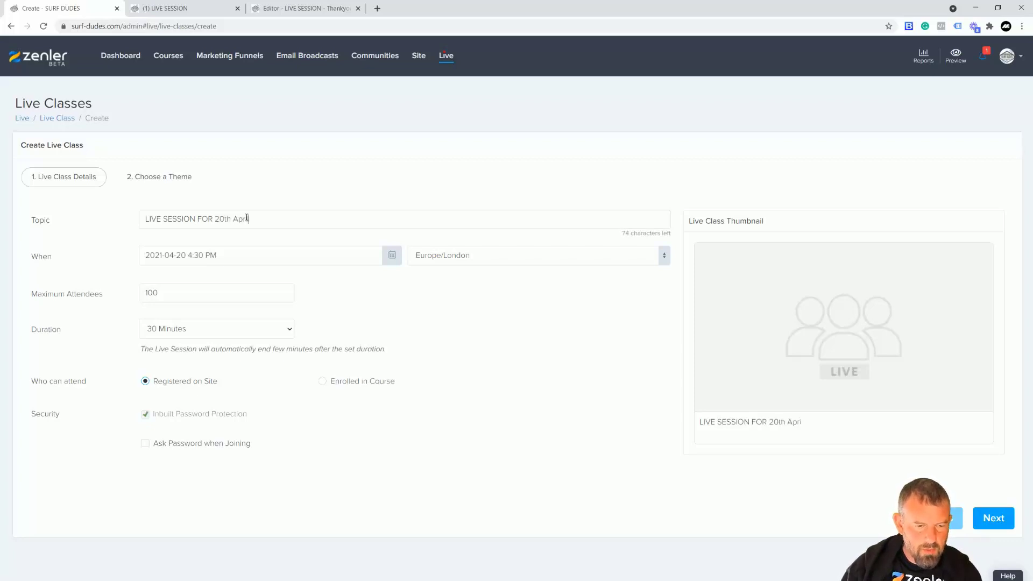
type("ll Surf Basics")
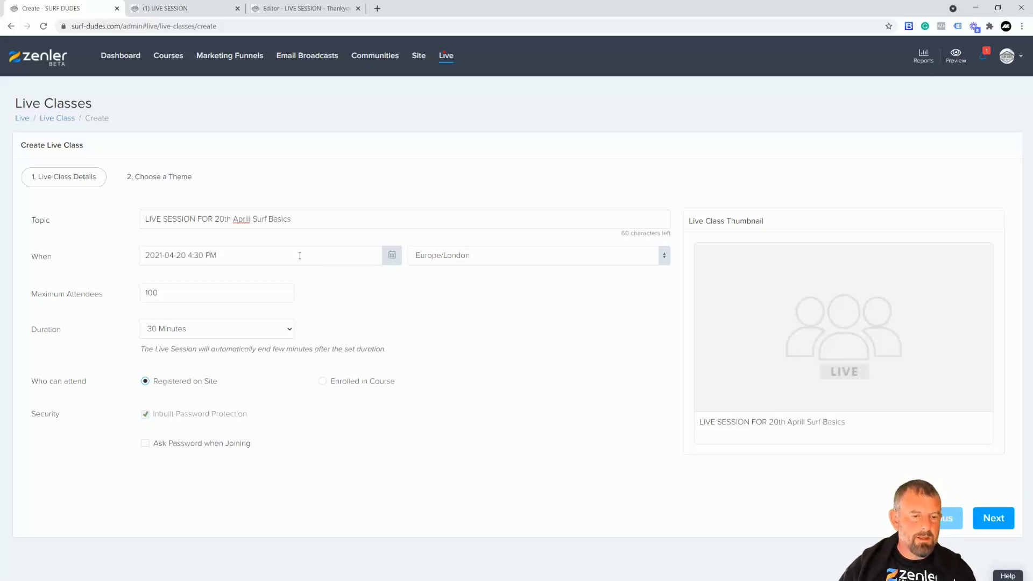
key("BackSpace")
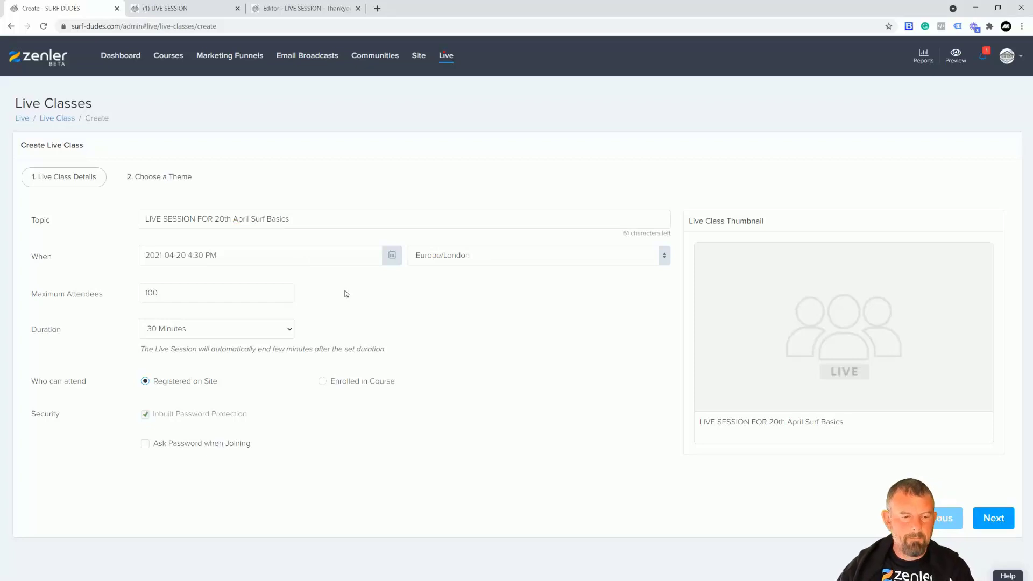
left_click_drag(304, 216, 142, 214)
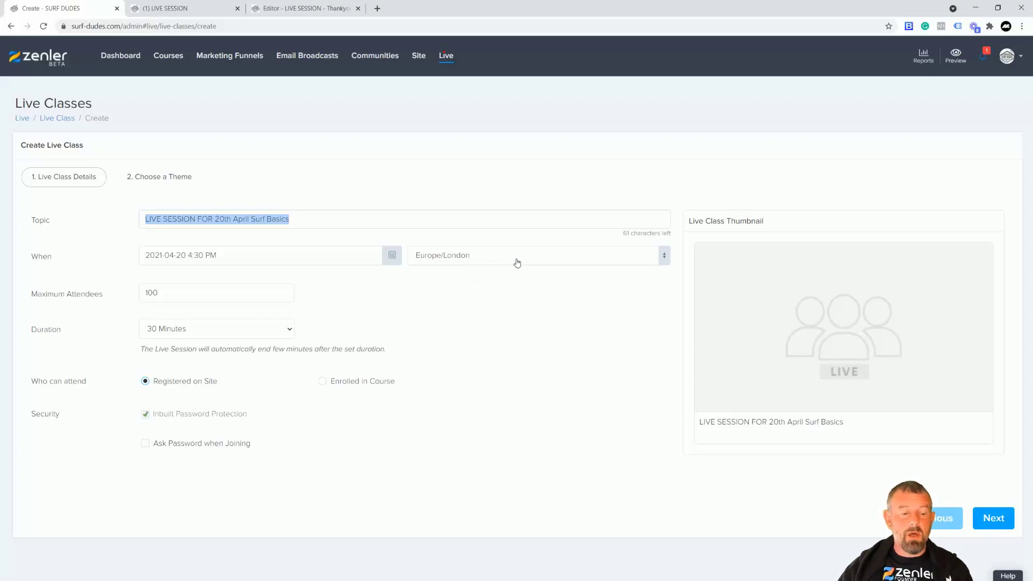
Set the live class duration to 2 Hours 15 Minutes and restrict attendance to people enrolled in a course.
left_click(294, 331)
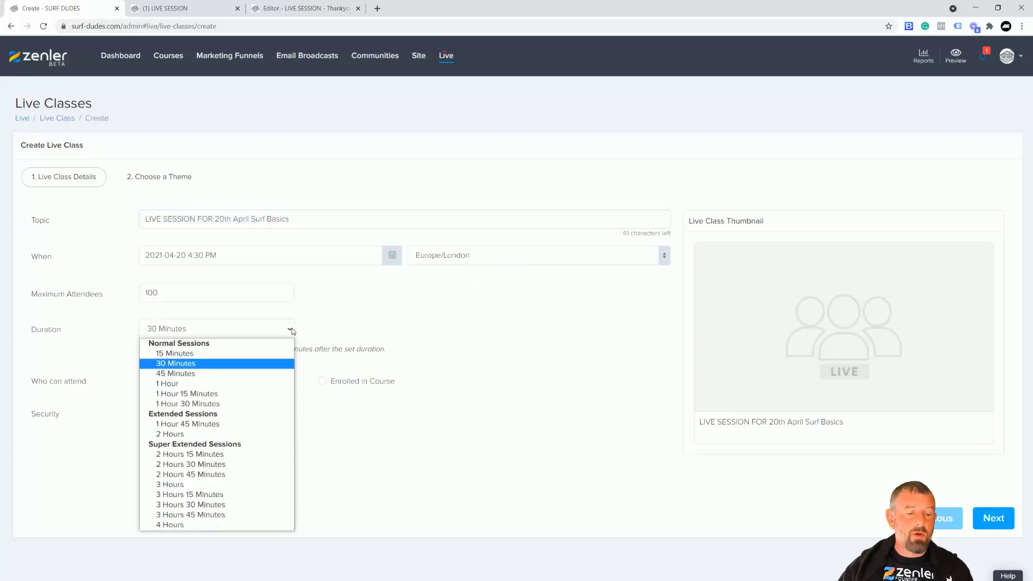
left_click(182, 457)
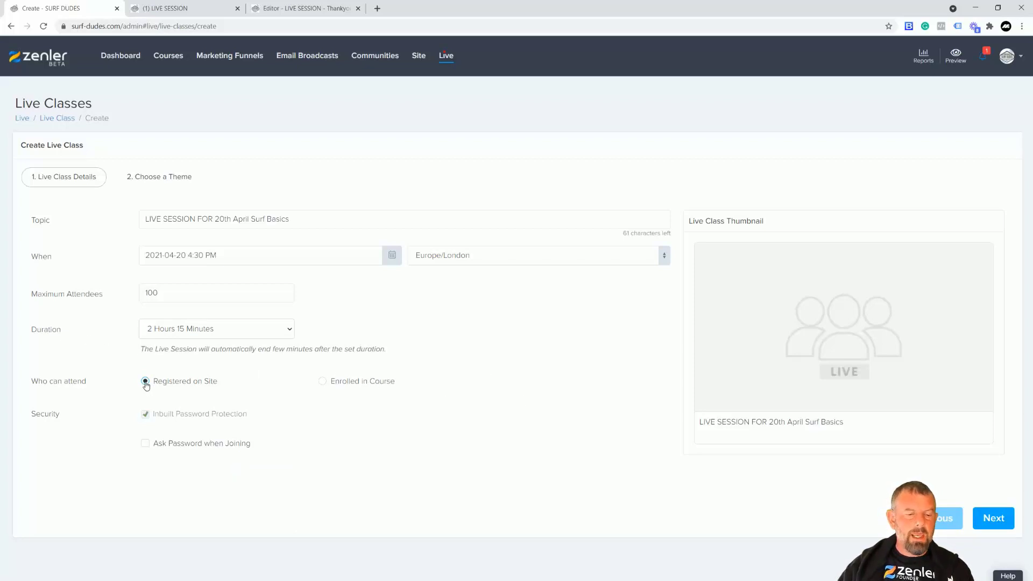
left_click(322, 382)
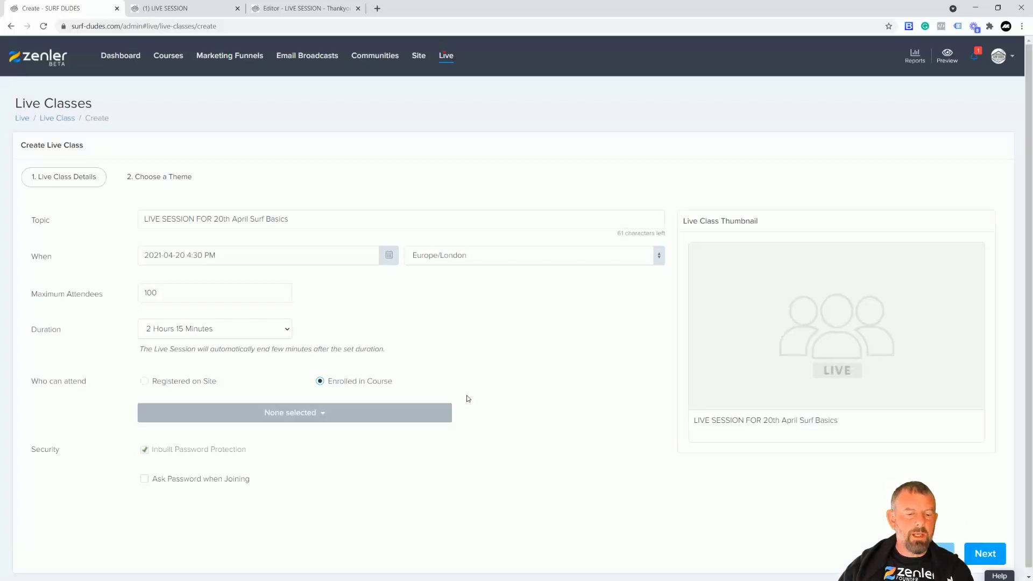
Look through the list of eligible courses and their plans for the LIVE SESSION course.
left_click(322, 415)
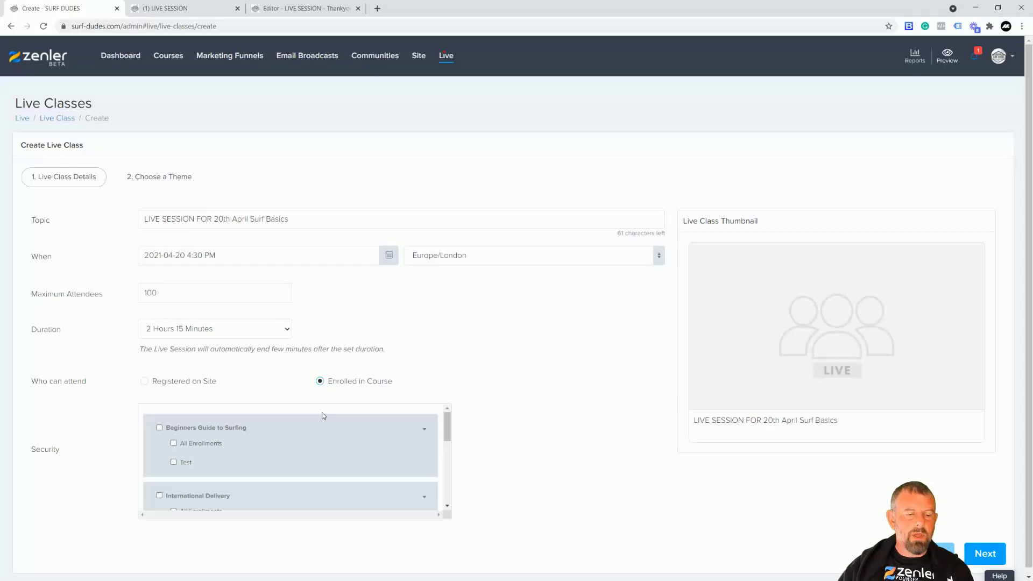
scroll(333, 435, "down", 5)
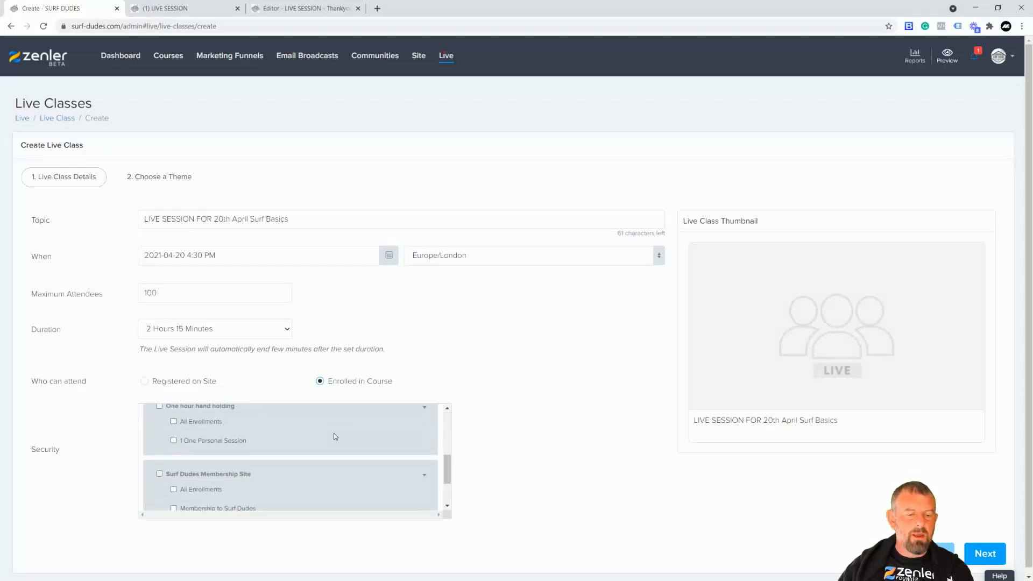
scroll(335, 437, "up", 3)
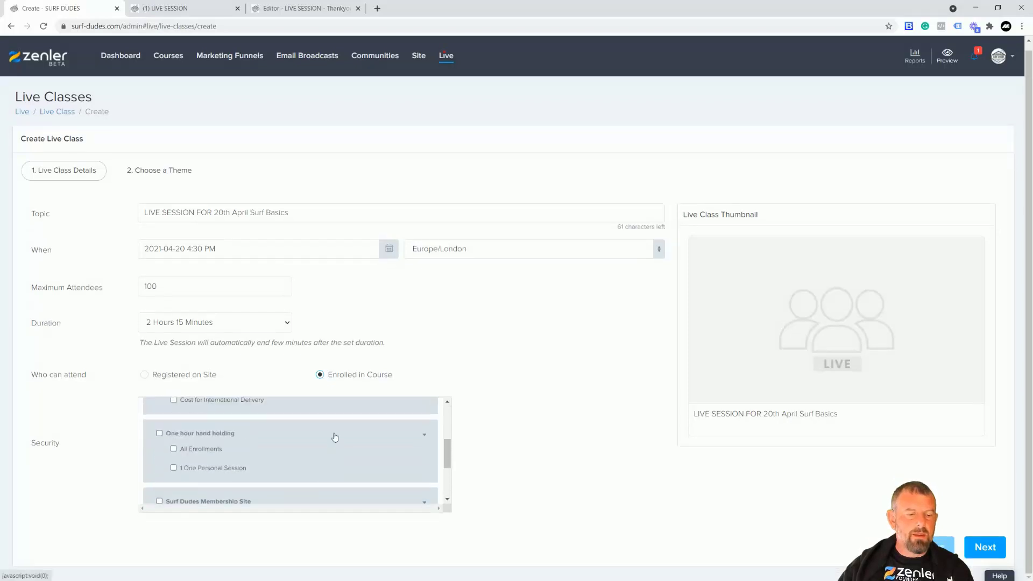
scroll(335, 437, "up", 5)
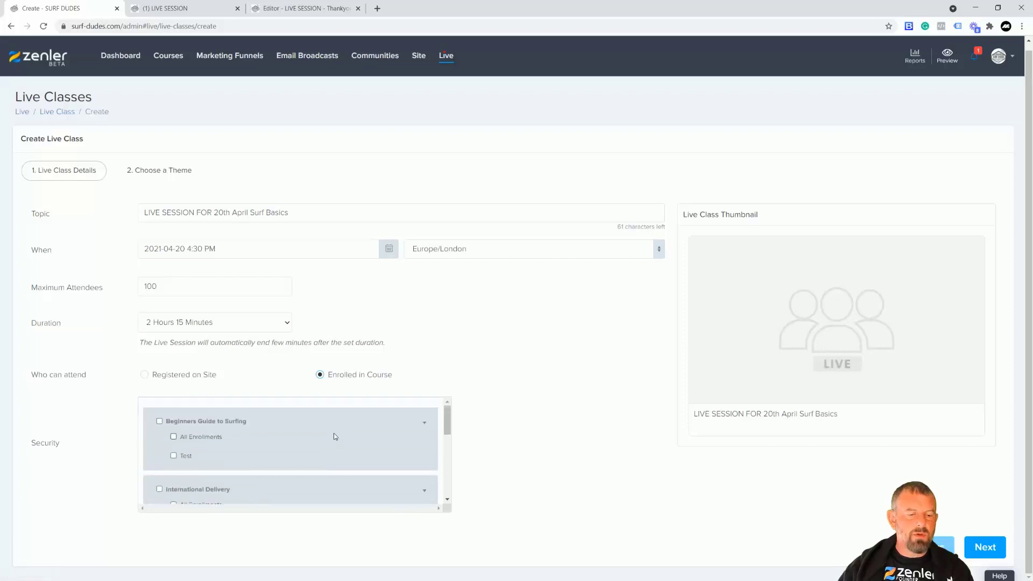
scroll(335, 436, "down", 5)
left_click(507, 447)
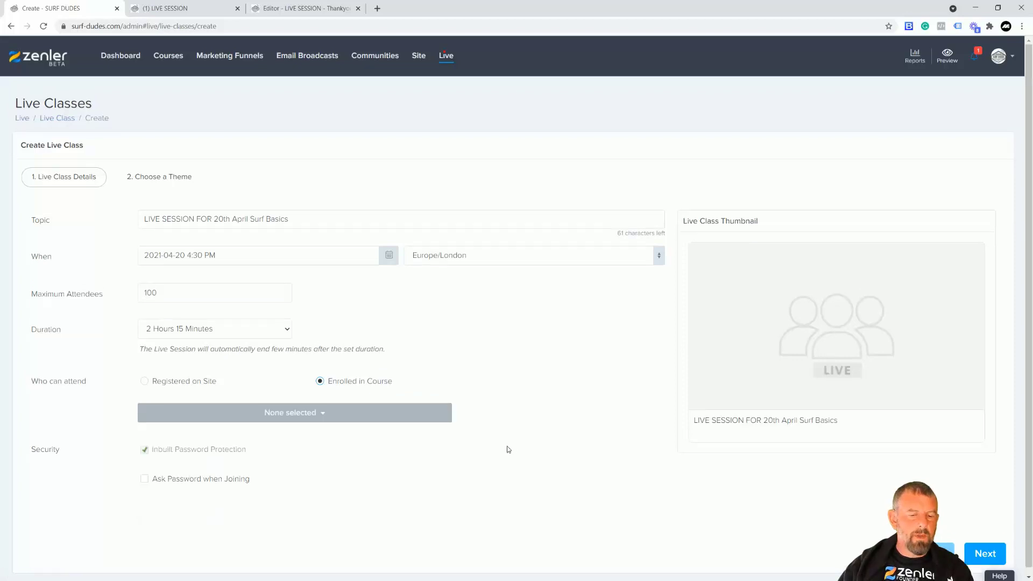
left_click(326, 415)
mouse_move(447, 489)
left_mouse_down()
mouse_move(445, 424)
mouse_move(440, 489)
mouse_move(464, 499)
left_mouse_up()
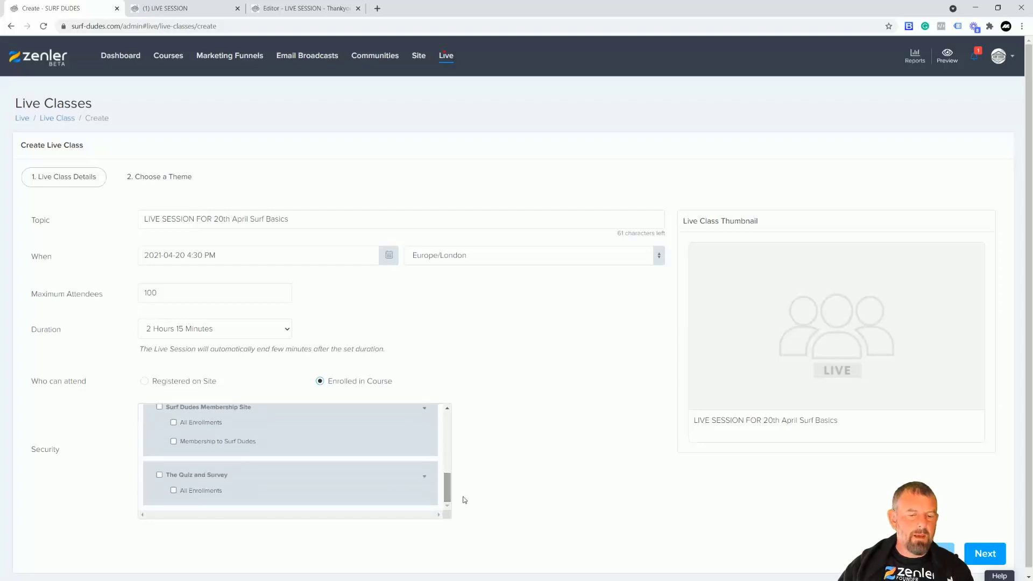
left_click(464, 499)
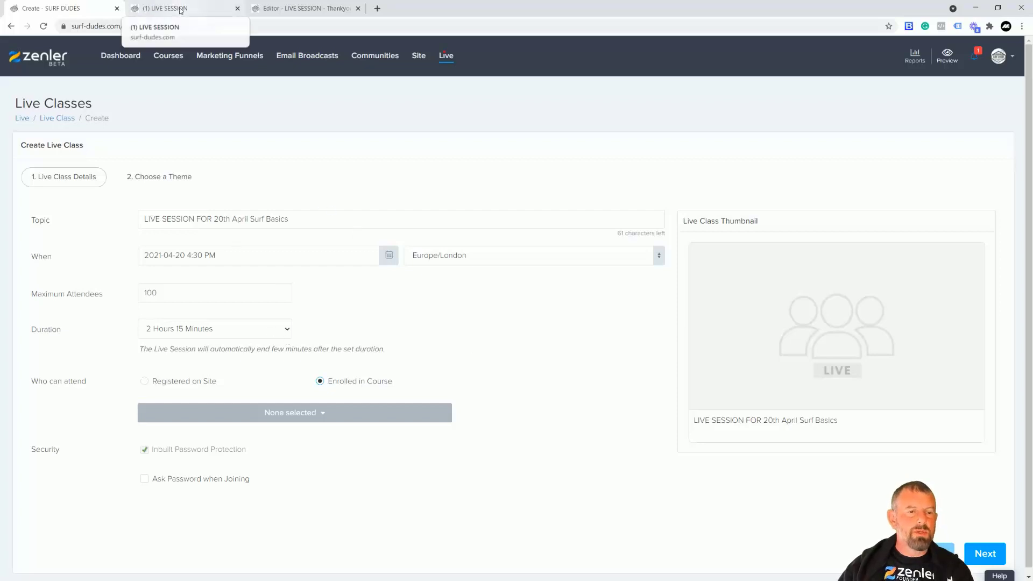
left_click(160, 10)
left_click(80, 10)
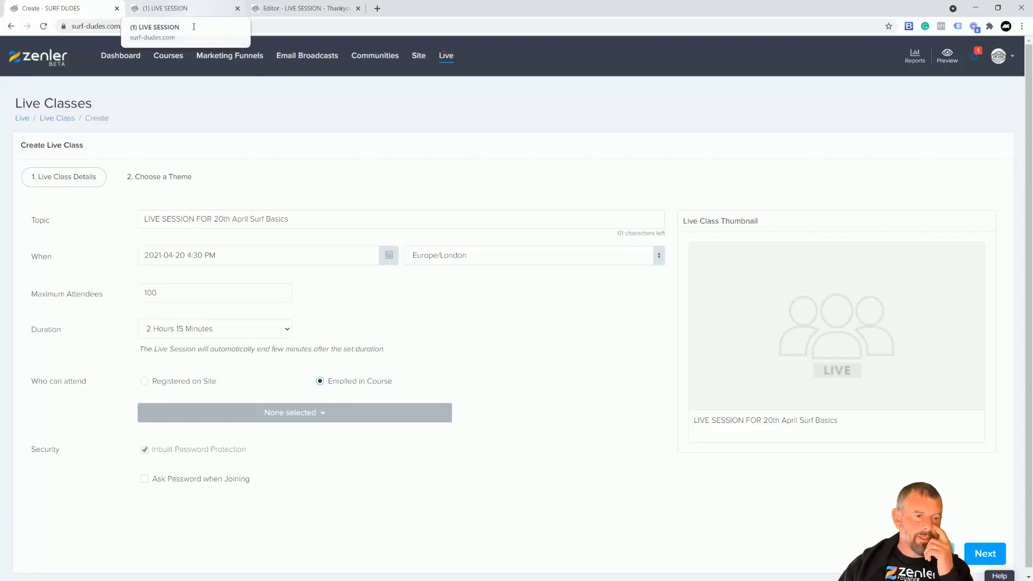
Open the LIVE SESSION course, change its title to "LIVE SESSION 20th April" and save the course details.
left_click(177, 62)
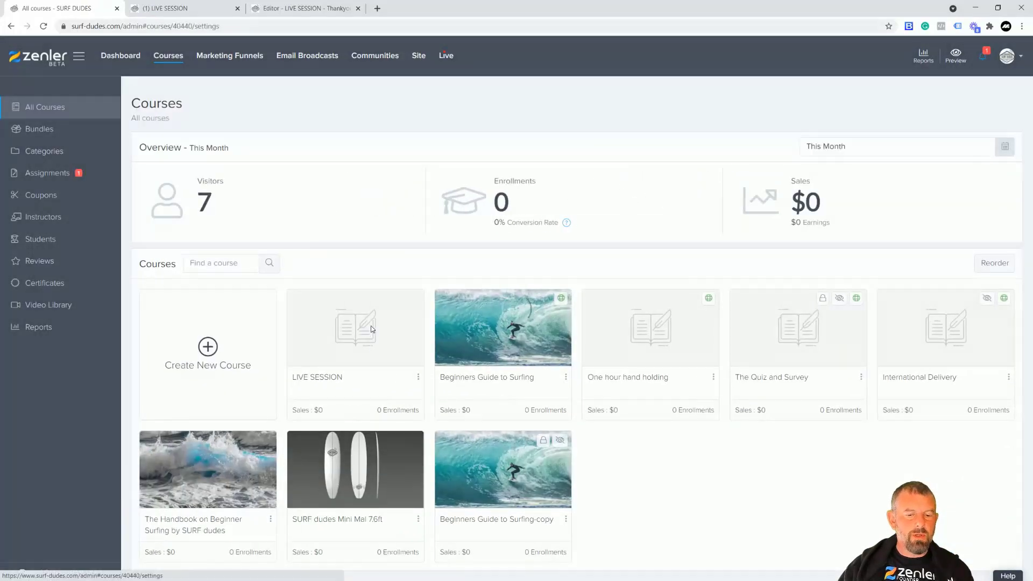
left_click(370, 326)
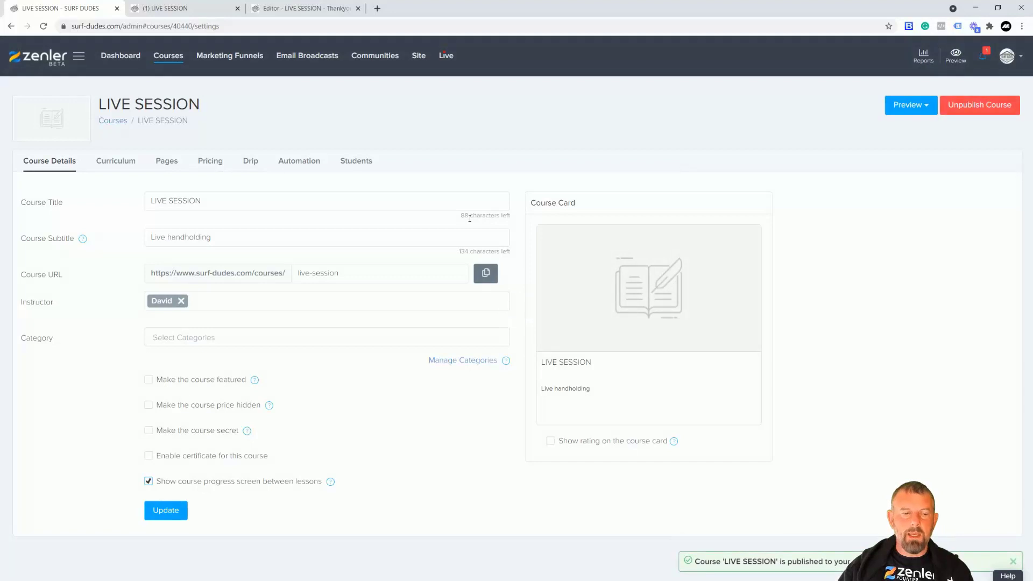
left_click_drag(202, 202, 137, 202)
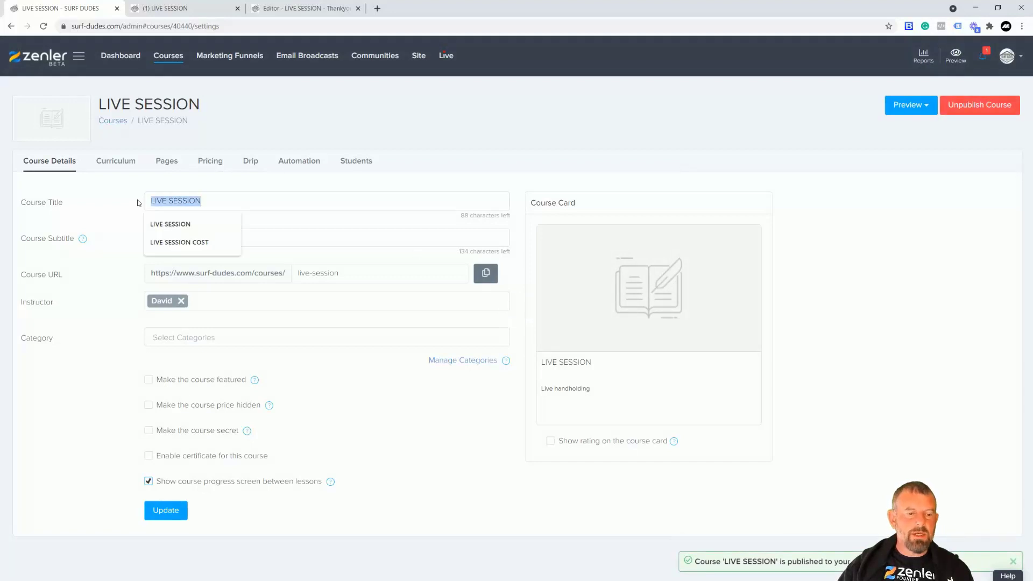
left_click(499, 156)
left_click(199, 194)
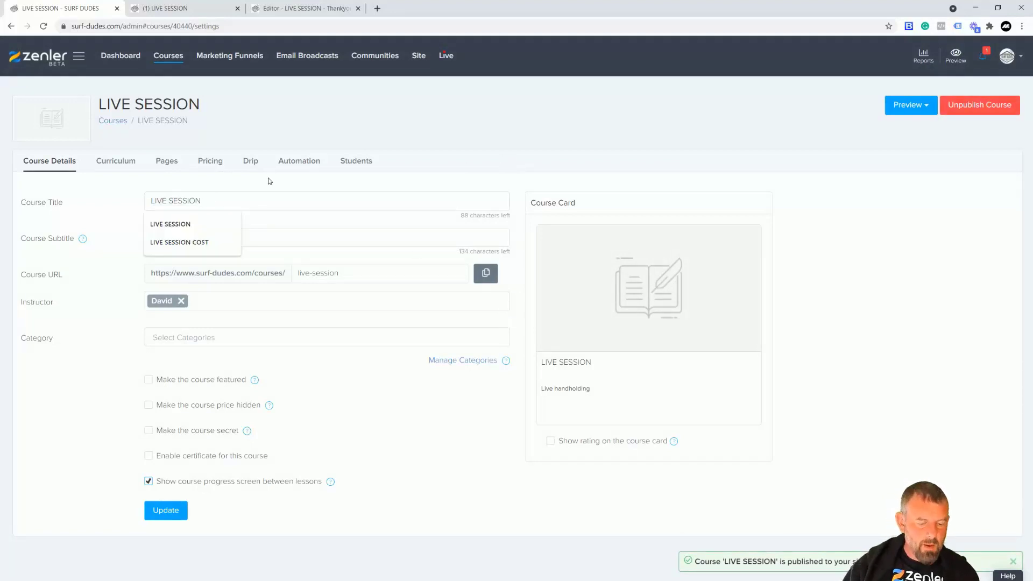
type("20th April")
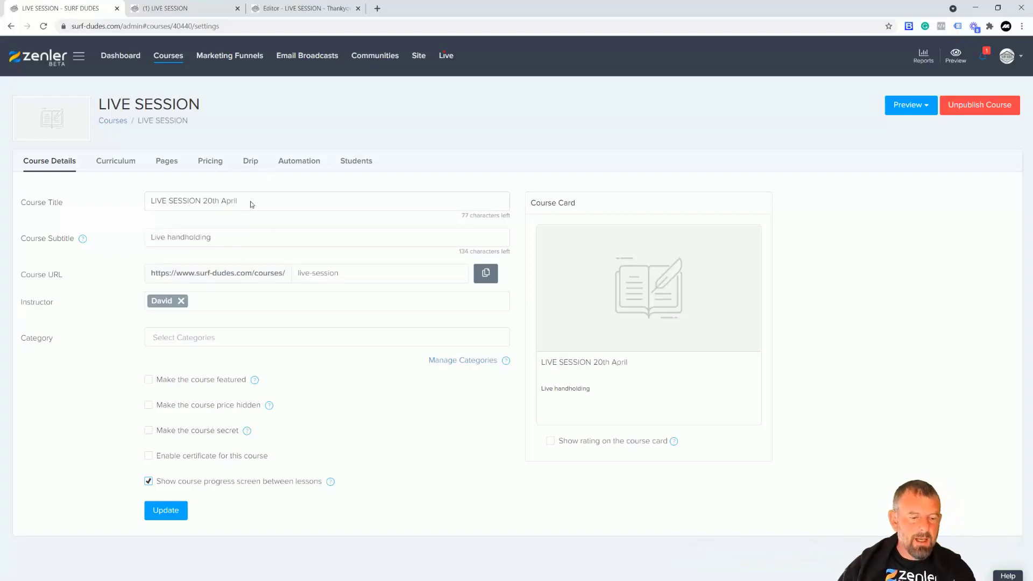
left_click(159, 505)
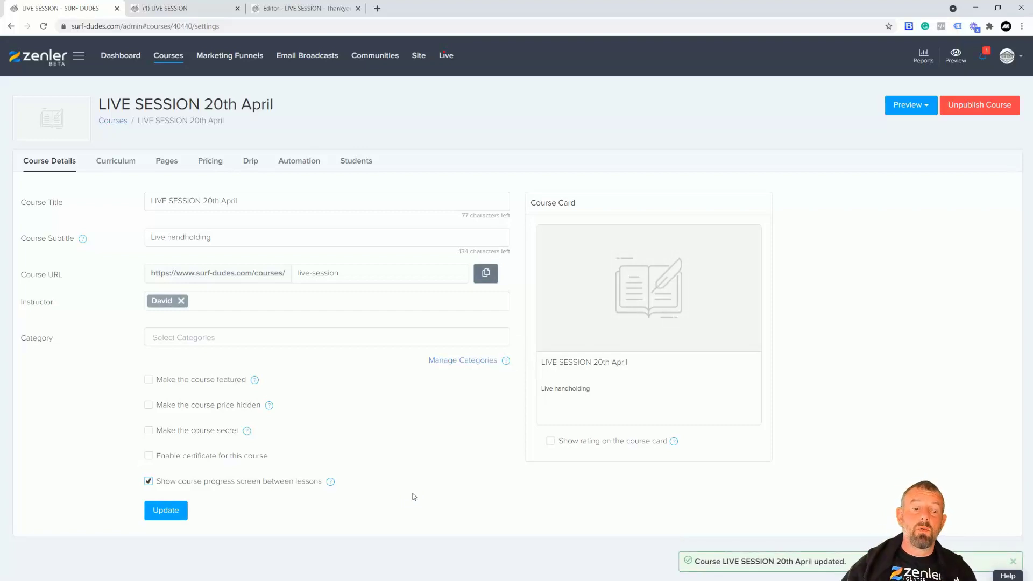
Start a new live class in the Live area with the topic "LIVE SESSION FOR 20th April Surf Basics".
mouse_move(593, 348)
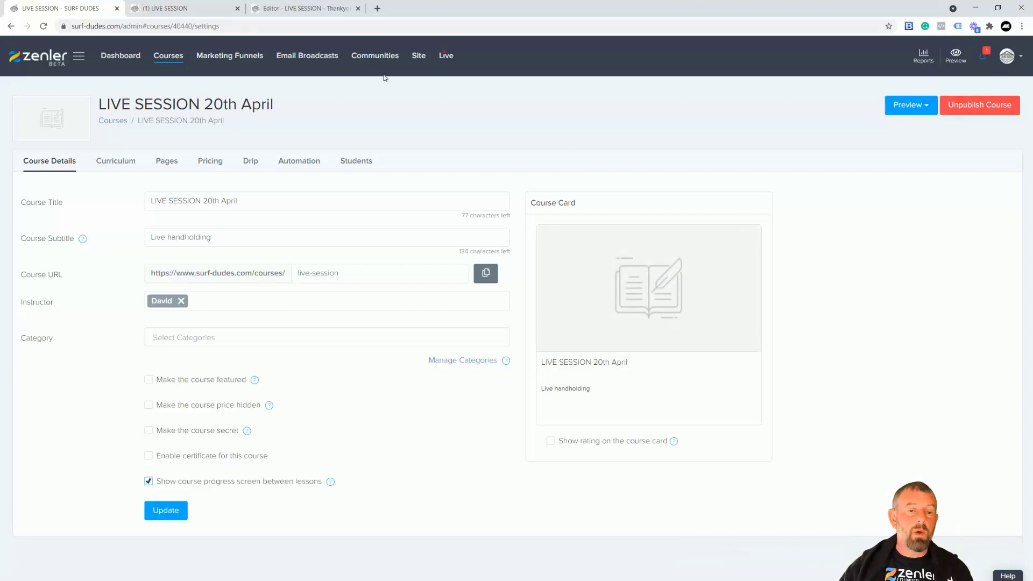
left_click(441, 61)
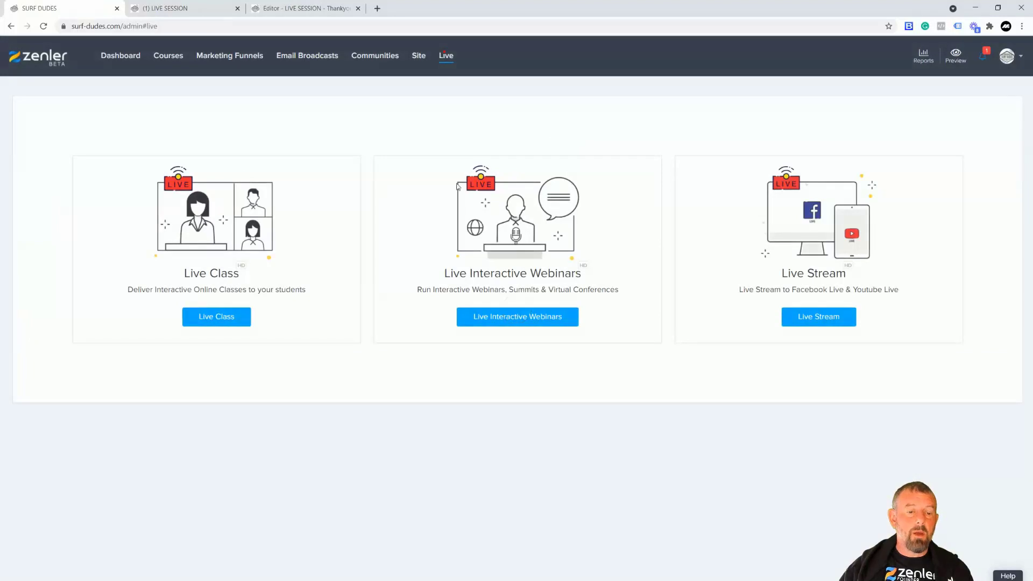
left_click(215, 321)
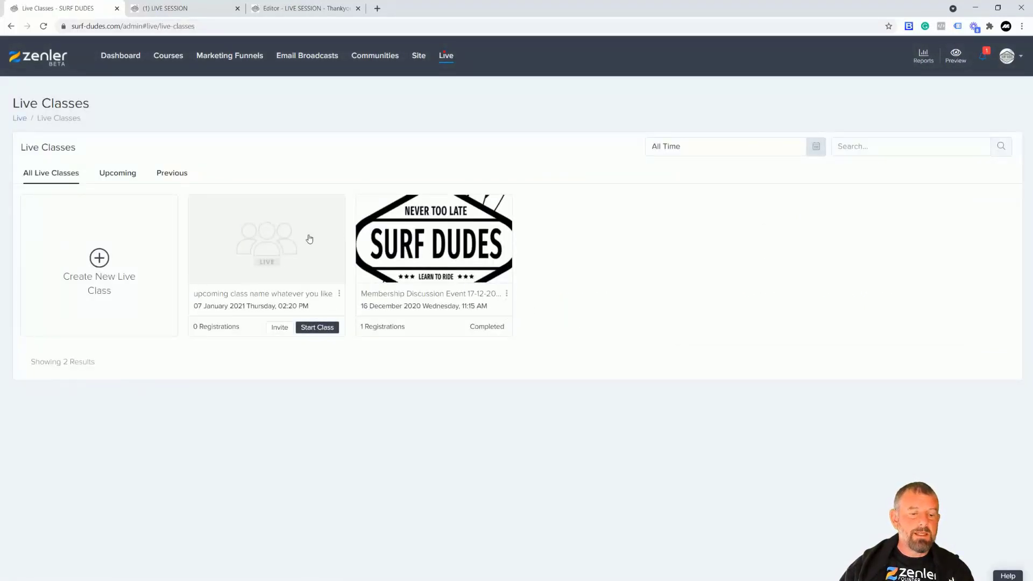
left_click(97, 258)
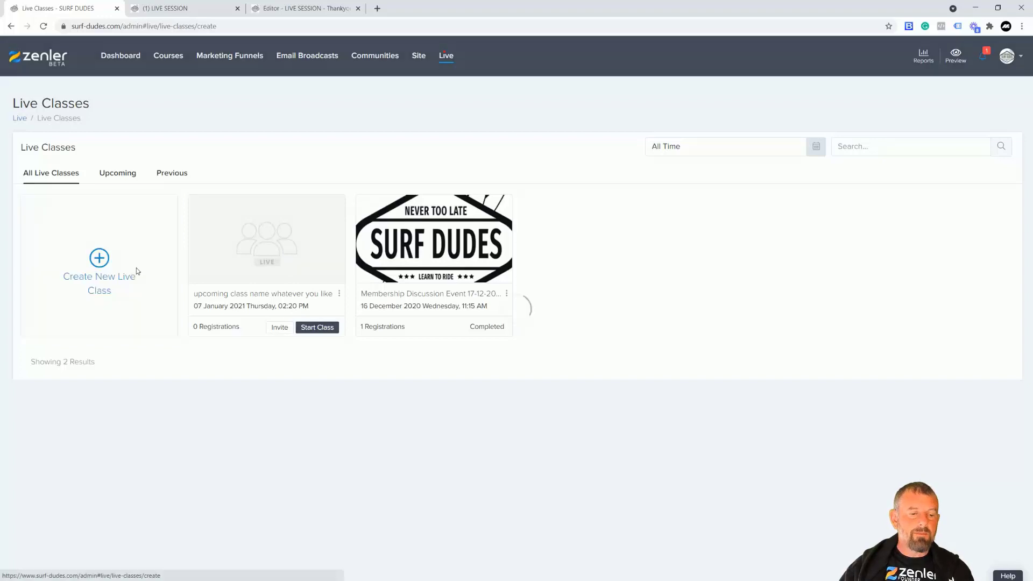
left_click(160, 220)
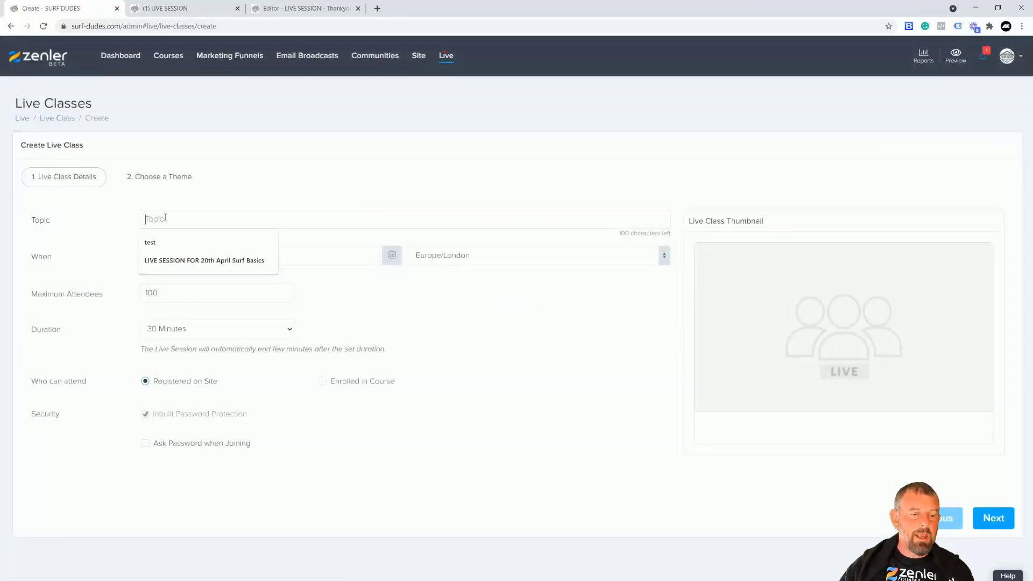
left_click(173, 260)
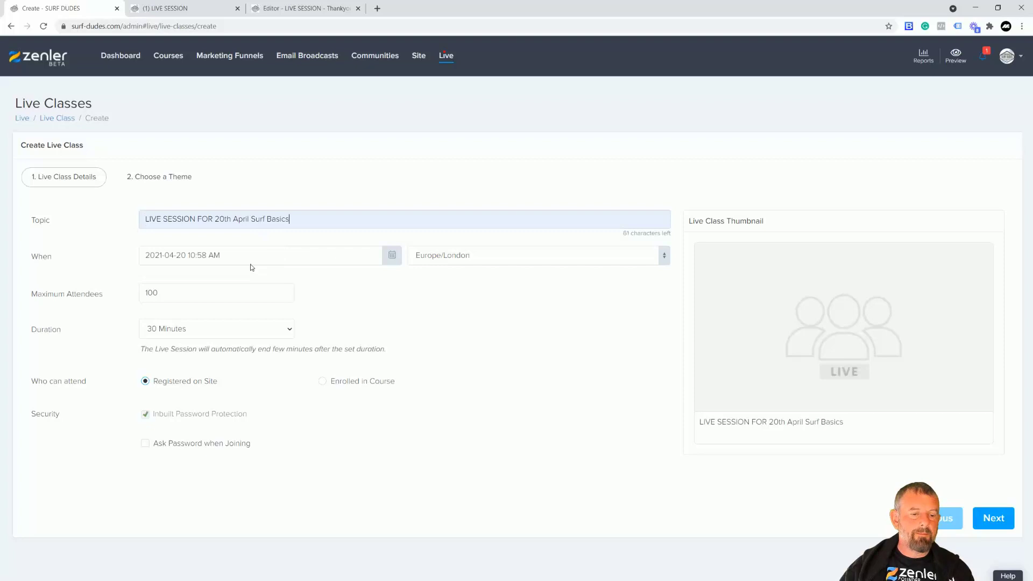
Set the live class date and time to 2021-04-20 4:30 PM, choosing the preset for 30 minutes.
left_click(342, 252)
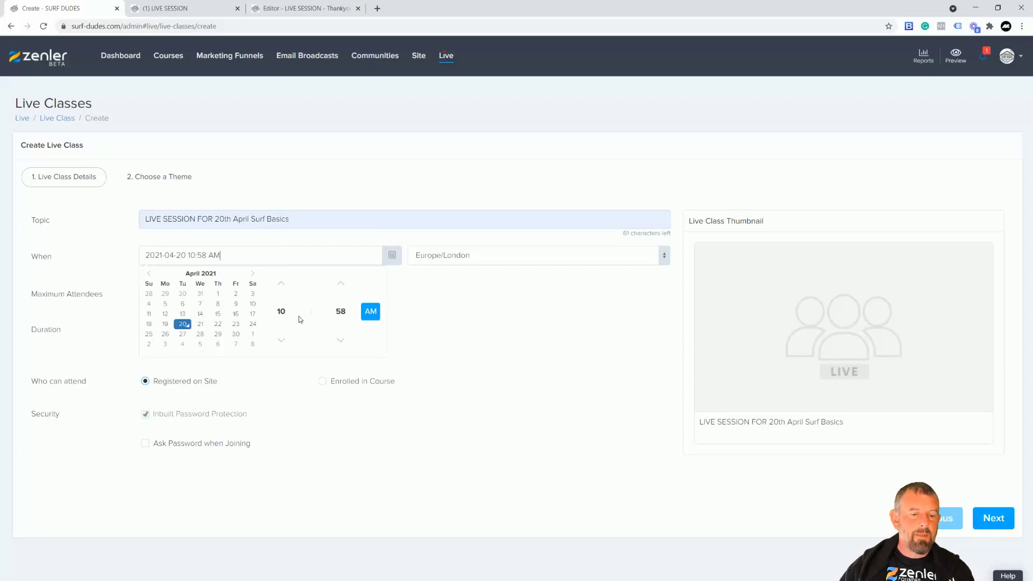
left_click(371, 318)
left_click(280, 342)
left_click(280, 341)
left_click(281, 341)
left_click(280, 341)
left_click(280, 341)
left_click(280, 341)
left_click(339, 344)
left_click(339, 344)
left_click(339, 345)
left_click(339, 344)
left_click(340, 345)
left_click(340, 345)
left_click(341, 345)
left_click(341, 345)
left_click(341, 345)
left_click(341, 346)
left_click(341, 345)
left_click(341, 346)
left_click(341, 346)
left_click(342, 345)
left_click(341, 345)
left_click(341, 345)
left_click(342, 345)
left_click(341, 345)
left_click(344, 318)
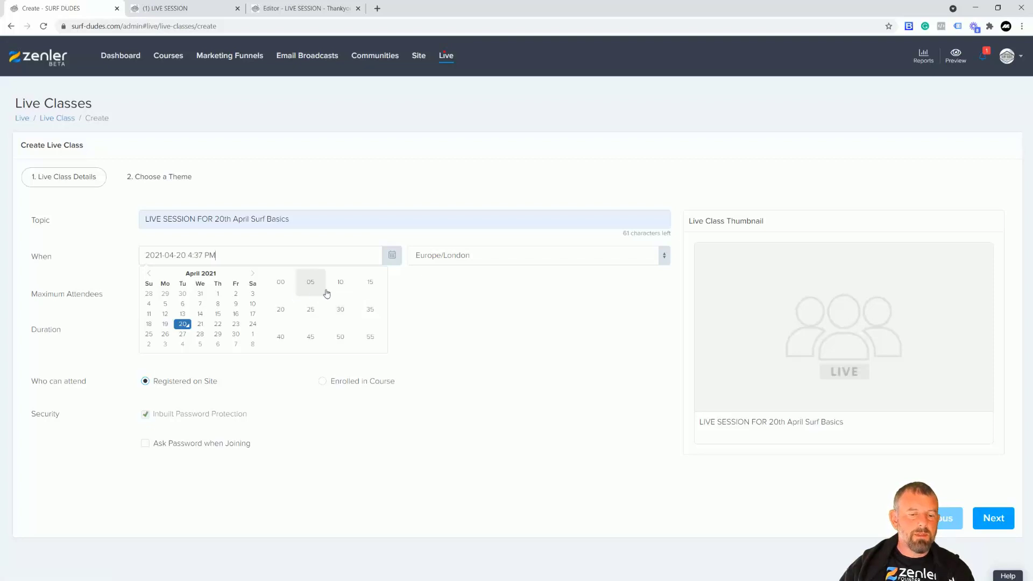
left_click(341, 311)
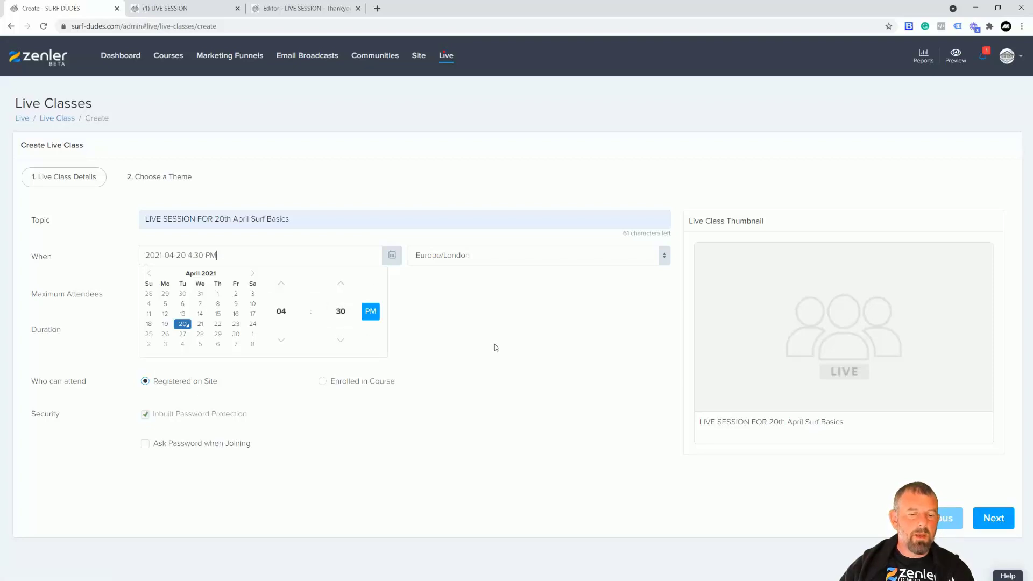
left_click(495, 344)
Restrict attendance to people enrolled in a course and set the class duration to 2 Hours 15 Minutes.
left_click(324, 382)
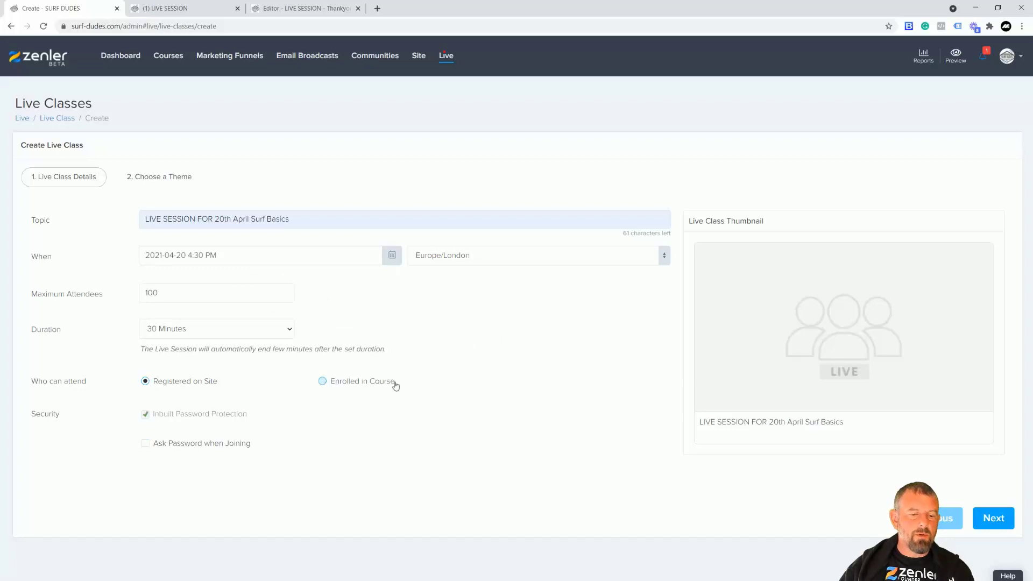
left_click(281, 333)
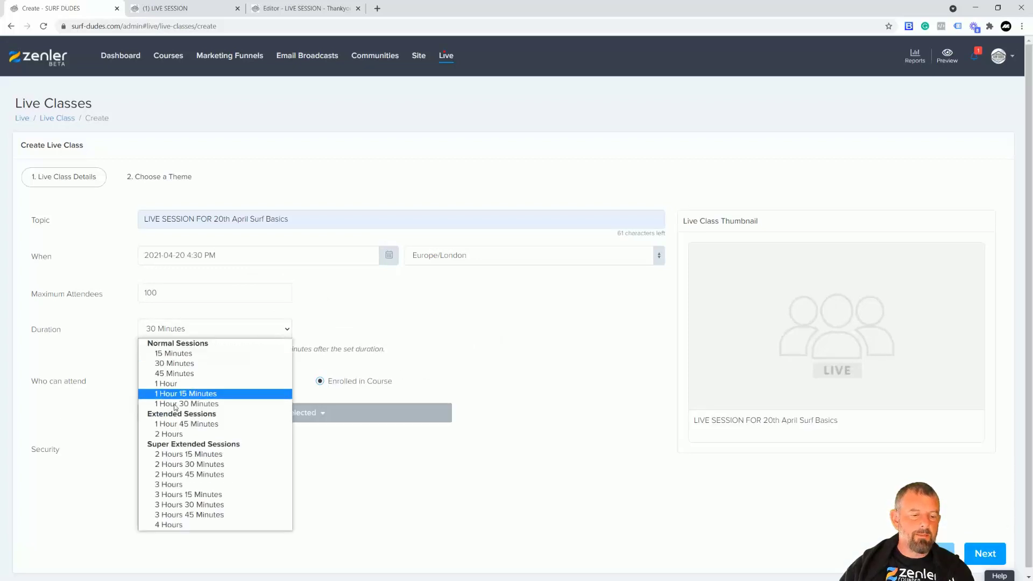
left_click(170, 459)
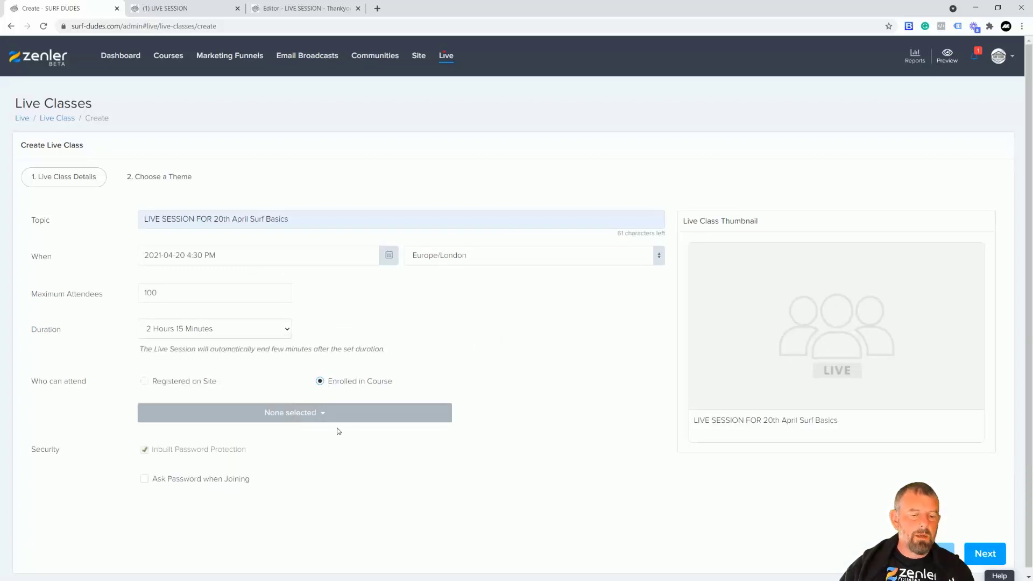
Choose only the LIVE SESSION COST plan under LIVE SESSION 20th April as eligible to attend, leaving All Enrollments unselected.
left_click(325, 419)
scroll(373, 453, "down", 6)
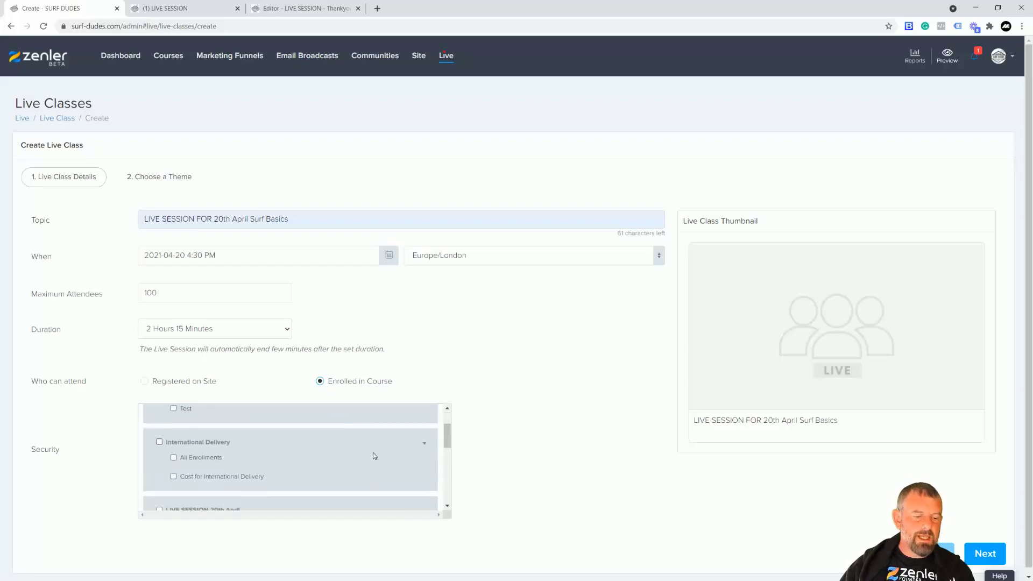
scroll(372, 456, "up", 2)
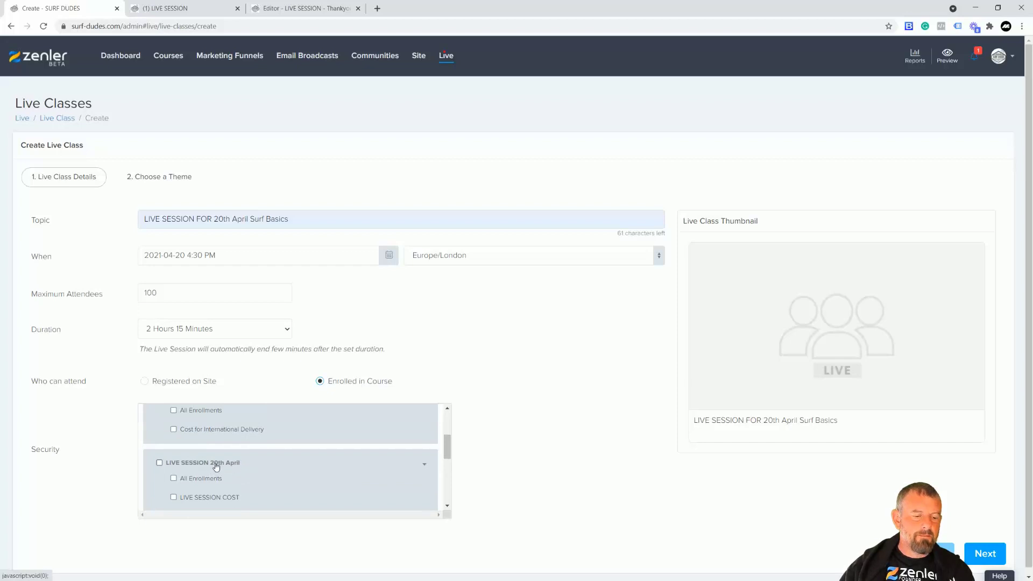
left_click(160, 464)
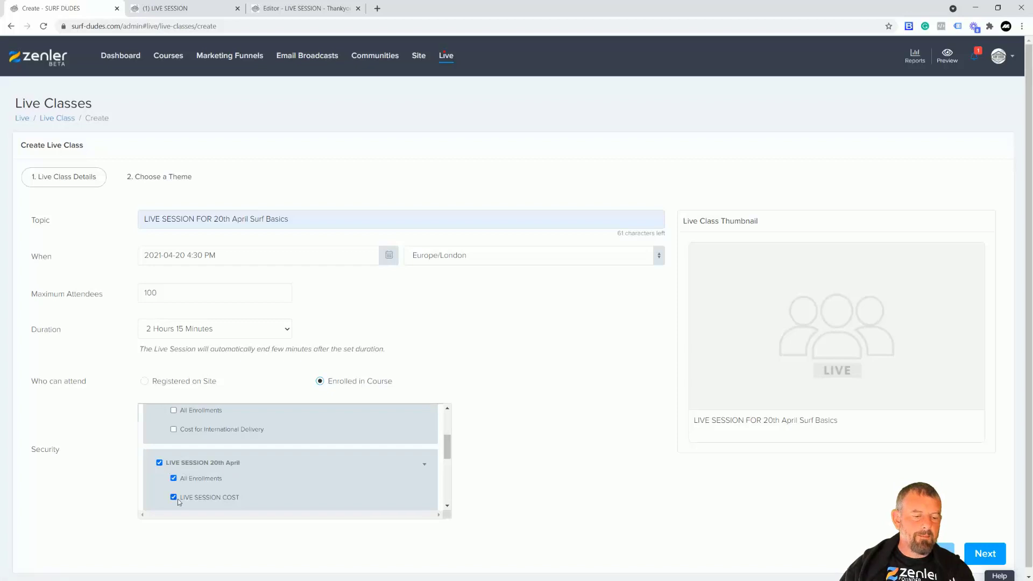
left_click(174, 498)
left_click(173, 479)
left_click(173, 497)
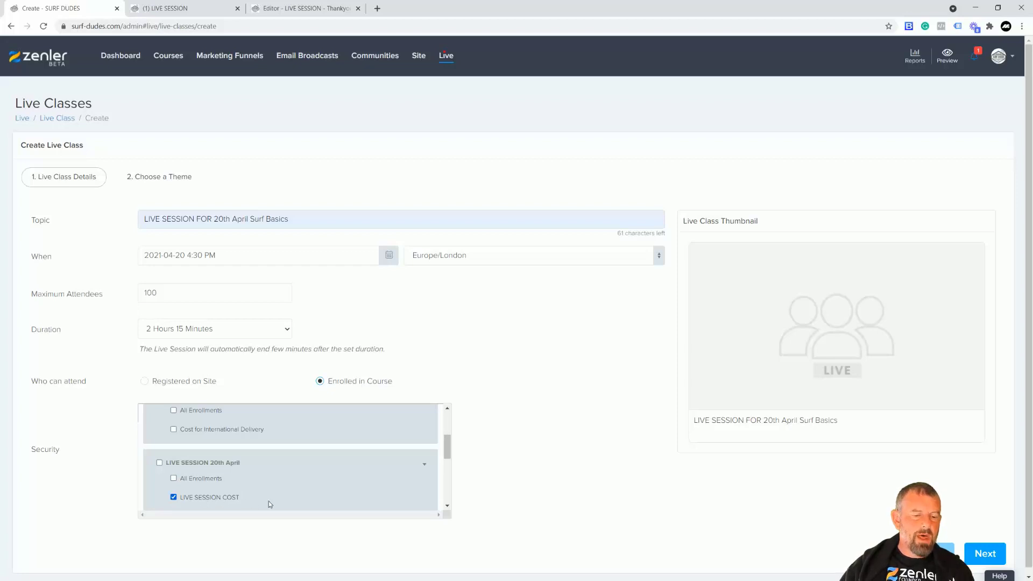
left_click(506, 450)
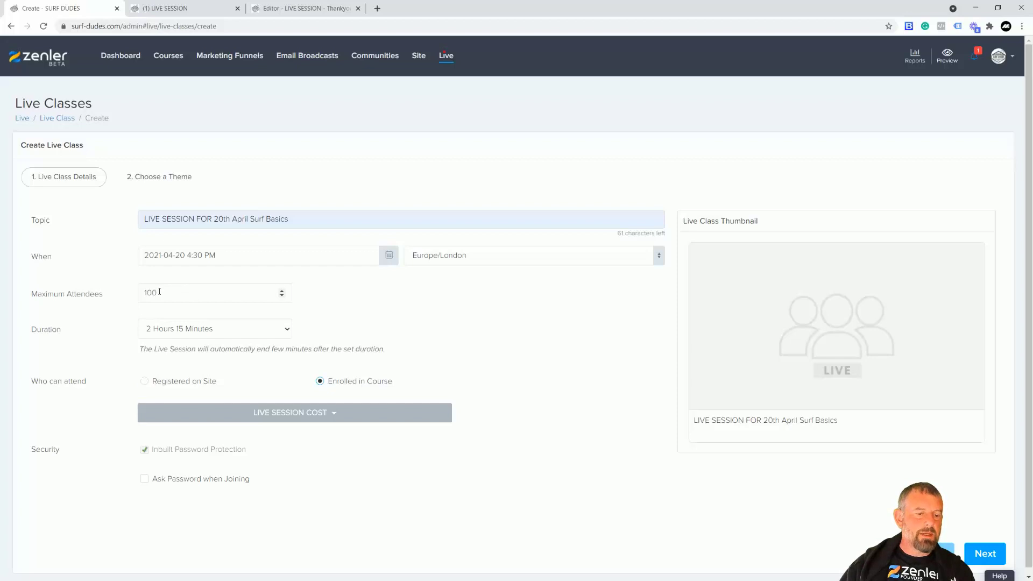
Continue to the theme choice with the default thumbnail and finish creating the live class with the Azurite theme.
left_click(362, 300)
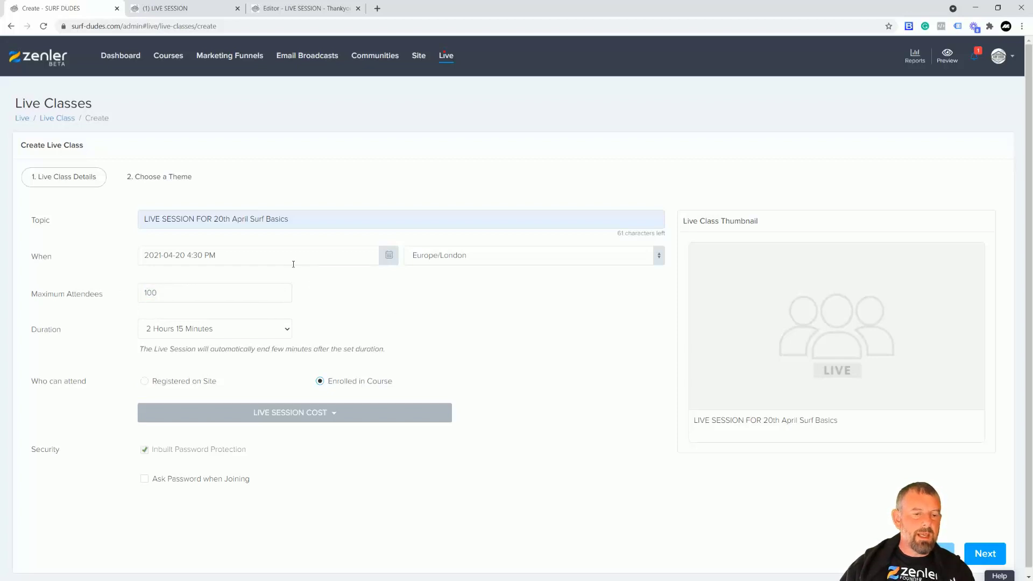
mouse_move(743, 359)
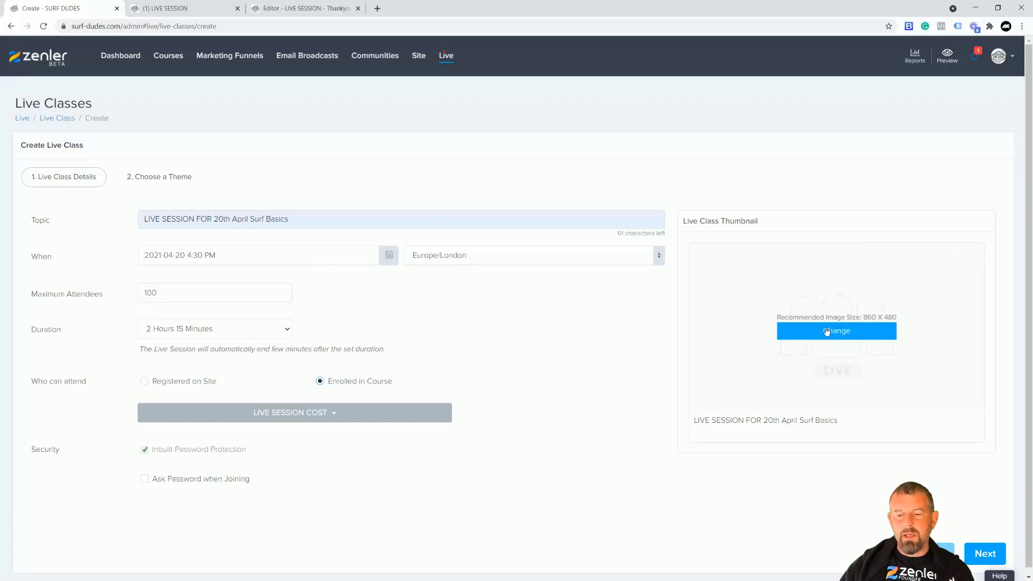
left_click(583, 501)
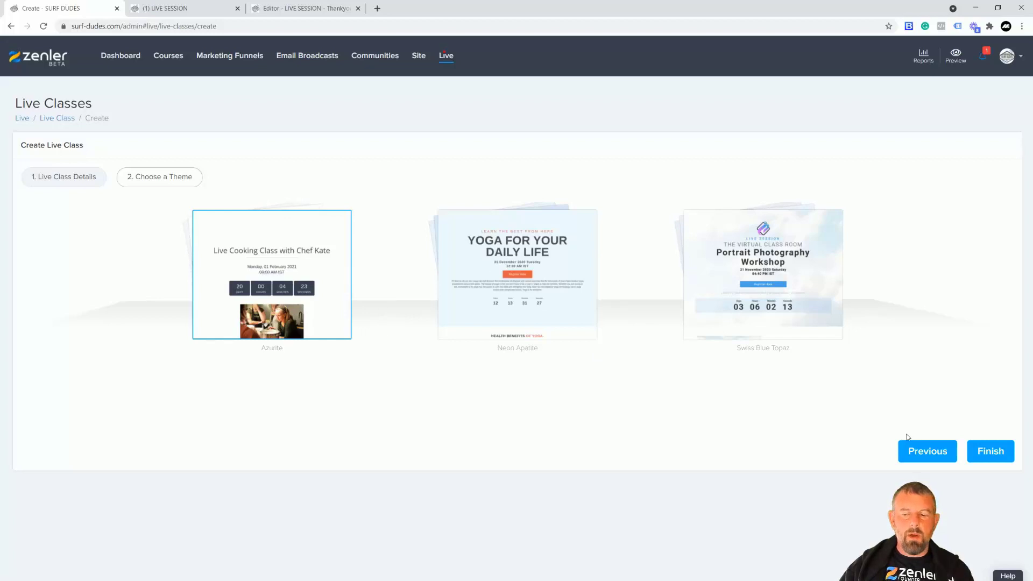
left_click(991, 452)
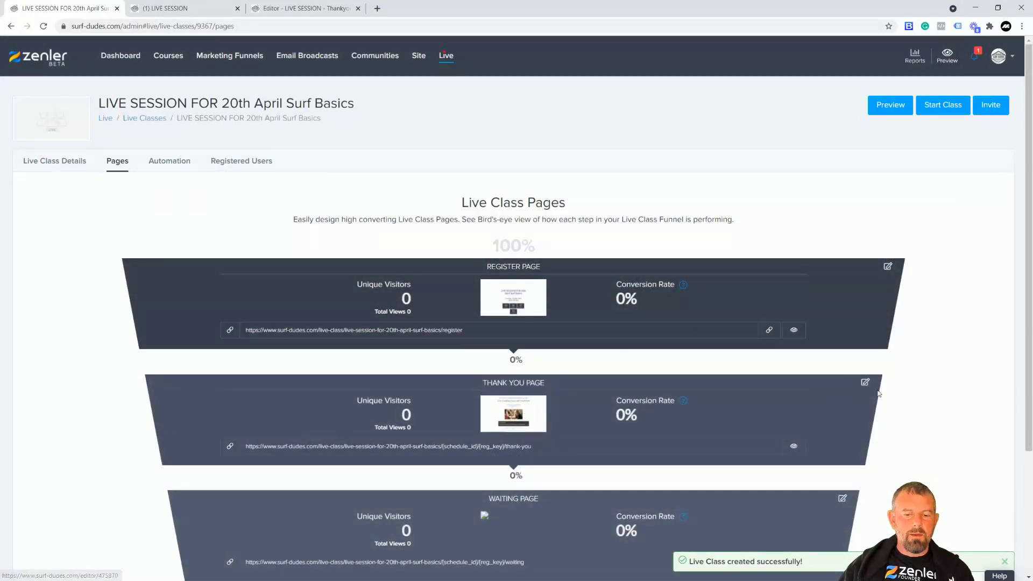
Look over the live class pages, preview the Register Page and try to register for the class.
scroll(928, 385, "down", 1)
scroll(927, 385, "down", 1)
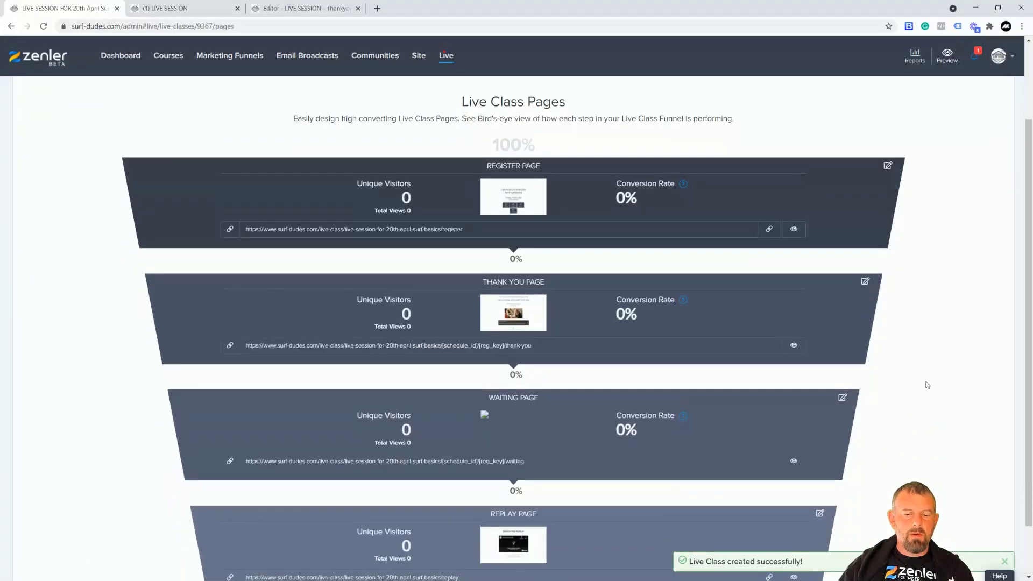
scroll(927, 385, "up", 2)
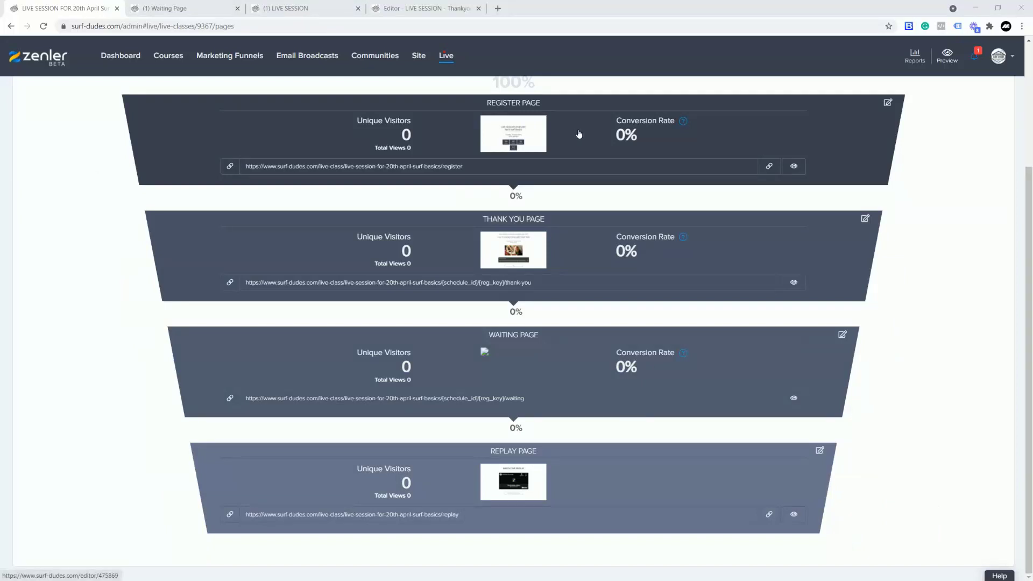
left_click_drag(548, 101, 485, 106)
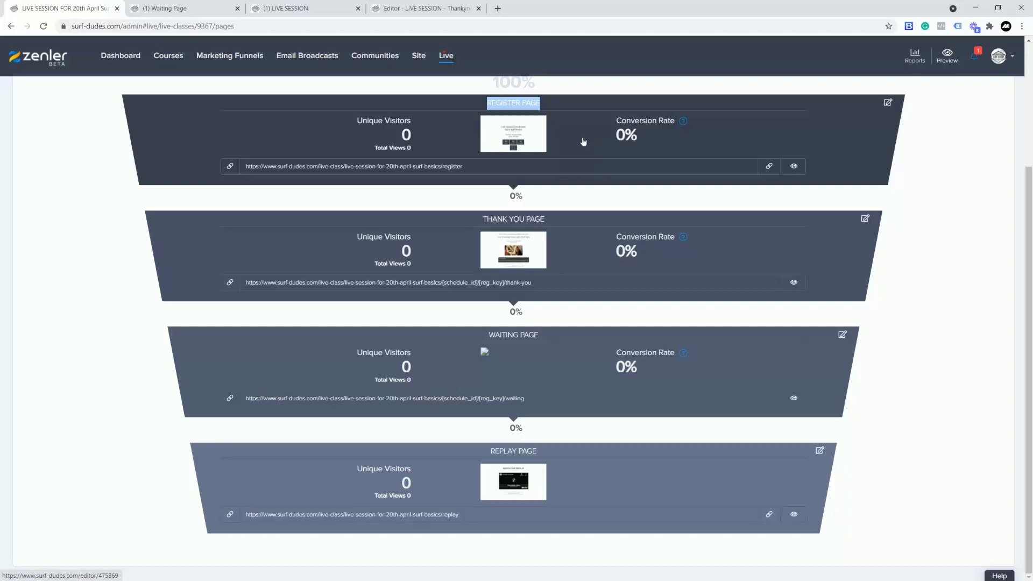
left_click(784, 166)
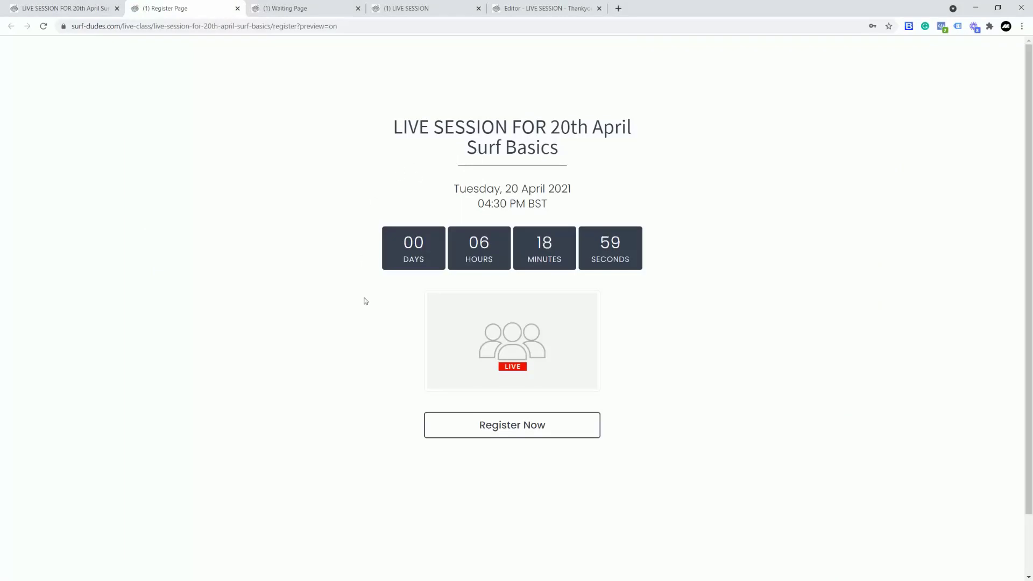
left_click(574, 429)
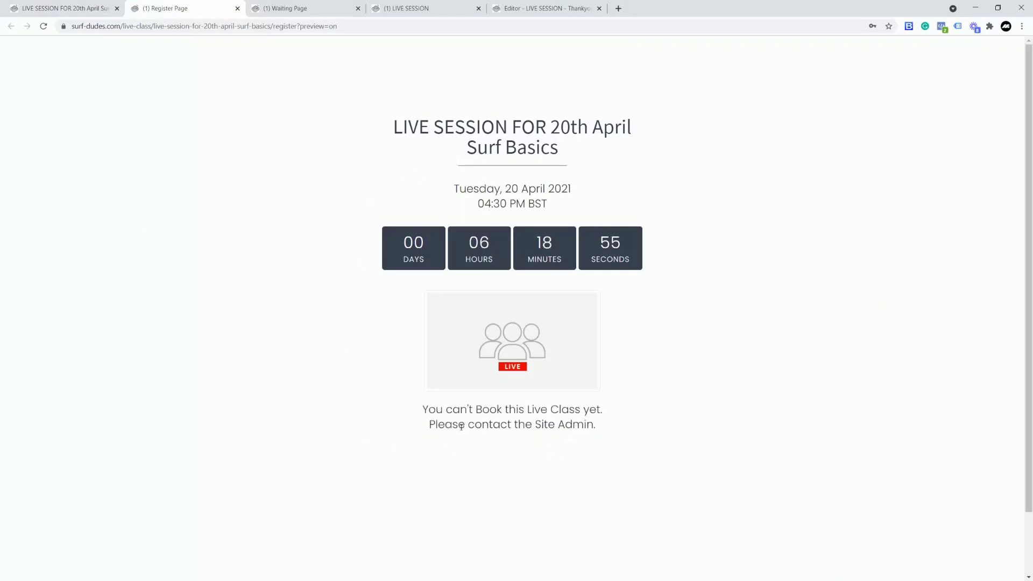
mouse_move(424, 410)
left_mouse_down()
mouse_move(610, 427)
mouse_move(431, 426)
mouse_move(413, 418)
left_mouse_up()
left_click(657, 426)
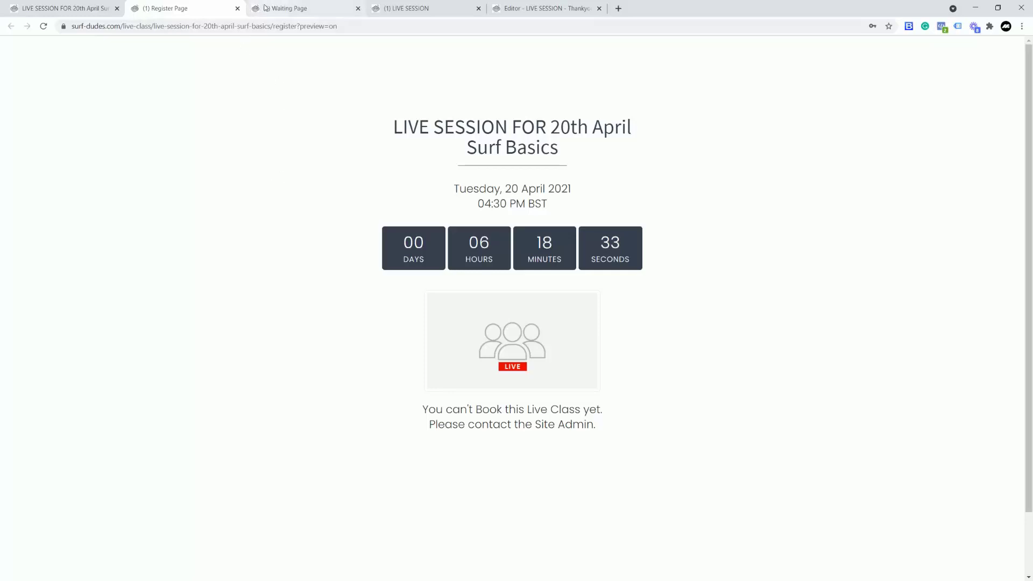
Return to the live class settings and examine the Register Mail Sequence among its automation rules.
left_click(83, 9)
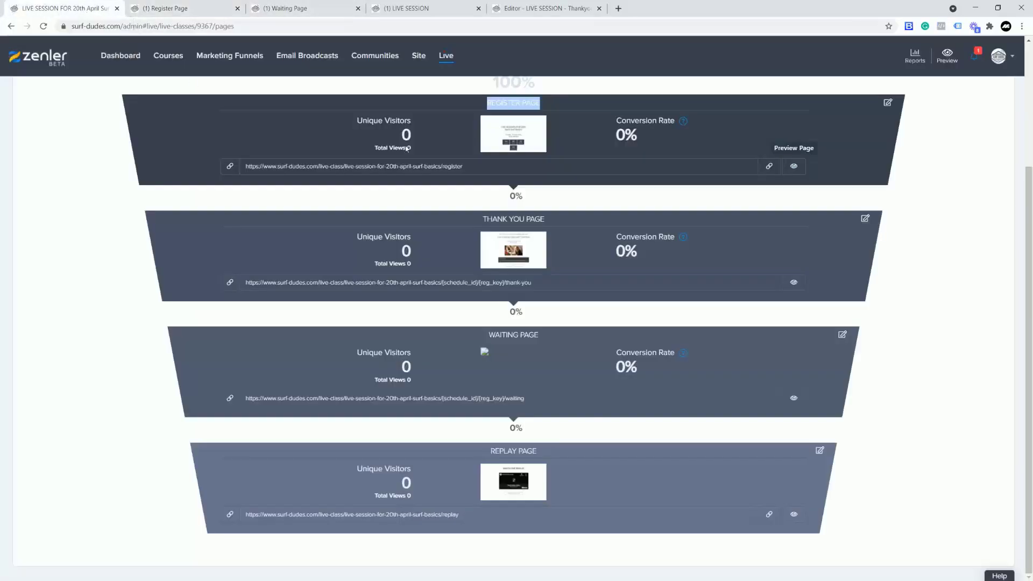
scroll(439, 141, "up", 3)
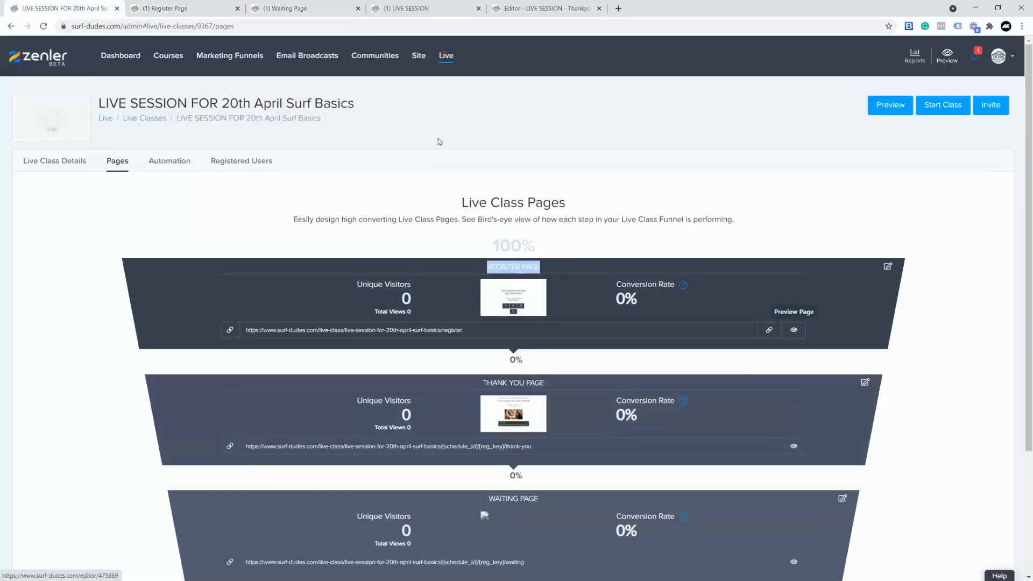
left_click(170, 163)
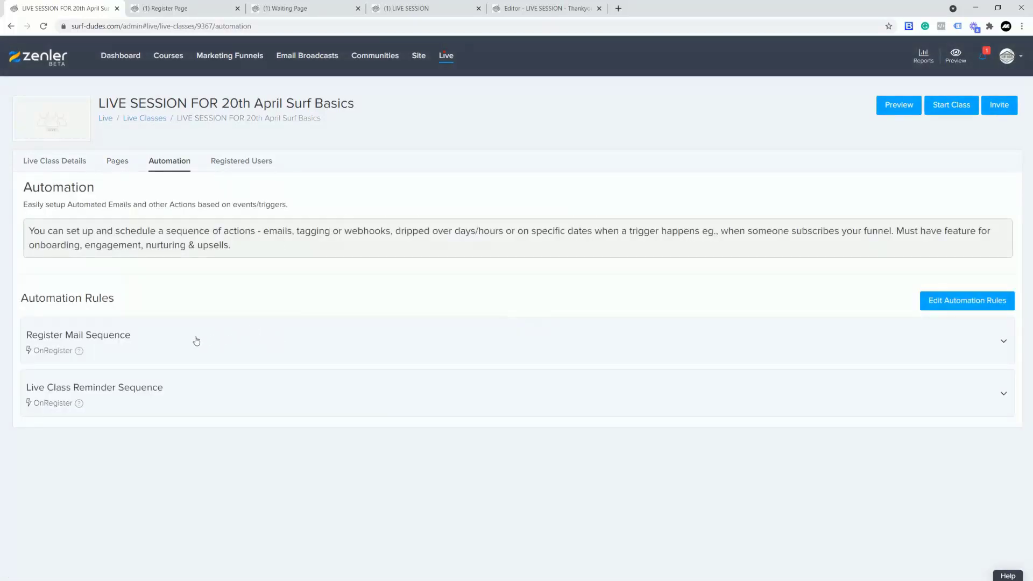
left_click(264, 331)
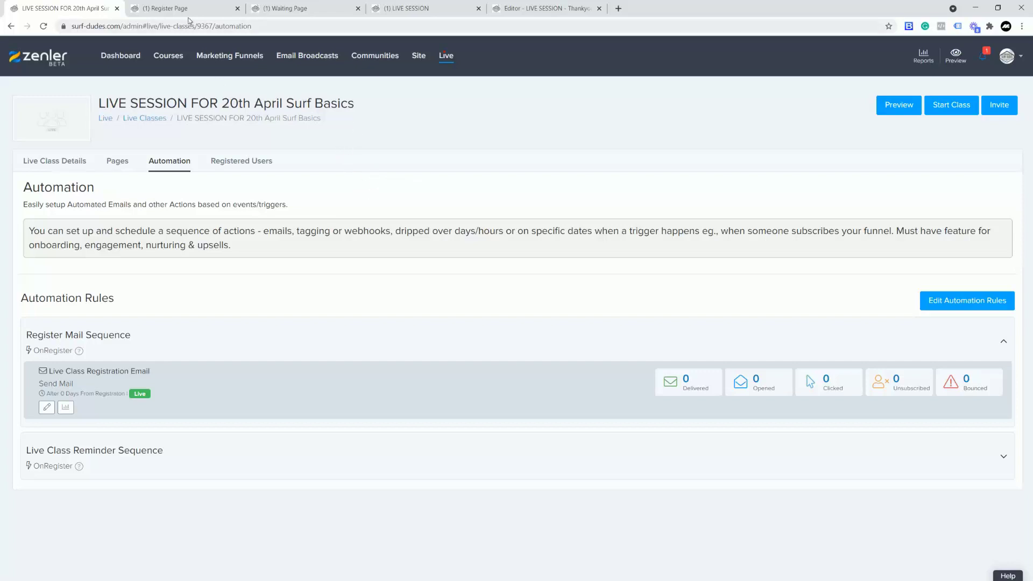
Go back to the live class pages and preview the Waiting Page.
left_click(187, 11)
left_click(97, 9)
left_click(116, 162)
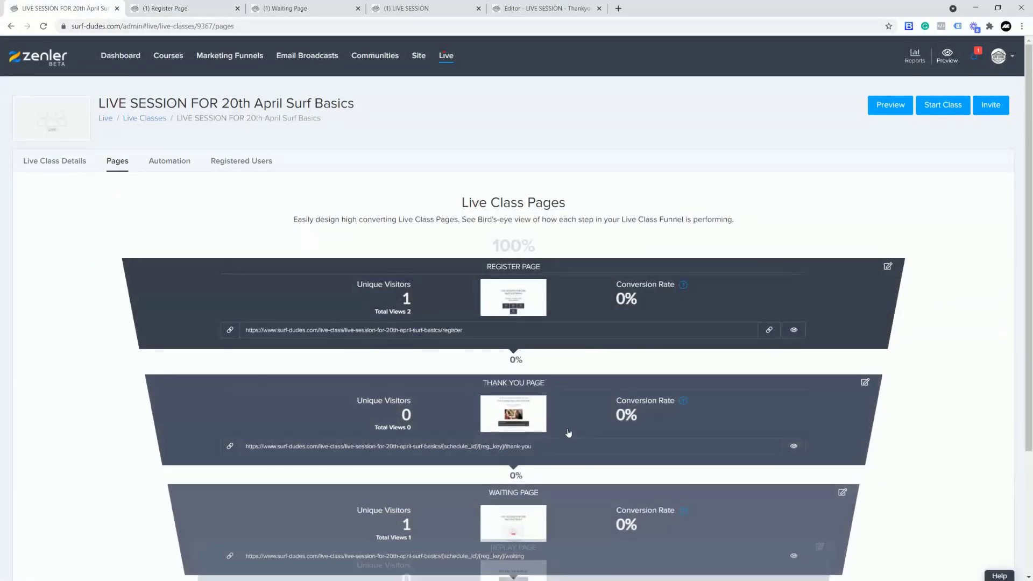
scroll(596, 312, "down", 2)
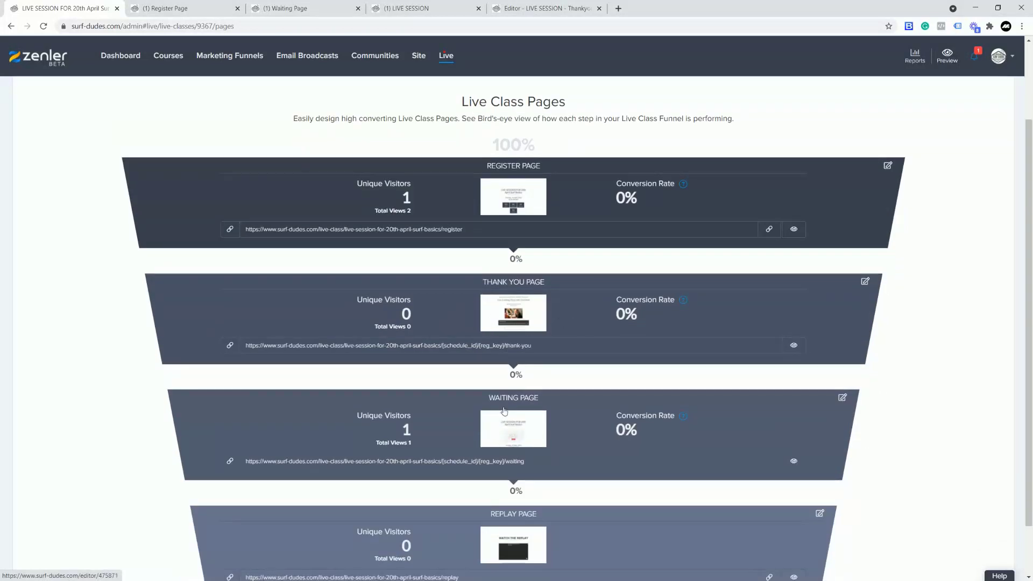
left_click(793, 464)
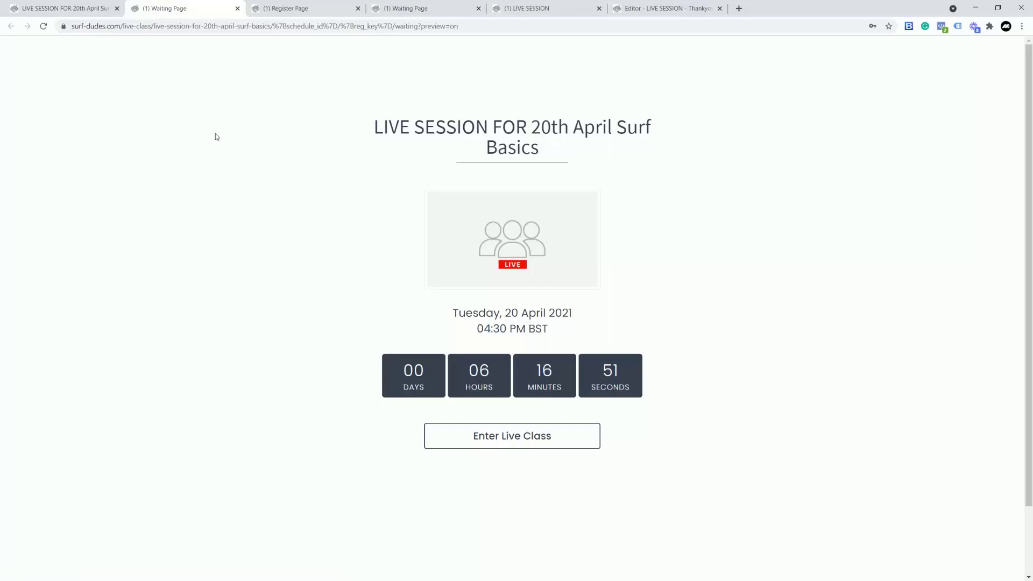
left_click(63, 7)
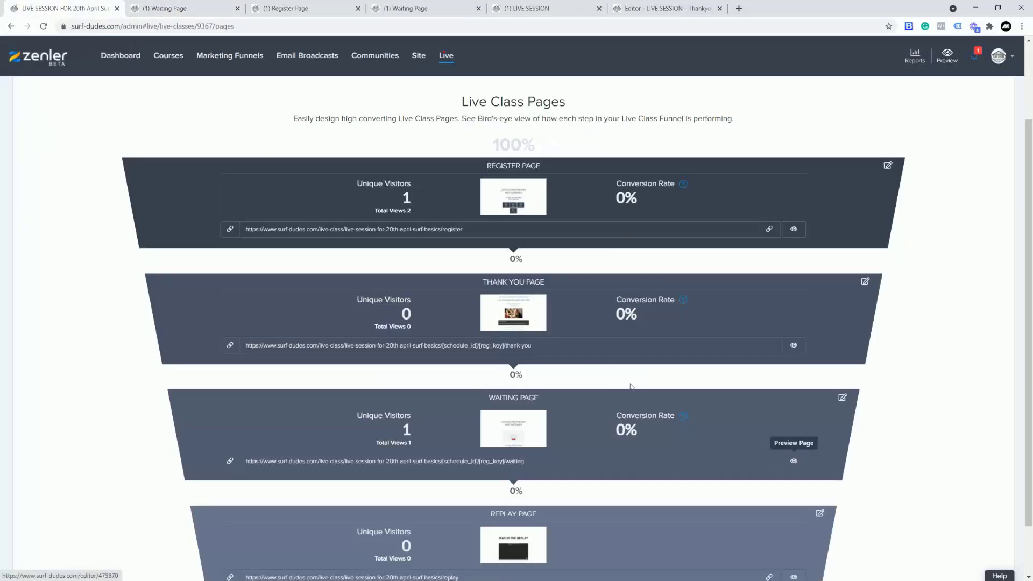
Open the live class's Replay Page in the page editor.
scroll(631, 386, "down", 2)
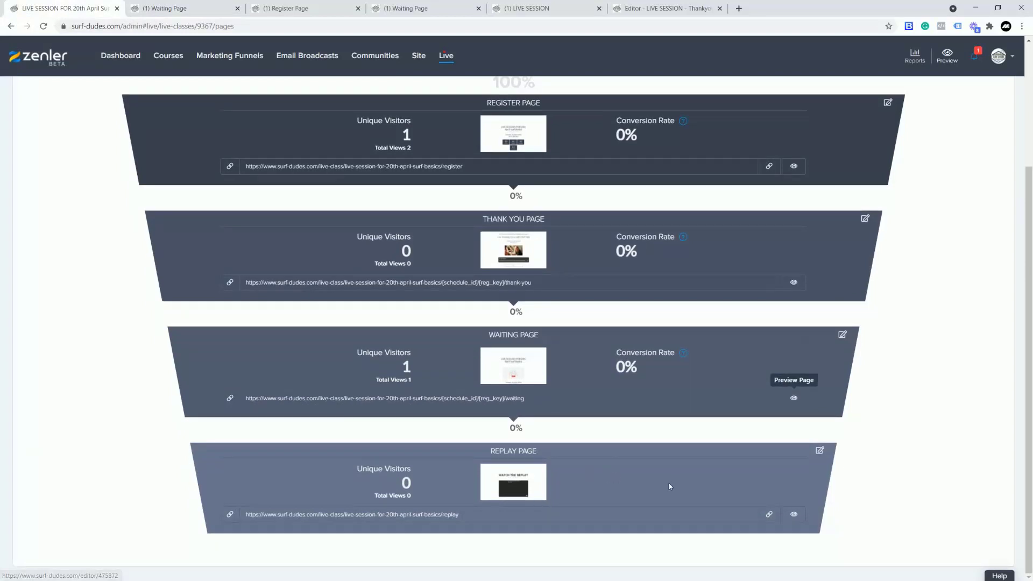
left_click(819, 452)
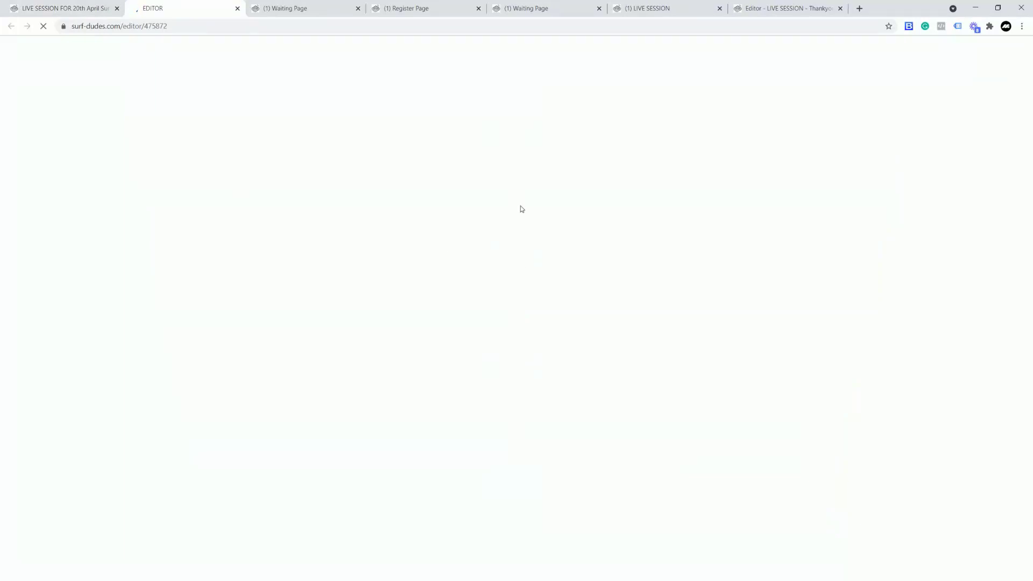
left_click(74, 8)
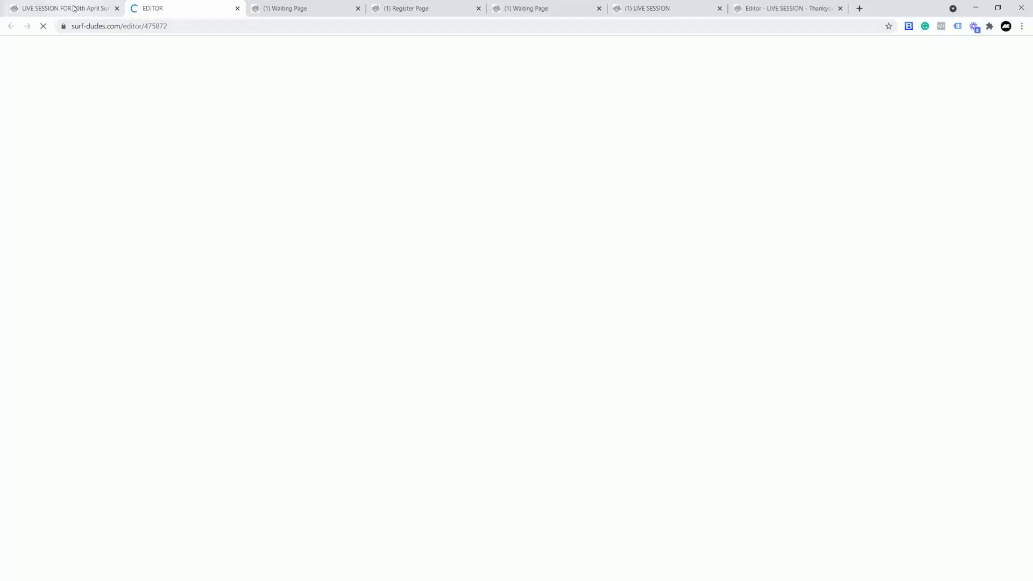
left_click_drag(456, 515, 469, 517)
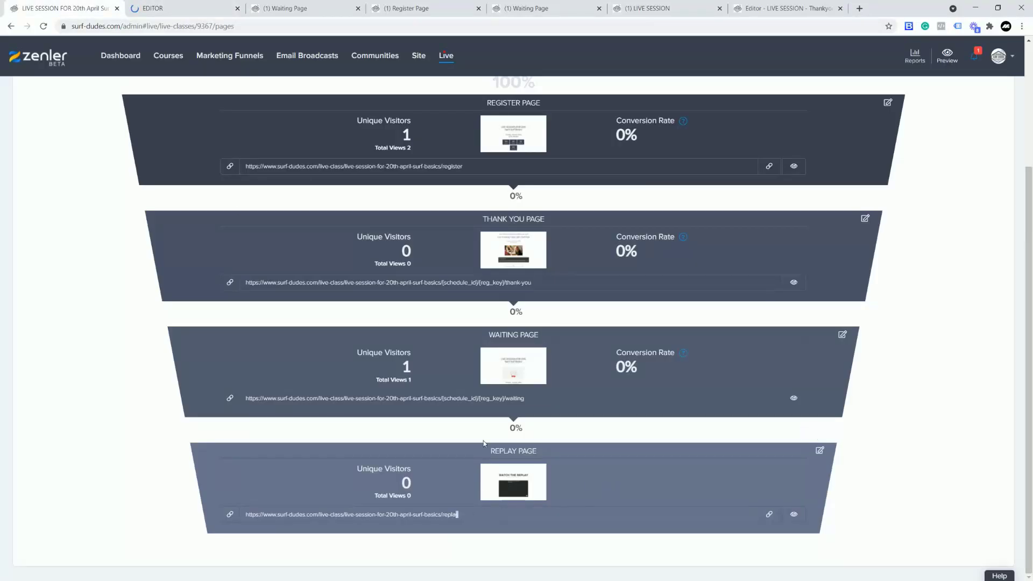
left_click(178, 8)
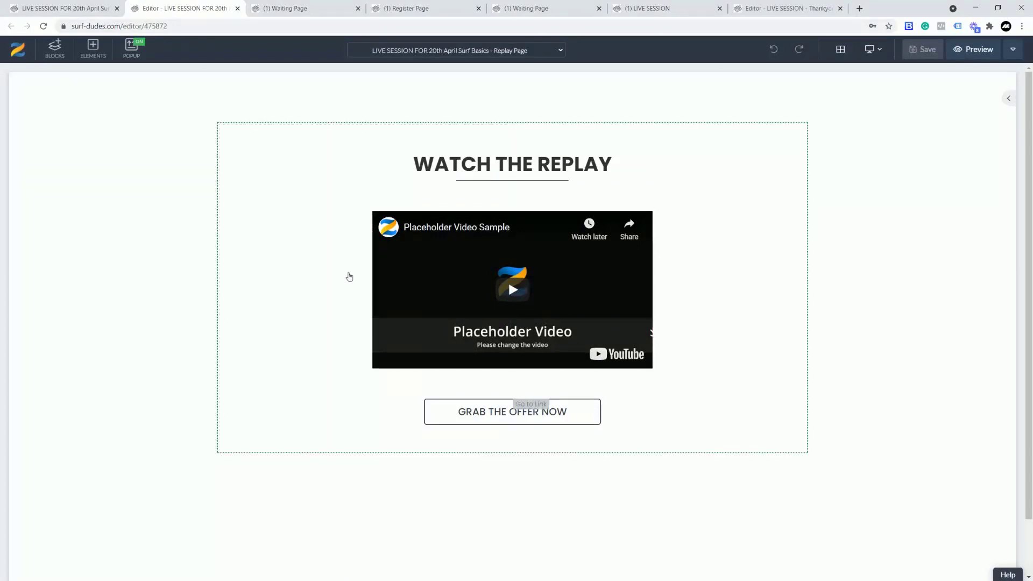
Delete the placeholder video from the Replay Page.
left_click(401, 272)
left_click(410, 204)
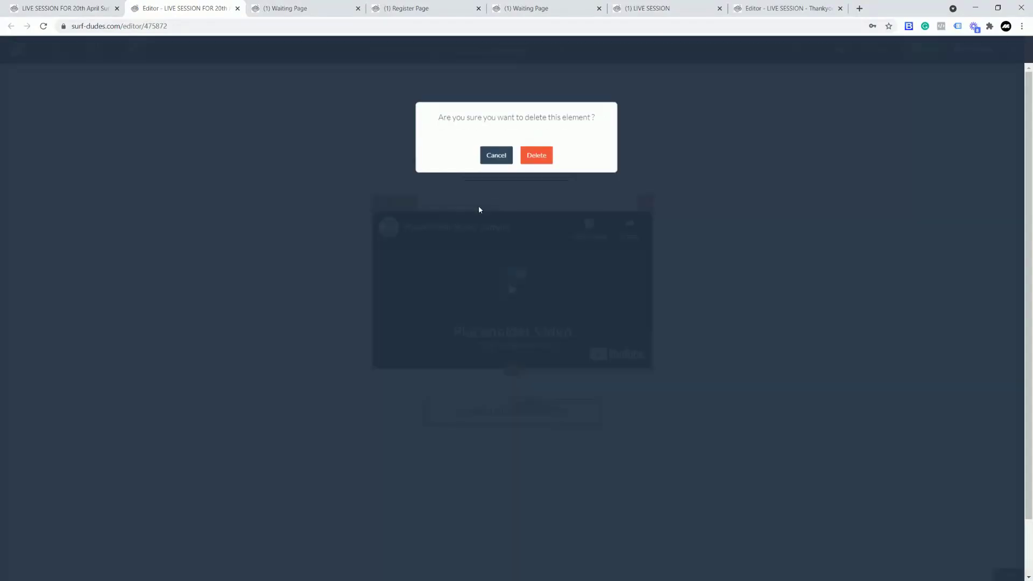
left_click(536, 159)
Replace the Replay Page heading with "NO REPLAYS FOR THIS LIVE".
left_click(568, 165)
left_click_drag(617, 162, 418, 163)
type("NO ")
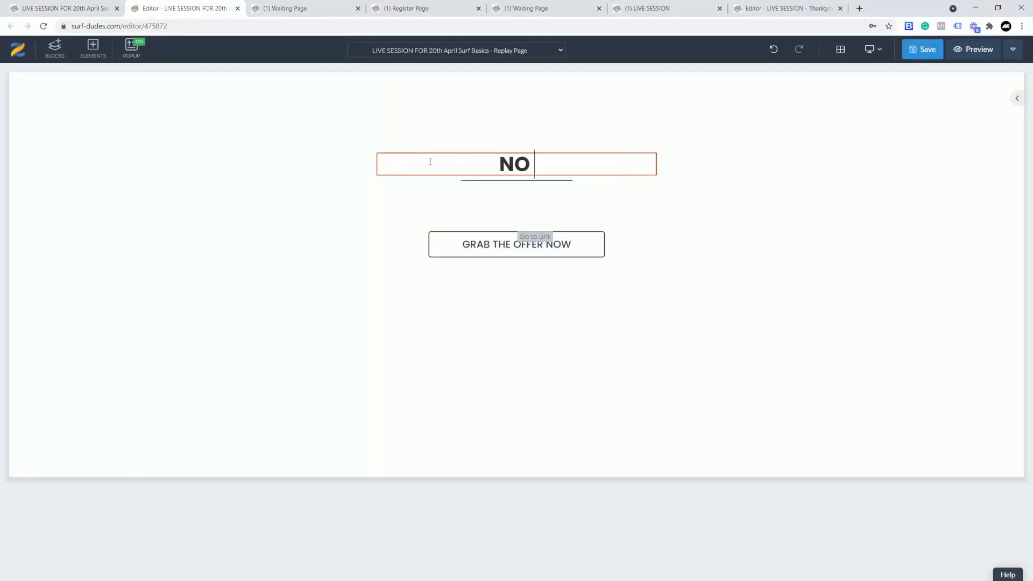
type("REPLAYS")
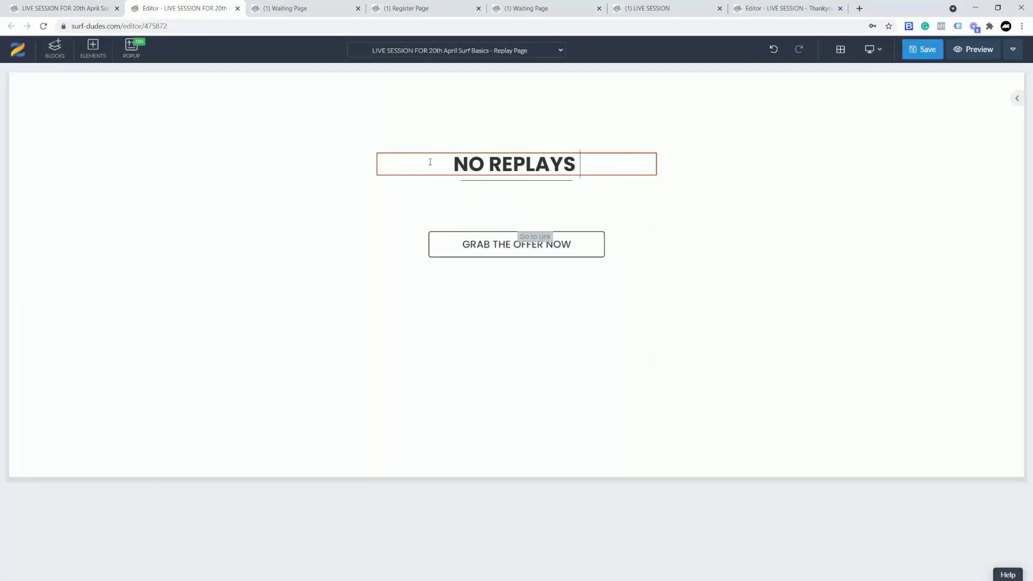
type(" FOR THIS LIVE")
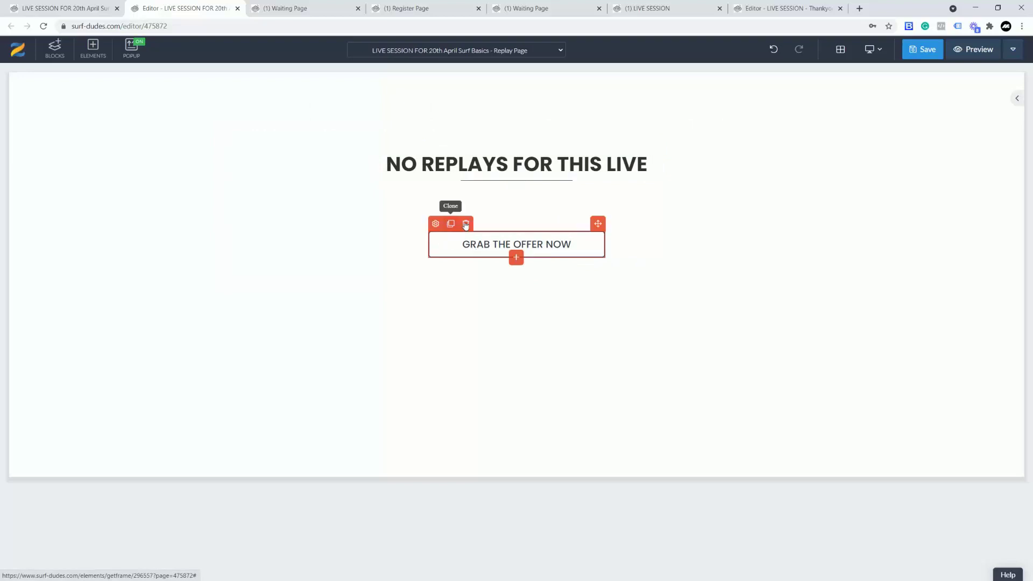
Delete the GRAB THE OFFER NOW button and save the Replay Page, accepting its SEO settings unchanged.
left_click(469, 225)
left_click(537, 160)
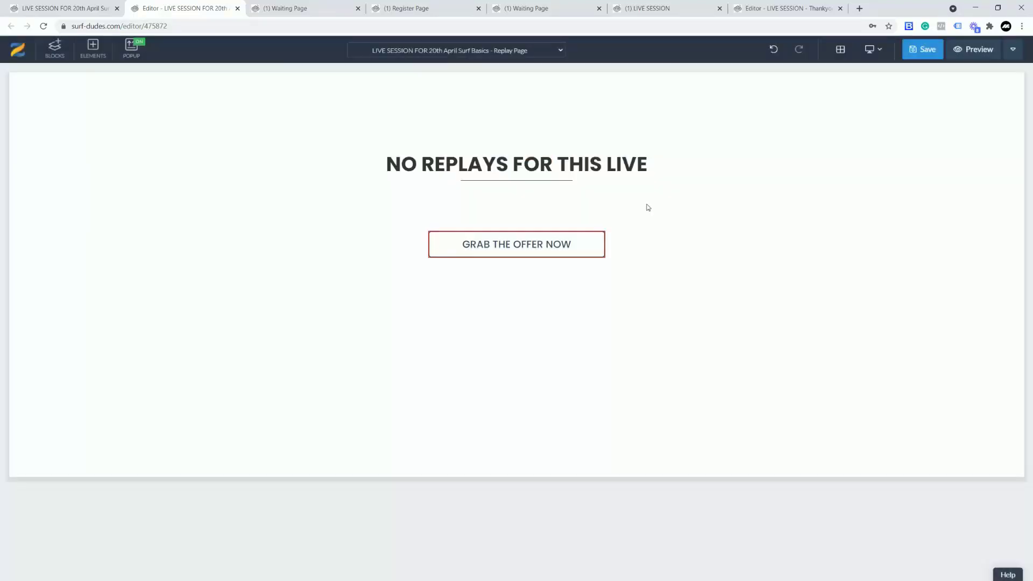
left_click(925, 52)
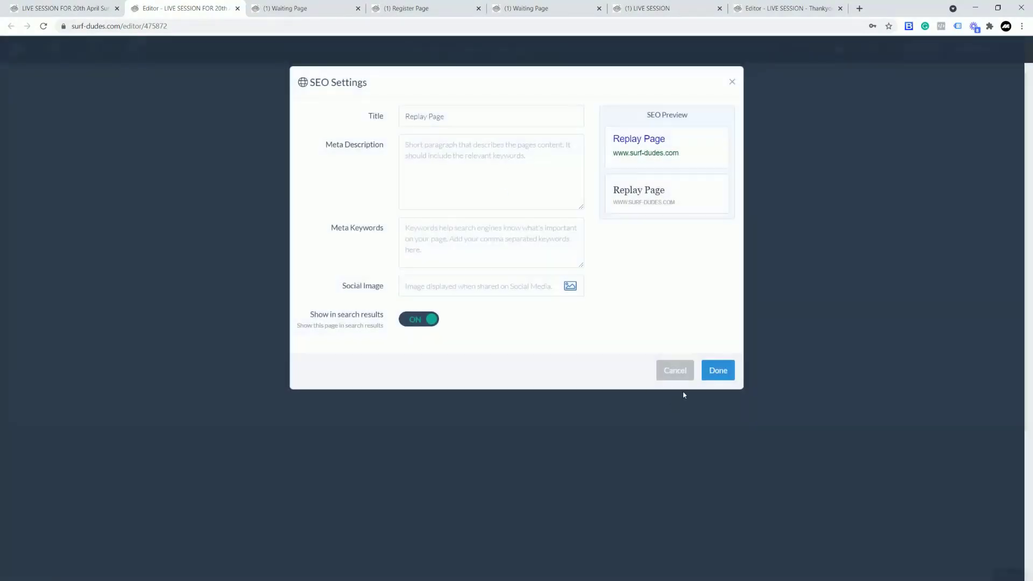
left_click(716, 372)
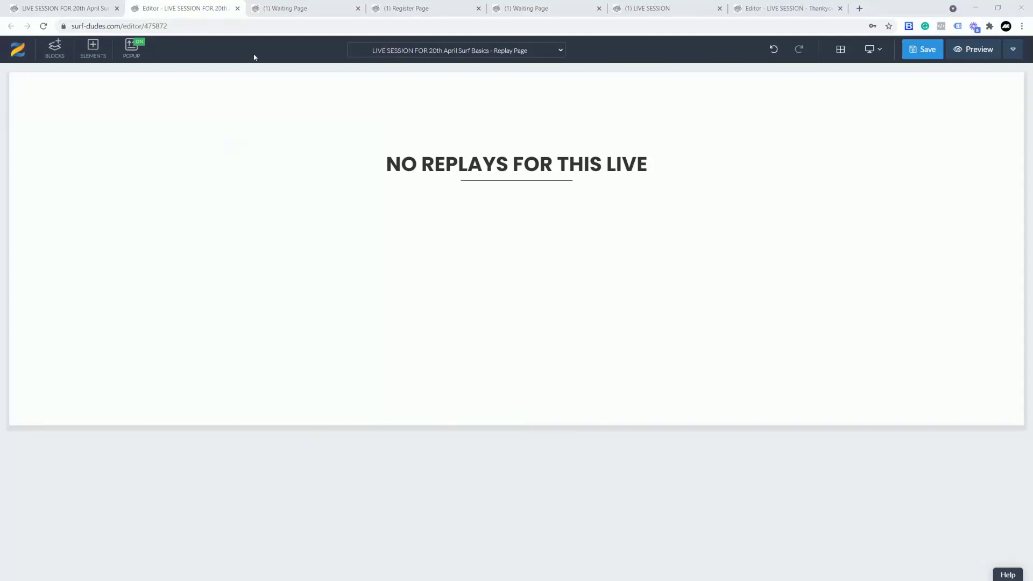
left_click(77, 13)
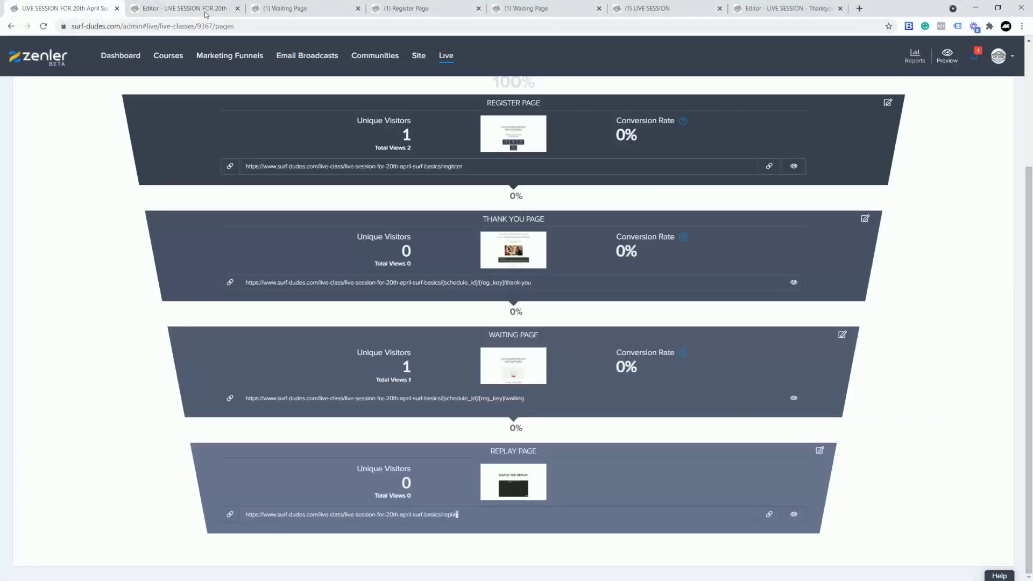
left_click(237, 8)
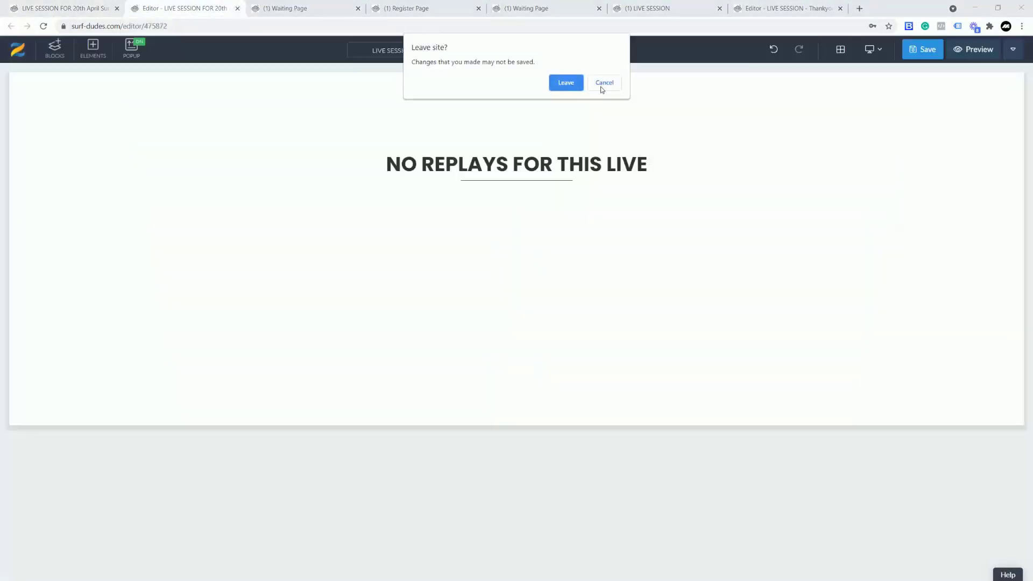
left_click(601, 86)
left_click(923, 49)
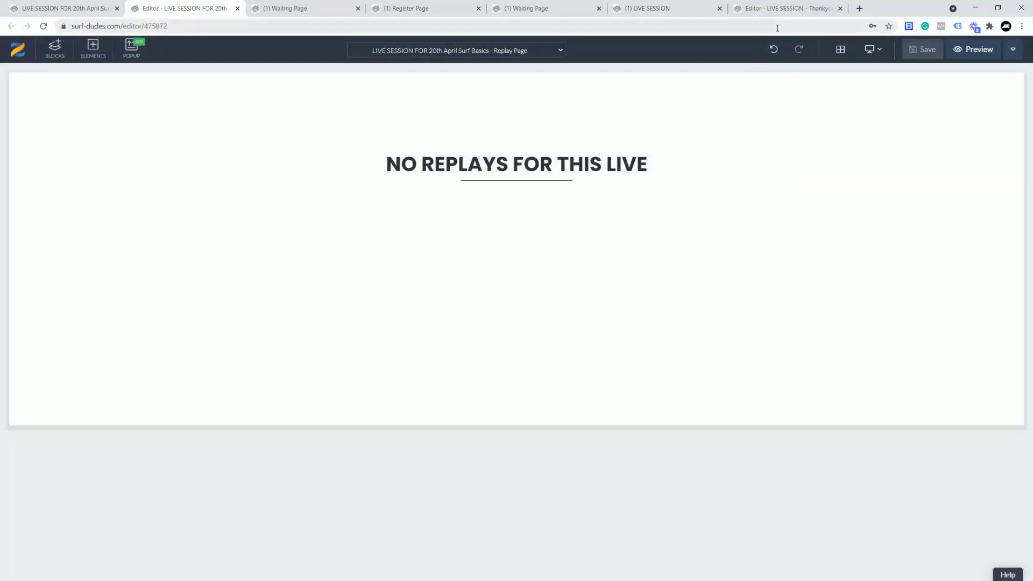
Return to the live class pages and copy the Register Page URL.
left_click(81, 12)
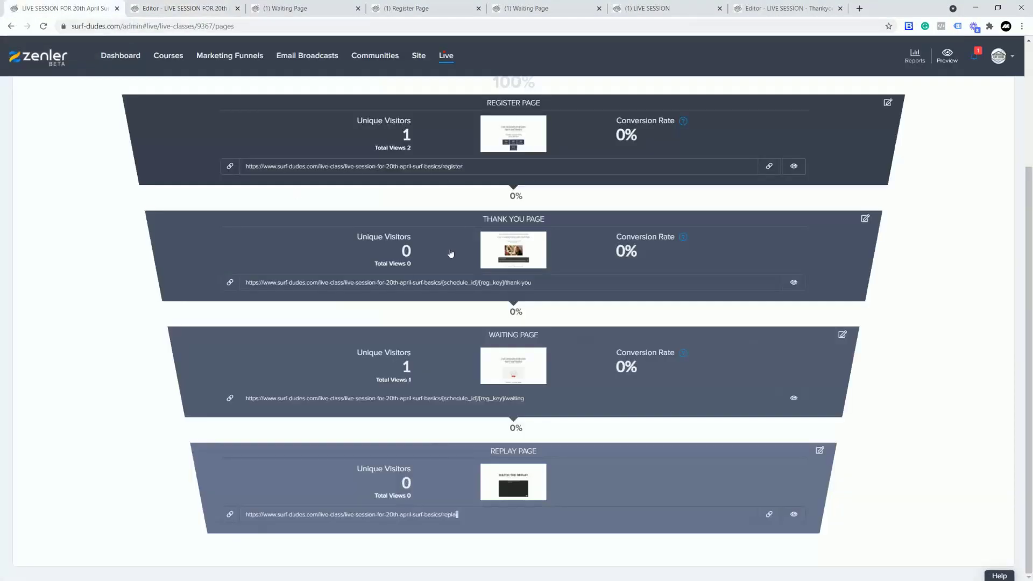
left_click(769, 167)
left_click(769, 168)
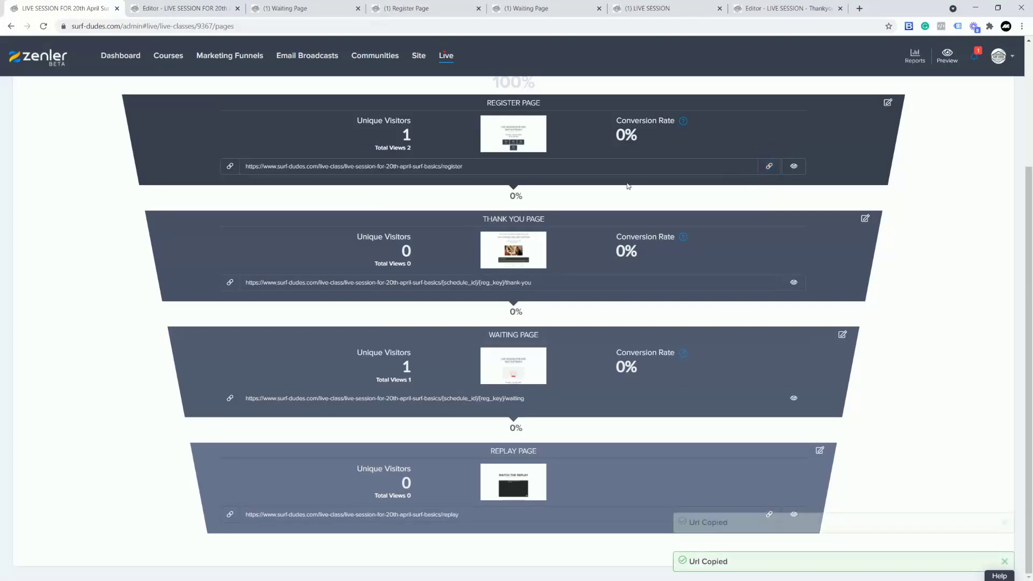
Open the Course Access Page of the LIVE SESSION 20th April course in the page editor.
left_click(168, 56)
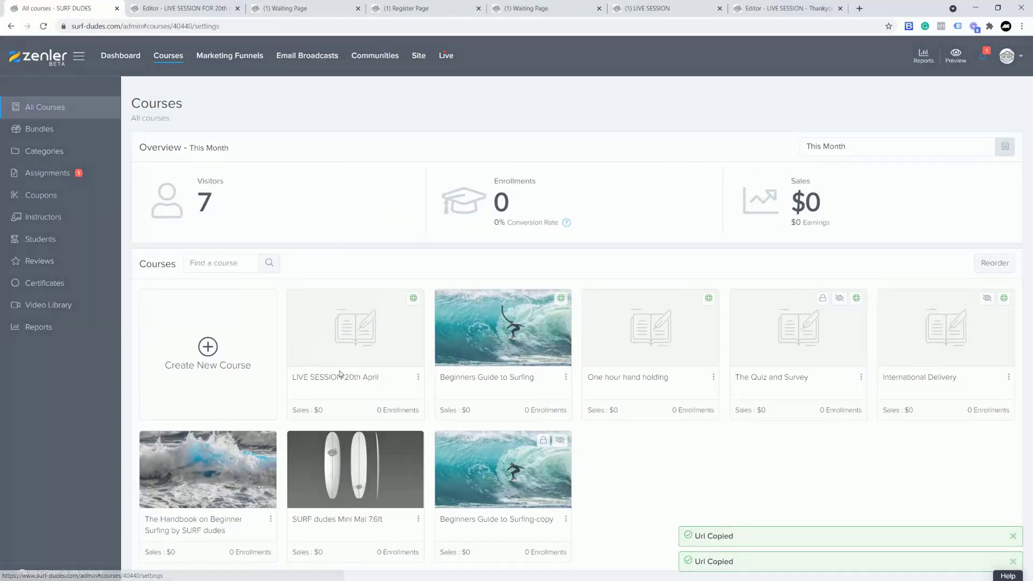
left_click(340, 374)
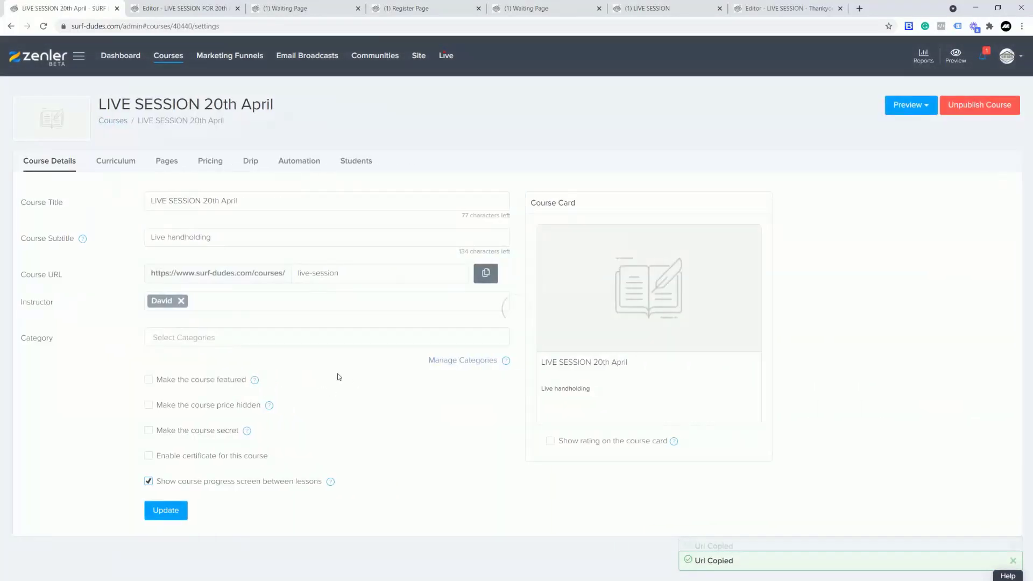
left_click(168, 161)
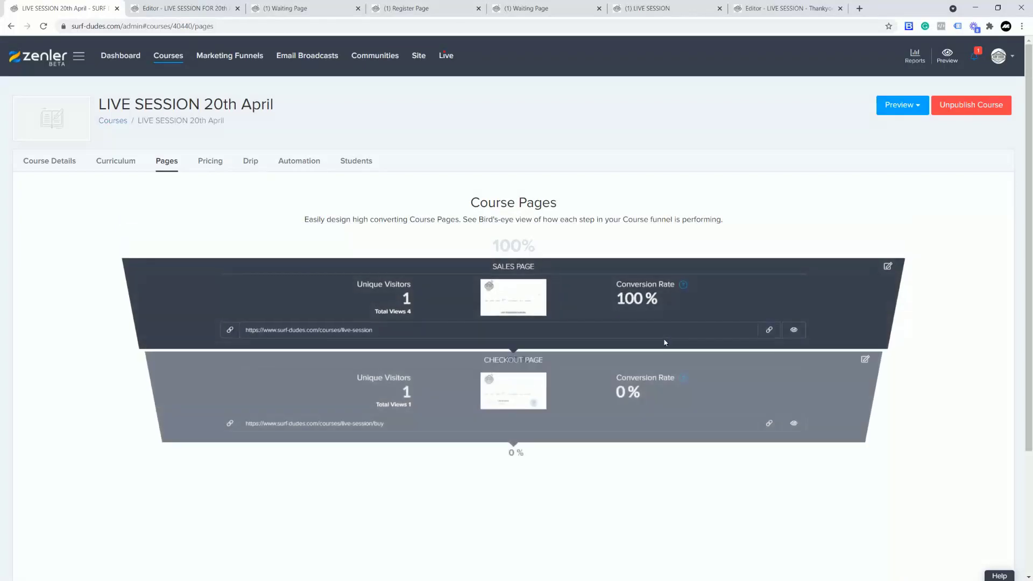
scroll(699, 377, "down", 3)
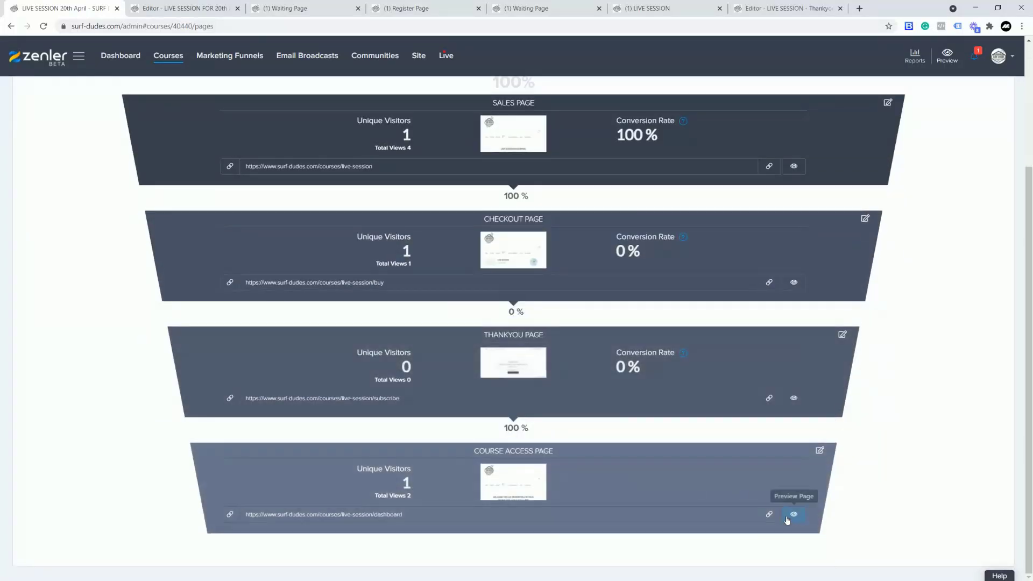
left_click(820, 450)
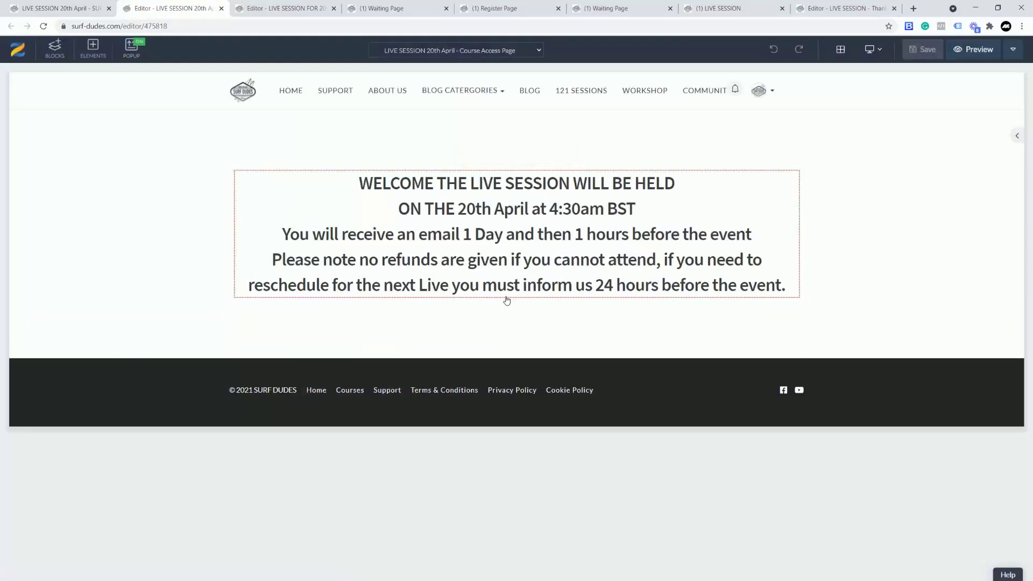
Add a button element below the welcome text on the Course Access Page.
left_click(517, 296)
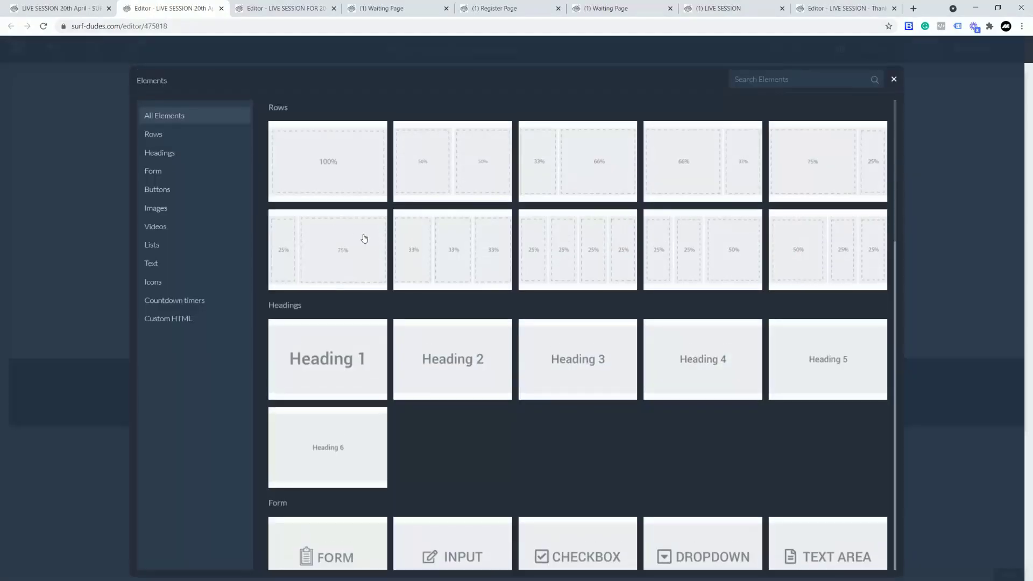
left_click(185, 199)
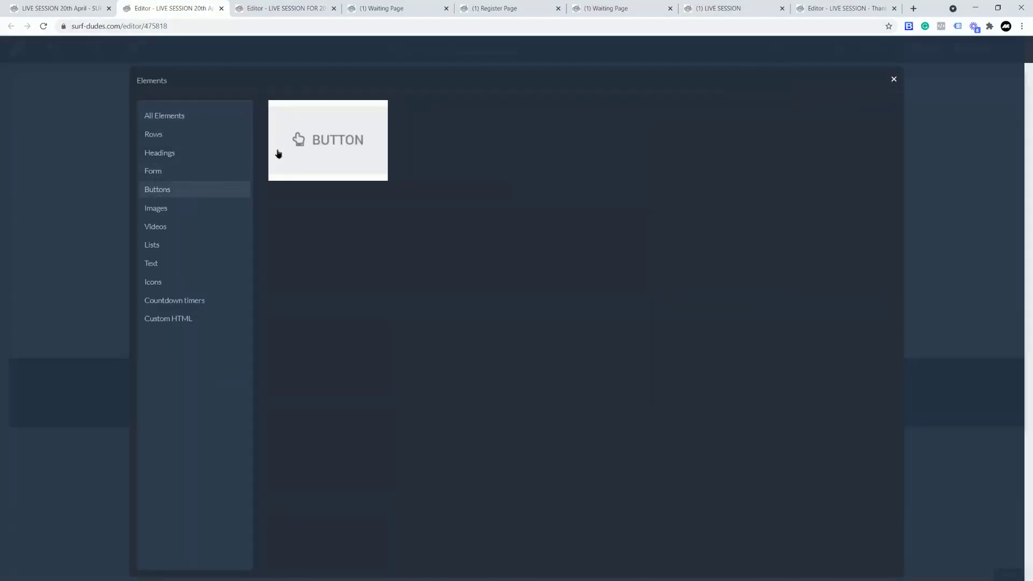
left_click(348, 162)
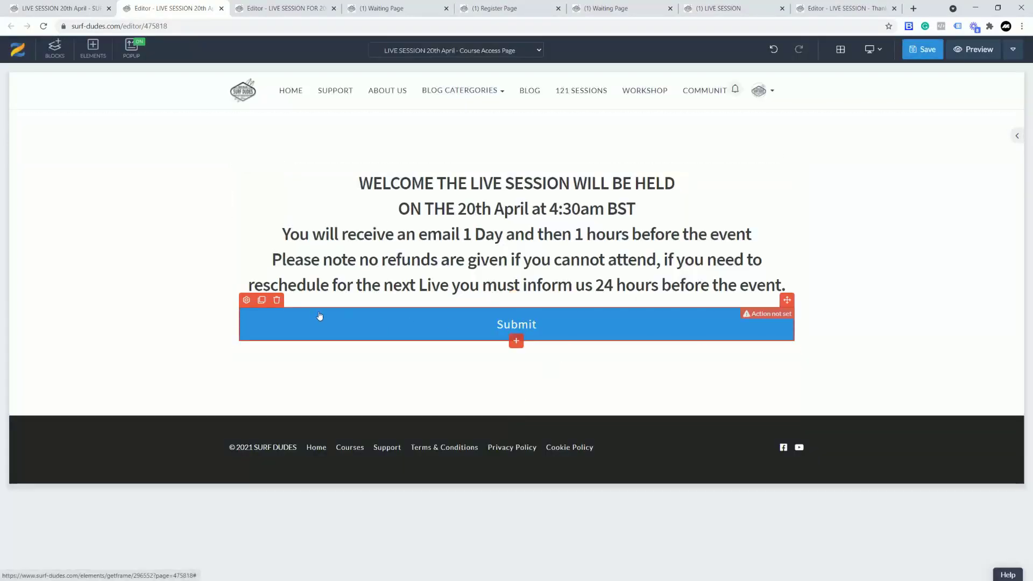
Apply the Rounded Button design to the new button.
left_click(247, 300)
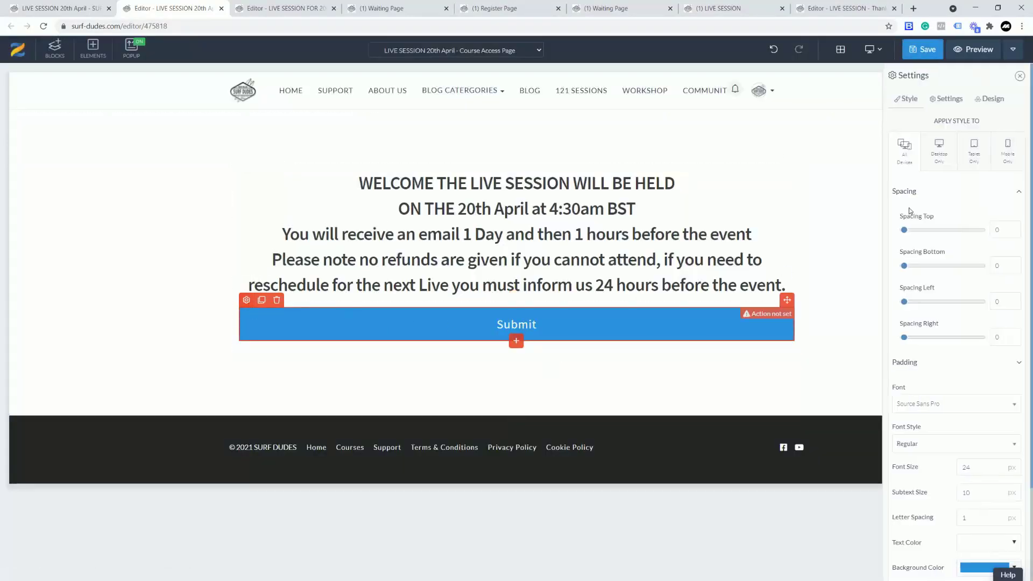
left_click(949, 100)
left_click(993, 107)
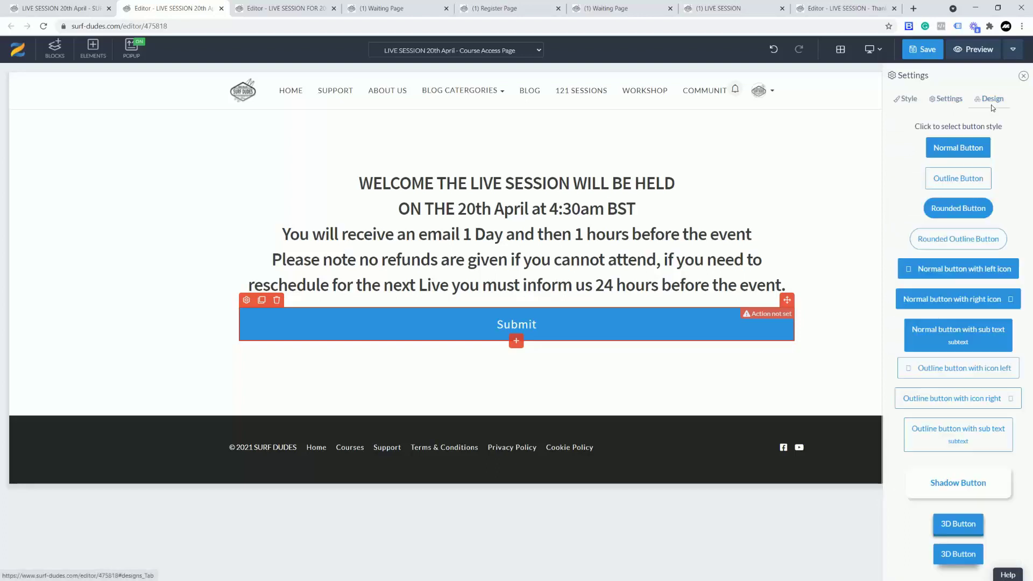
left_click(958, 208)
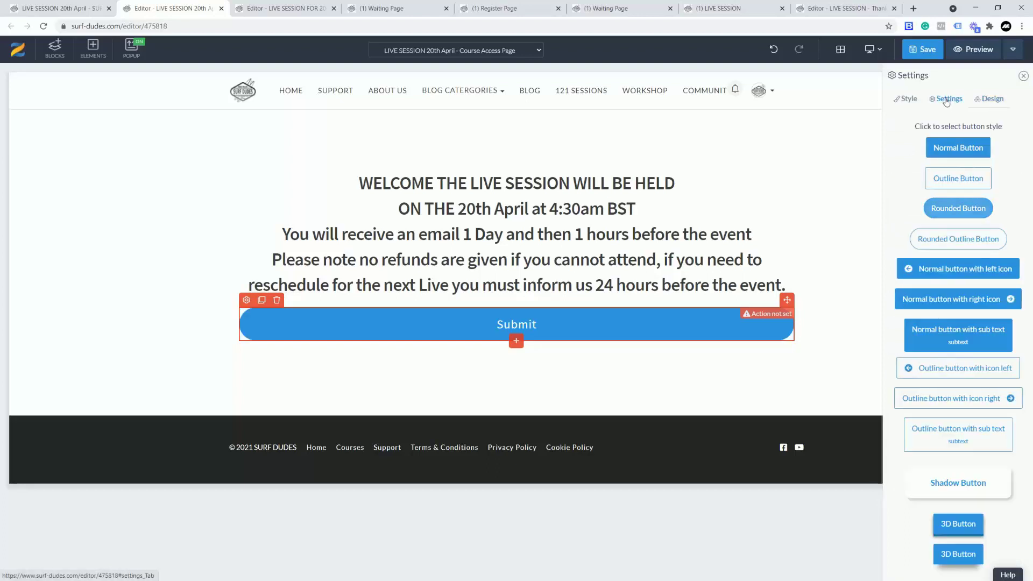
left_click(947, 99)
left_click(992, 100)
left_click(1024, 76)
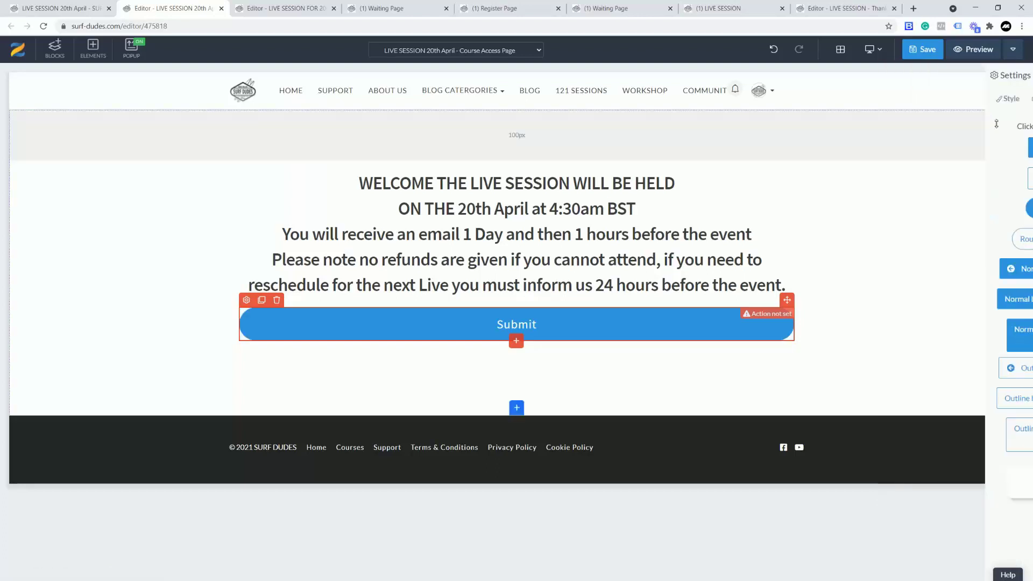
Set the rounded button's width to Normal.
left_click(244, 301)
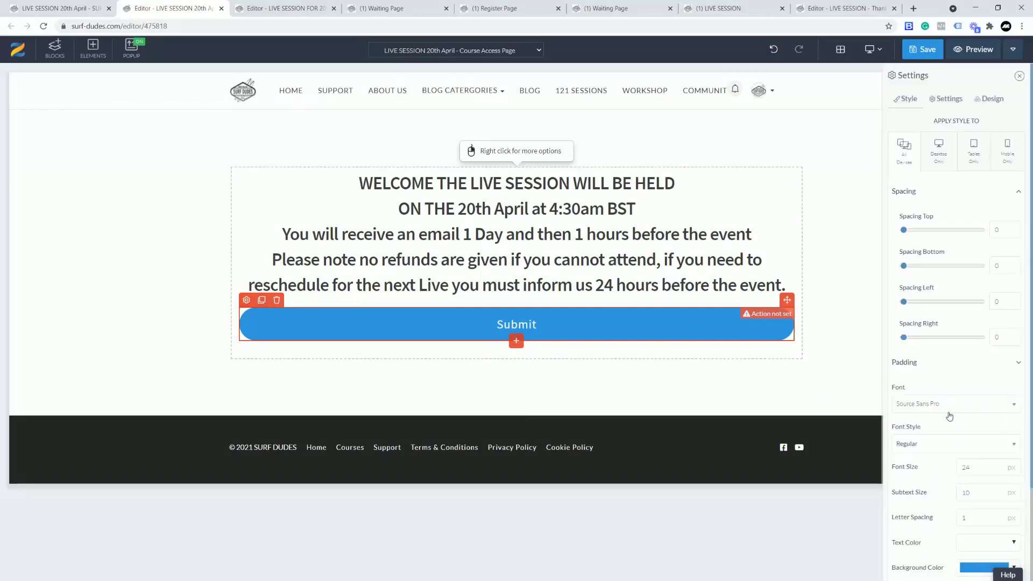
scroll(942, 485, "down", 3)
left_click(963, 561)
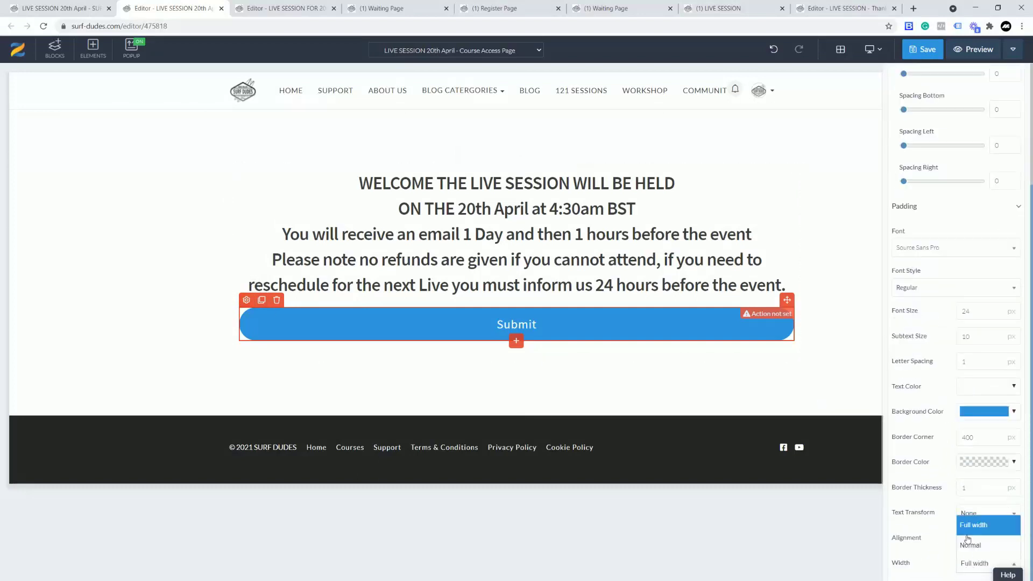
left_click(978, 519)
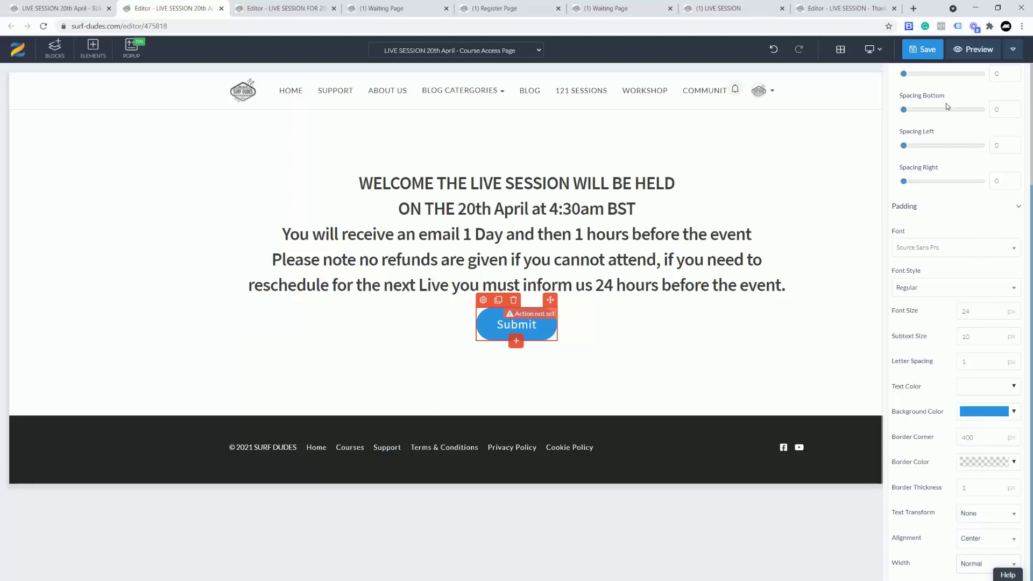
Set the button's action to Go to Link and paste the copied Register Page URL as its link.
scroll(947, 106, "up", 3)
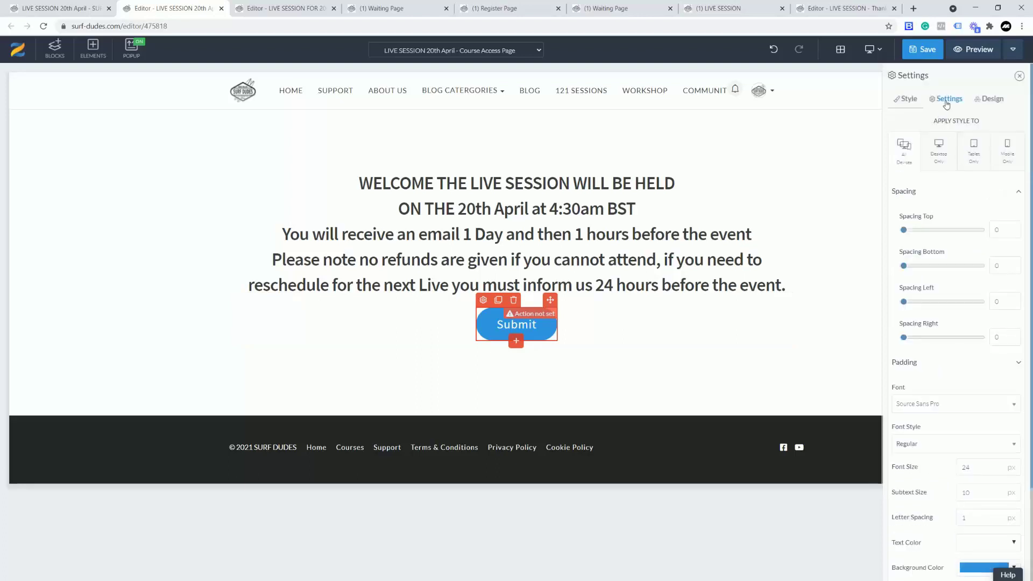
left_click(947, 103)
left_click(981, 192)
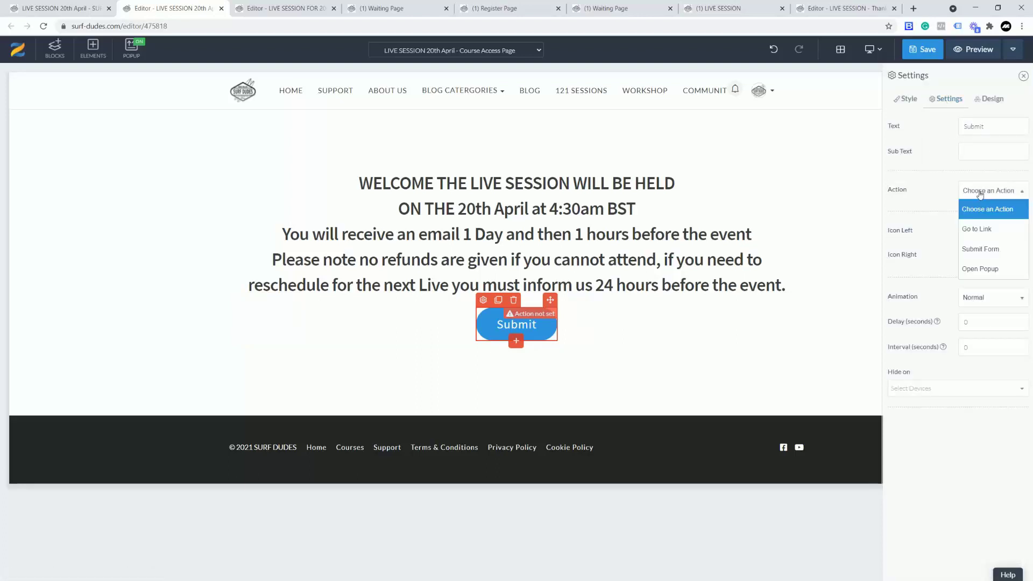
left_click(975, 230)
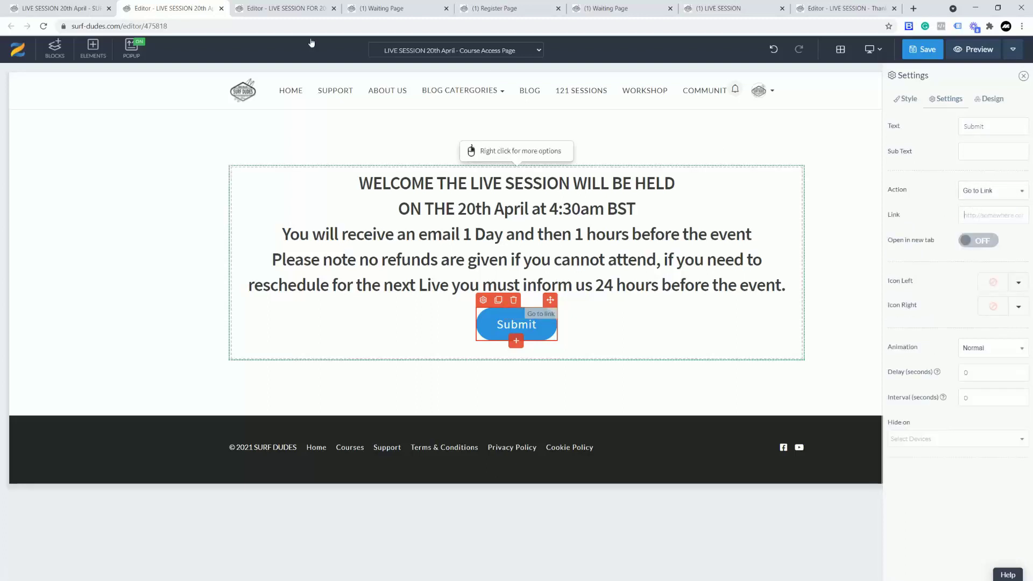
left_click(995, 216)
key("ctrl+v")
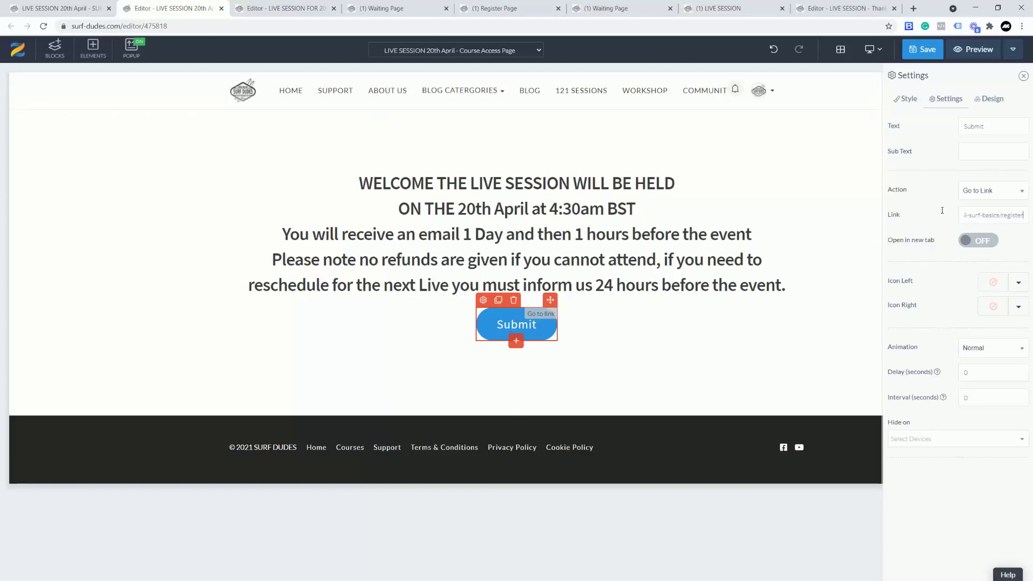
left_click(931, 189)
Set the button text to "JUST REGISTER USING THE SAME EMAIL YOU USED HERE" and save the page.
left_click_drag(989, 128, 886, 164)
type("J")
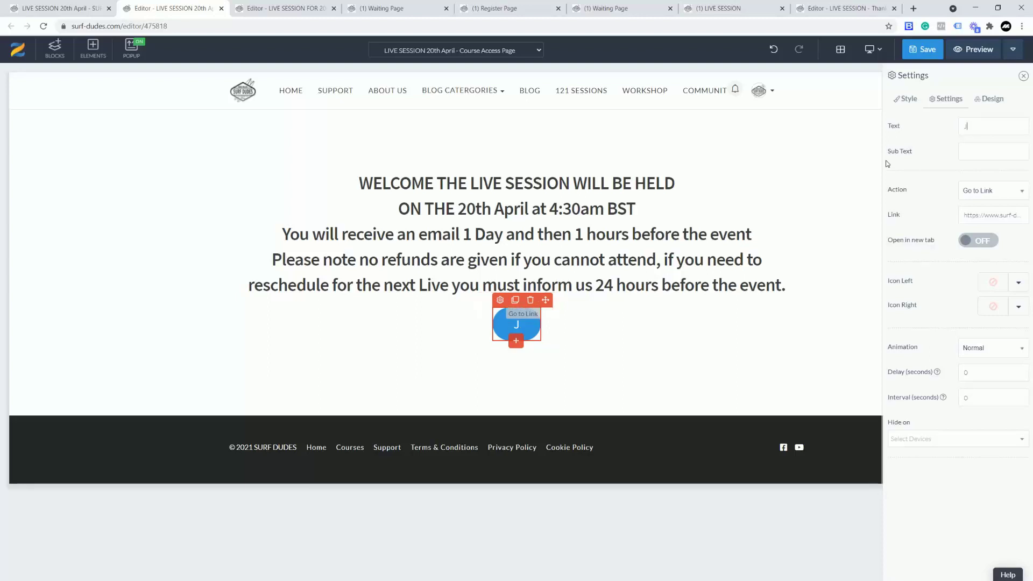
type("UST REGI")
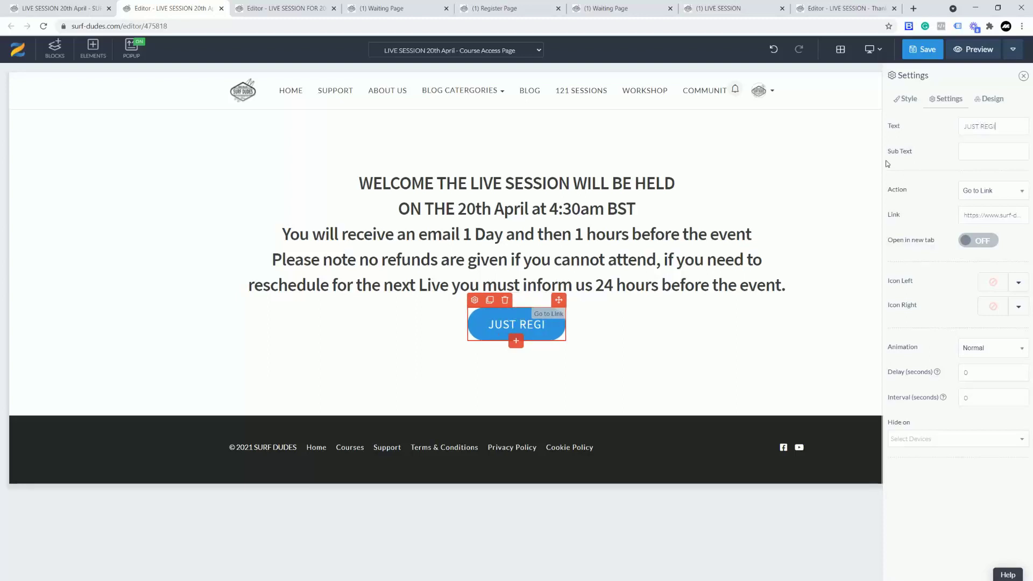
type("STER USING")
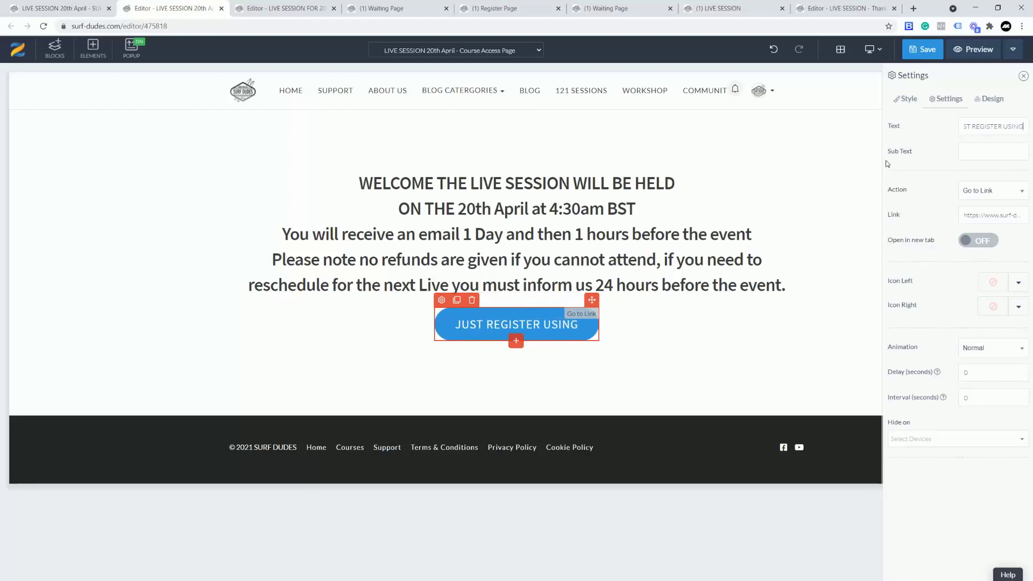
type(" THE SAME E")
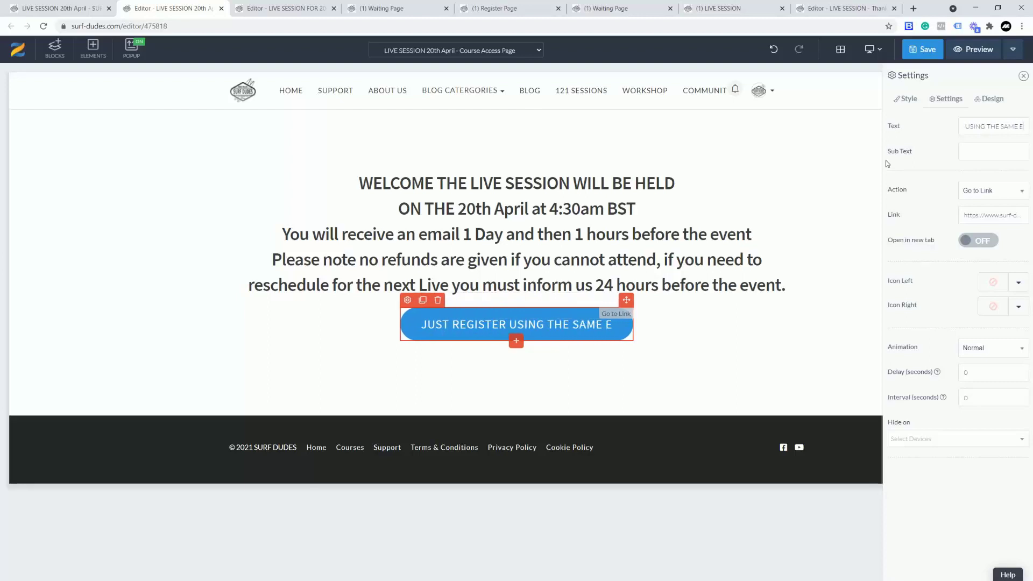
type("MAIL YOU USED HERE")
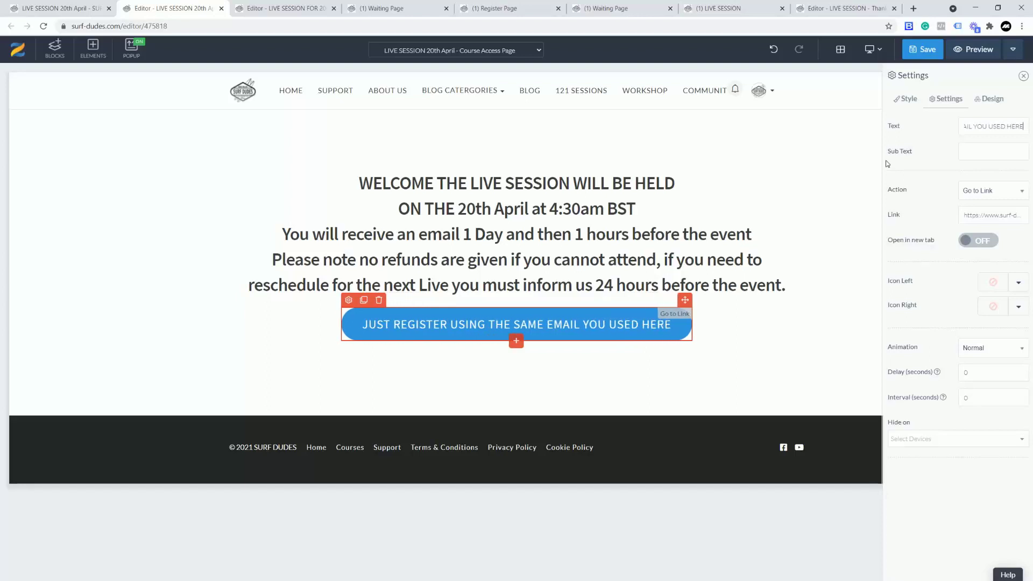
left_click(921, 49)
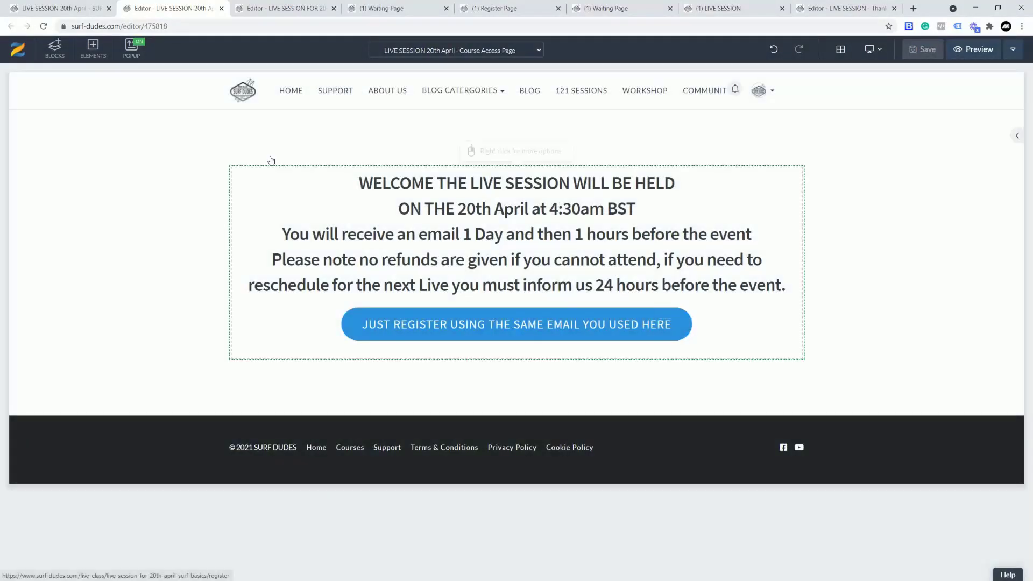
Preview the Course Access Page and close the leftover editor and live class tabs.
left_click(985, 53)
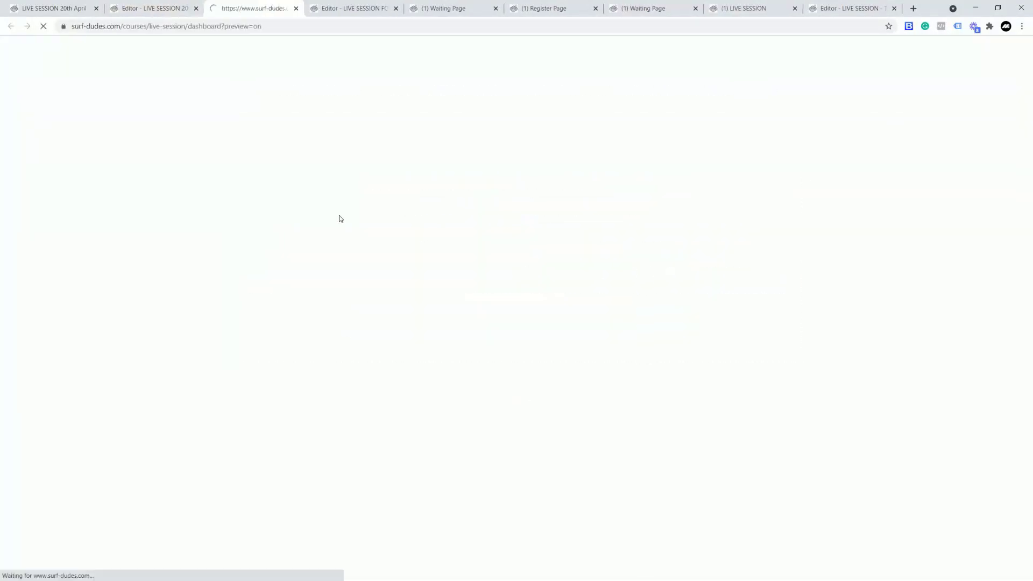
left_click(895, 8)
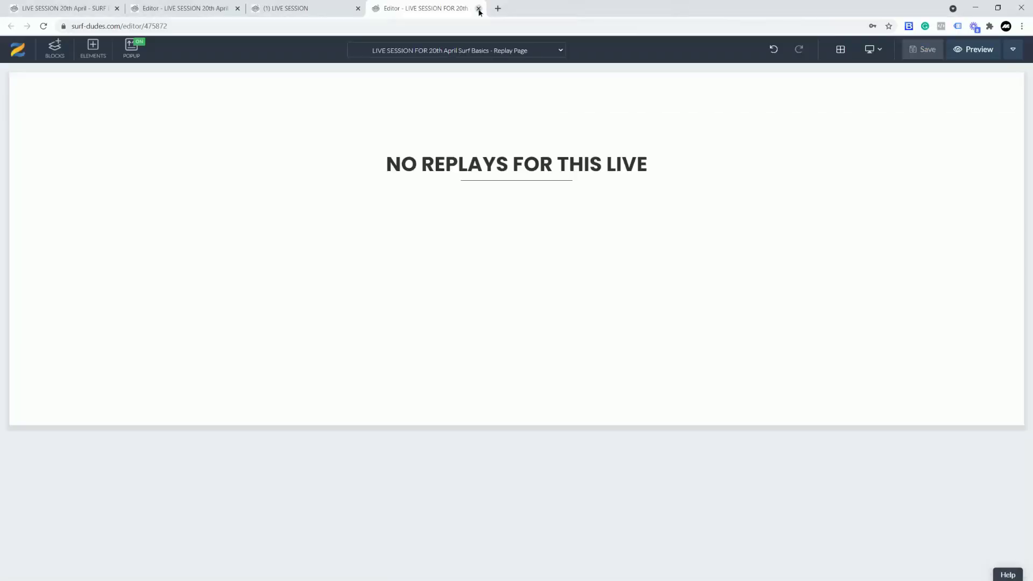
left_click(479, 8)
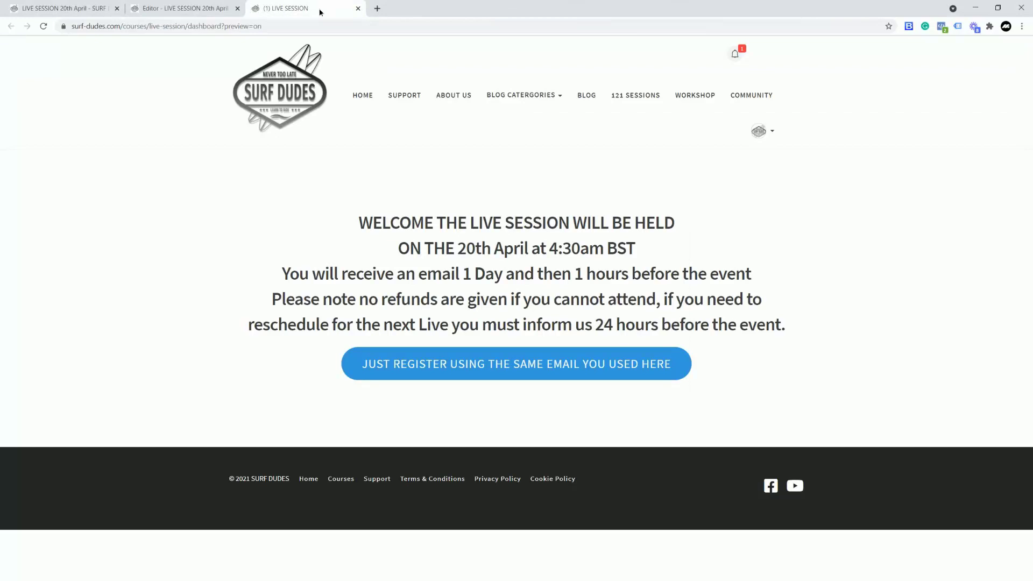
left_click(196, 11)
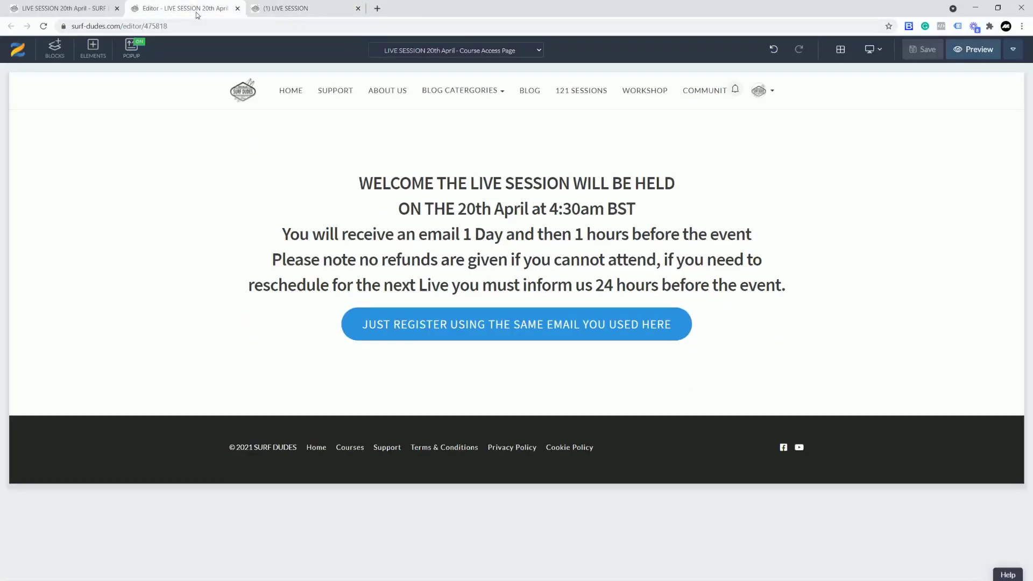
left_click(237, 8)
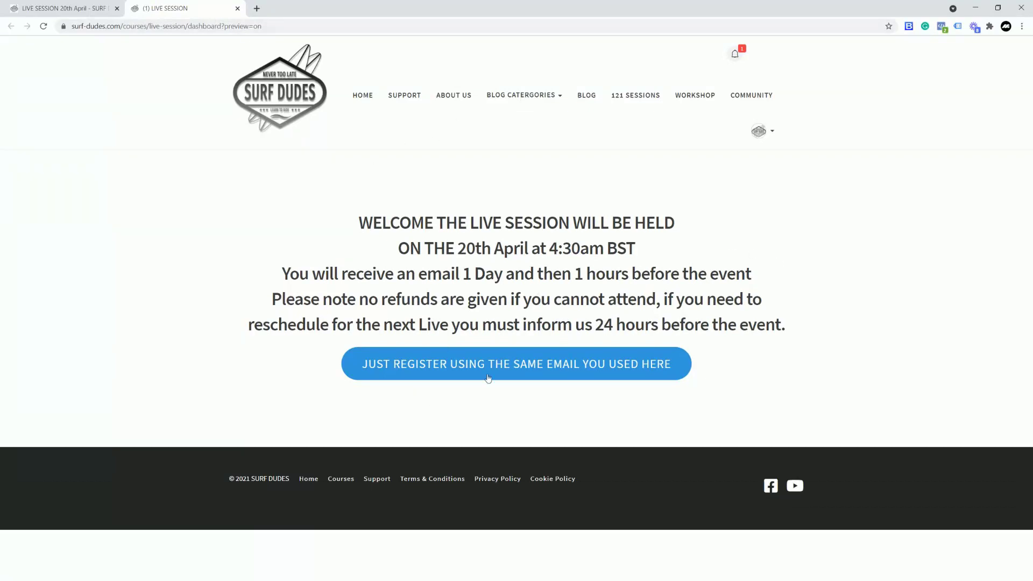
Follow the registration button in the preview, try to register for the live class, and close the preview tab.
left_click(523, 369)
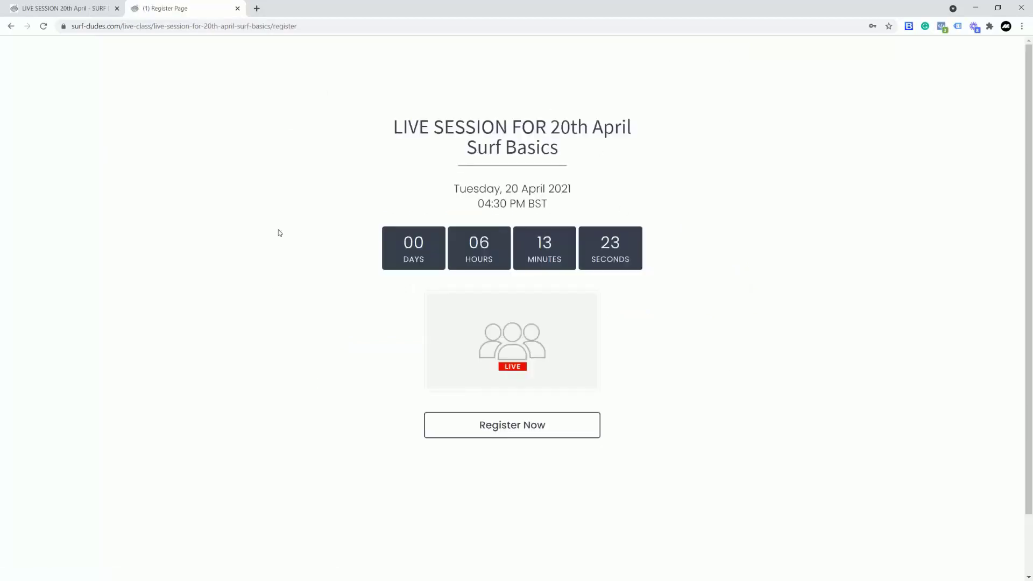
left_click(501, 428)
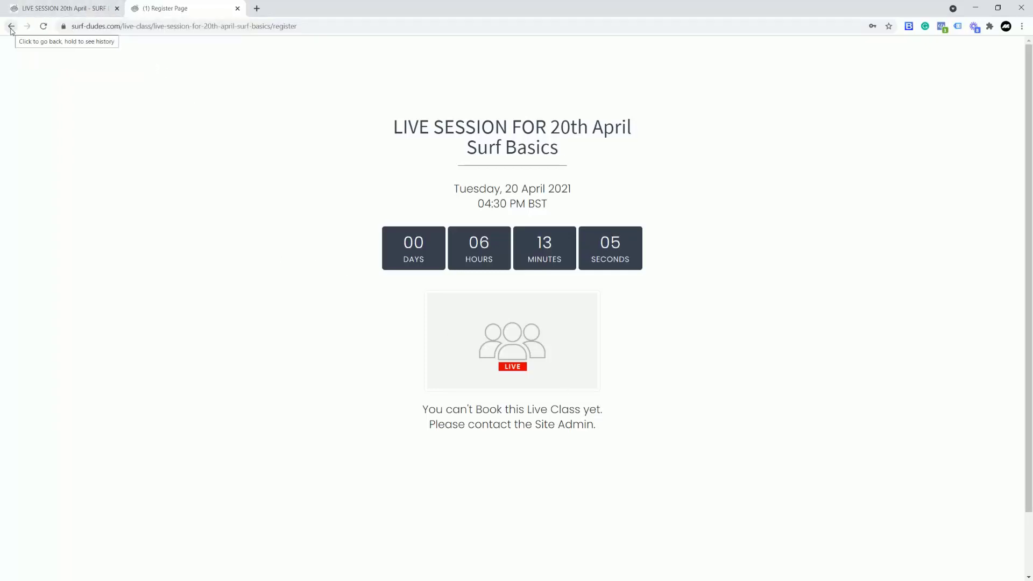
left_click(238, 8)
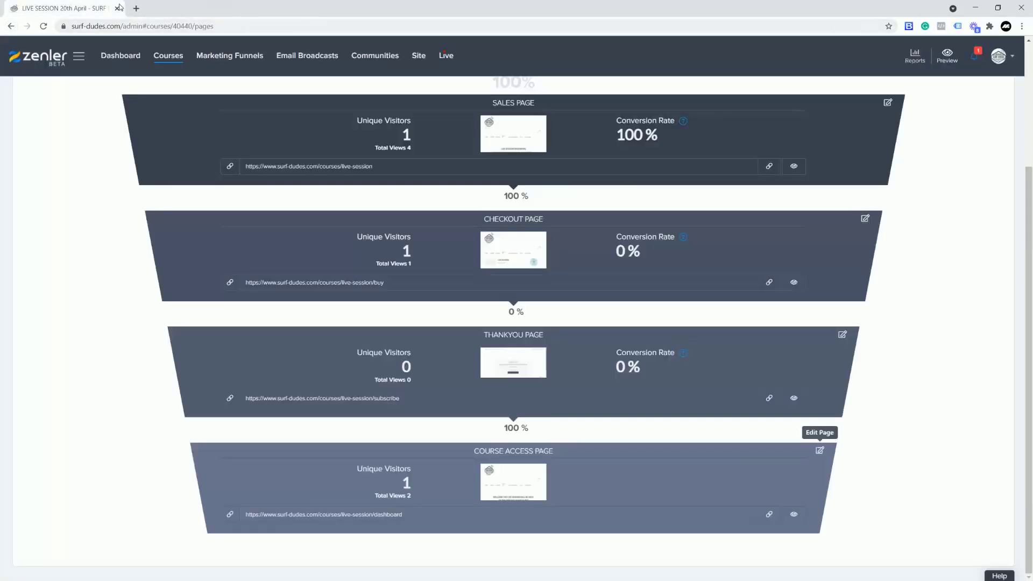
List all people on the site and check the student account's email address.
left_click(419, 58)
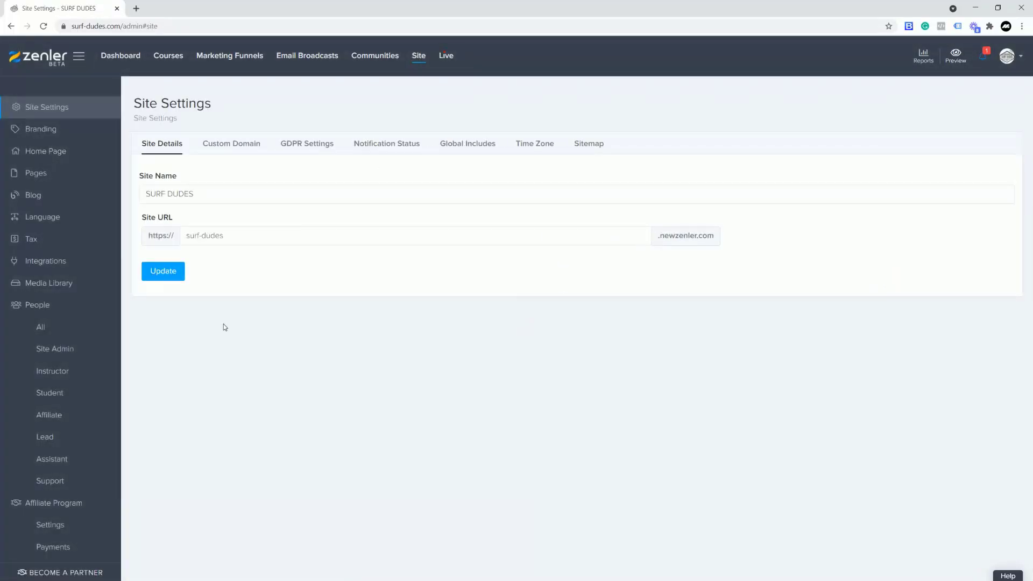
left_click(50, 328)
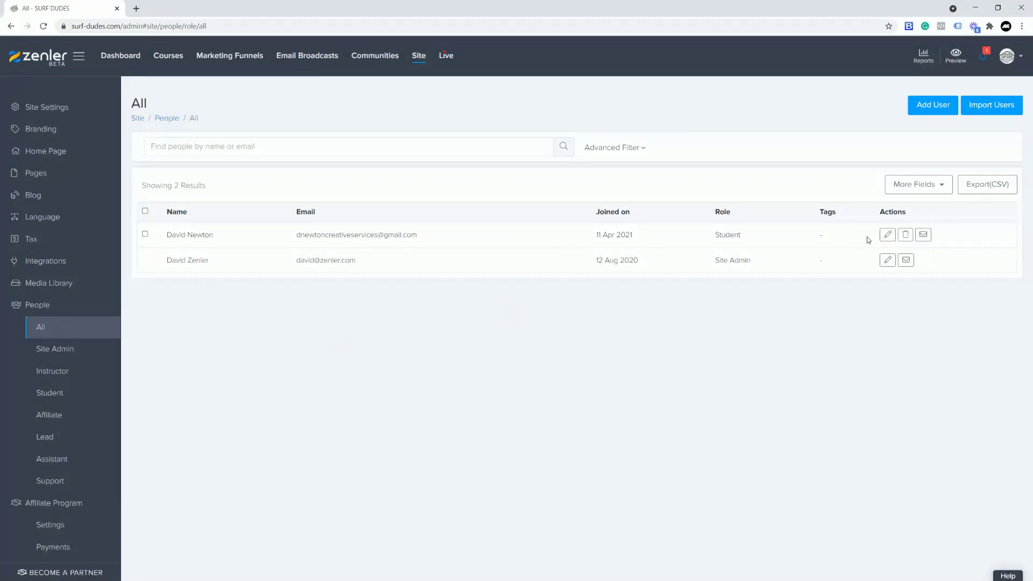
left_click_drag(325, 235, 443, 239)
Review the emails in the Enroll Email Sequence of the LIVE SESSION 20th April course's automation rules.
left_click(176, 57)
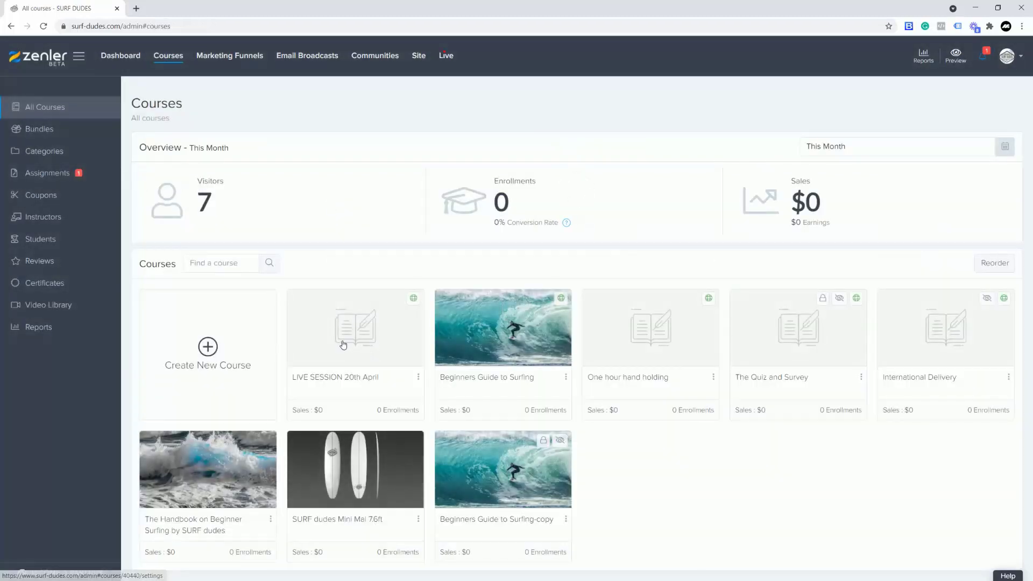
left_click(343, 345)
left_click(305, 165)
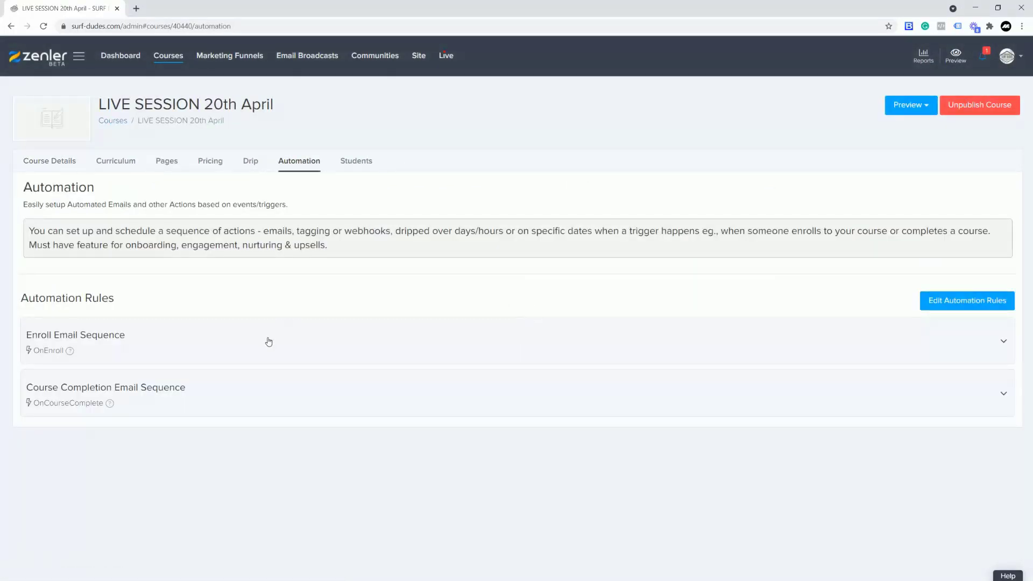
left_click(208, 344)
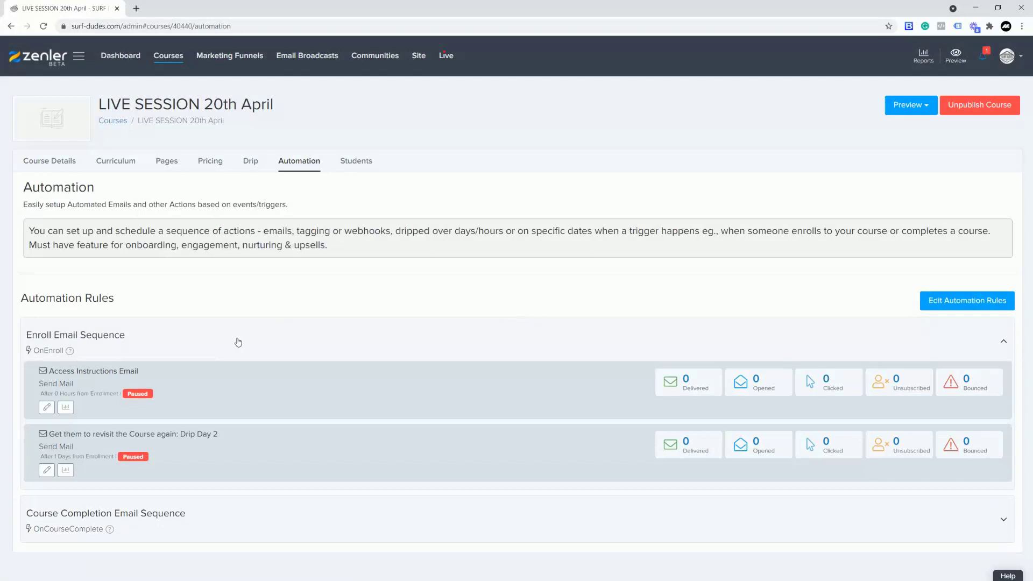
left_click(234, 342)
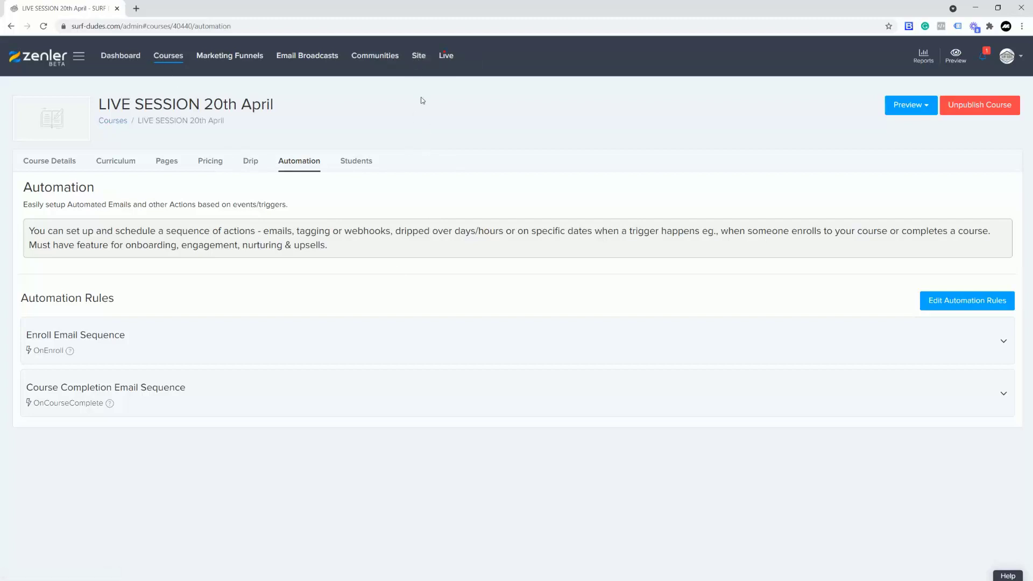
From the student's user record, enroll them in LIVE SESSION 20th April on the LIVE SESSION COST plan without sending the enrollment notification mail.
left_click(419, 55)
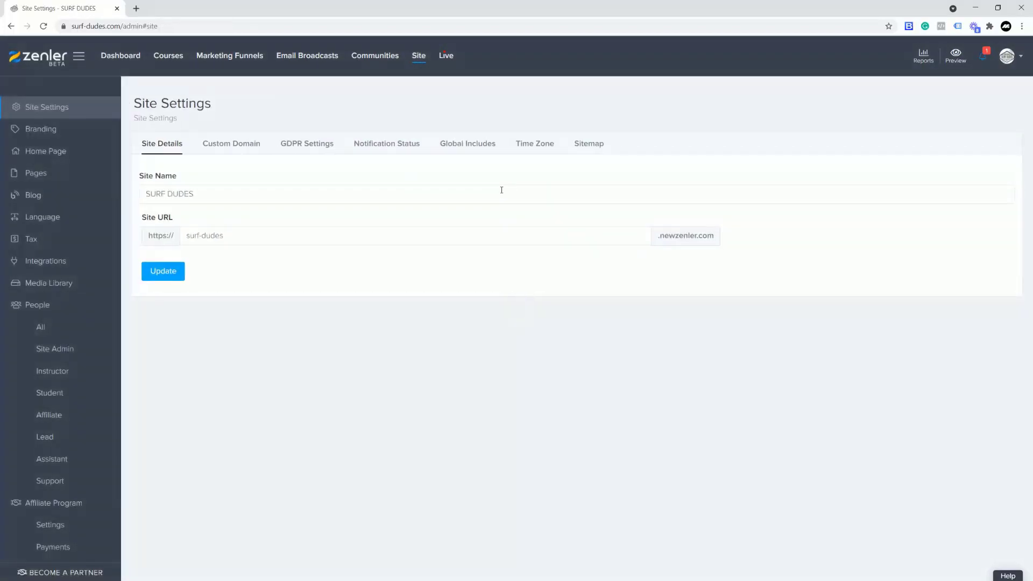
left_click(41, 328)
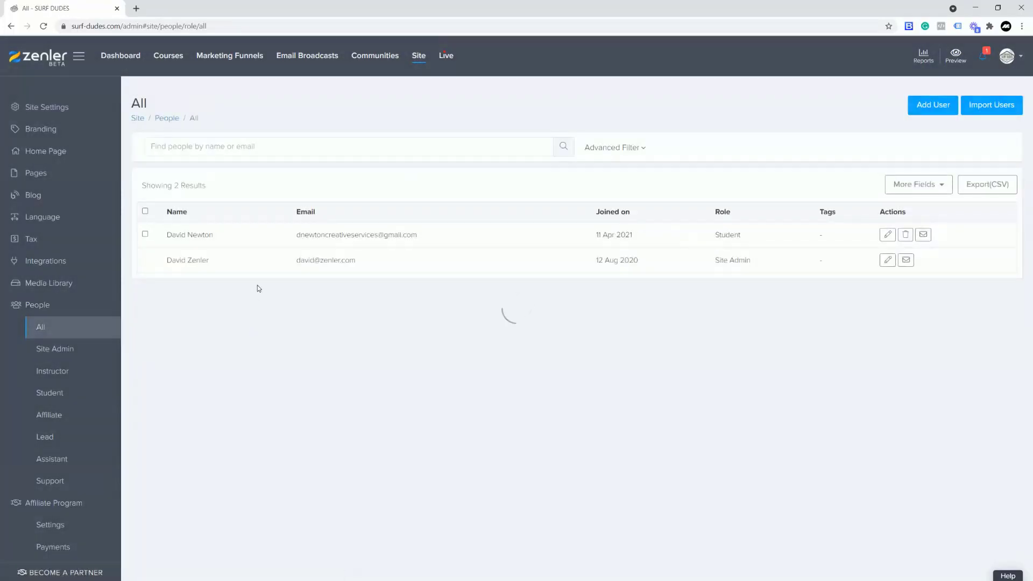
left_click(889, 236)
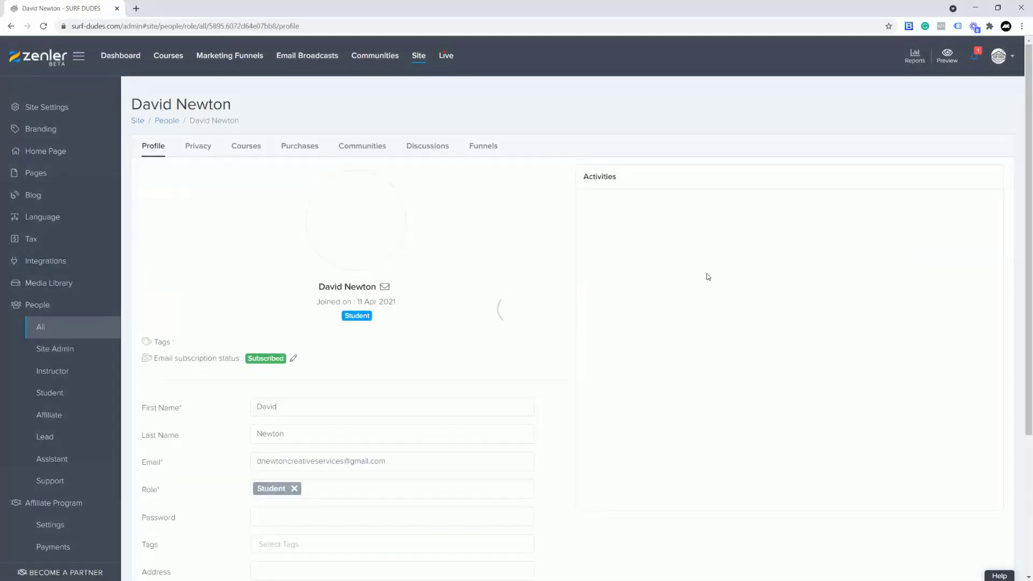
left_click(246, 146)
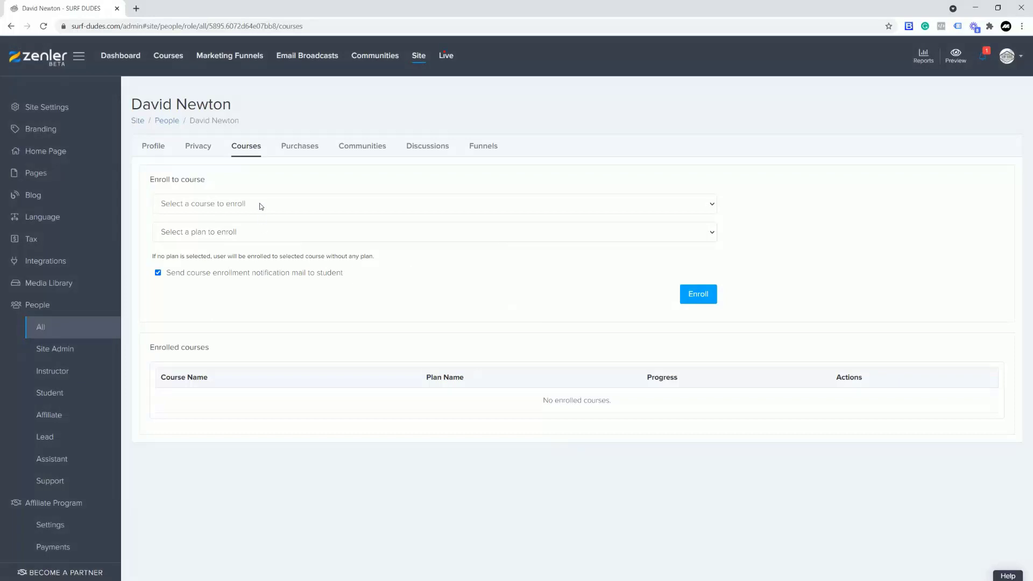
left_click(289, 207)
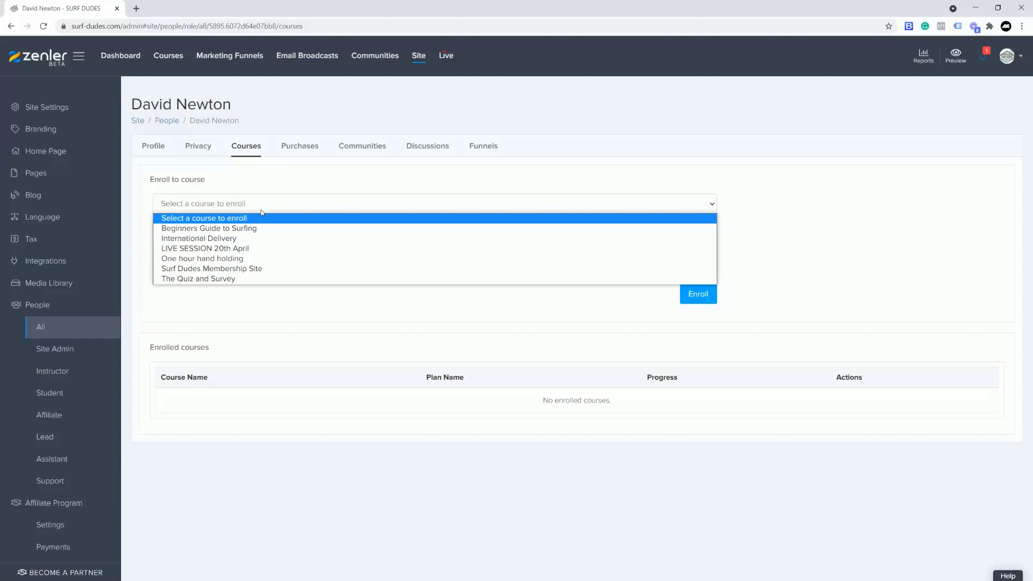
left_click(264, 248)
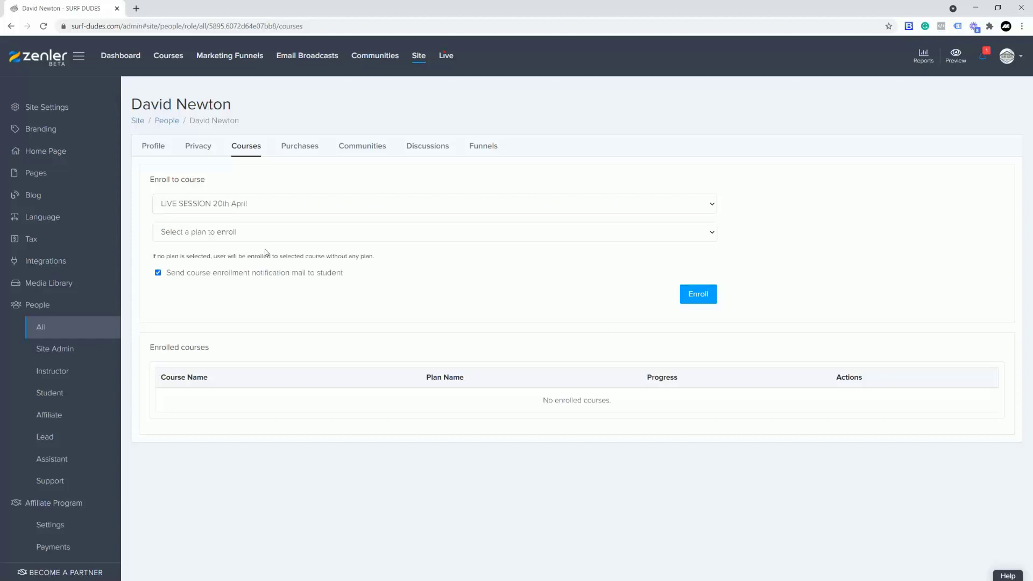
left_click(261, 236)
left_click(221, 257)
left_click(157, 274)
left_click(695, 300)
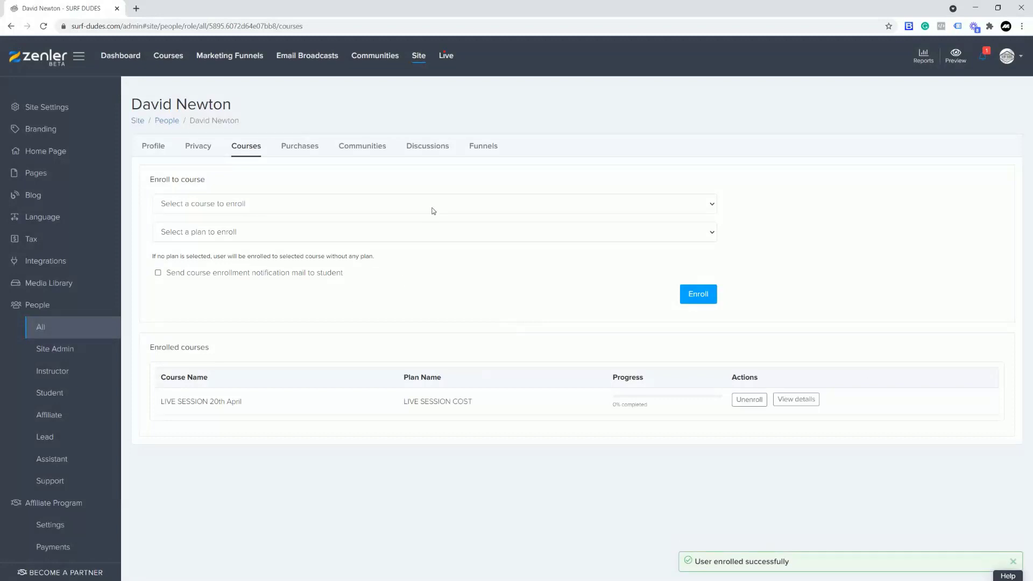
Open an incognito window and log in to the SURF DUDES site with the student account.
left_click(1022, 25)
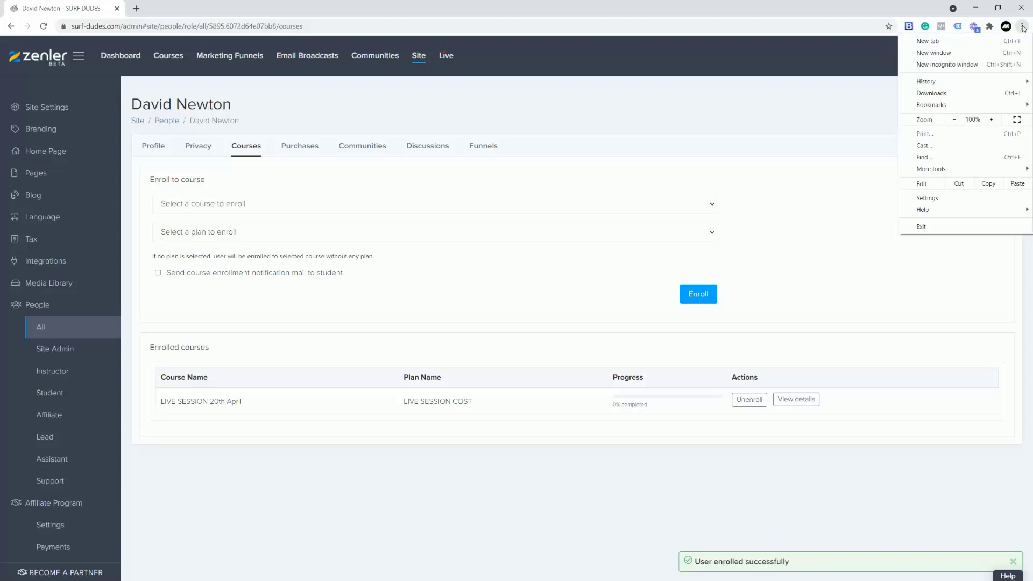
left_click(963, 65)
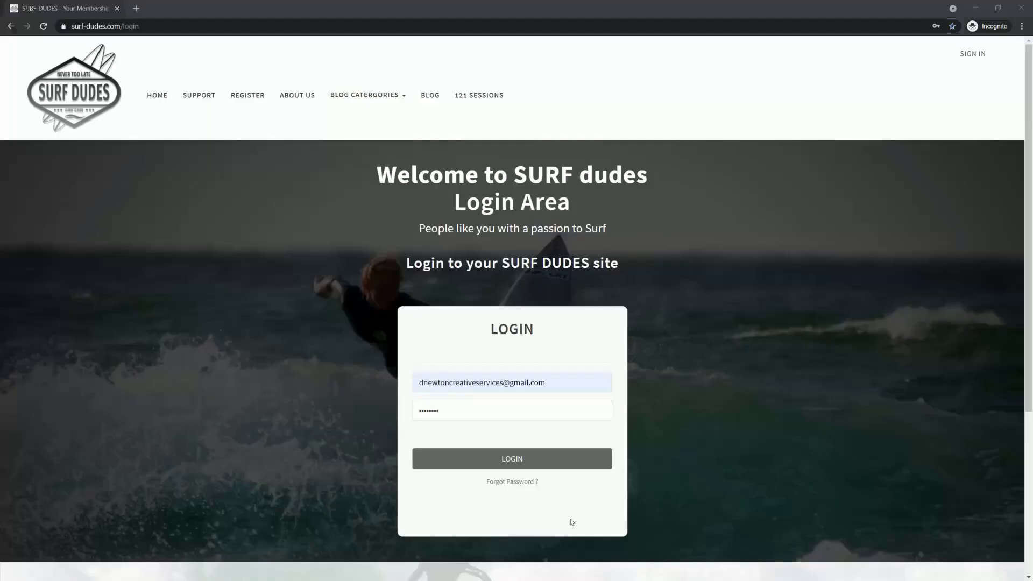
left_click(544, 463)
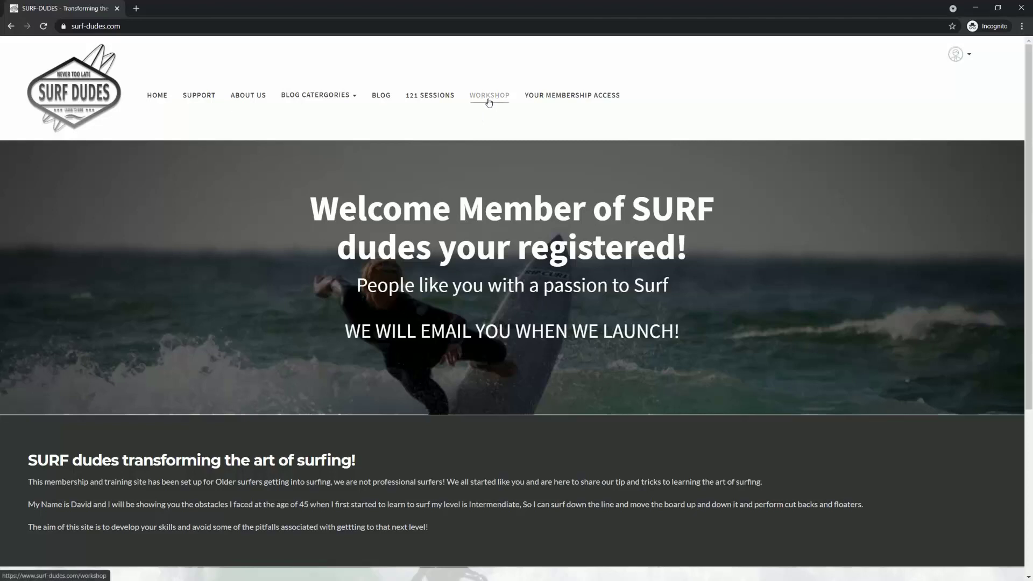
Go to the student's Workshop page and open the LIVE SESSION 20TH APRIL course.
scroll(533, 229, "down", 5)
scroll(533, 228, "up", 5)
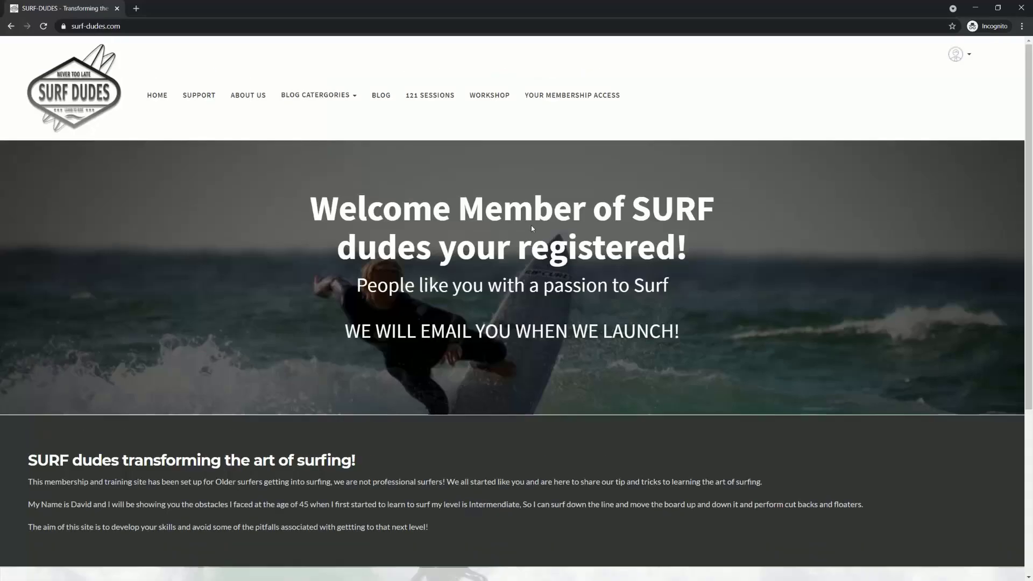
left_click(503, 93)
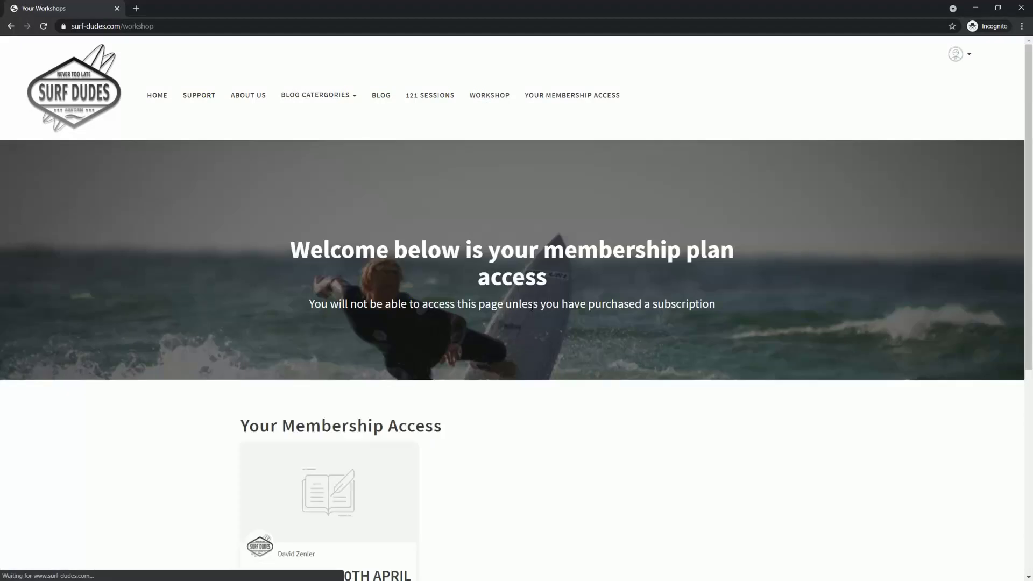
scroll(568, 310, "down", 3)
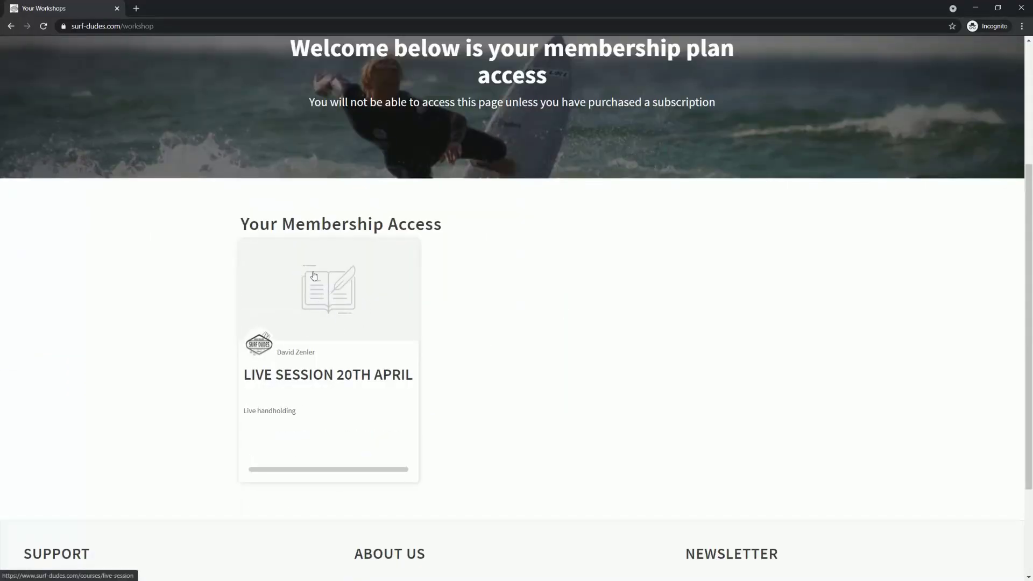
scroll(681, 351, "up", 3)
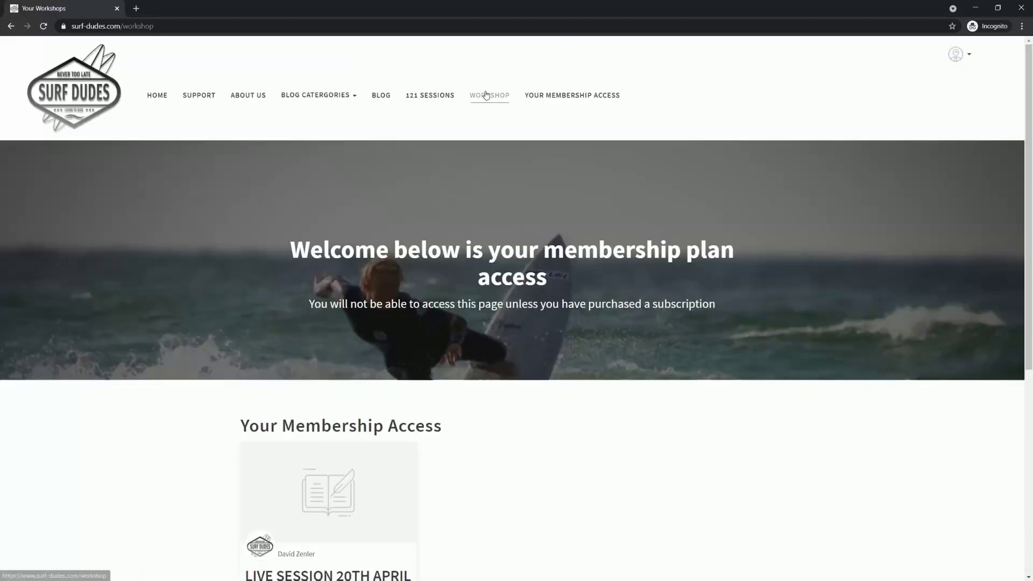
scroll(377, 215, "down", 3)
left_click(312, 291)
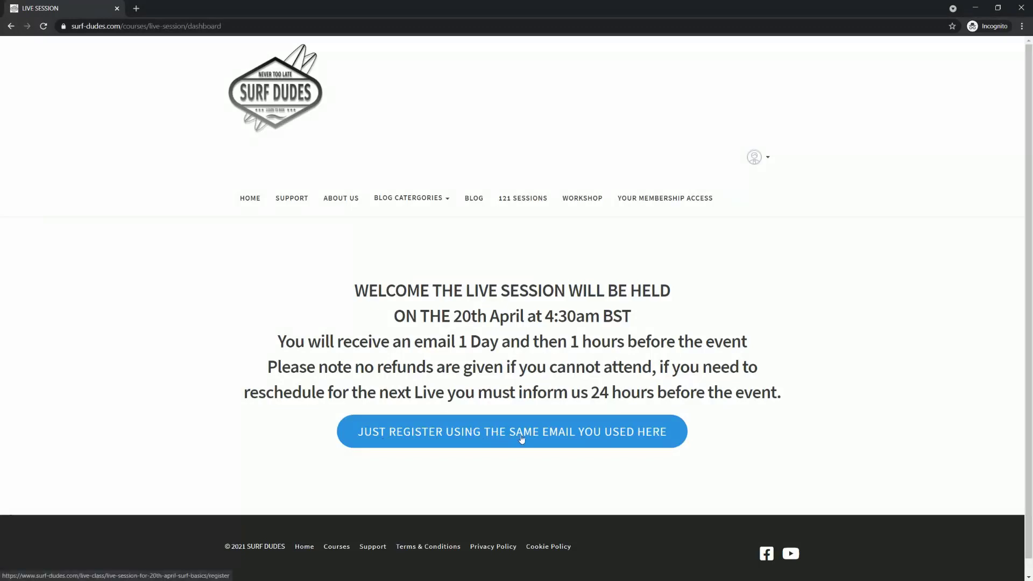
Register the student for LIVE SESSION FOR 20th April Surf Basics, view the class's waiting page, and close the incognito window.
left_click(552, 436)
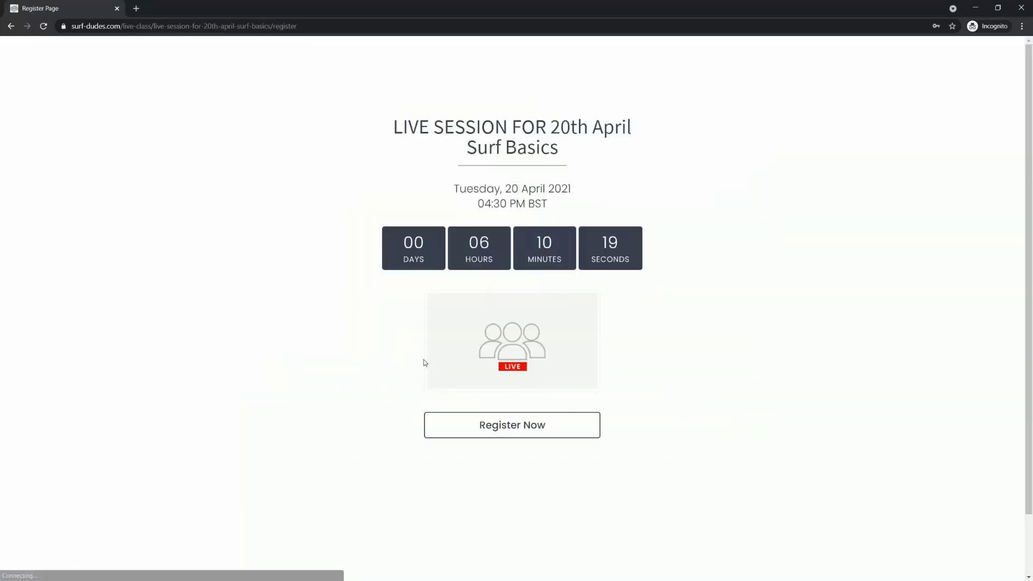
left_click(555, 440)
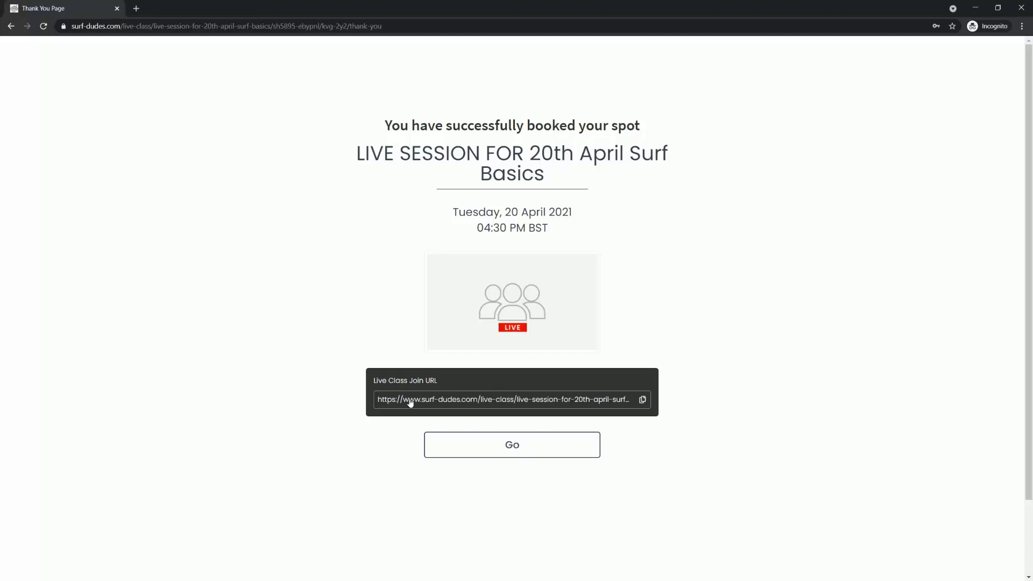
left_click(514, 444)
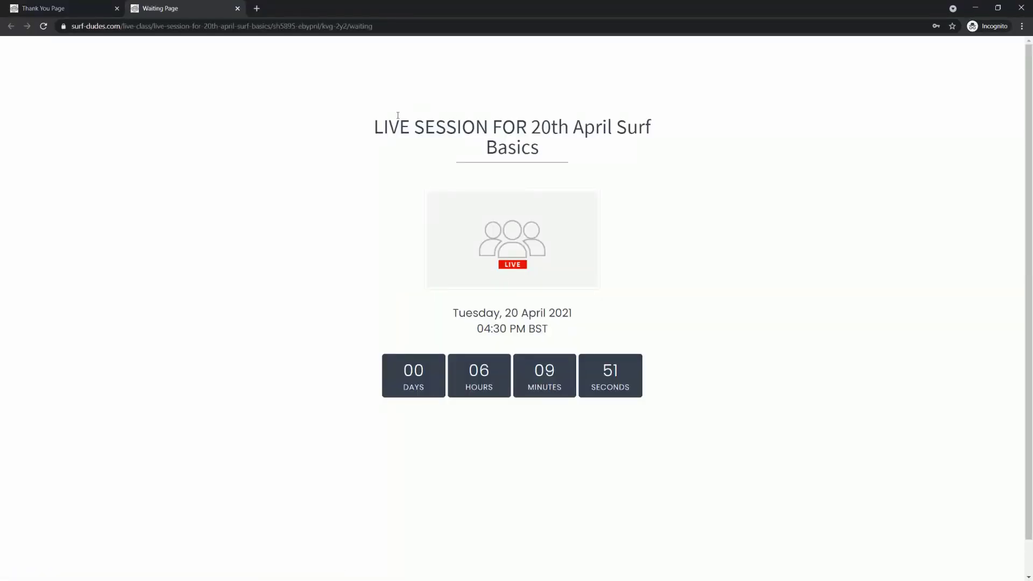
left_click_drag(389, 120, 637, 147)
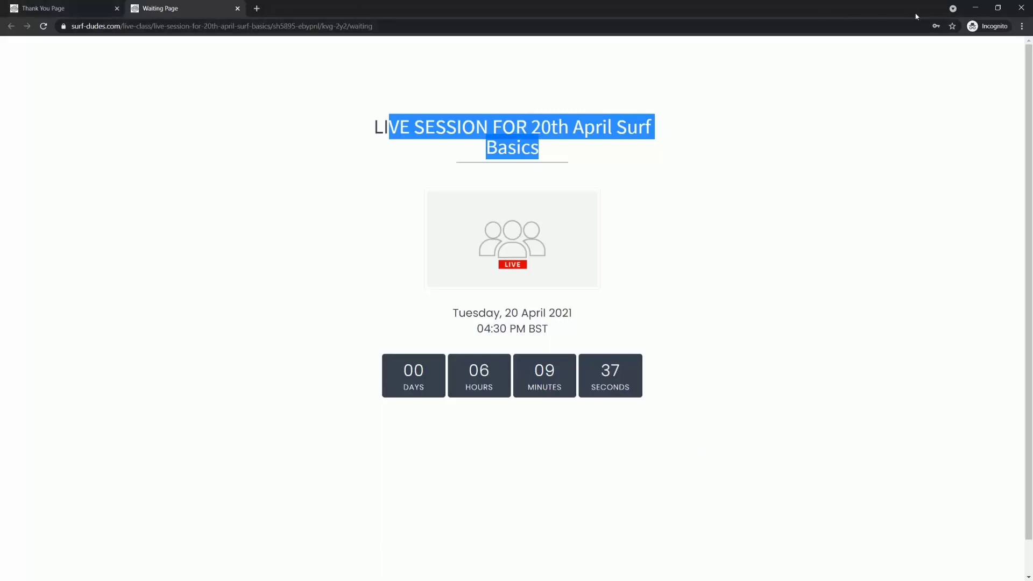
left_click(1021, 8)
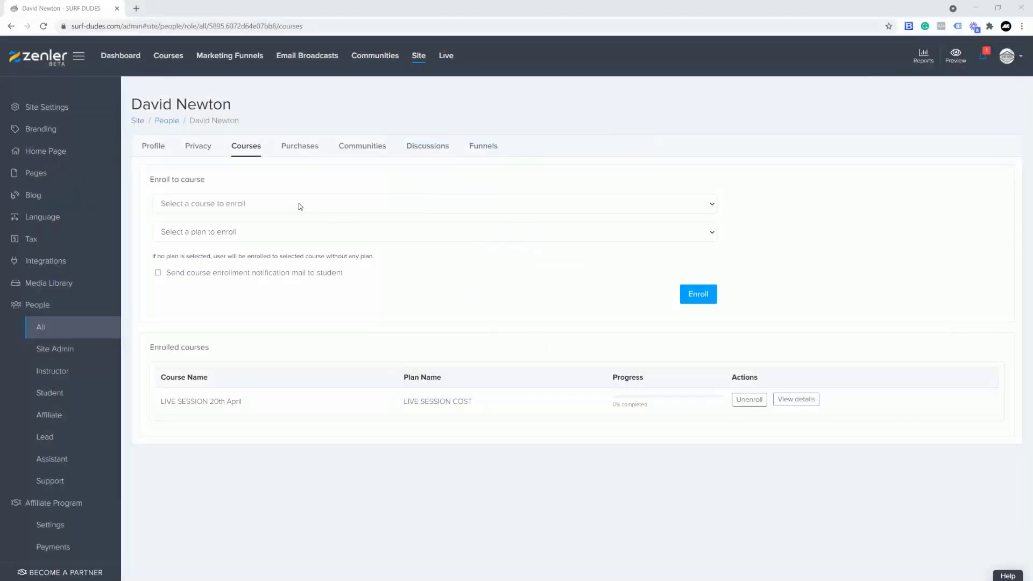
Check the clone options of the LIVE SESSION 20th April course and the LIVE SESSION FOR 20th April Surf Basics live class.
left_click(274, 112)
left_click(167, 59)
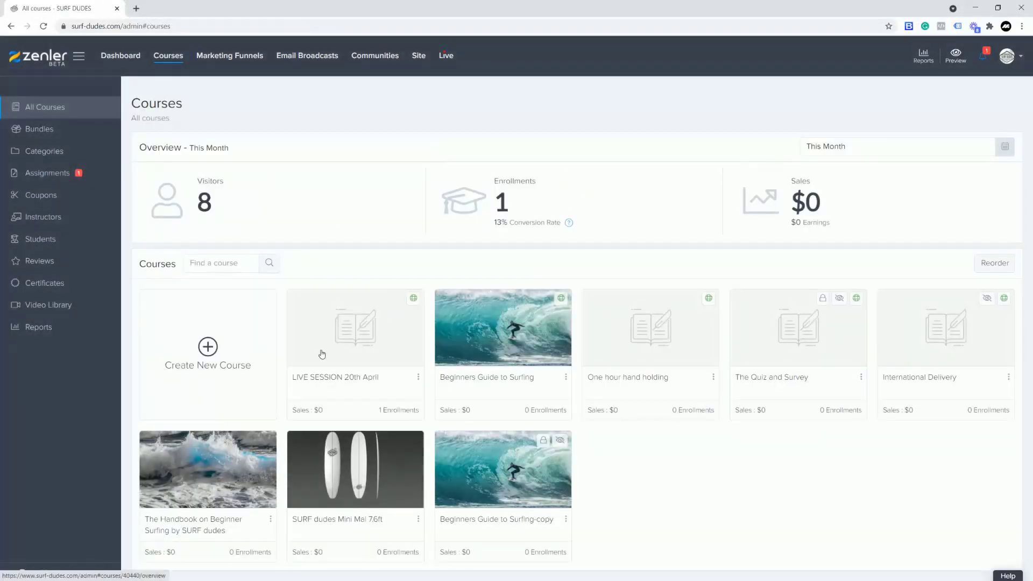
left_click(419, 379)
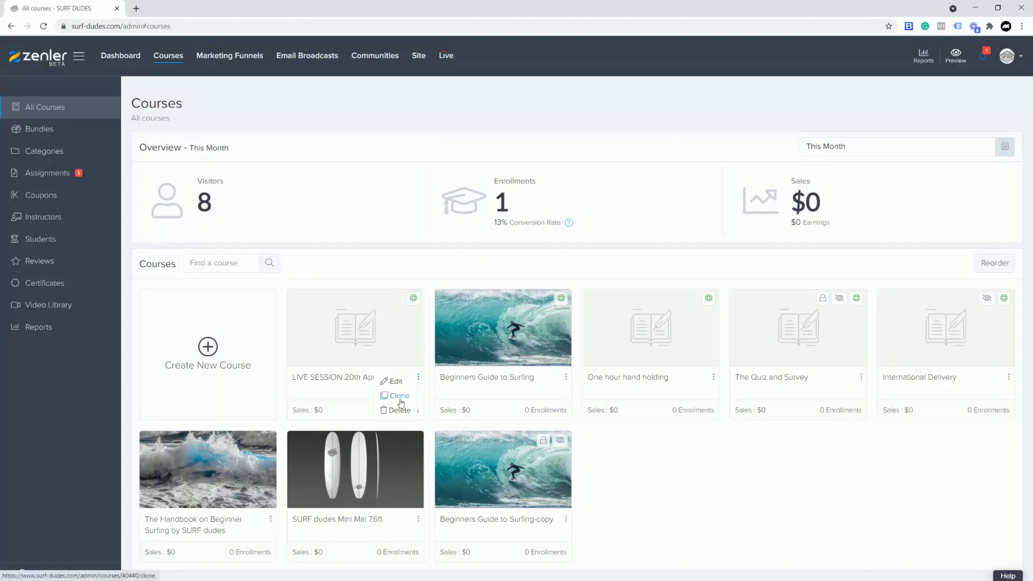
left_click(273, 105)
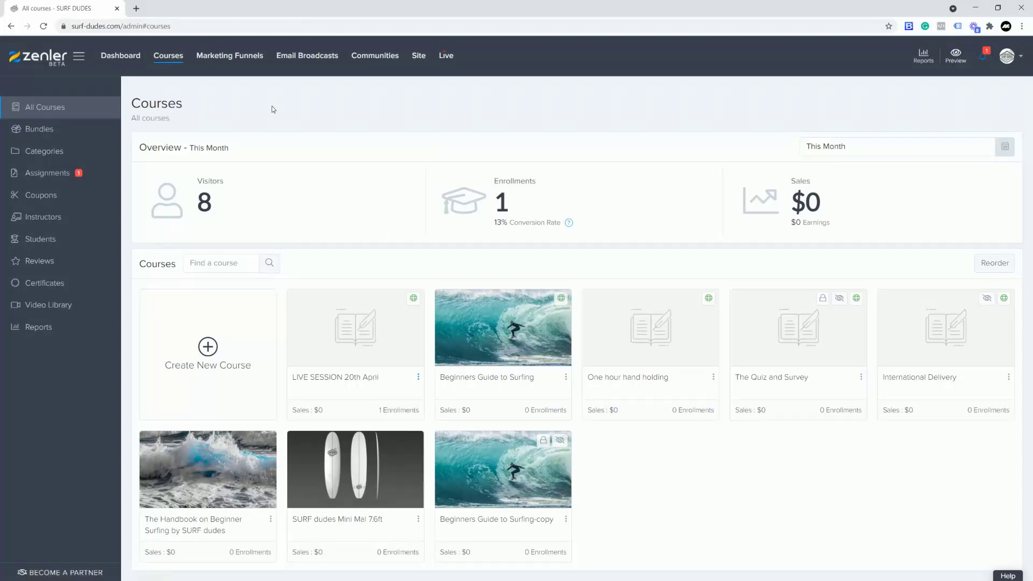
left_click(451, 57)
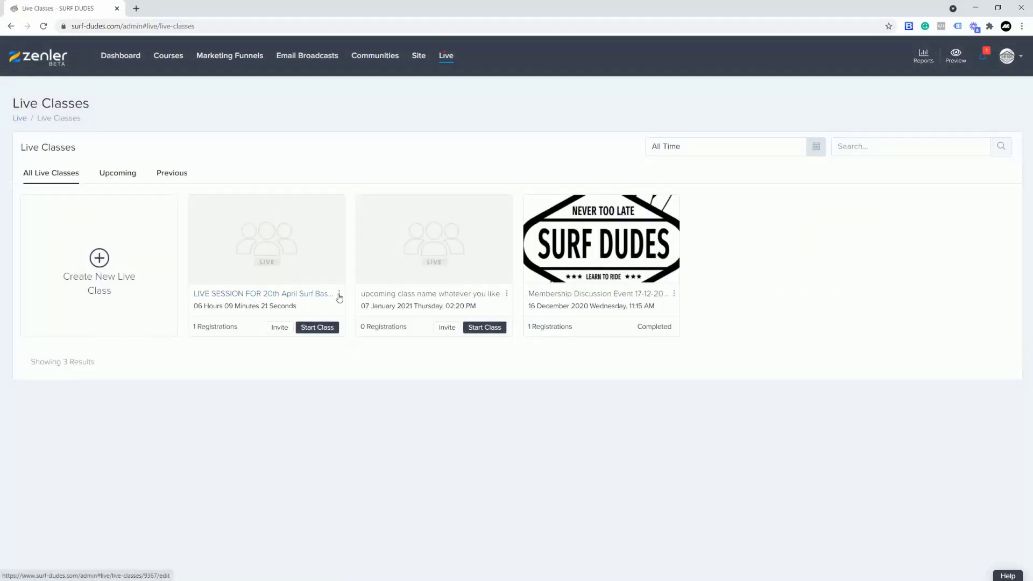
left_click(339, 294)
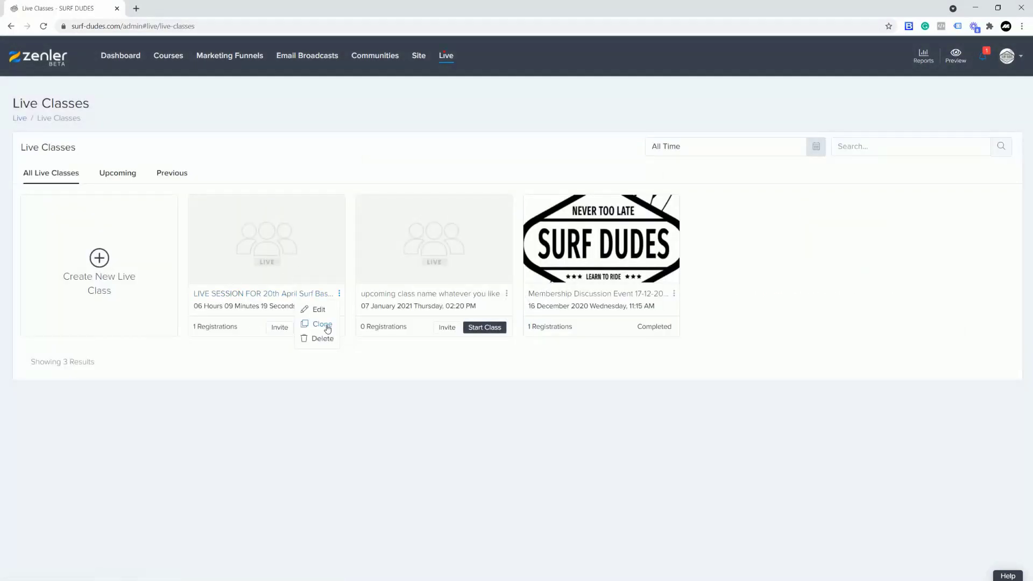
left_click(460, 415)
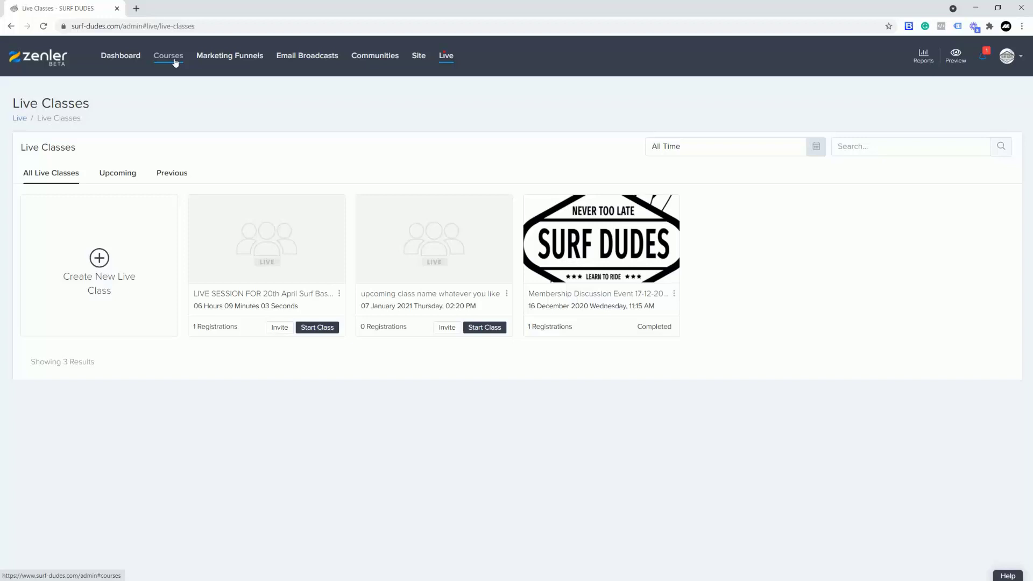
From the LIVE SESSION 20th April course's student list, open the enrolled student's record and view their course enrollments.
left_click(416, 59)
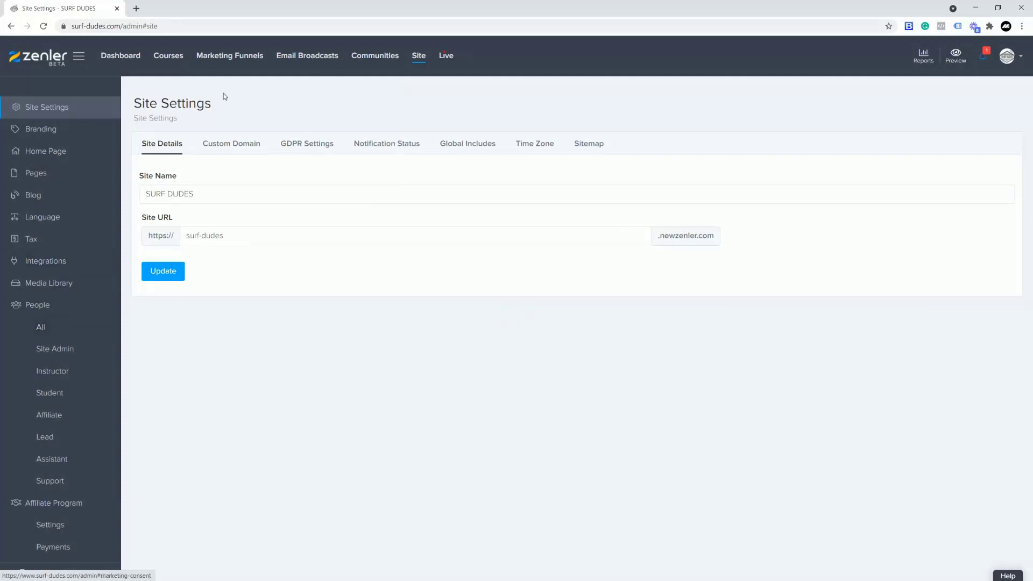
left_click(168, 56)
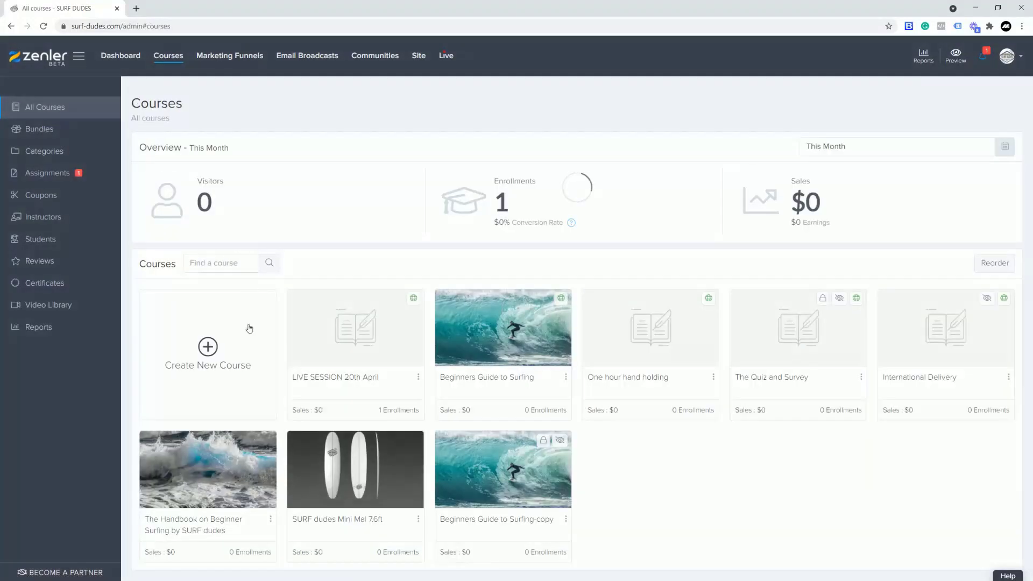
left_click(361, 338)
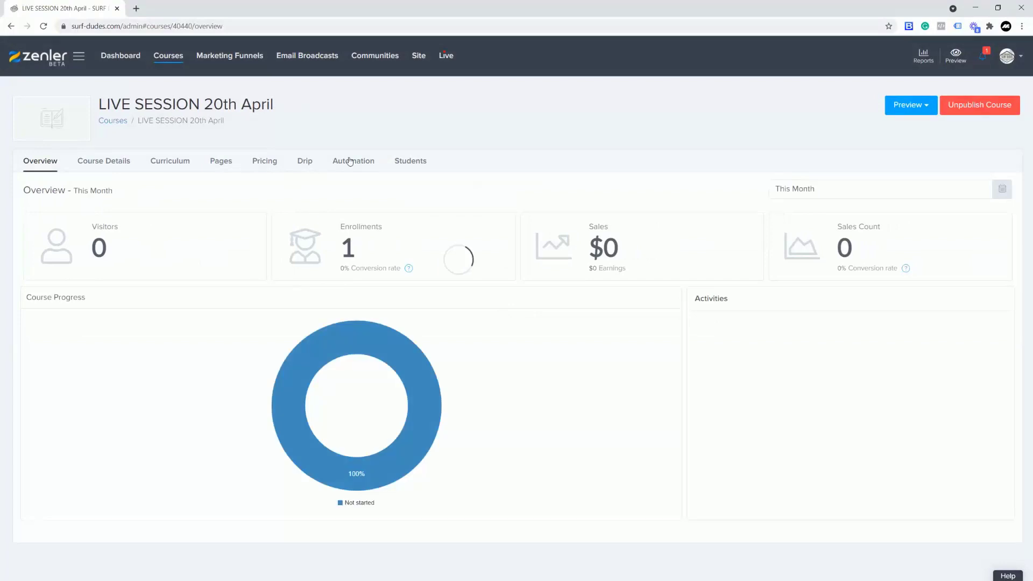
left_click(426, 161)
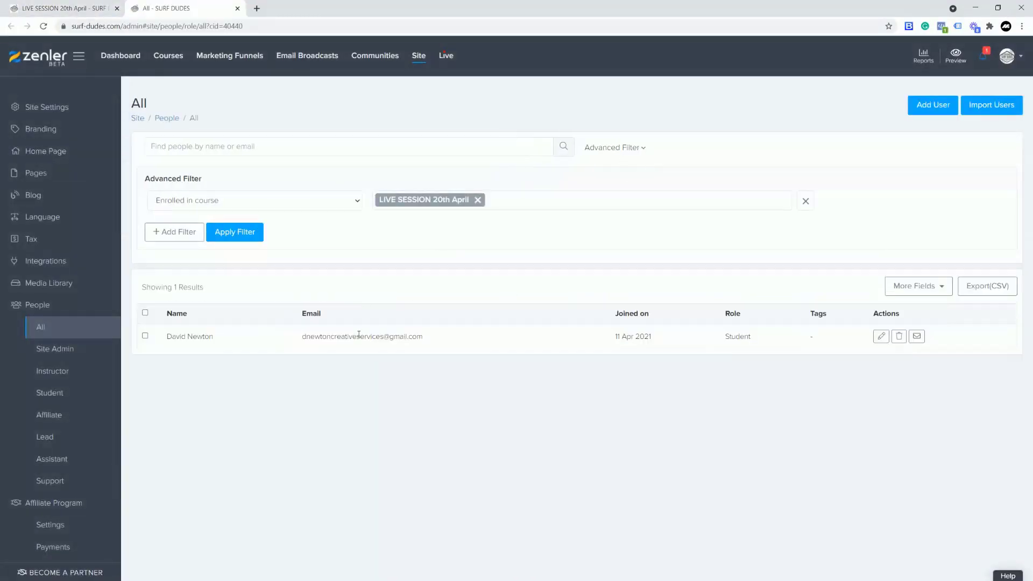
left_click(880, 337)
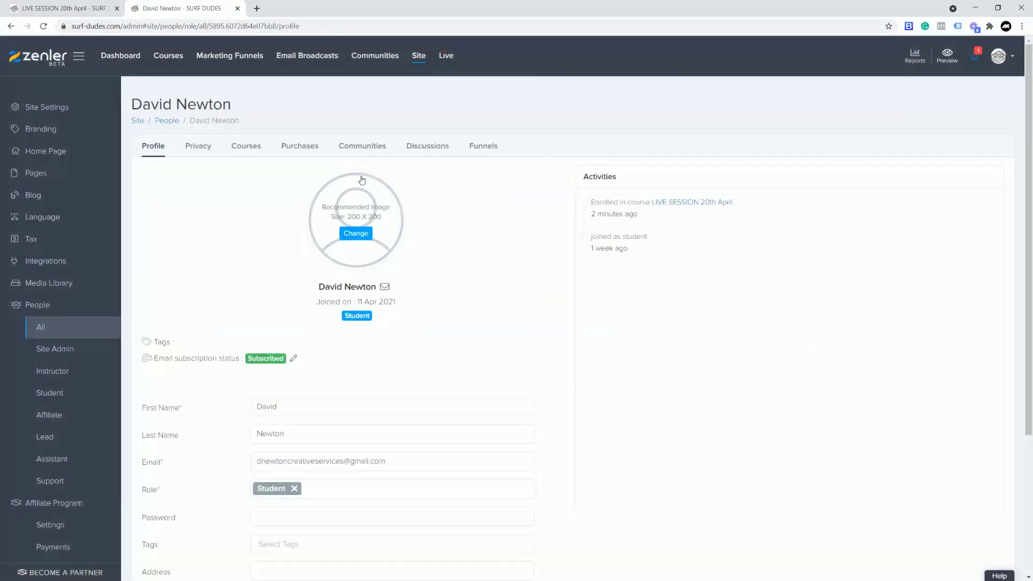
left_click(247, 155)
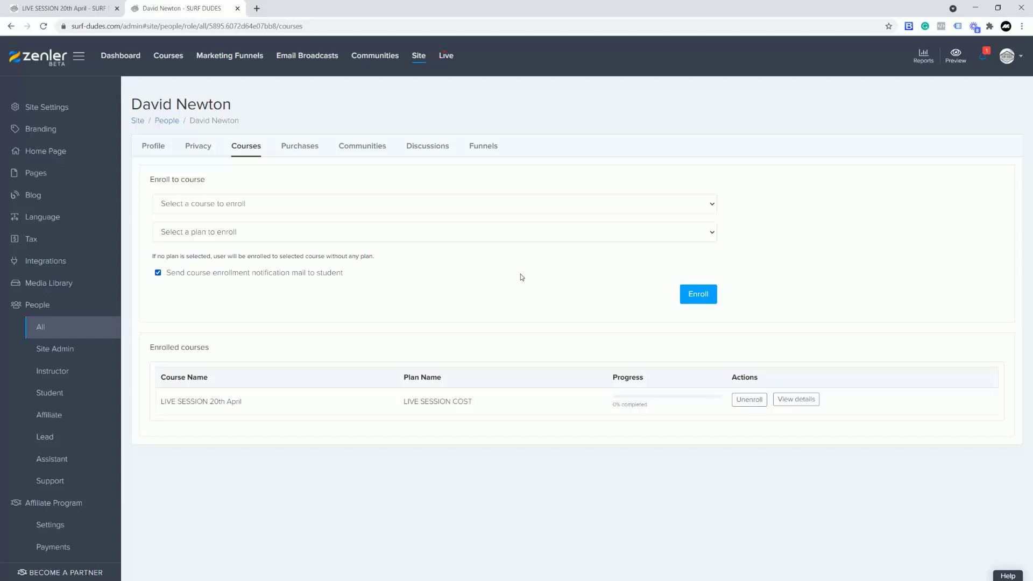
Open the LIVE SESSION FOR 20th April Surf Basics live class and review its schedule, attendance and security details.
left_click(448, 60)
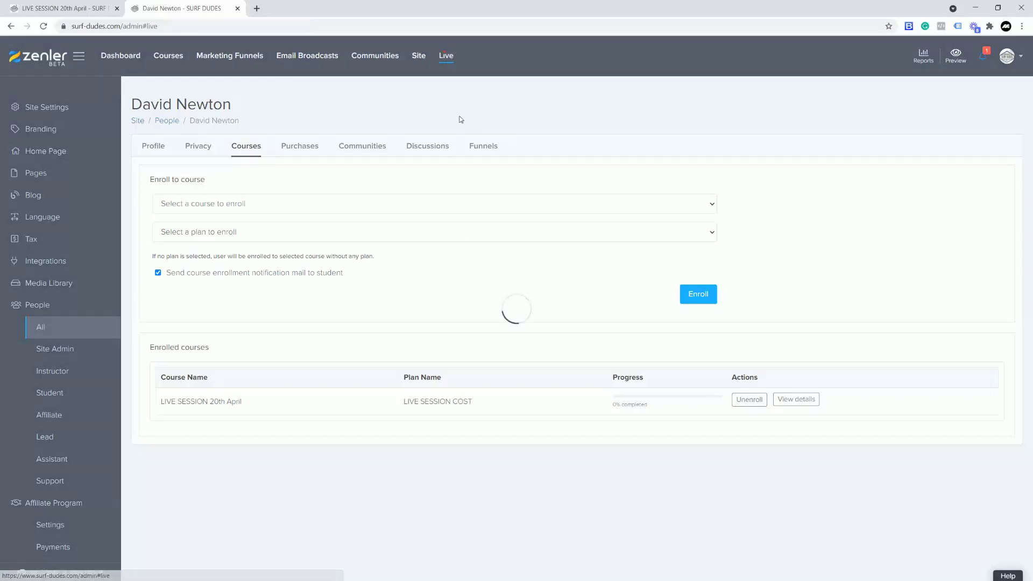
left_click(208, 322)
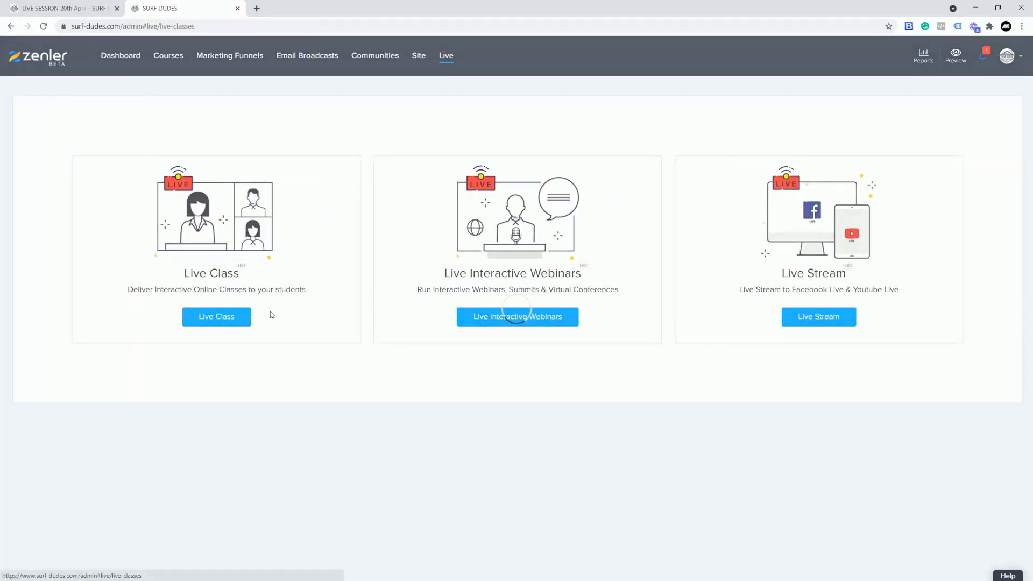
left_click(256, 247)
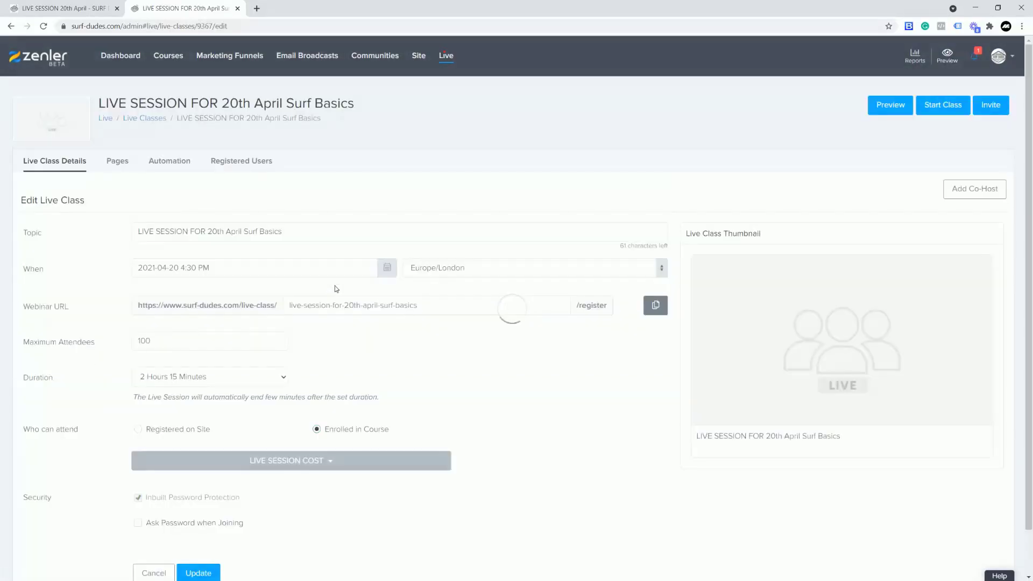
scroll(503, 393, "down", 1)
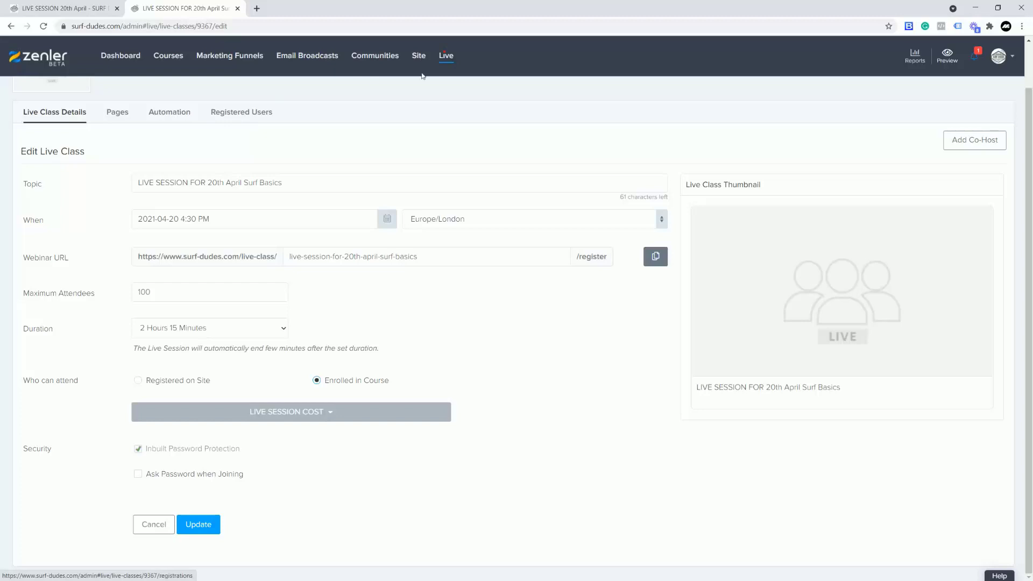
Open the Live Class Registration Email action in the live class's Register Mail Sequence for review.
left_click(171, 111)
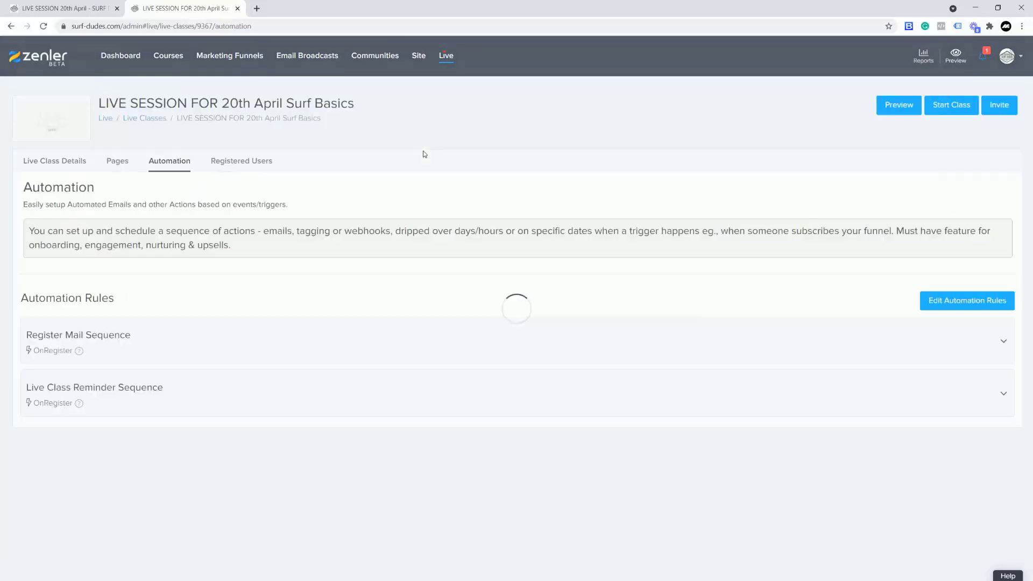
left_click(211, 342)
left_click(47, 407)
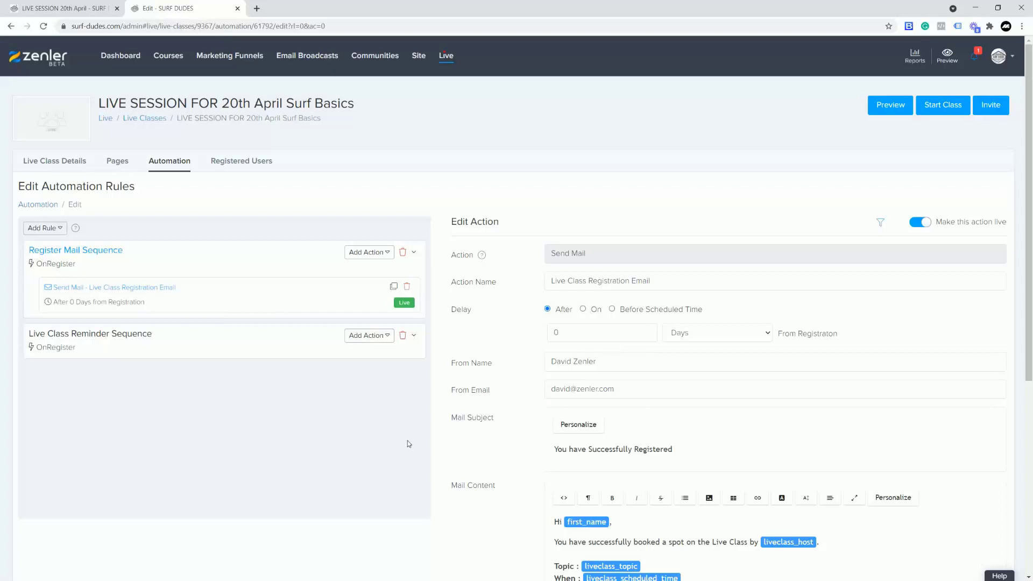
Review the Enroll Email Sequence actions in the LIVE SESSION 20th April course's automation rules.
left_click(169, 58)
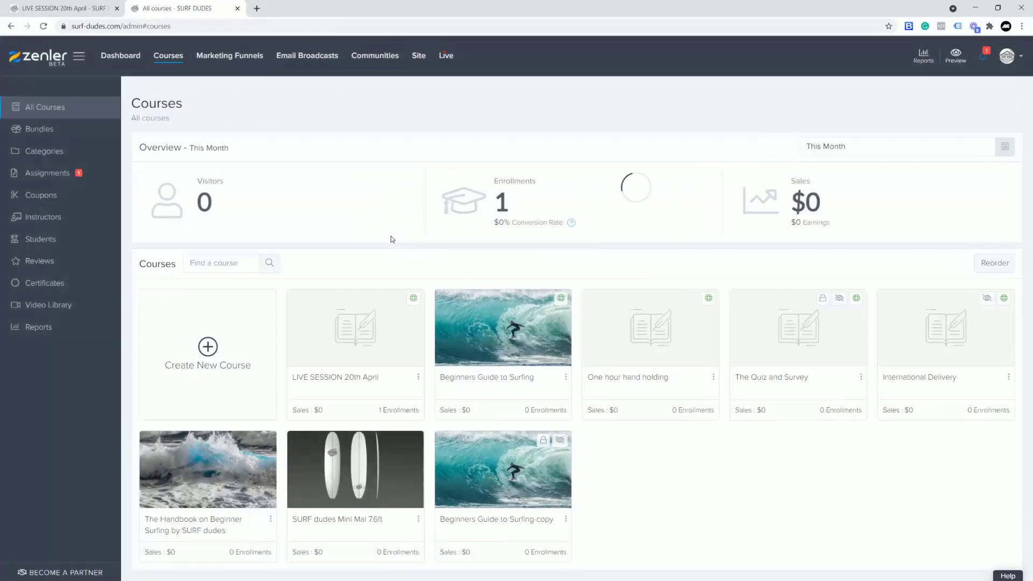
left_click(356, 338)
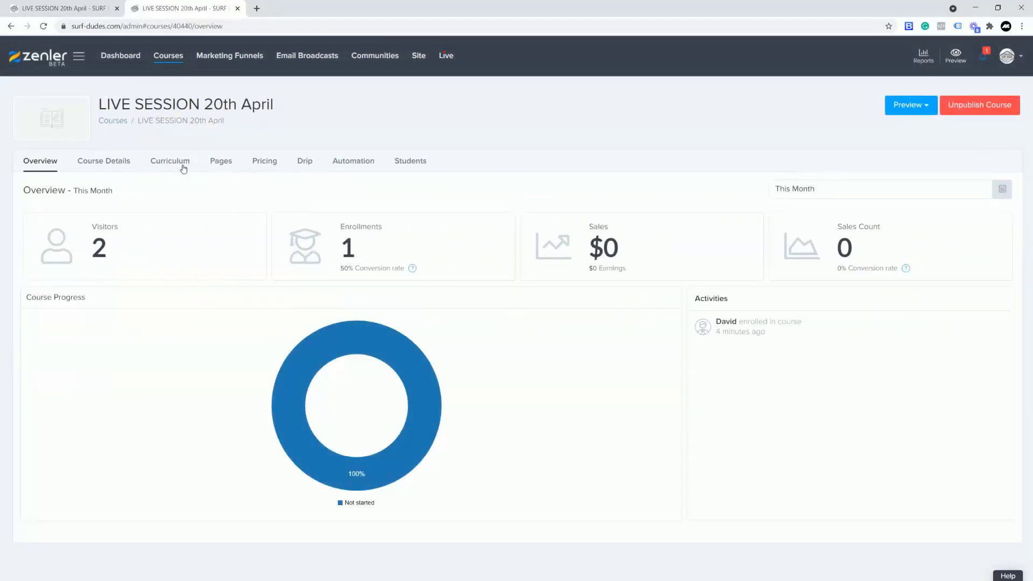
left_click(354, 161)
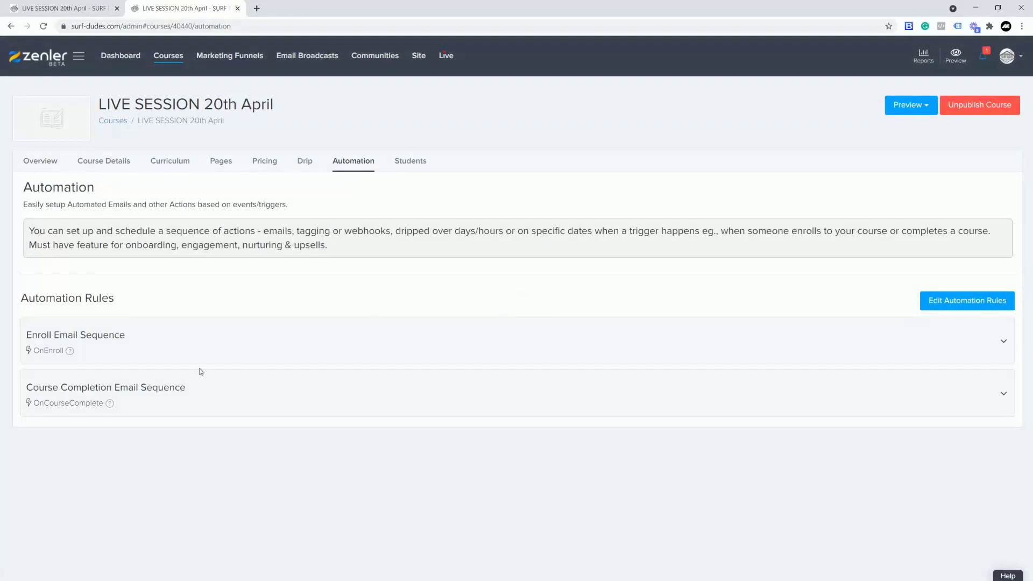
left_click(106, 351)
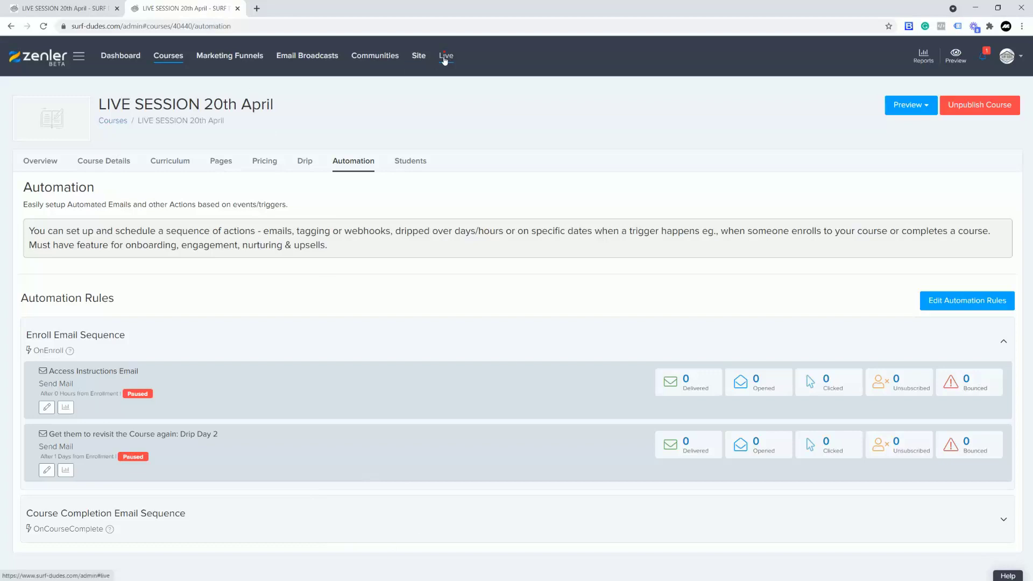
Look over the list of live classes and the available actions for the LIVE SESSION 20th April course.
left_click(445, 61)
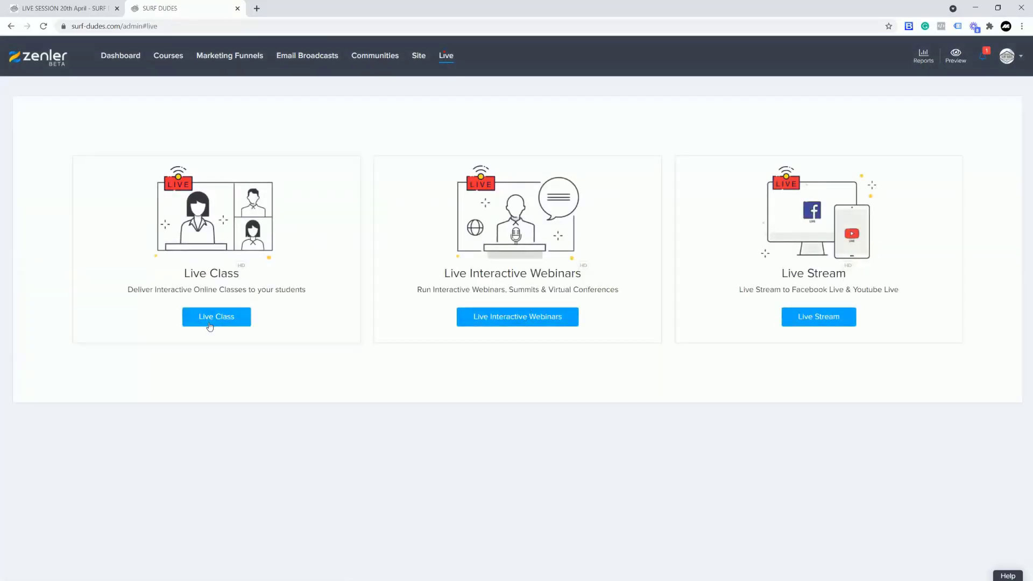
left_click(210, 326)
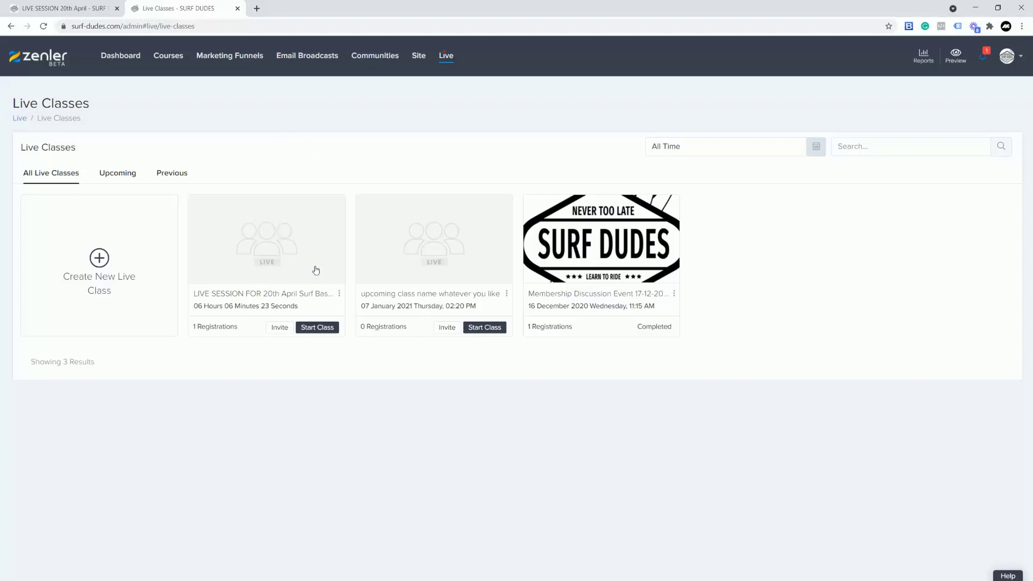
left_click(167, 58)
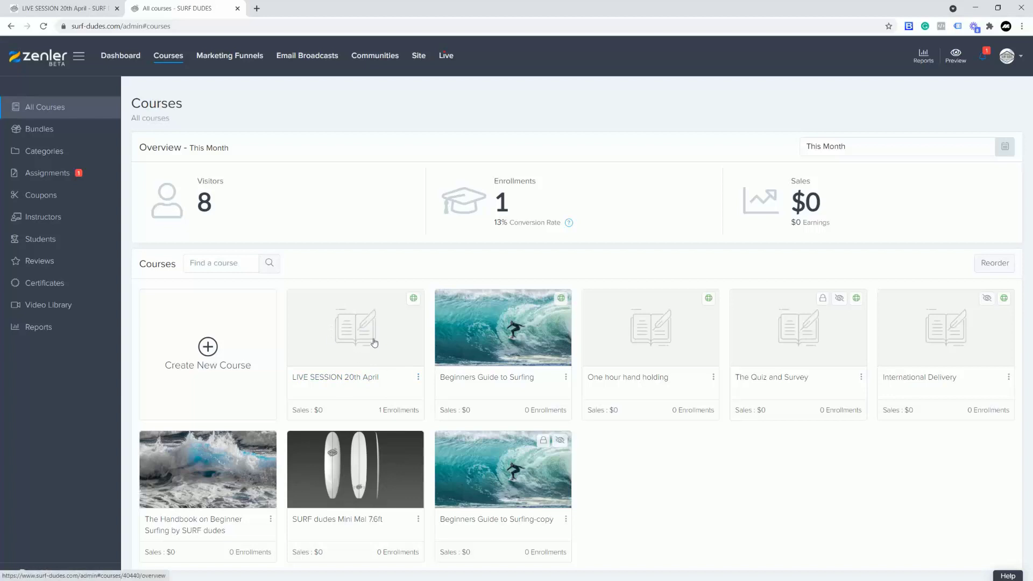
left_click(418, 377)
left_click(667, 490)
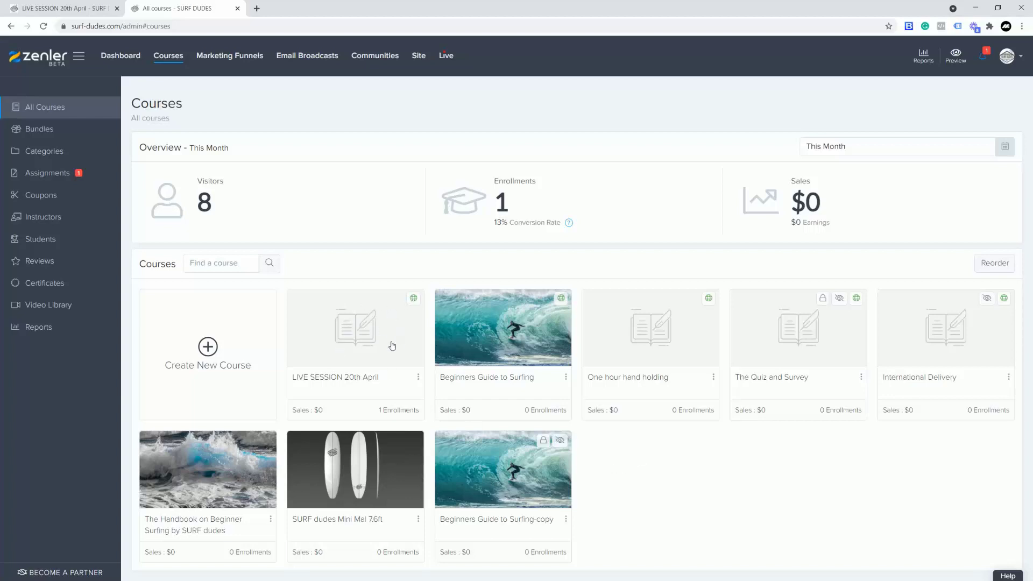
Open the LIVE SESSION COST pricing plan of the LIVE SESSION 20th April course for editing.
left_click(418, 377)
left_click(397, 382)
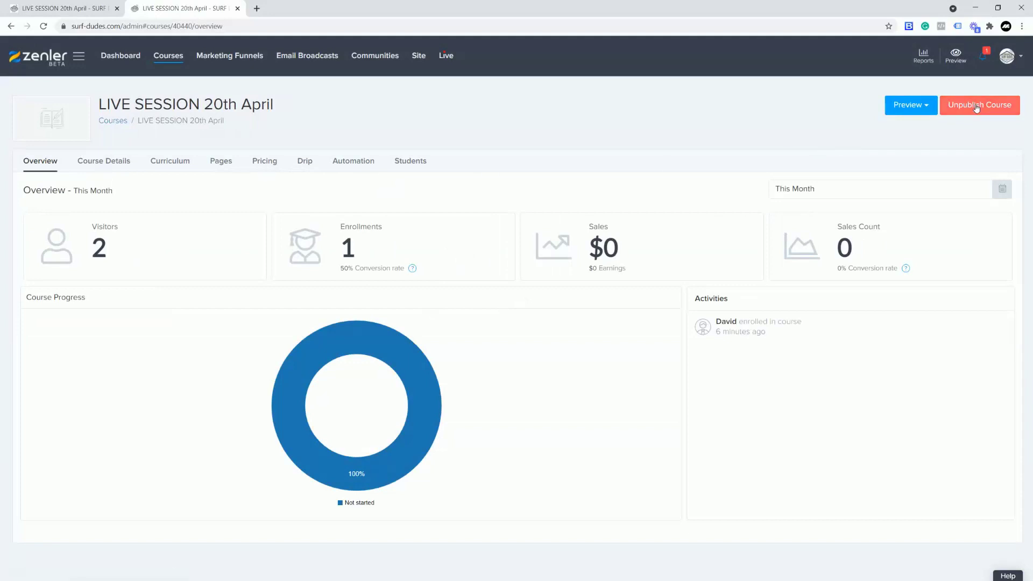
left_click(262, 163)
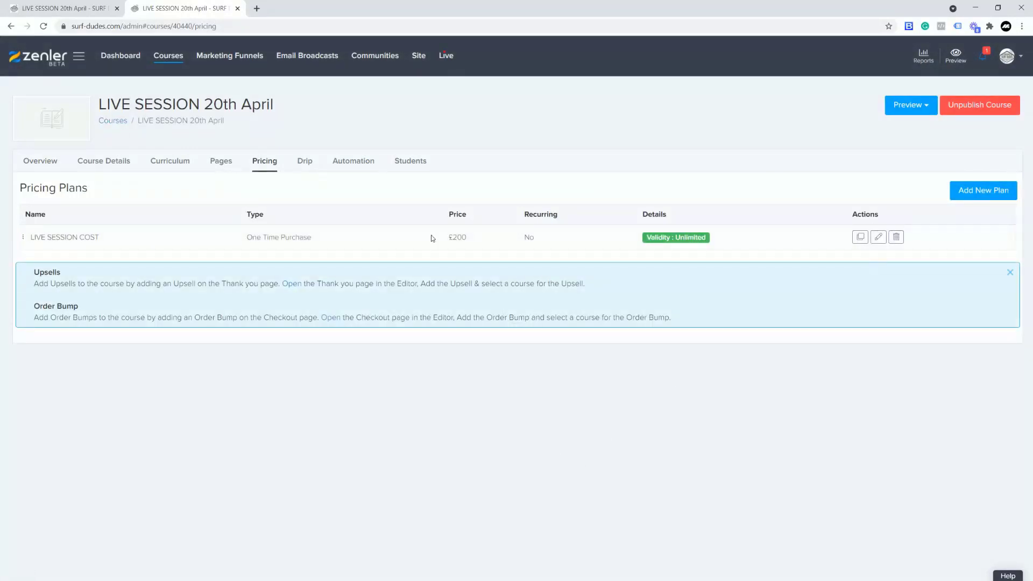
left_click(878, 237)
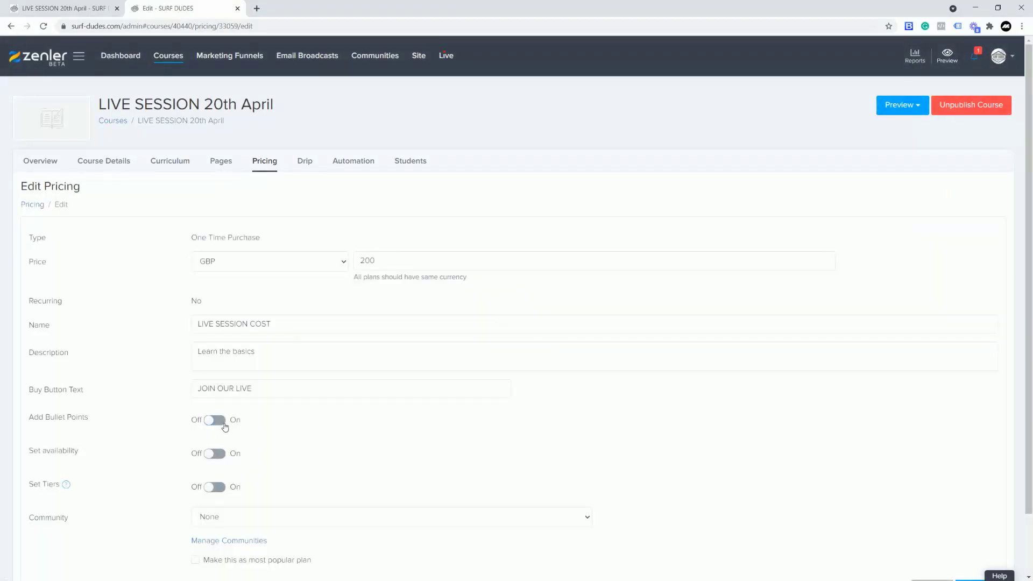
Turn on Set availability for the LIVE SESSION COST plan and examine its enrollment date and Course Validity options.
left_click(215, 455)
scroll(430, 431, "down", 2)
scroll(430, 431, "down", 1)
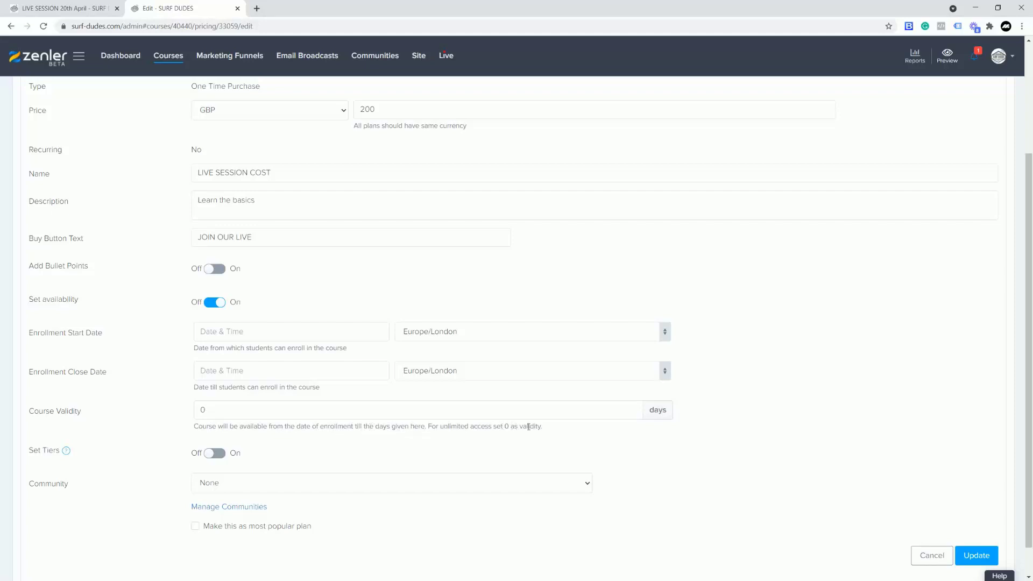
double_click(197, 411)
left_click(434, 441)
scroll(718, 451, "up", 3)
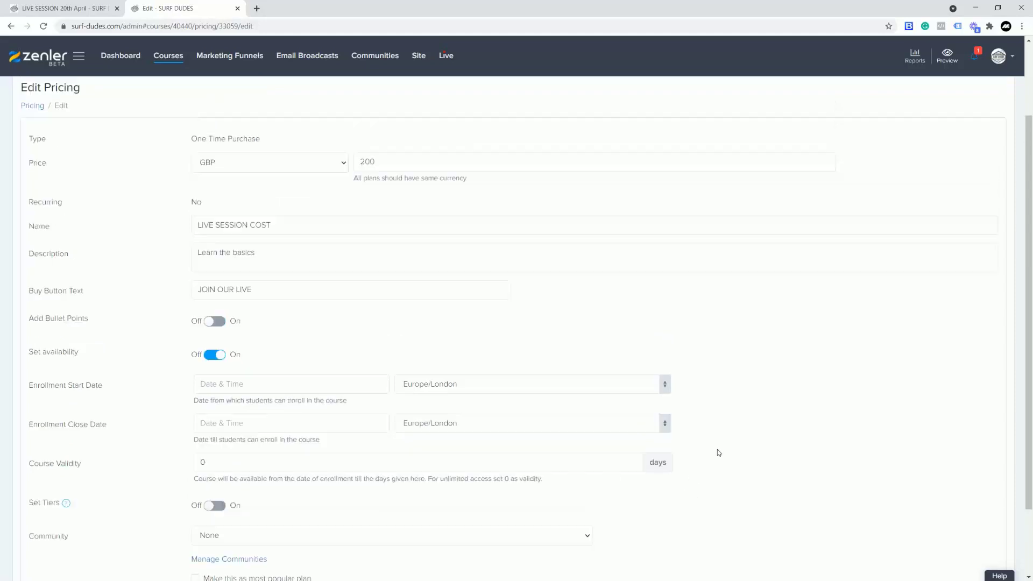